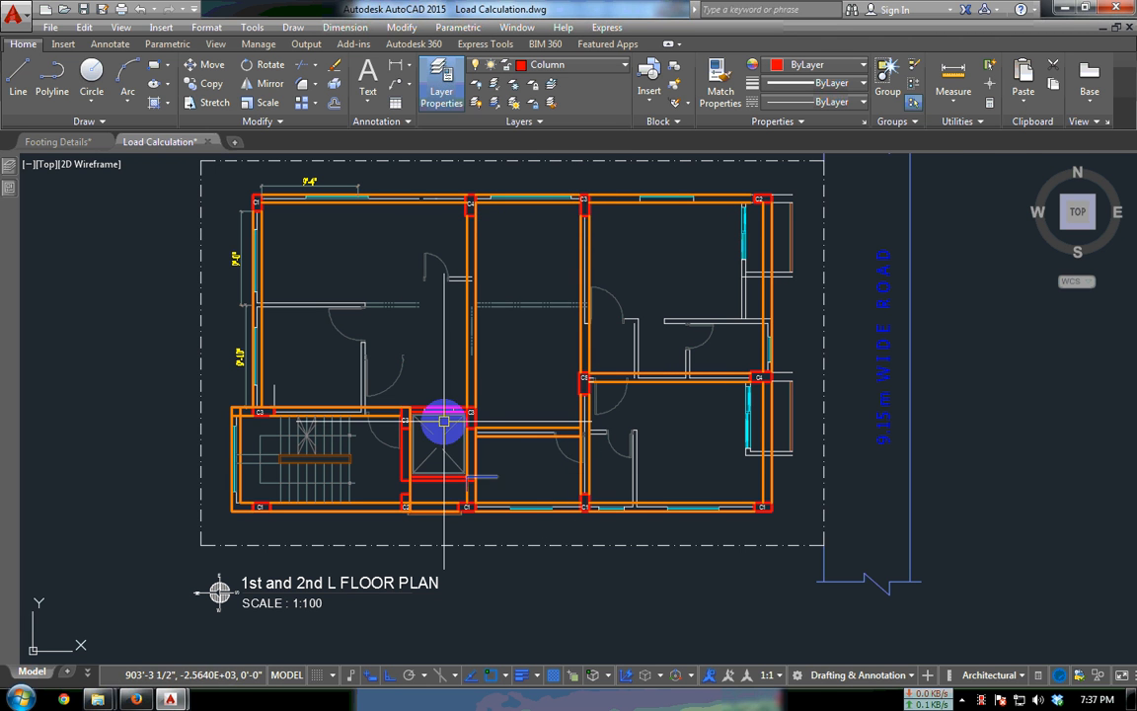
scroll(450, 431, up, 4)
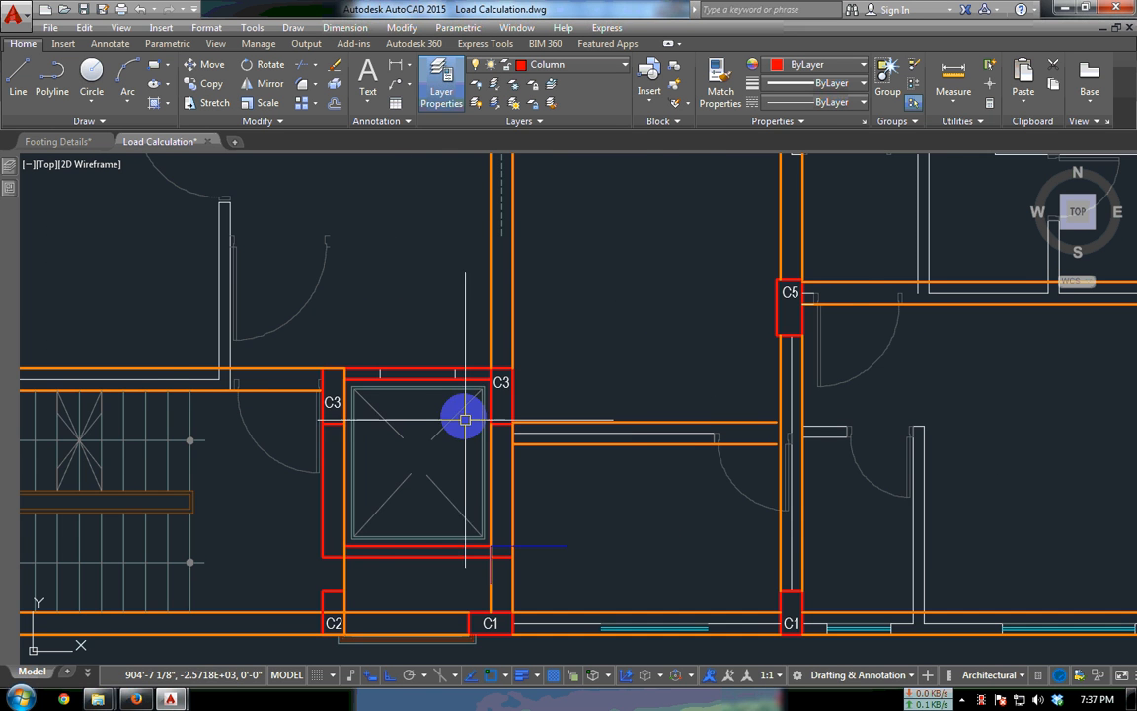
scroll(435, 424, down, 2)
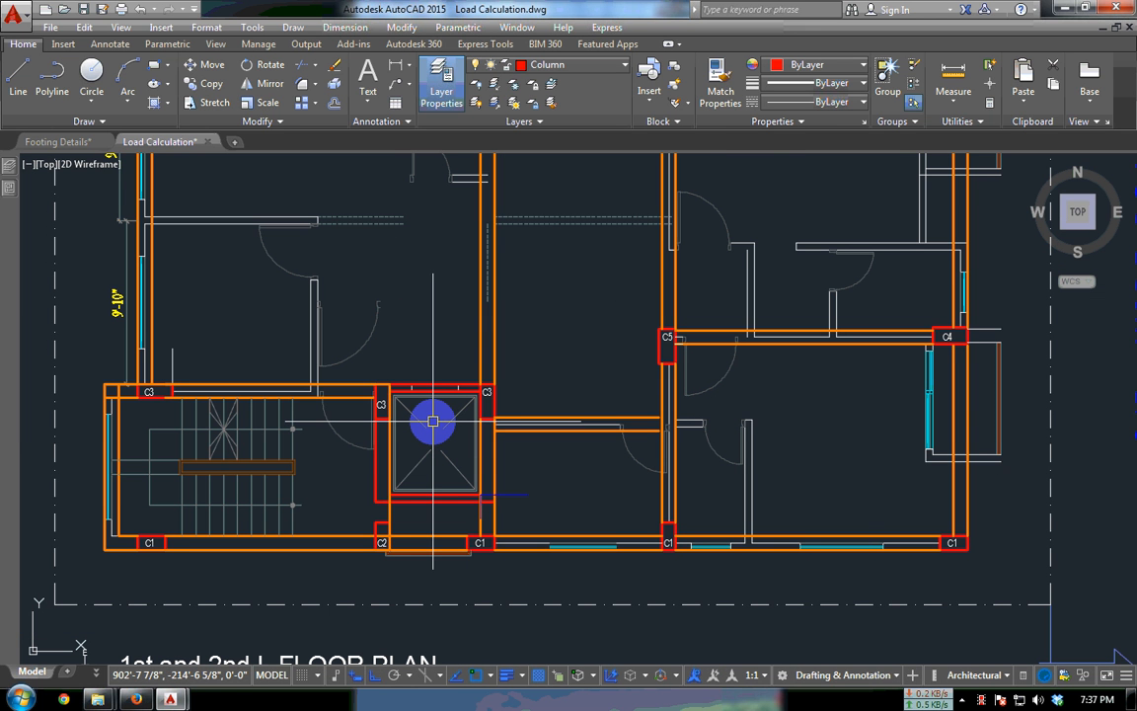
scroll(247, 422, down, 2)
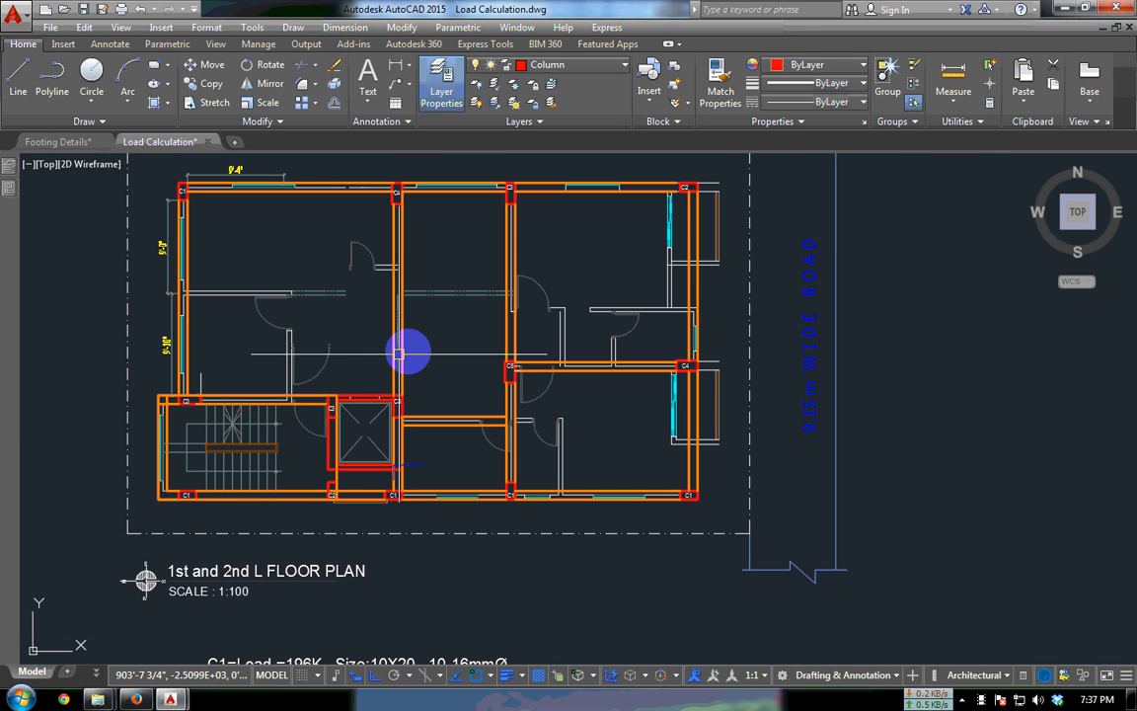
middle_drag(417, 339, 515, 337)
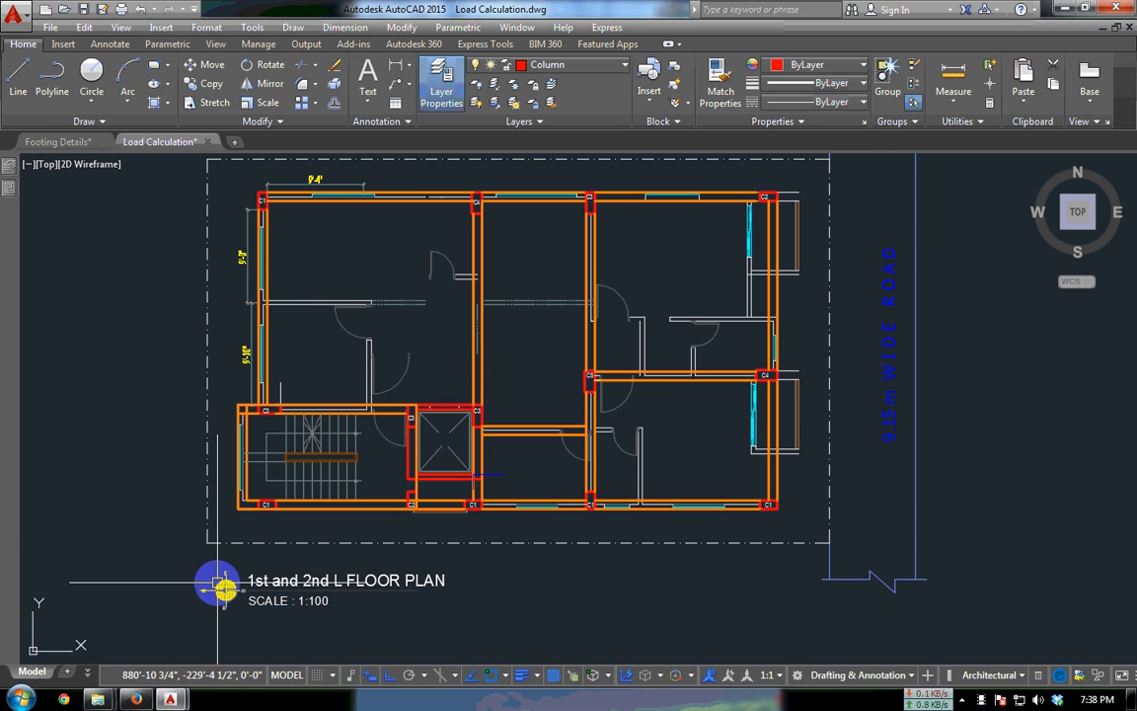
- Open Foundation Lay Out Plan Creat M.D..dwg from the FOUNDATION (29.01.2011) folder and bring up empty space beside its title sheet
mouse_move(131, 699)
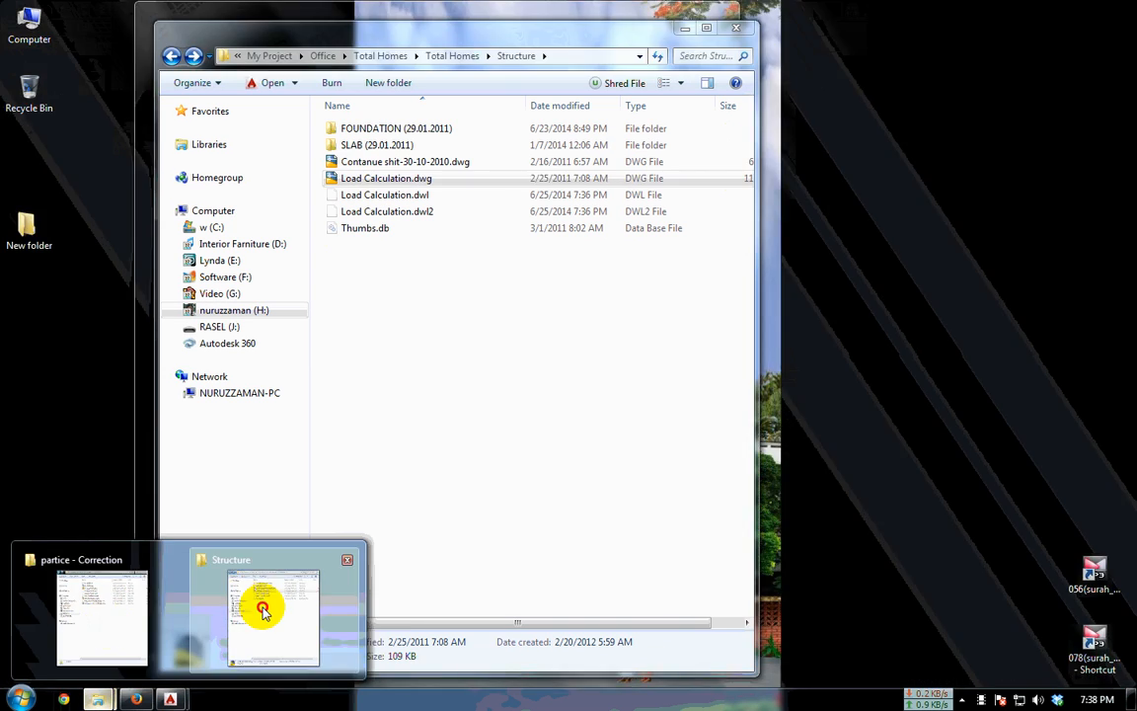
click(261, 601)
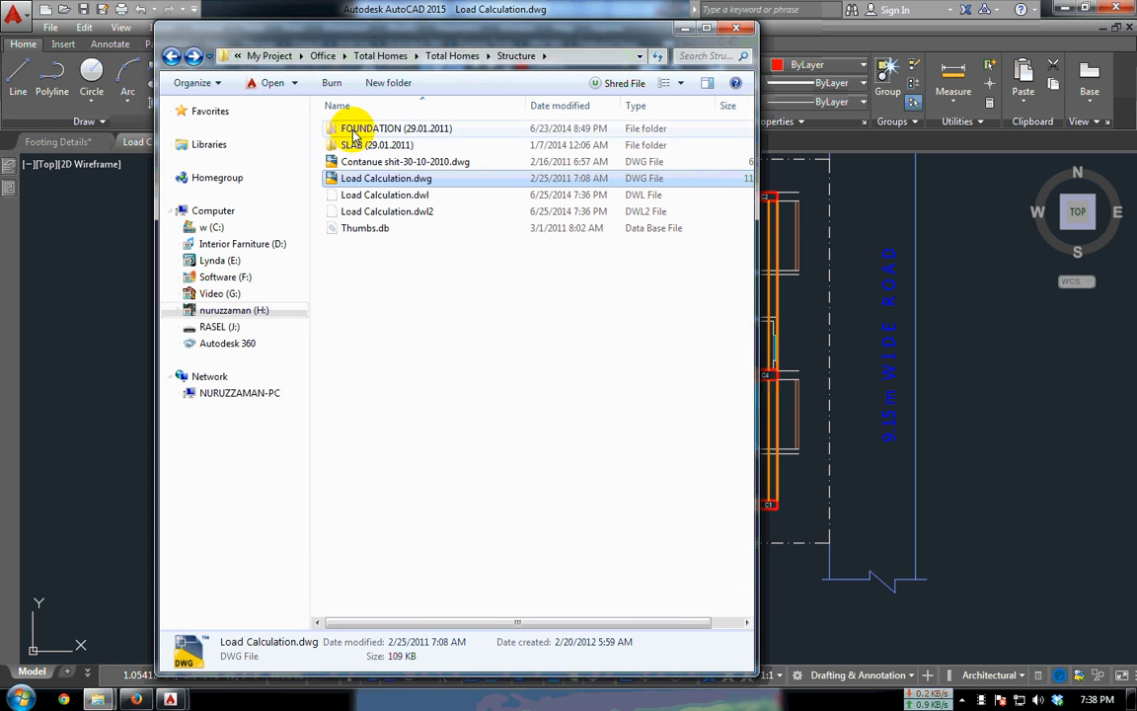
double_click(352, 135)
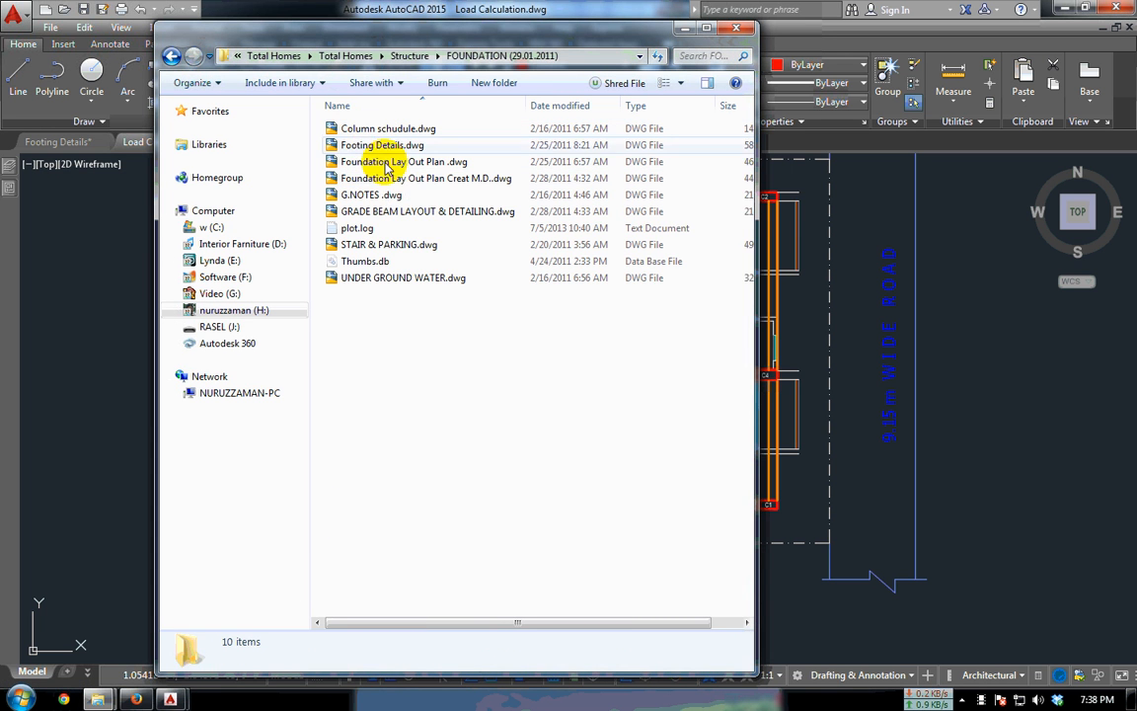
double_click(363, 177)
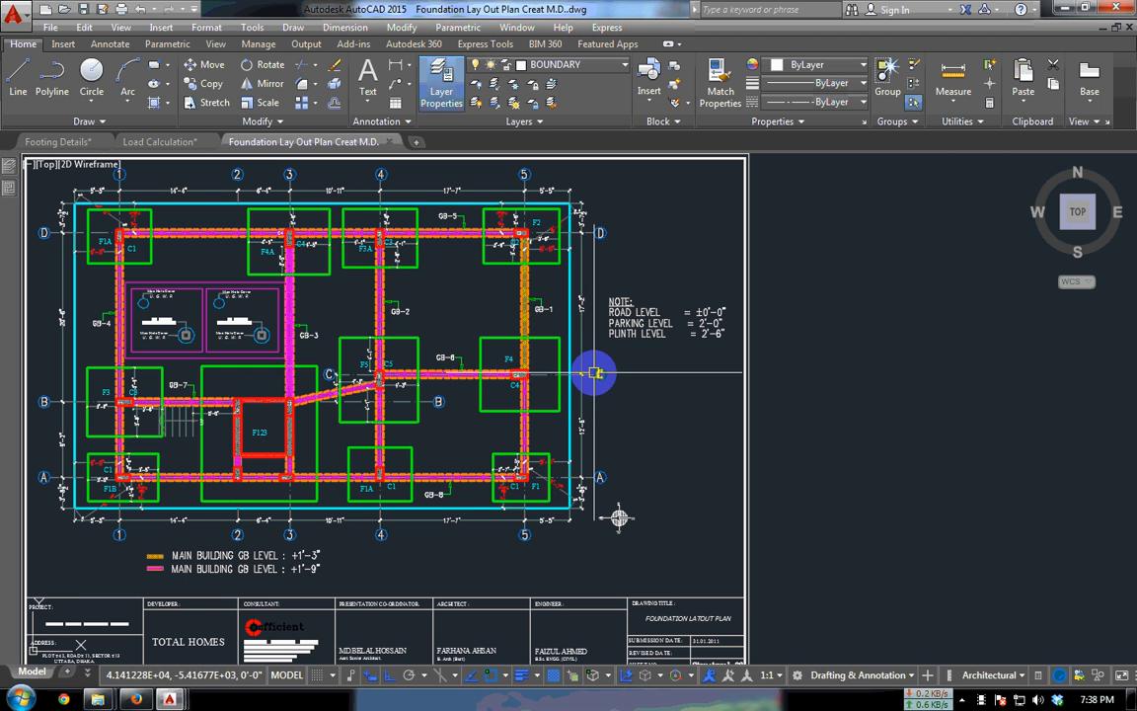
middle_drag(794, 332, 189, 349)
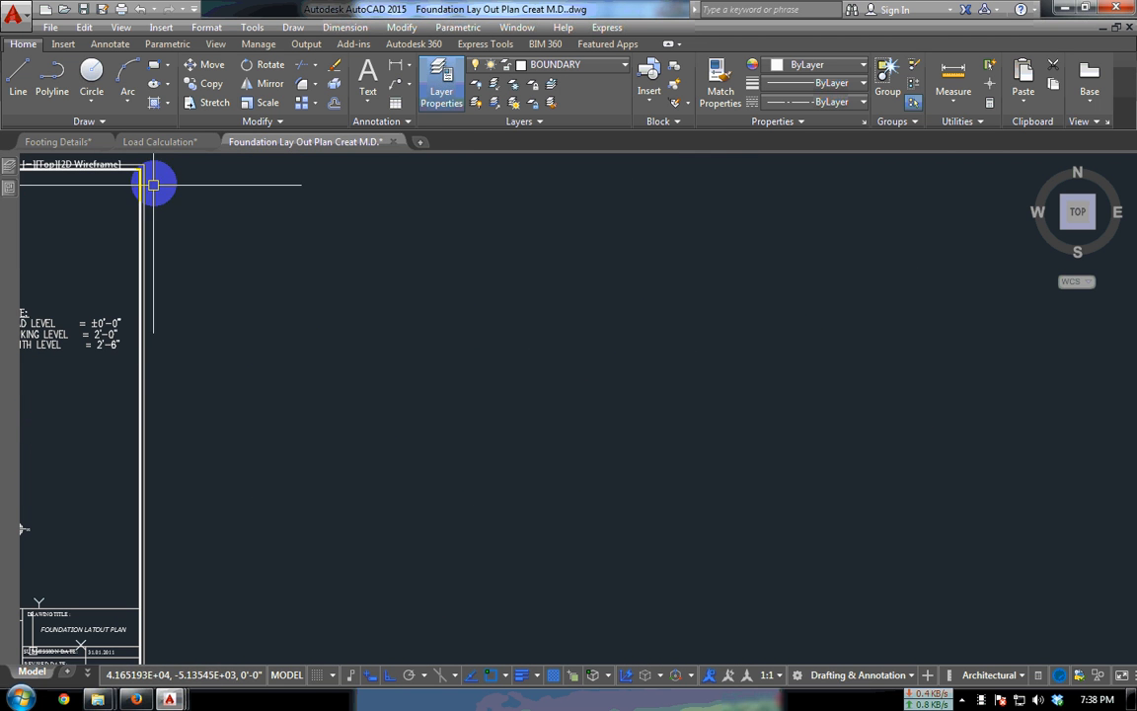
- In the Load Calculation drawing, select column C5 and all similar column outlines in the floor plan
click(170, 144)
scroll(591, 373, up, 3)
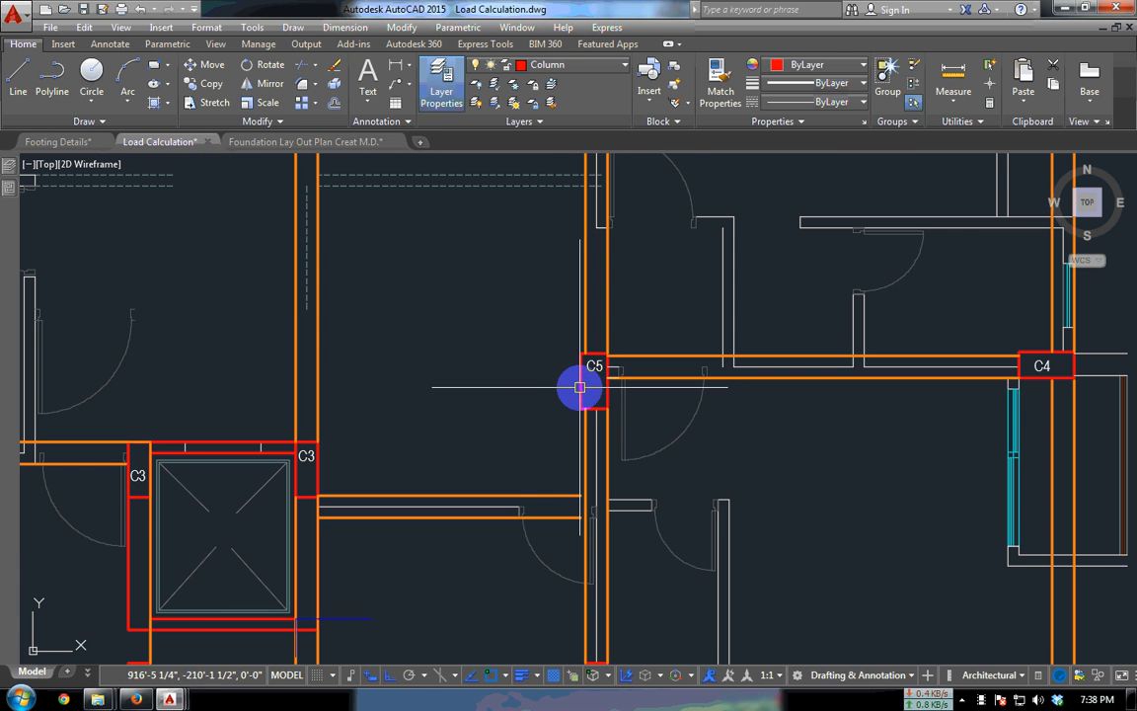
click(582, 385)
scroll(449, 311, down, 4)
right_click(452, 305)
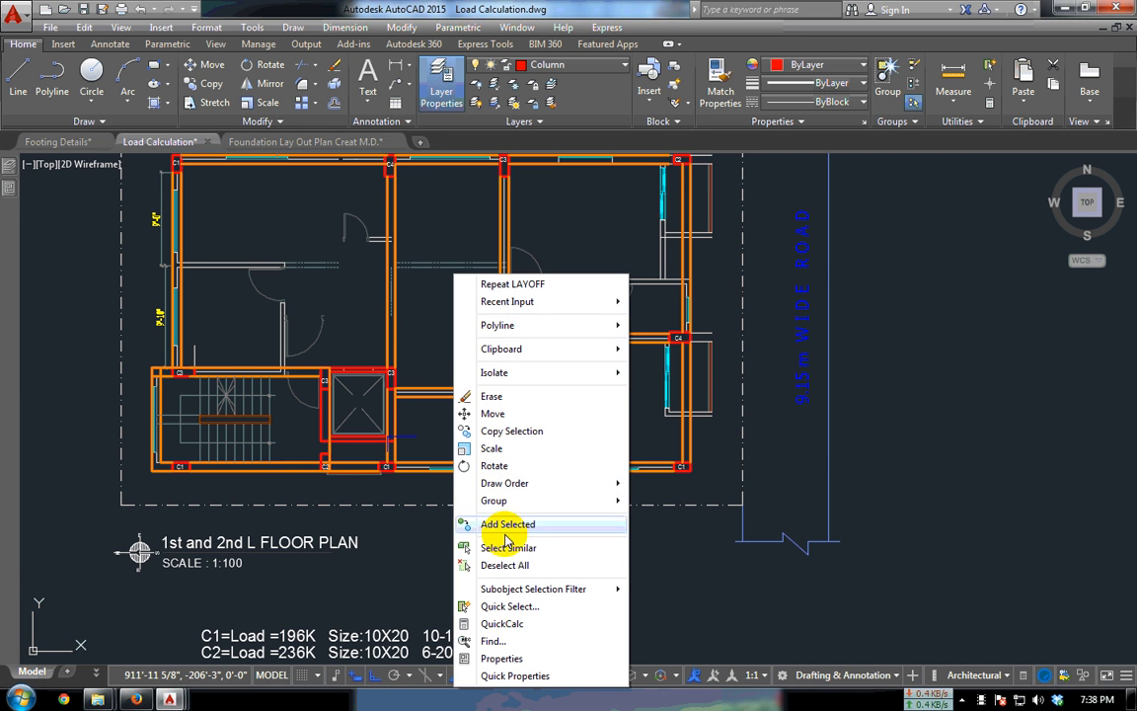
click(504, 547)
middle_drag(436, 287, 528, 329)
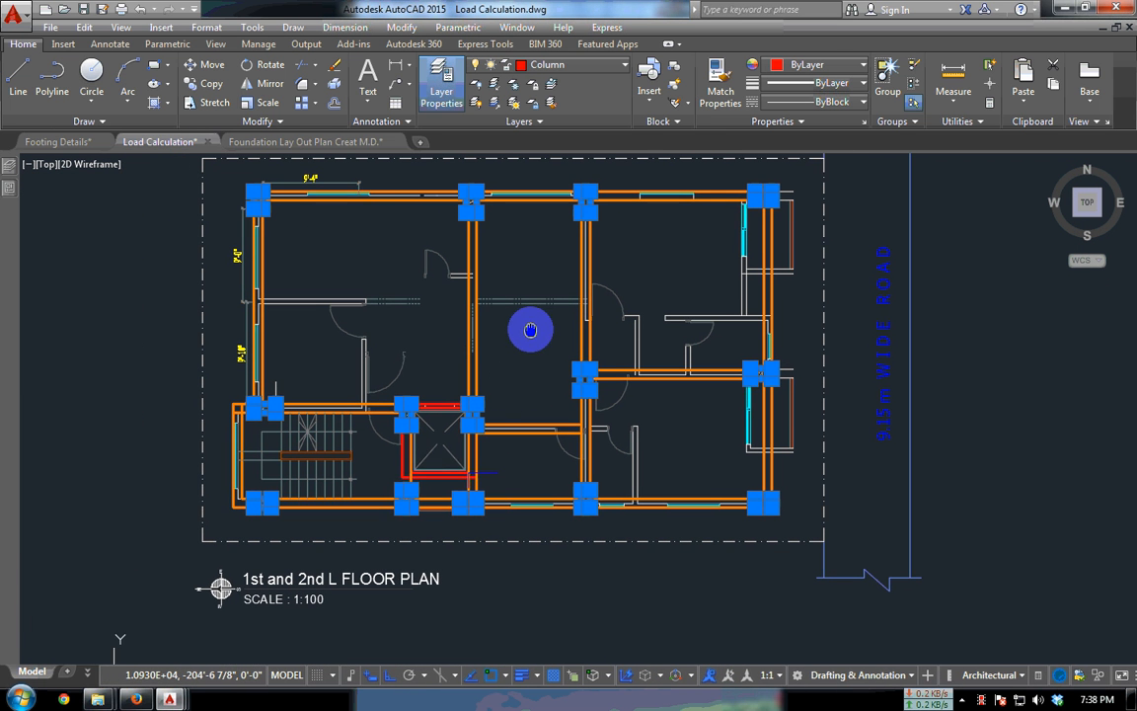
- Add the lift core walls, the dash-dot plot boundary, and the road lines and road label to the selection
click(400, 468)
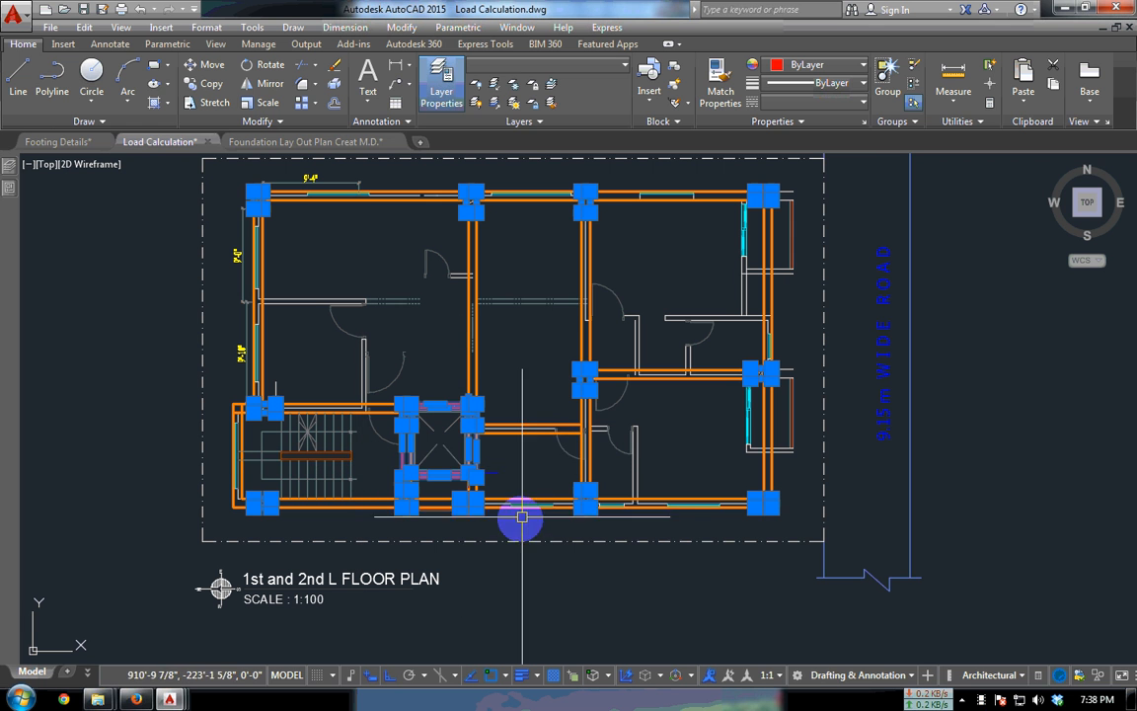
click(655, 548)
click(946, 609)
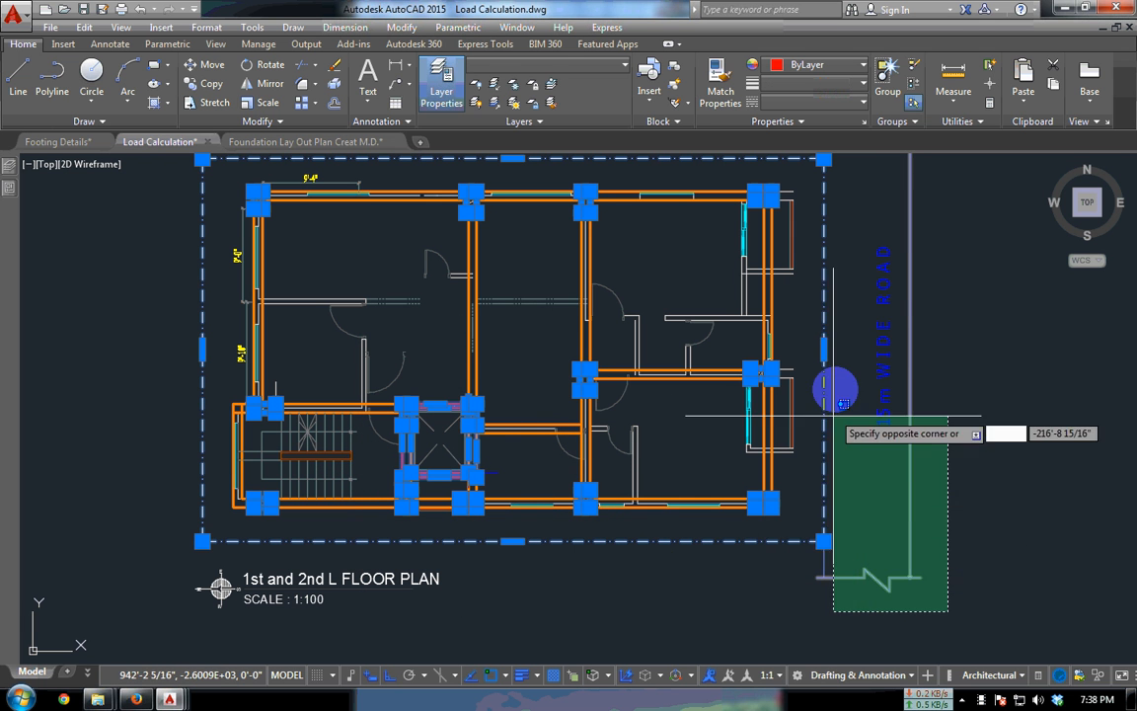
click(865, 405)
middle_drag(807, 320, 797, 348)
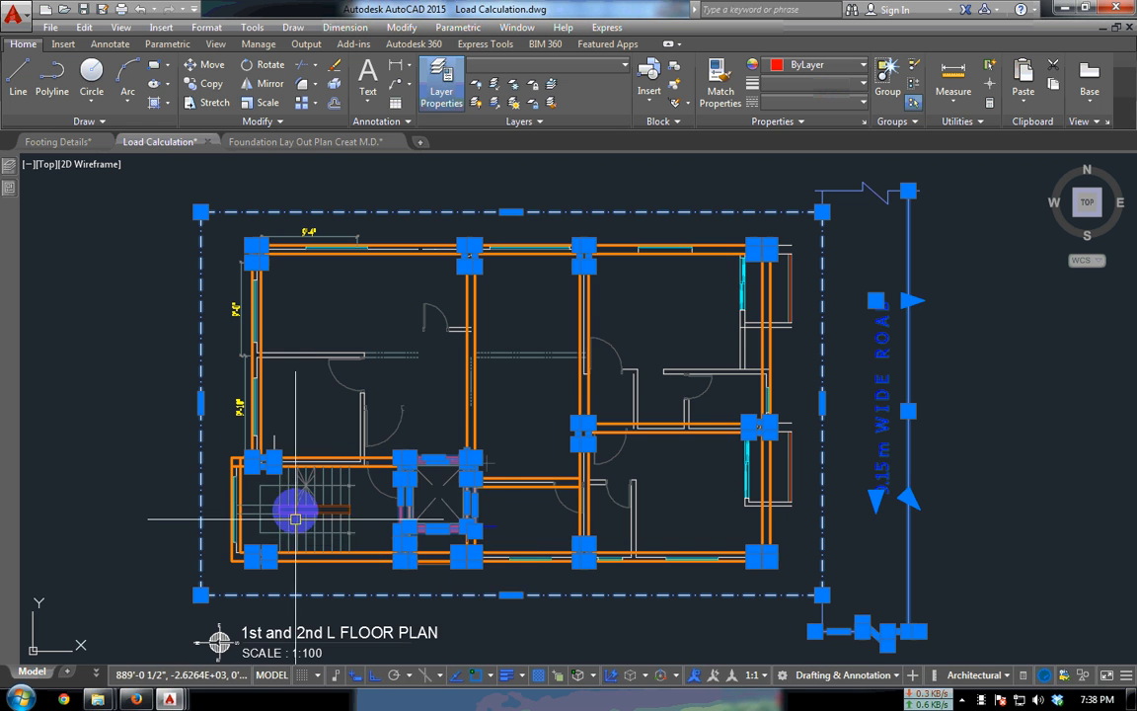
- Add the north symbol beside the floor plan title to the selection and copy all selected objects
scroll(254, 528, up, 5)
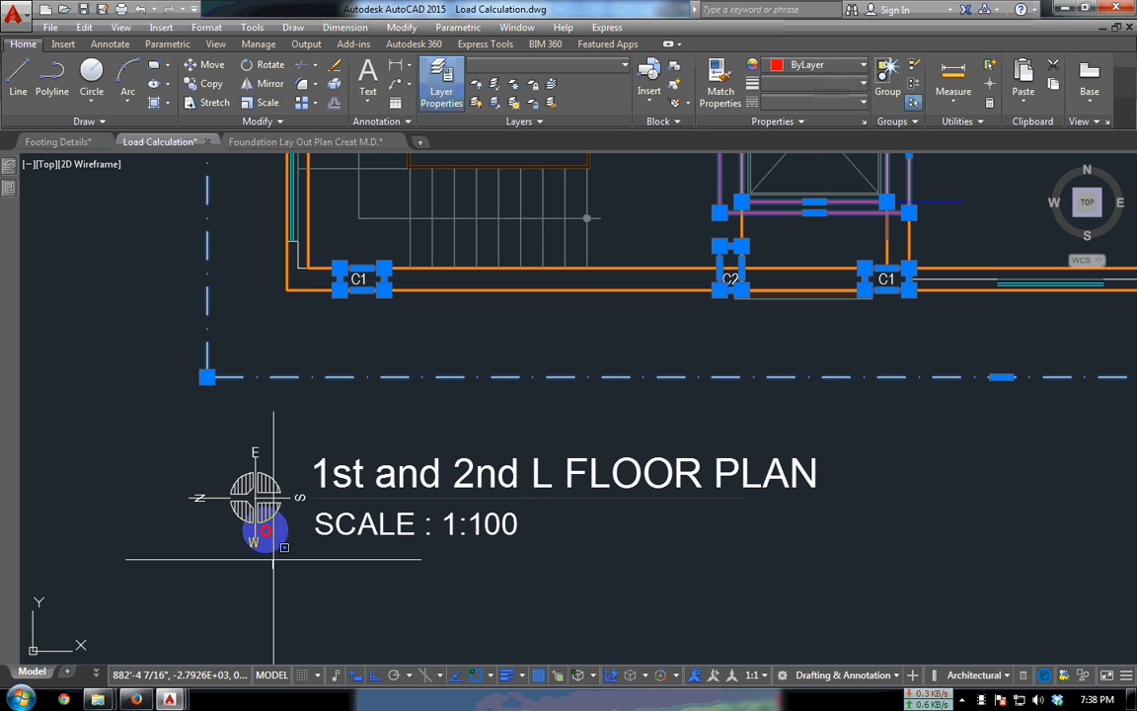
scroll(296, 489, up, 6)
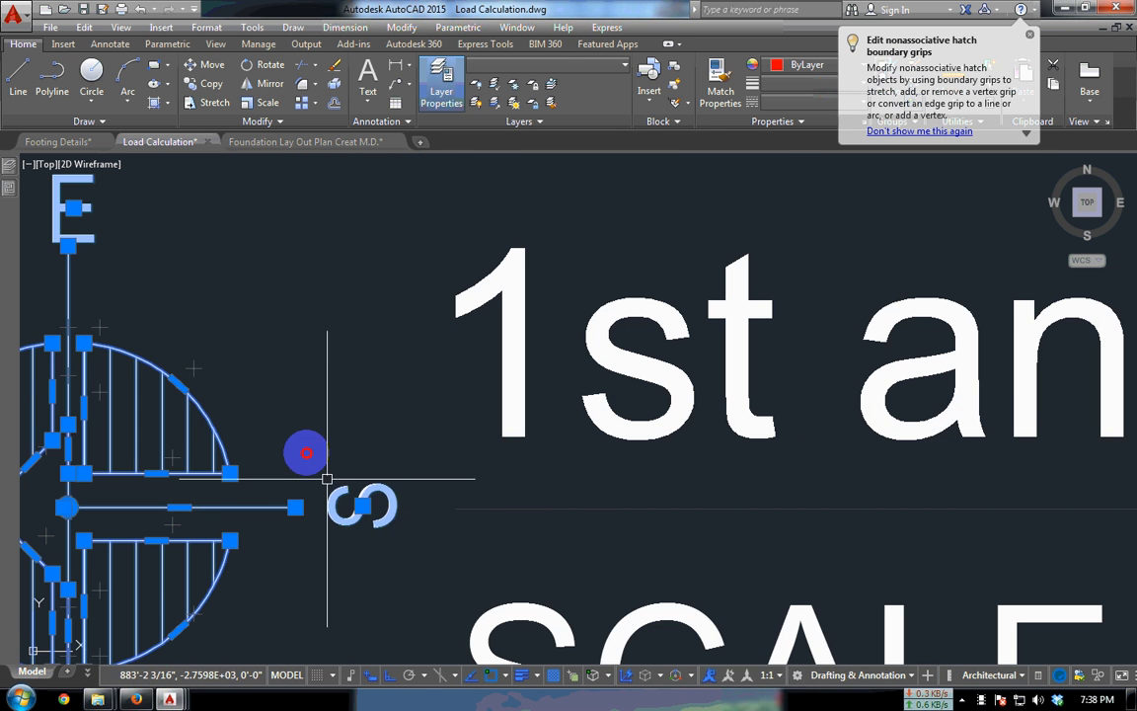
scroll(226, 468, down, 6)
scroll(482, 426, down, 6)
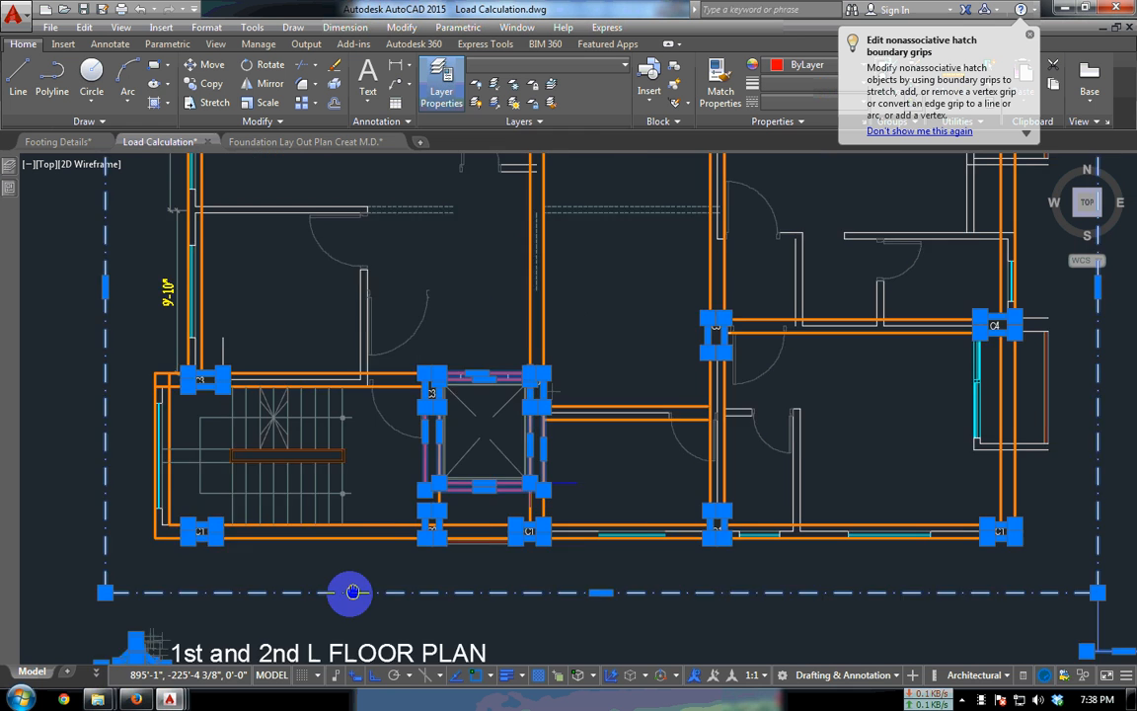
scroll(487, 458, up, 3)
middle_drag(488, 458, 507, 401)
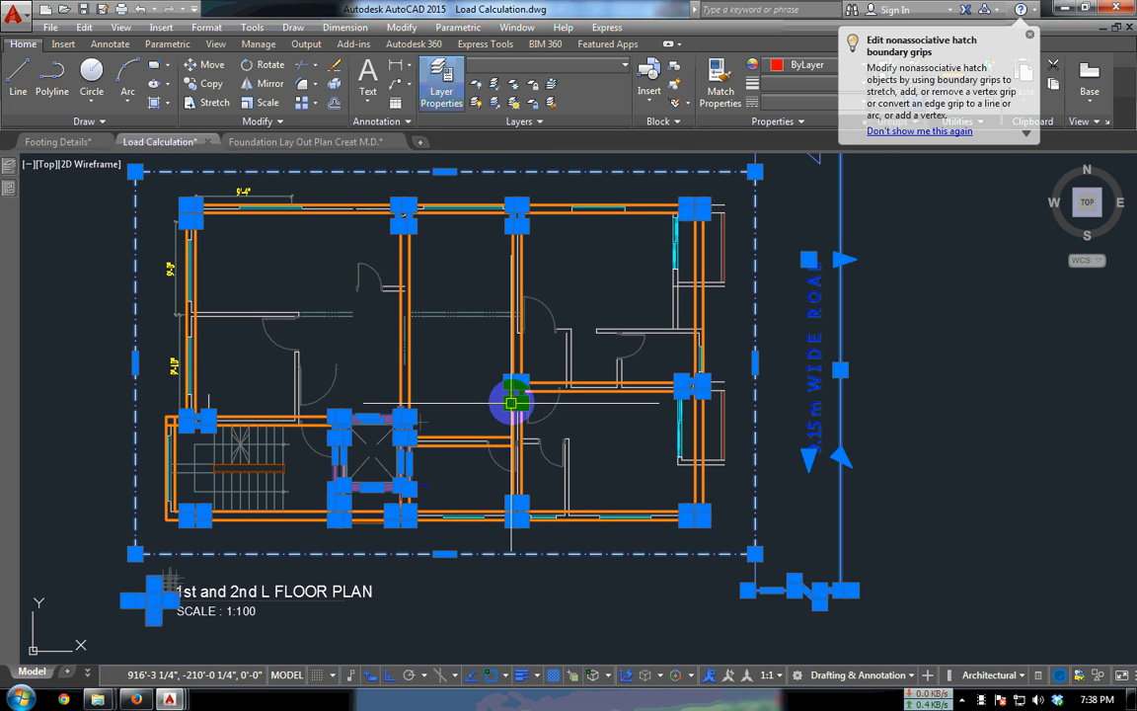
mouse_move(513, 400)
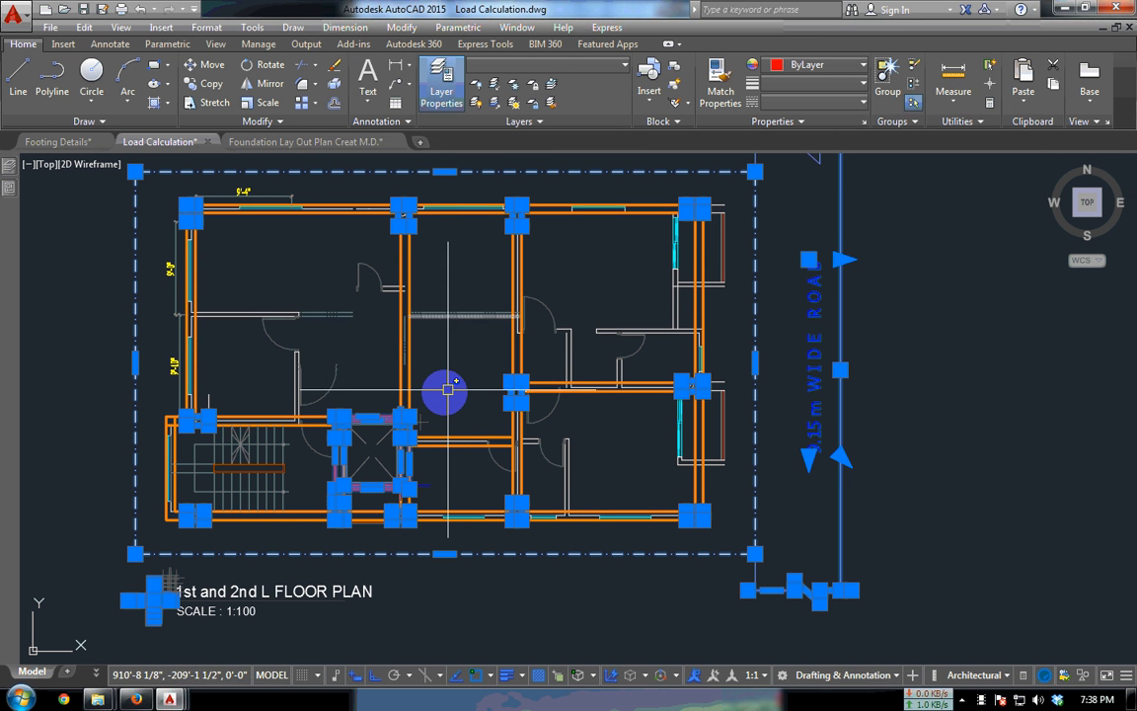
- Paste the copied columns, lift core, boundary, road and north symbol into the empty area beside the foundation layout sheet
click(296, 141)
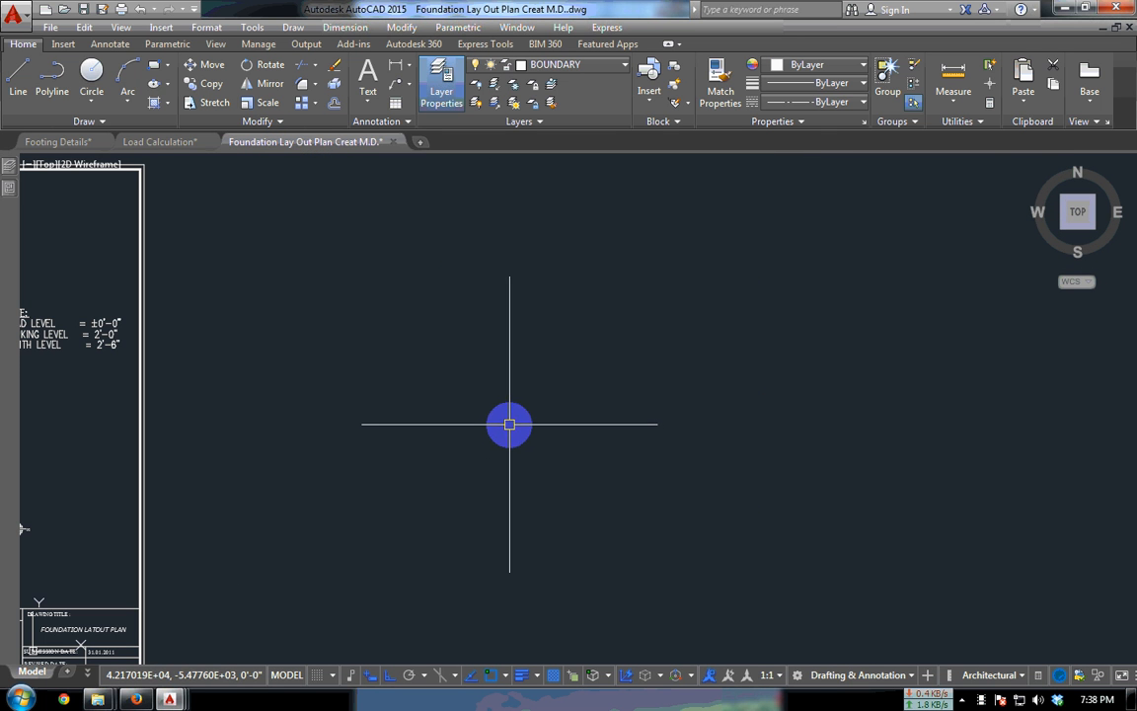
key(ctrl+v)
click(366, 564)
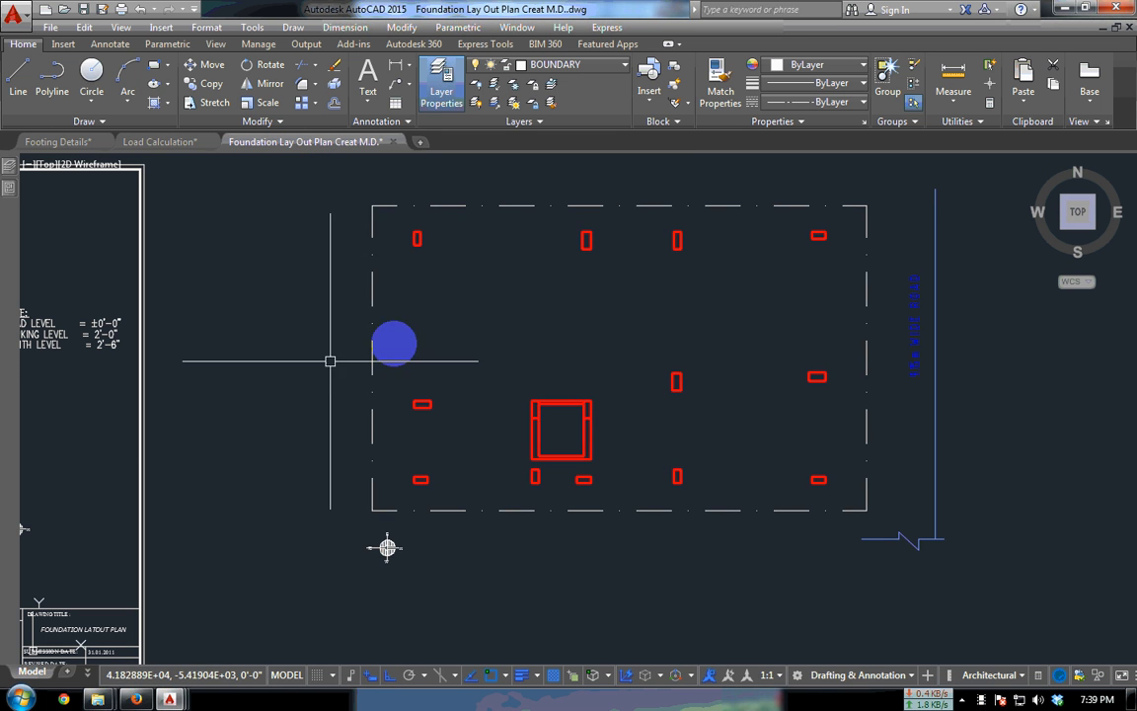
middle_drag(745, 351, 681, 350)
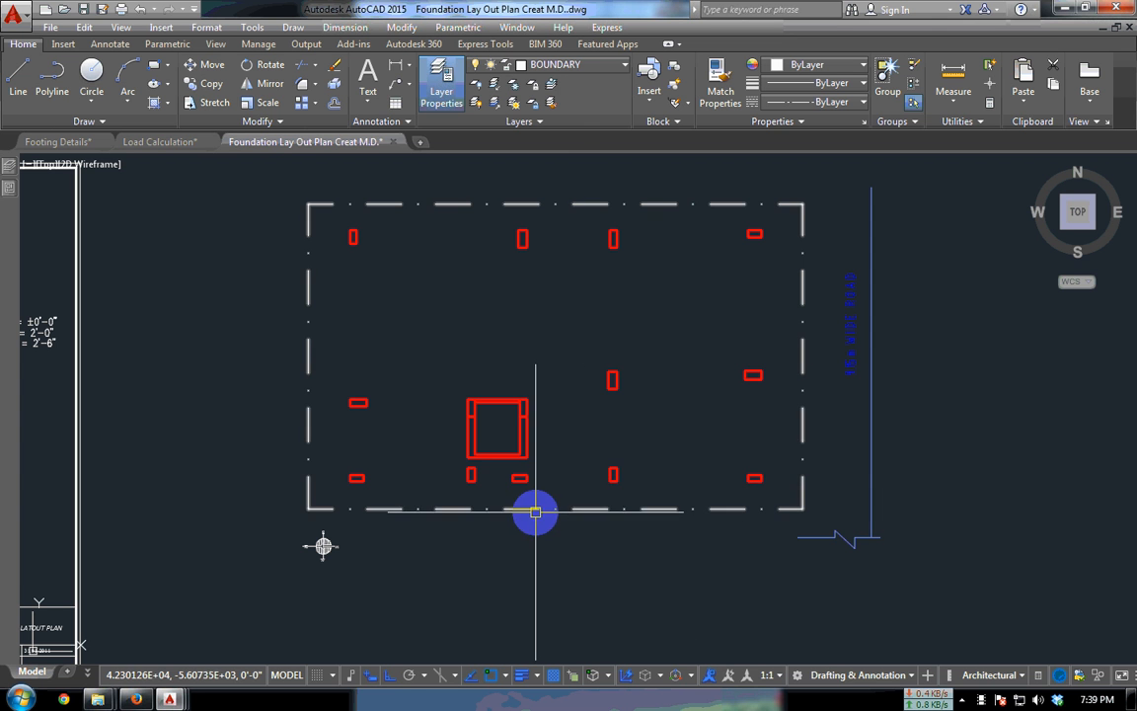
scroll(780, 385, up, 2)
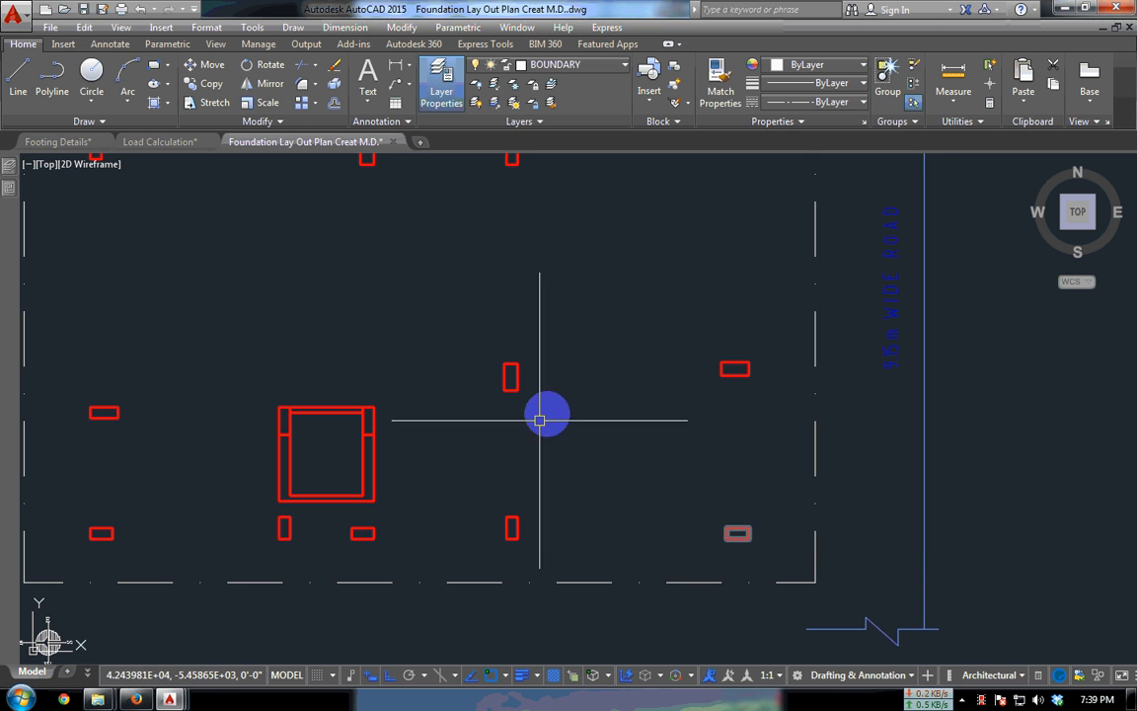
scroll(617, 350, down, 2)
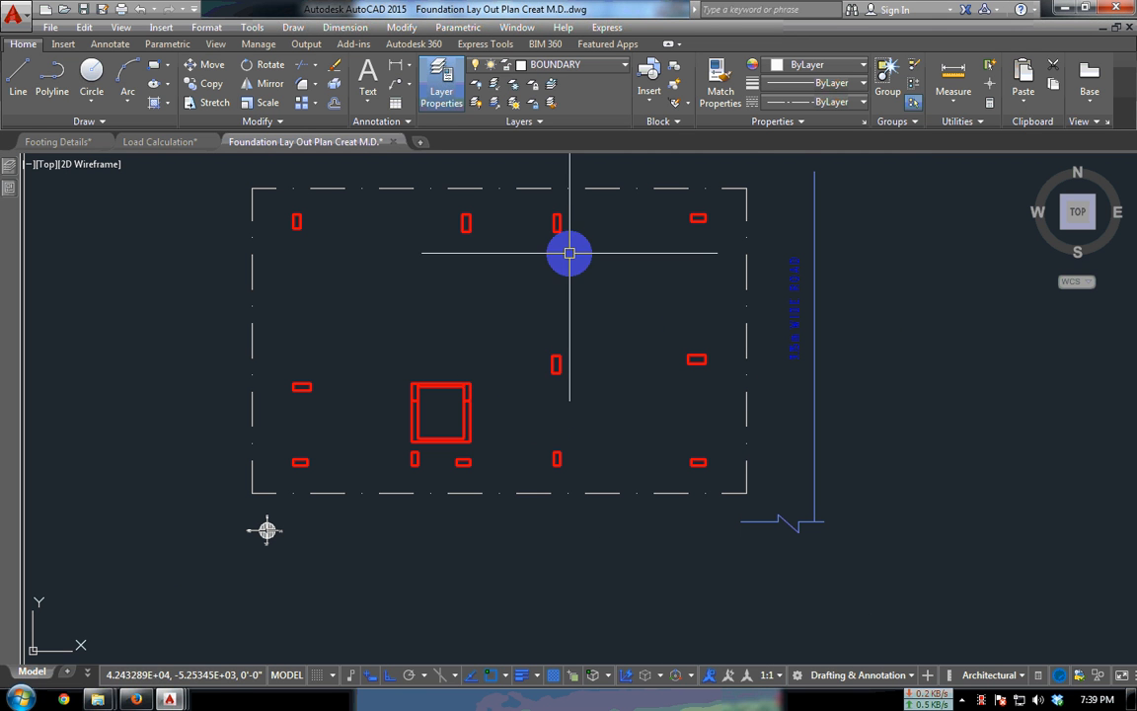
- Make GRIDE the current layer
click(581, 67)
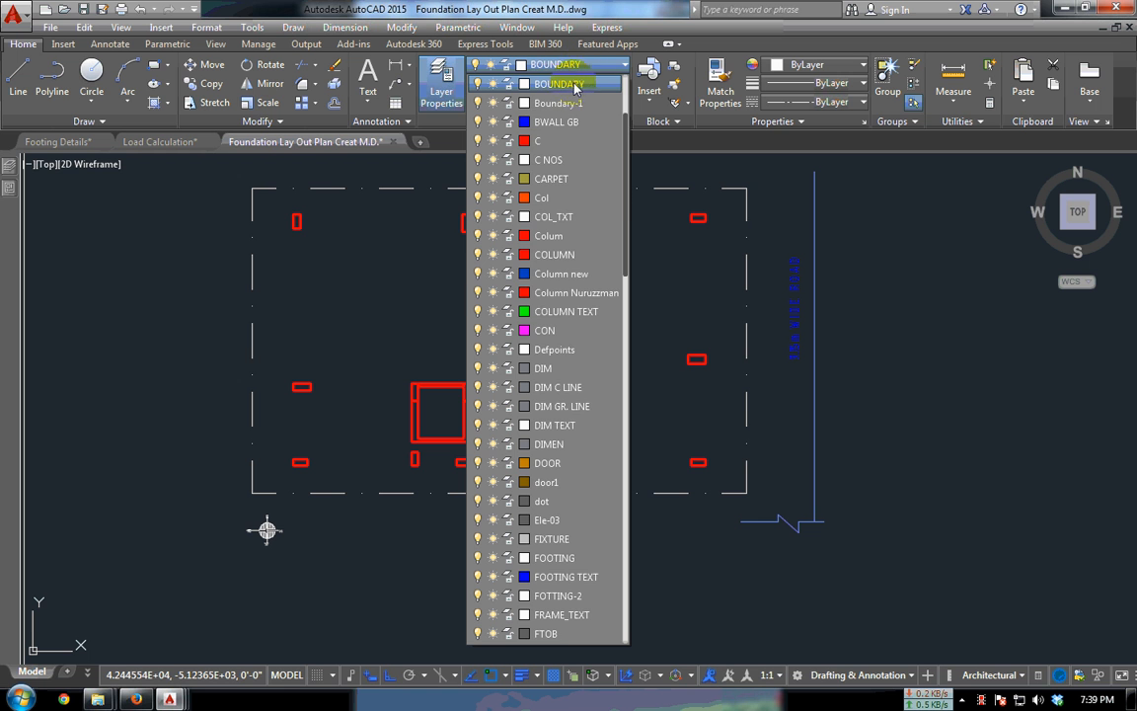
scroll(572, 94, down, 2)
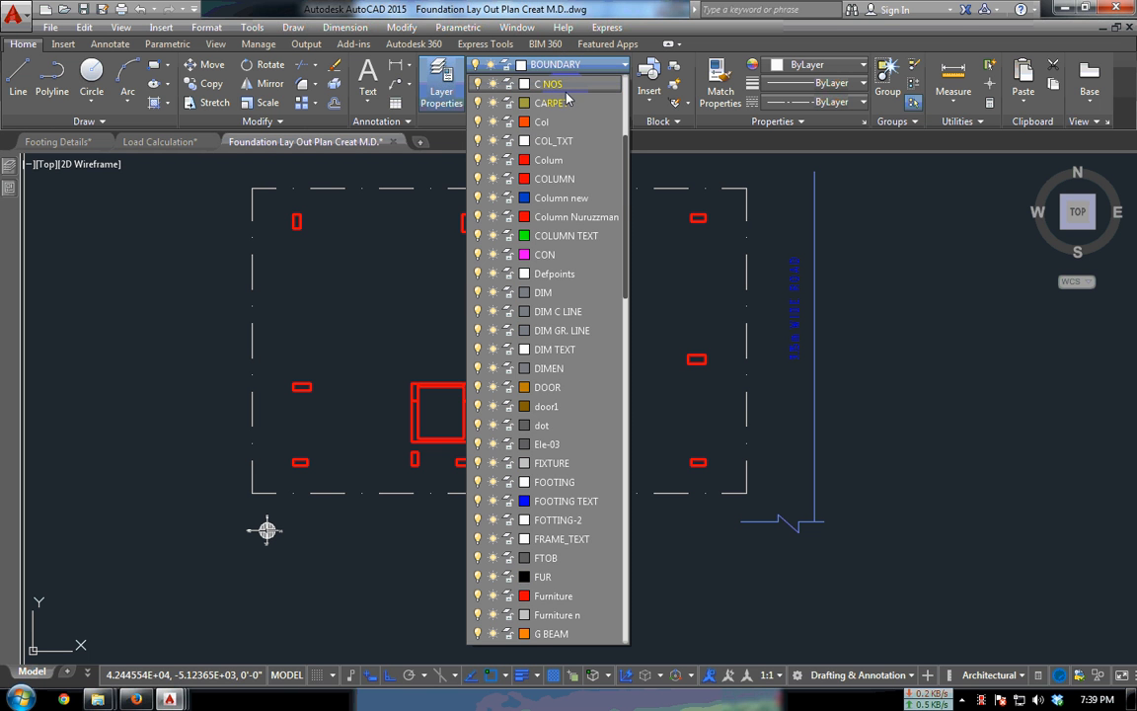
scroll(583, 178, down, 3)
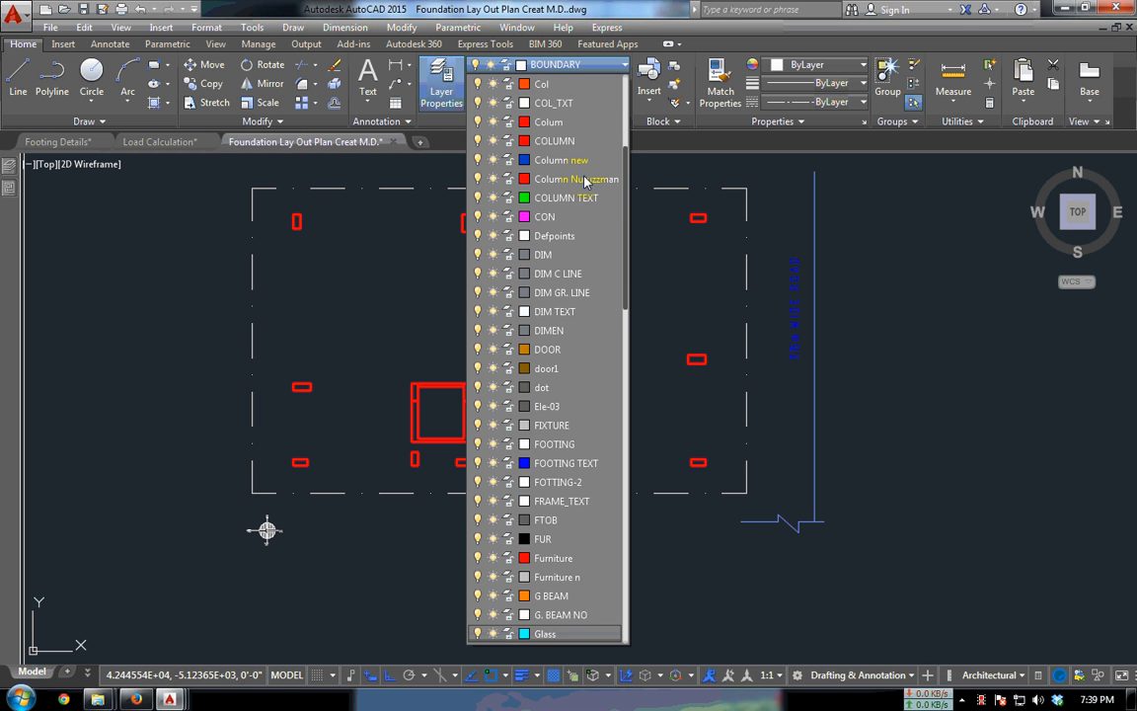
click(583, 632)
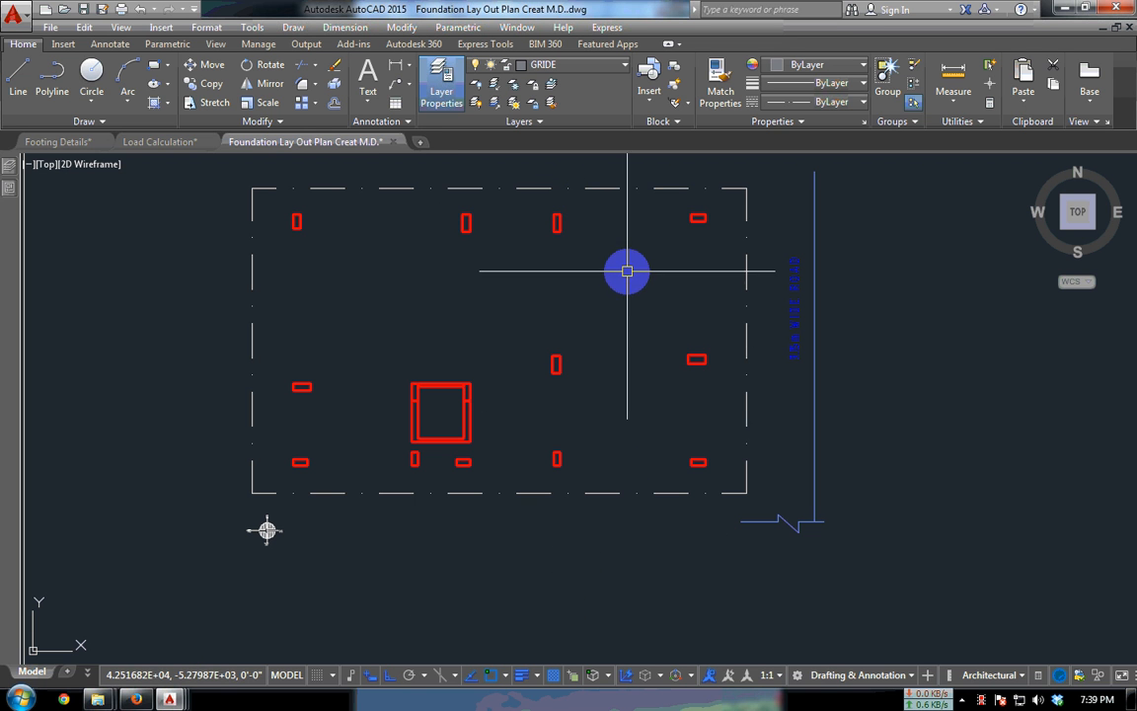
- Draw a horizontal grid line from the right edge midpoint of the upper-right column to beyond the plot's left boundary
click(18, 77)
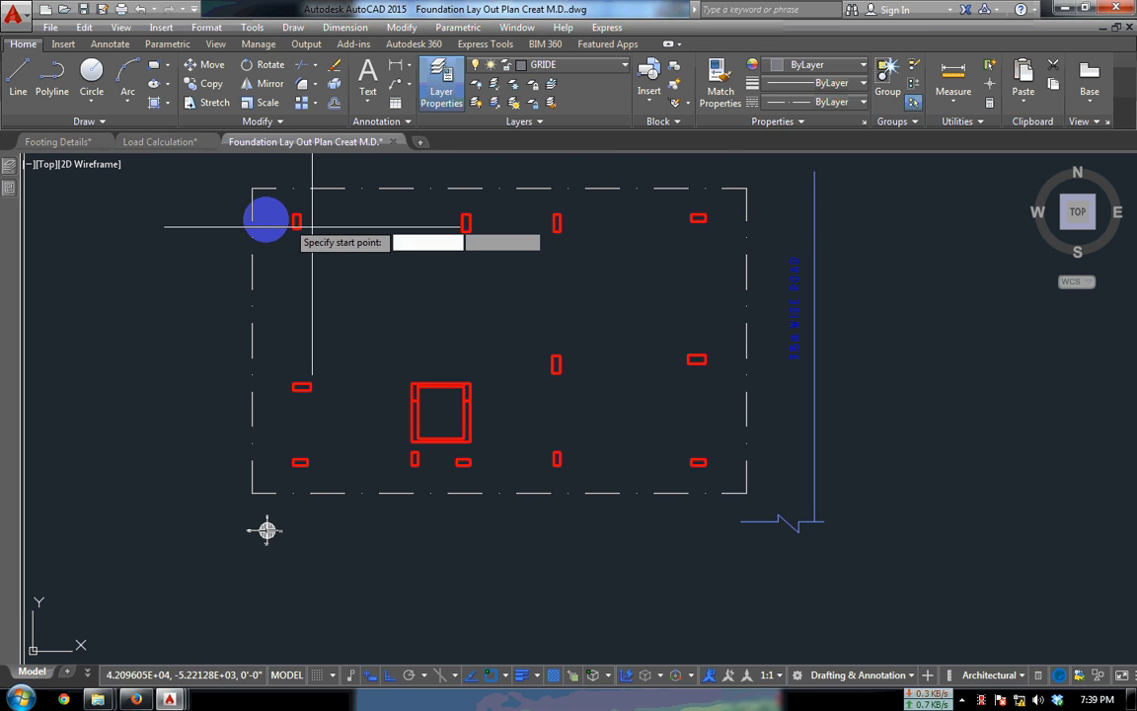
scroll(711, 217, up, 4)
click(694, 221)
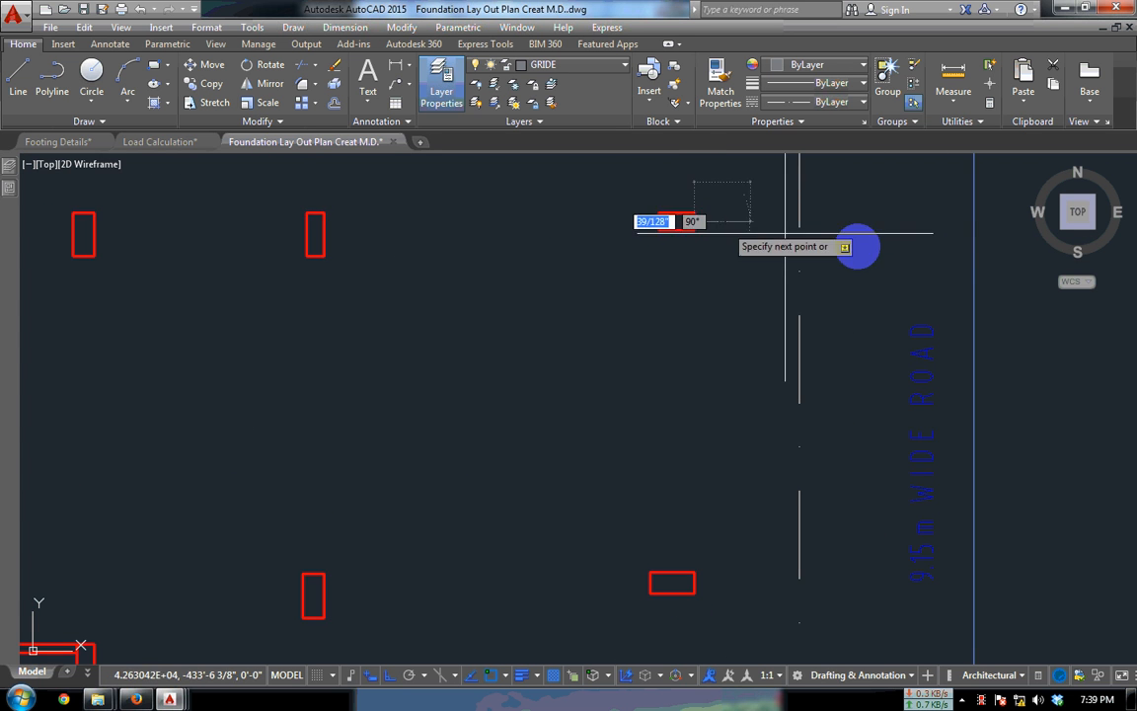
scroll(983, 231, down, 4)
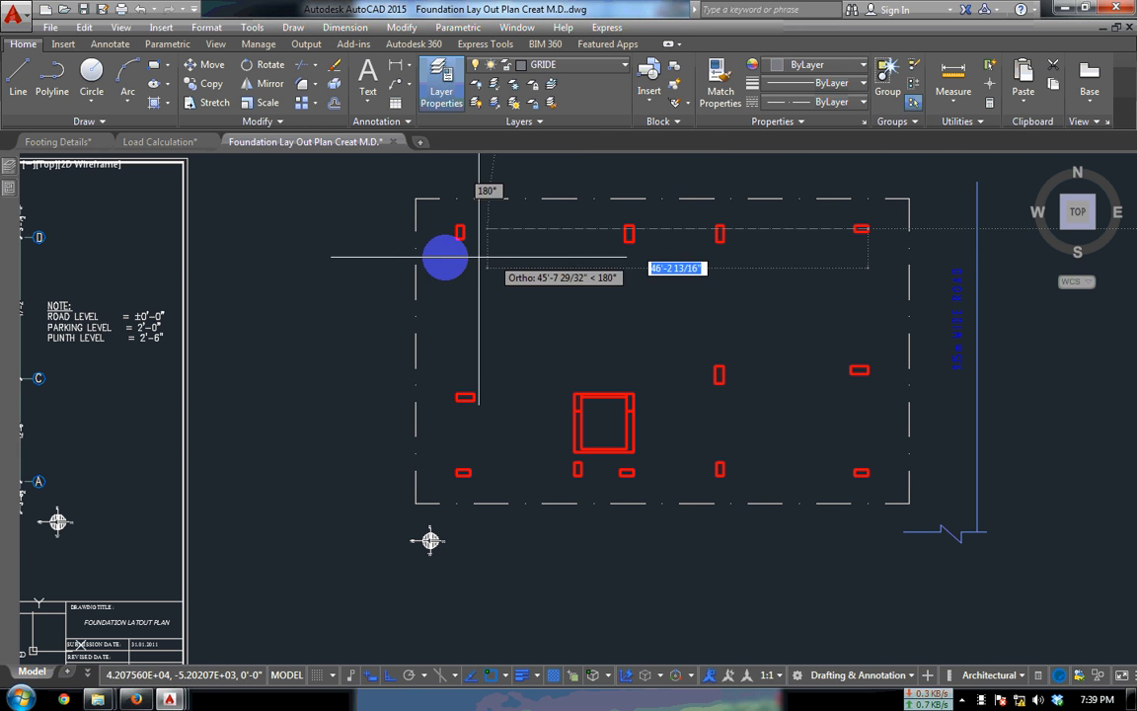
click(382, 228)
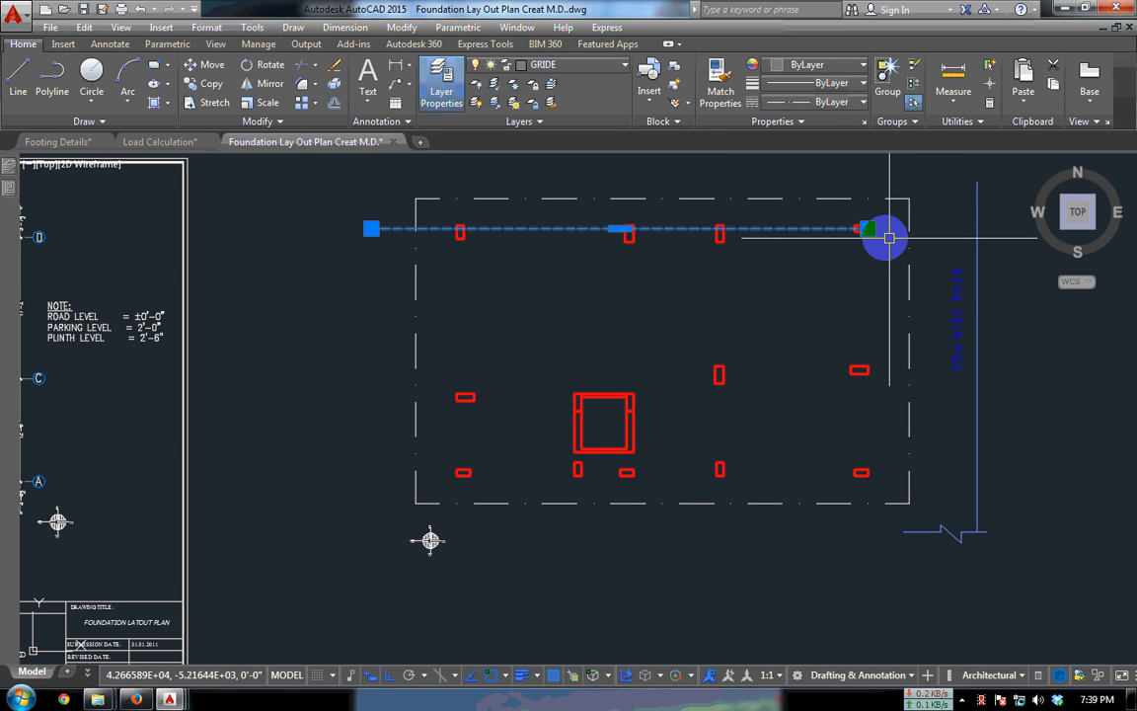
- Stretch the horizontal grid line's right end past the plot's right boundary and deselect it
scroll(937, 229, up, 2)
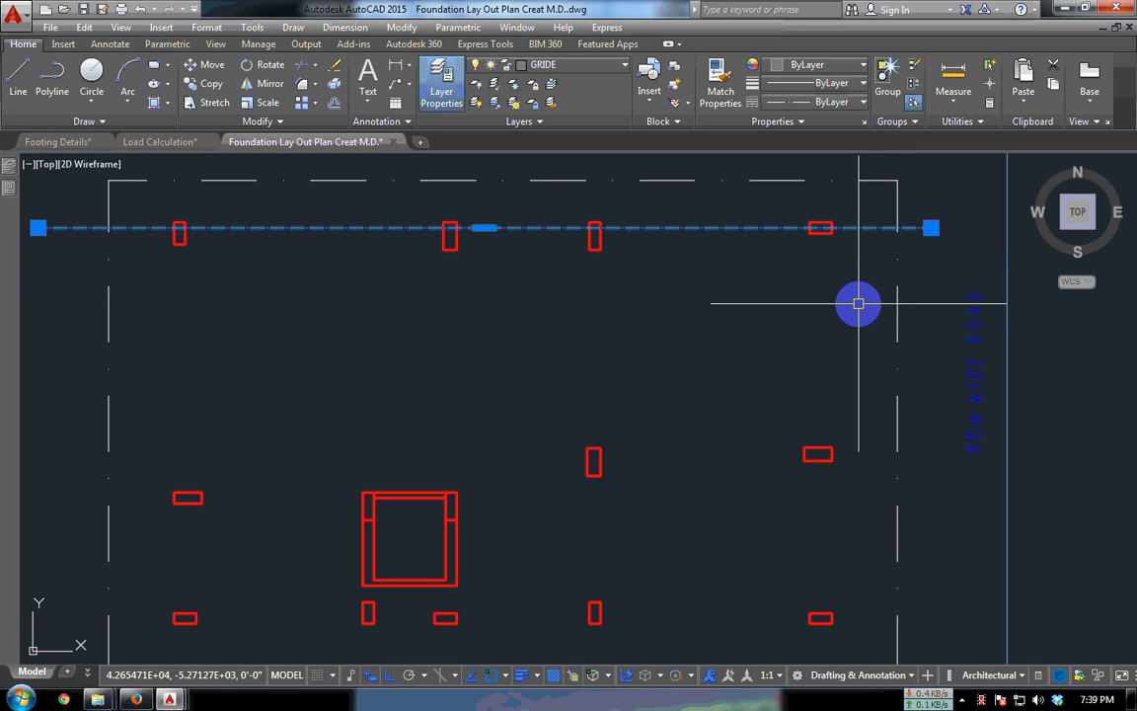
key(Escape)
mouse_move(802, 310)
middle_down()
mouse_move(738, 297)
mouse_move(708, 328)
middle_up()
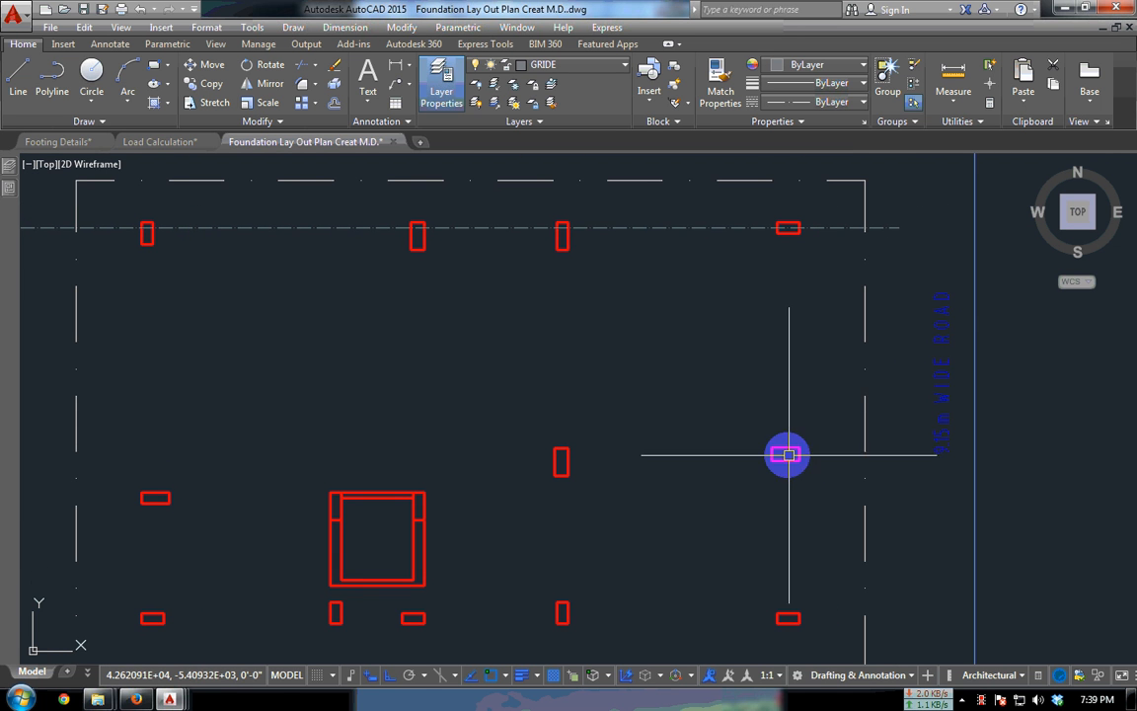
- Draw a vertical grid line from the lower-right column's right edge up past the plot's upper boundary
middle_drag(697, 417, 677, 356)
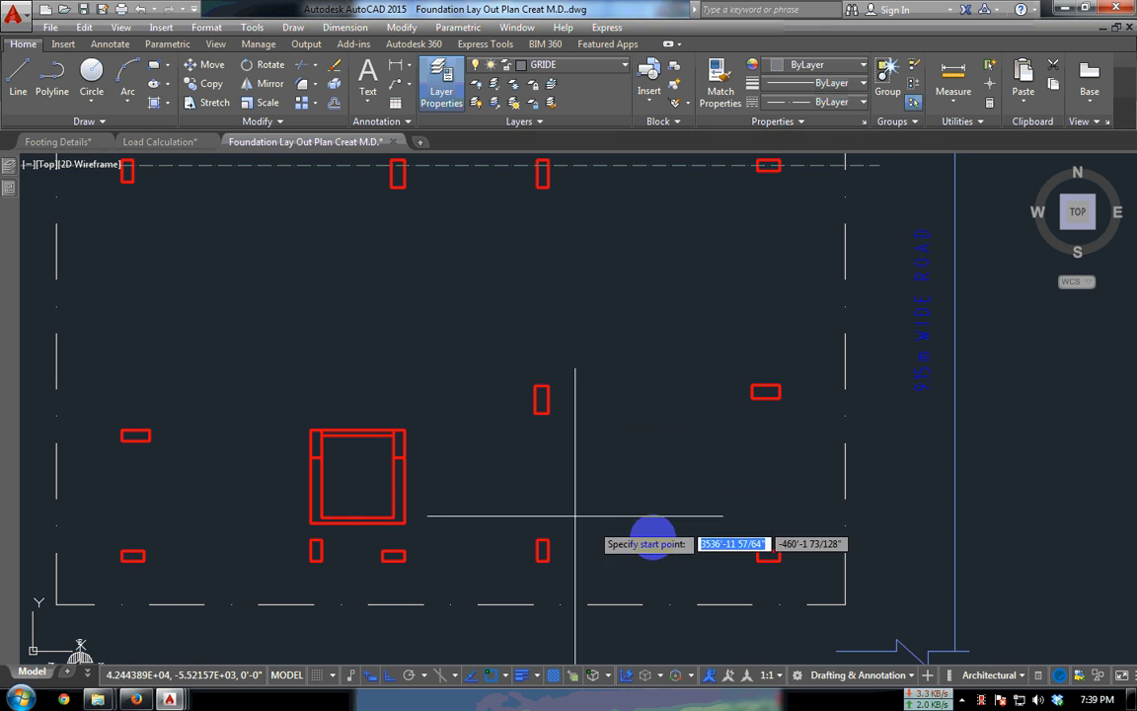
click(780, 560)
middle_drag(777, 349, 753, 530)
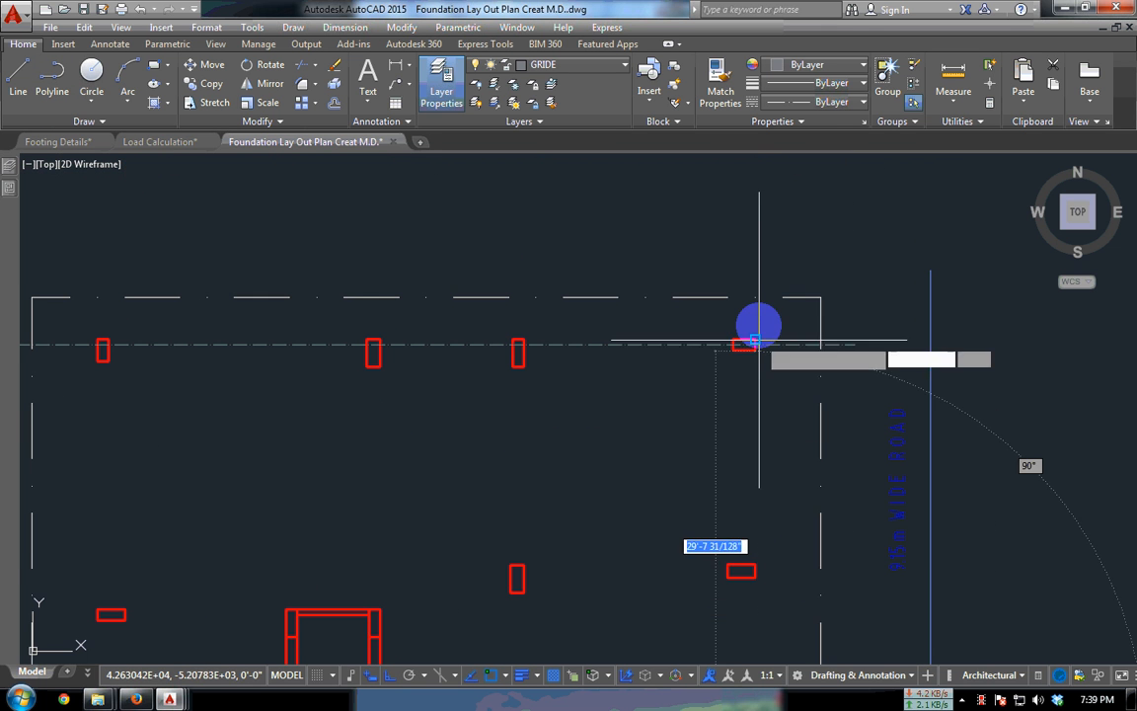
click(758, 253)
key(Escape)
- Stretch the vertical grid line's lower end past the plot's lower boundary
middle_drag(744, 470, 653, 258)
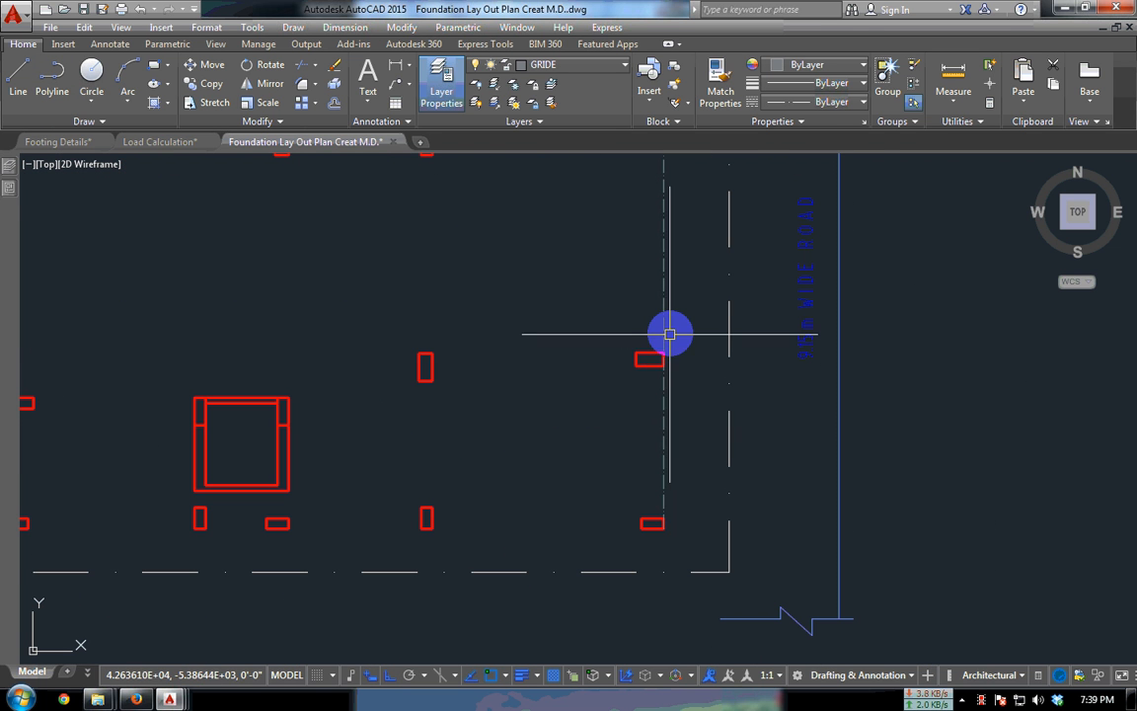
click(659, 311)
click(664, 528)
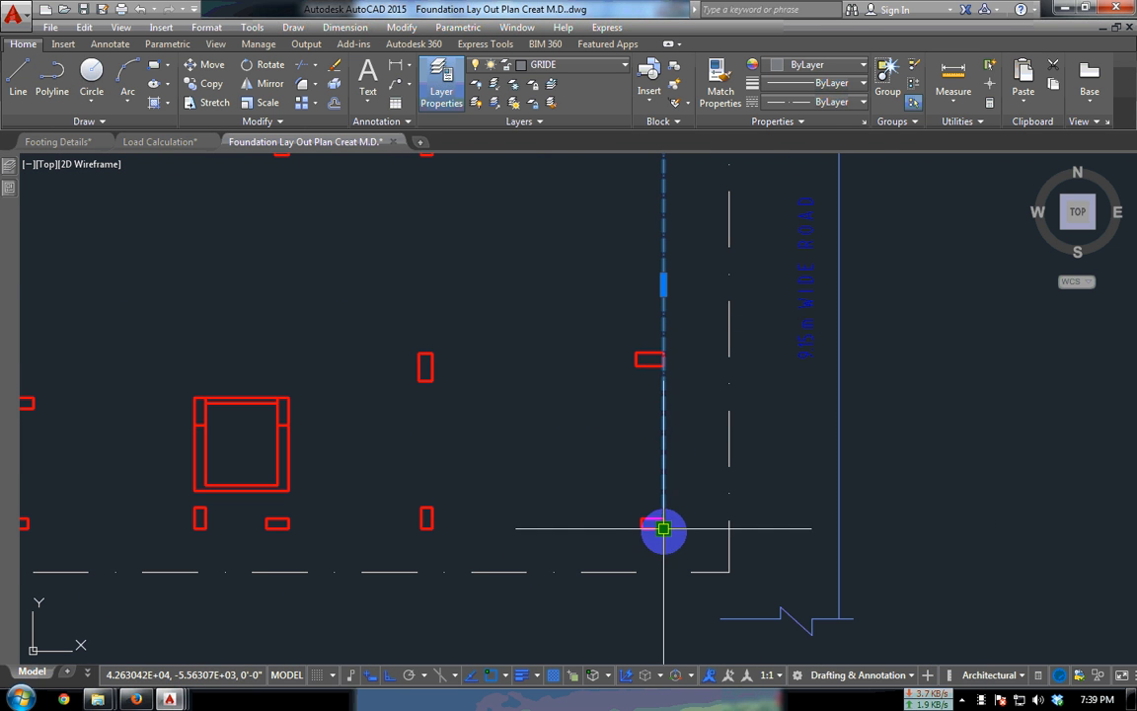
click(663, 604)
scroll(626, 416, down, 1)
middle_drag(597, 330, 639, 348)
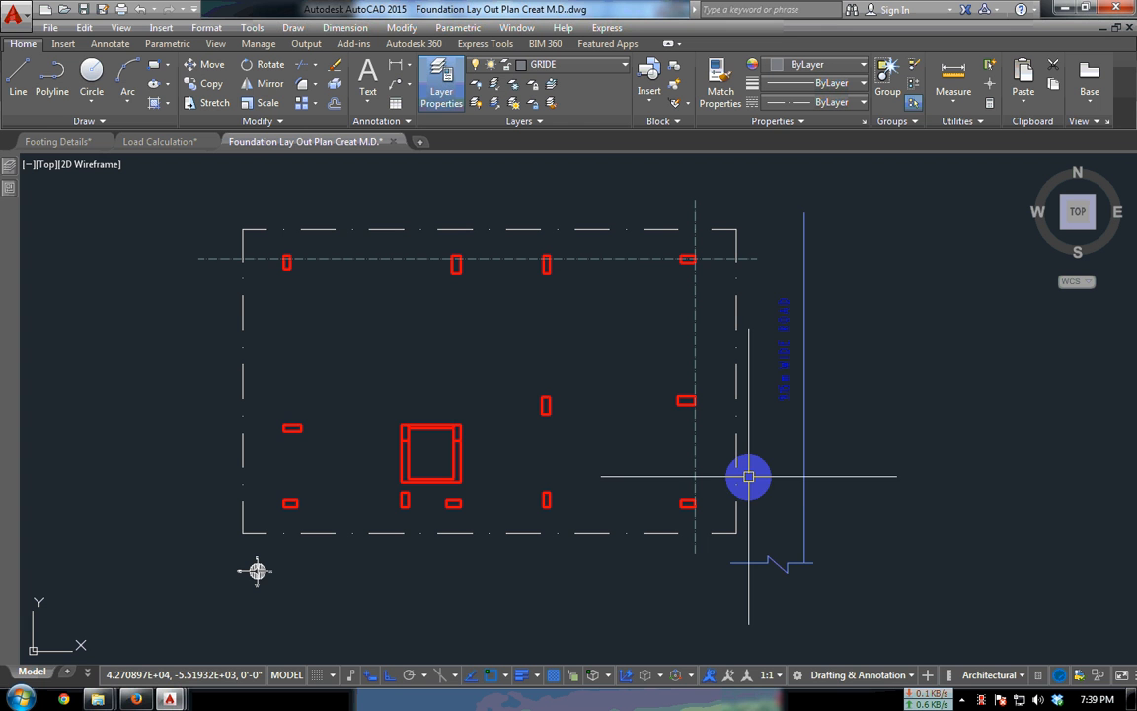
- Offset the plot boundary outward by about 3', setting the distance with two points below the boundary line
key(Return)
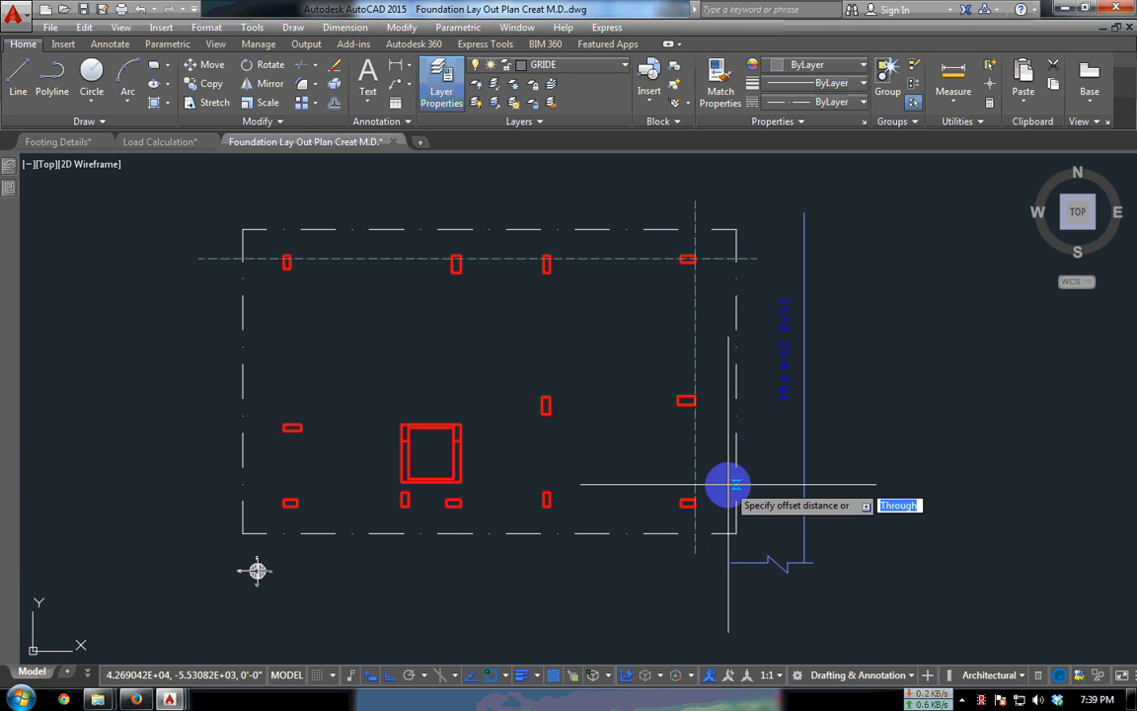
scroll(679, 563, up, 2)
click(671, 526)
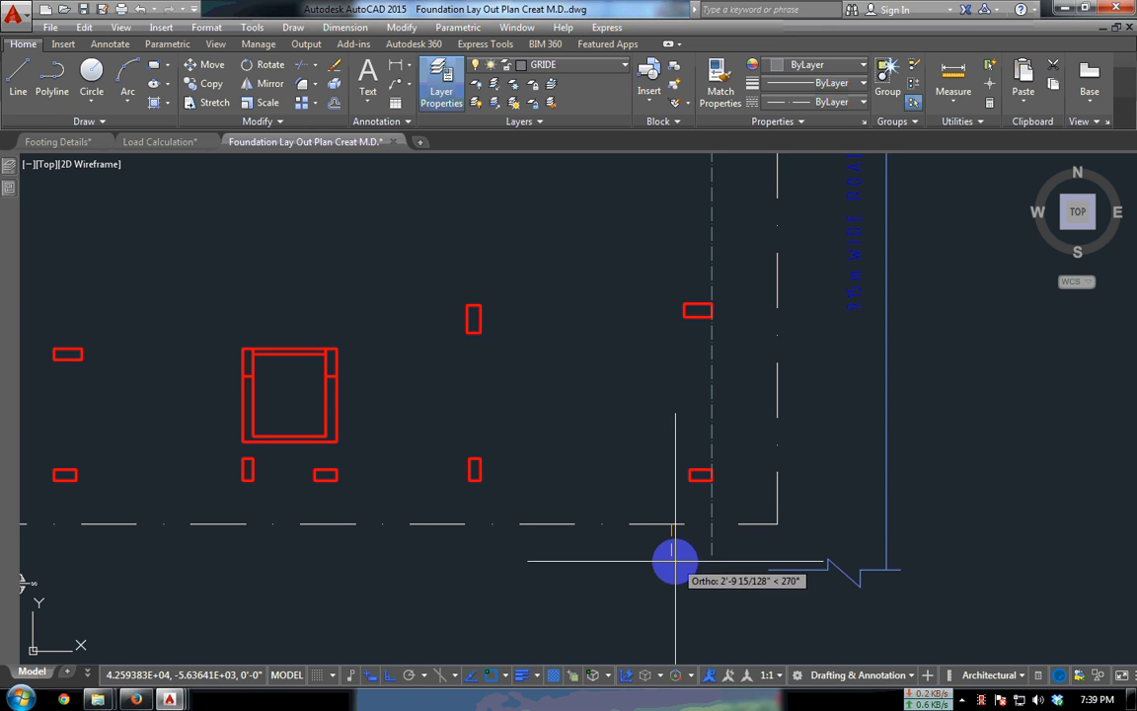
click(675, 565)
click(669, 524)
click(670, 581)
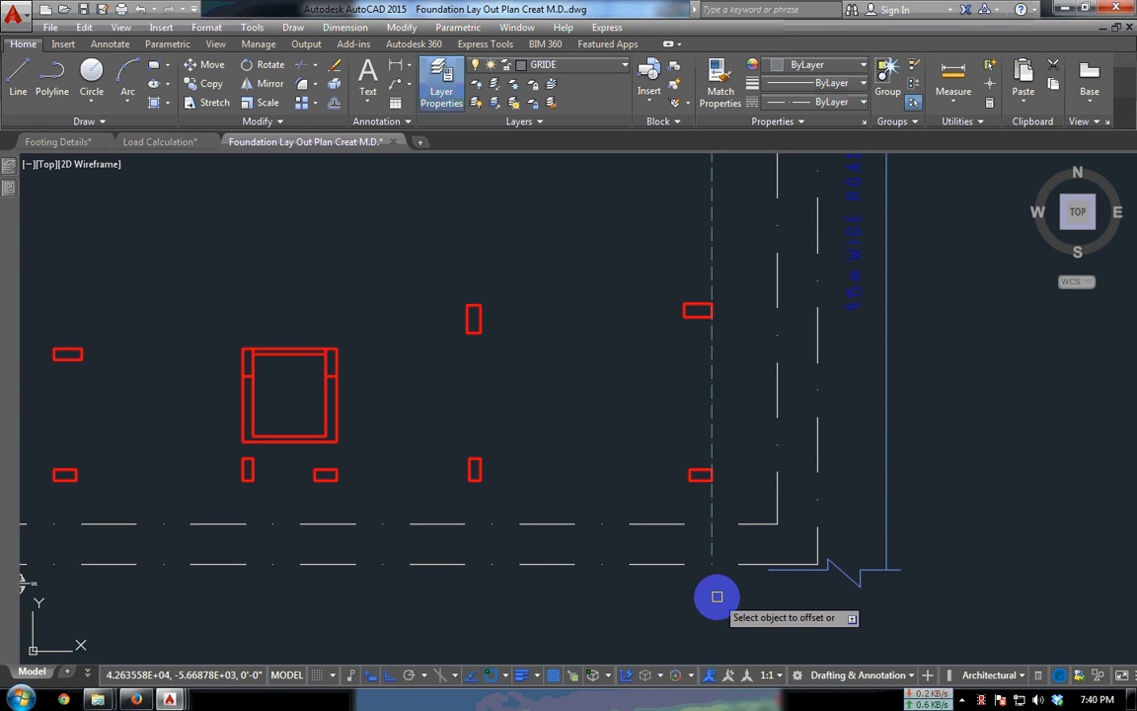
key(Escape)
- Change the outer offset boundary's layer to R.C.C
click(676, 563)
click(695, 312)
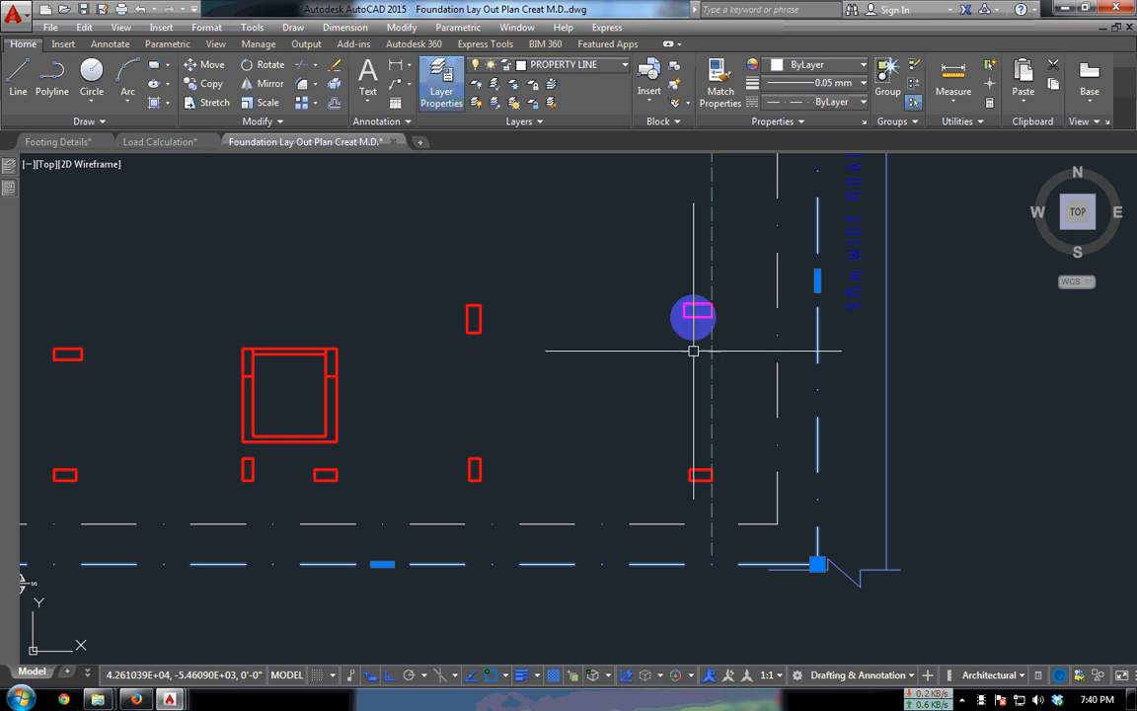
click(587, 67)
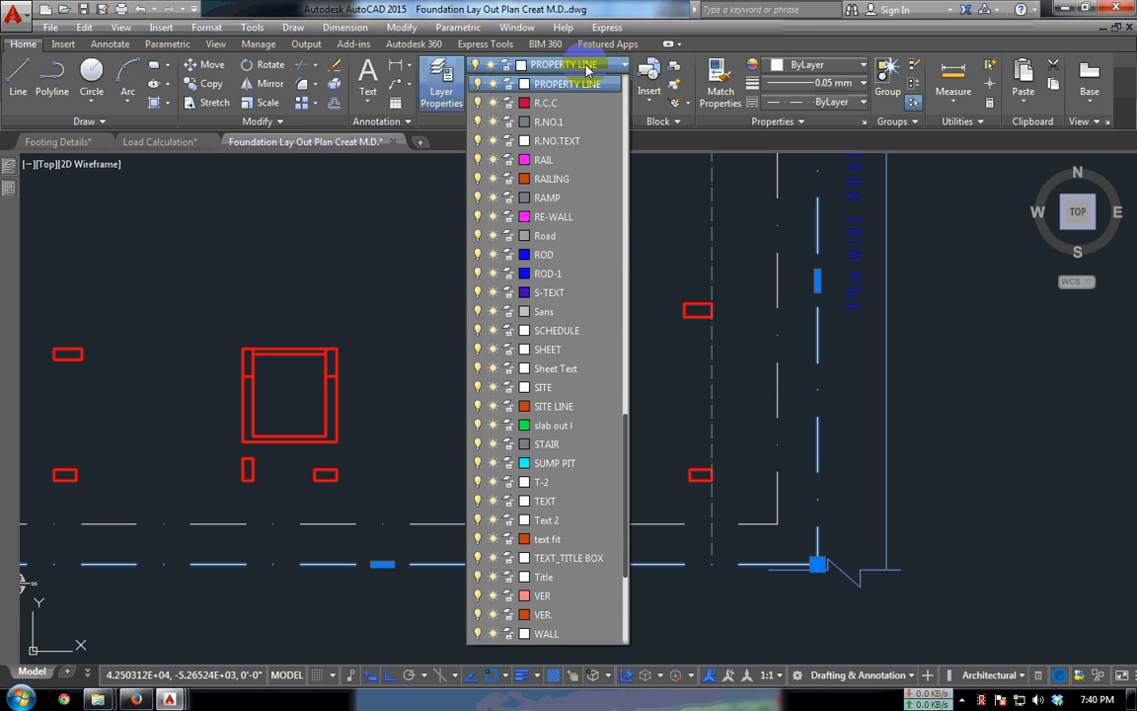
click(584, 105)
click(629, 507)
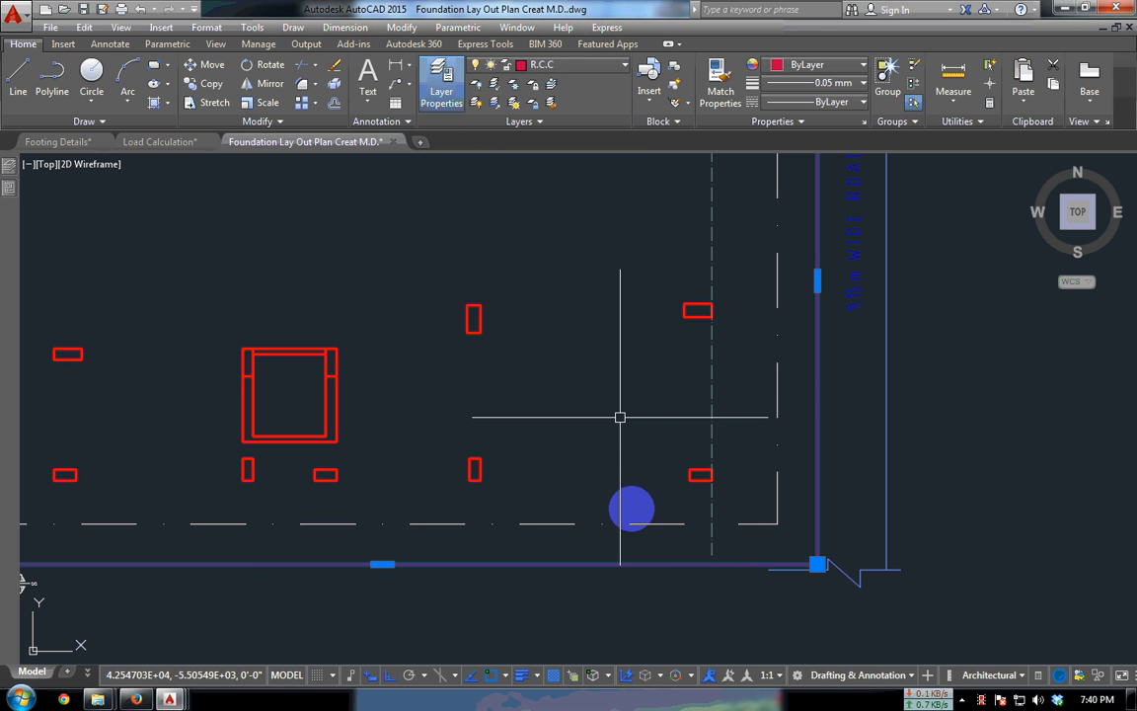
- Set the outer offset boundary's color to yellow (248,215,49) and deselect it
scroll(680, 475, down, 3)
click(832, 69)
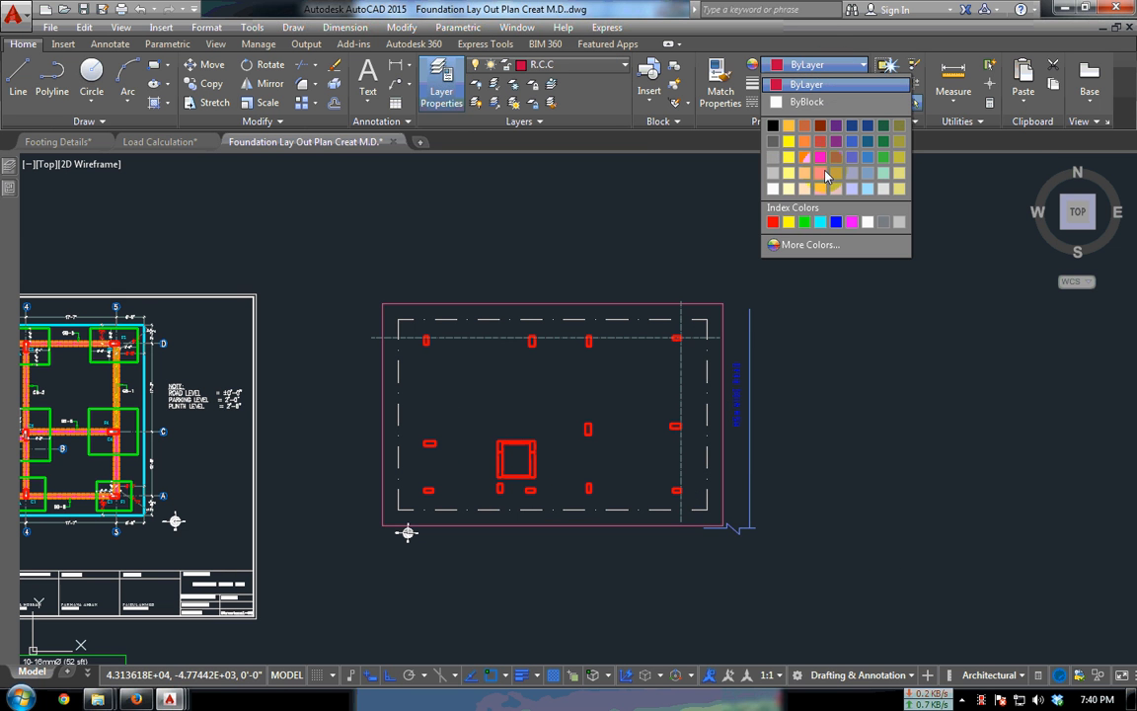
click(790, 140)
key(Escape)
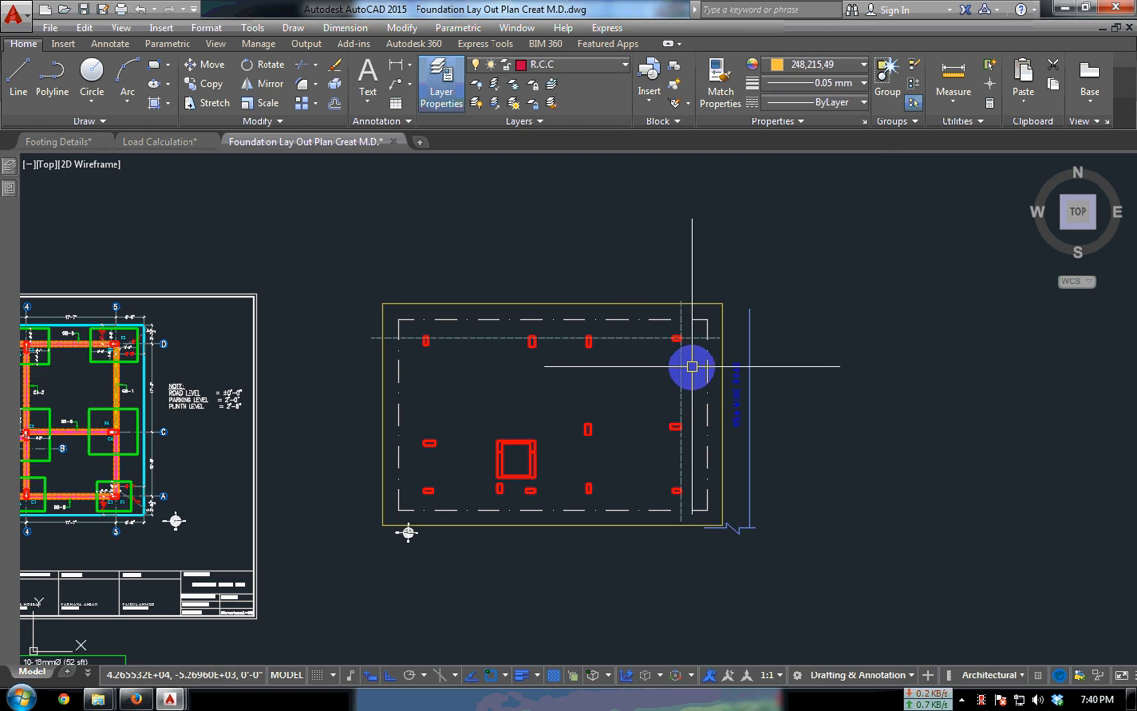
- Move the vertical grid line from the upper-right column's lower-right corner to the midpoint of its lower edge
scroll(690, 362, up, 2)
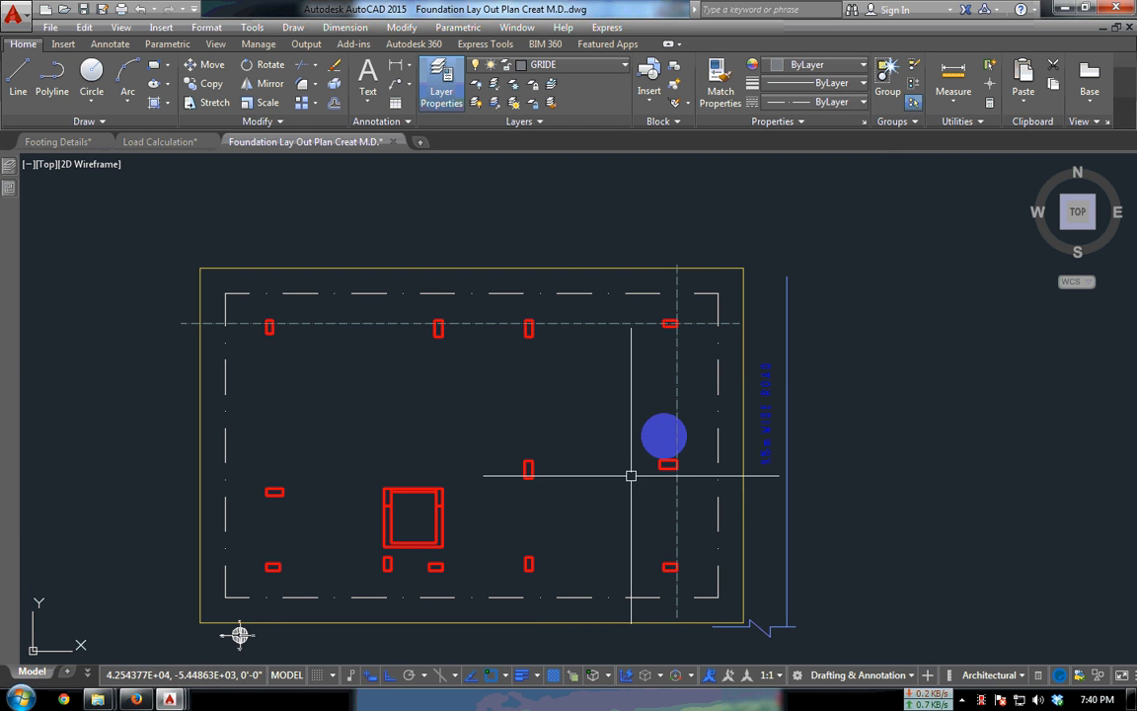
middle_drag(588, 381, 633, 353)
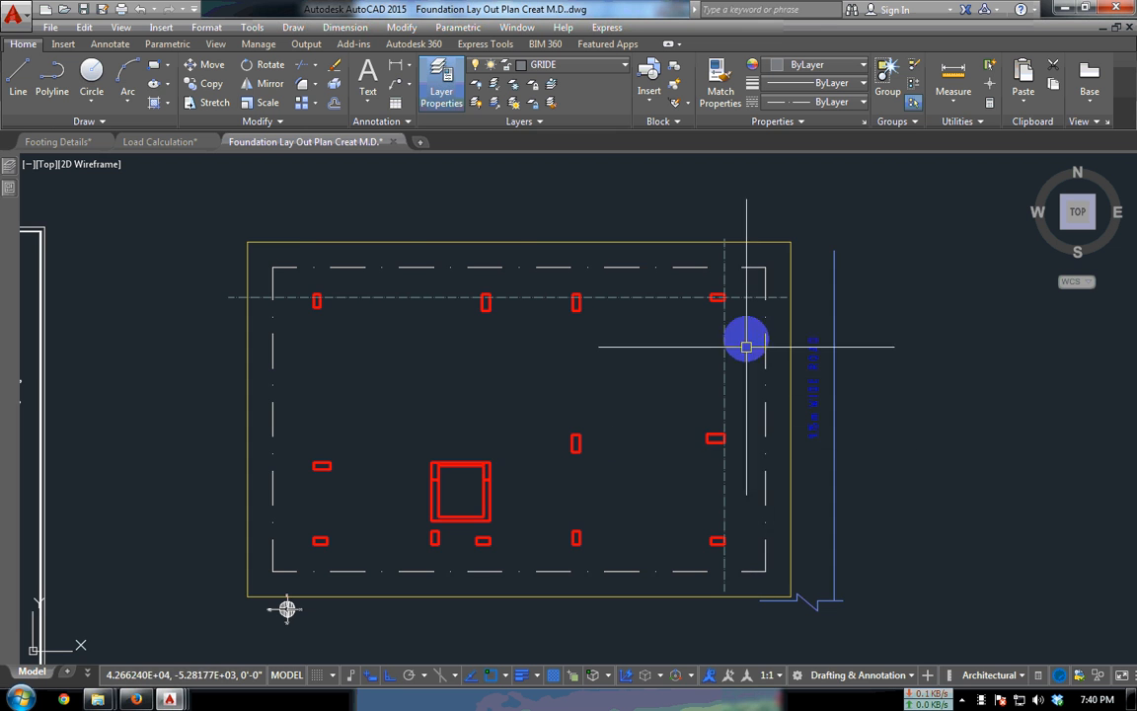
scroll(746, 347, up, 2)
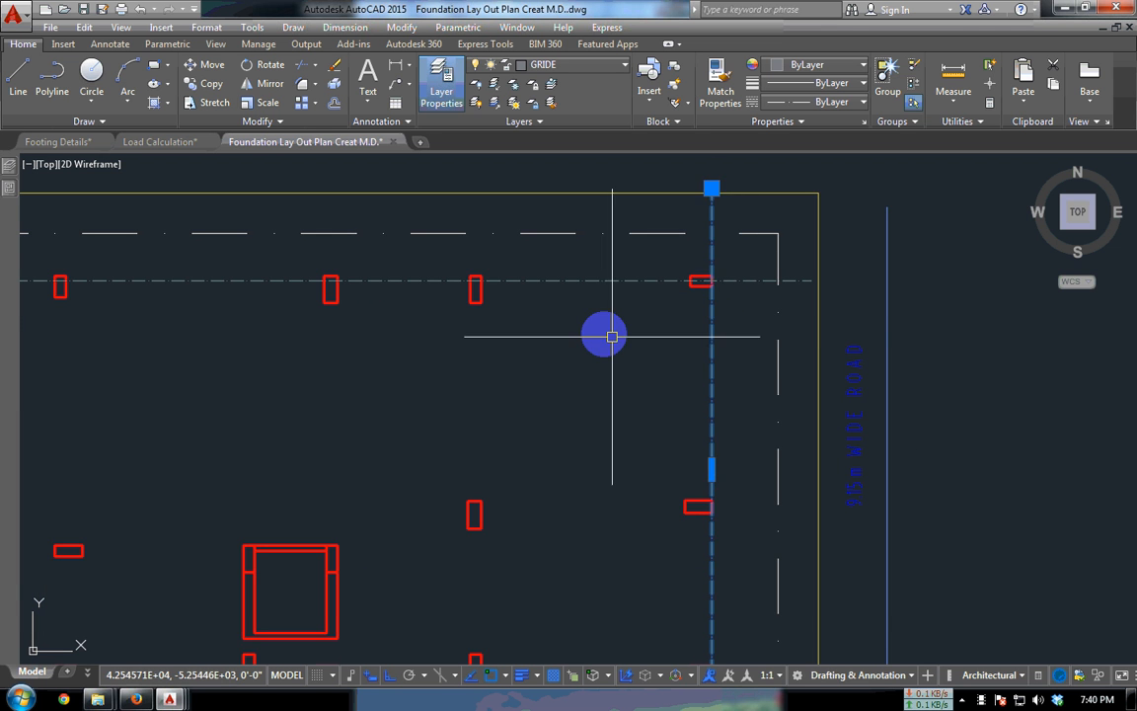
scroll(611, 337, down, 5)
scroll(660, 380, up, 3)
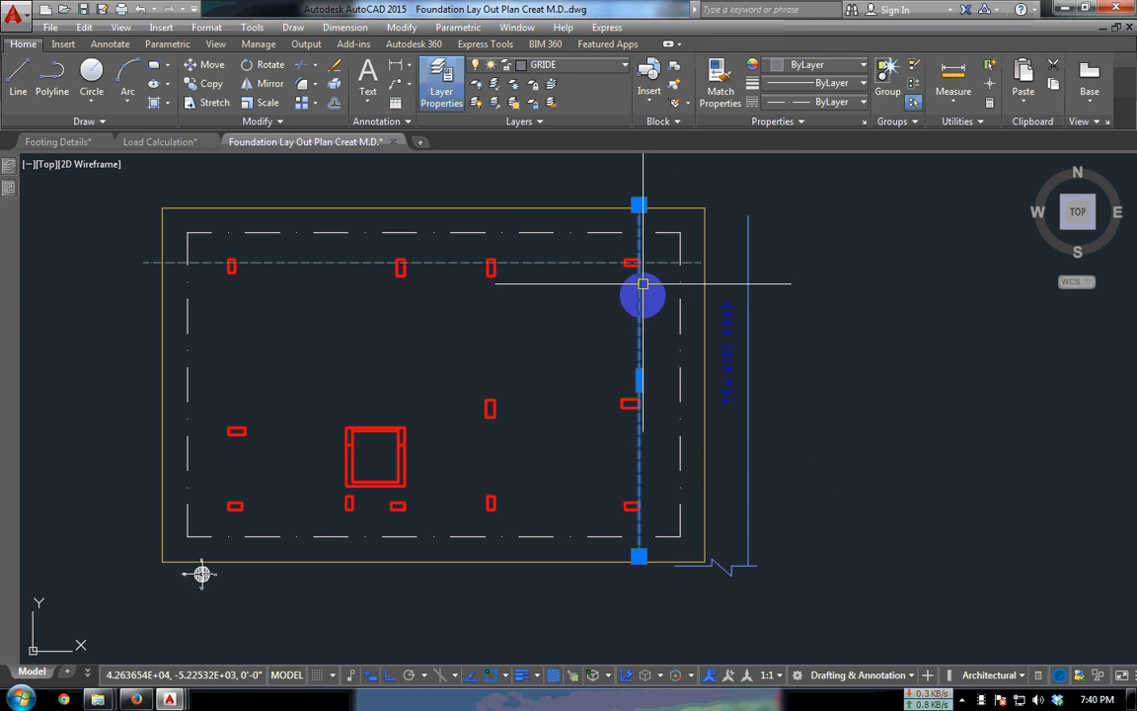
scroll(645, 277, up, 8)
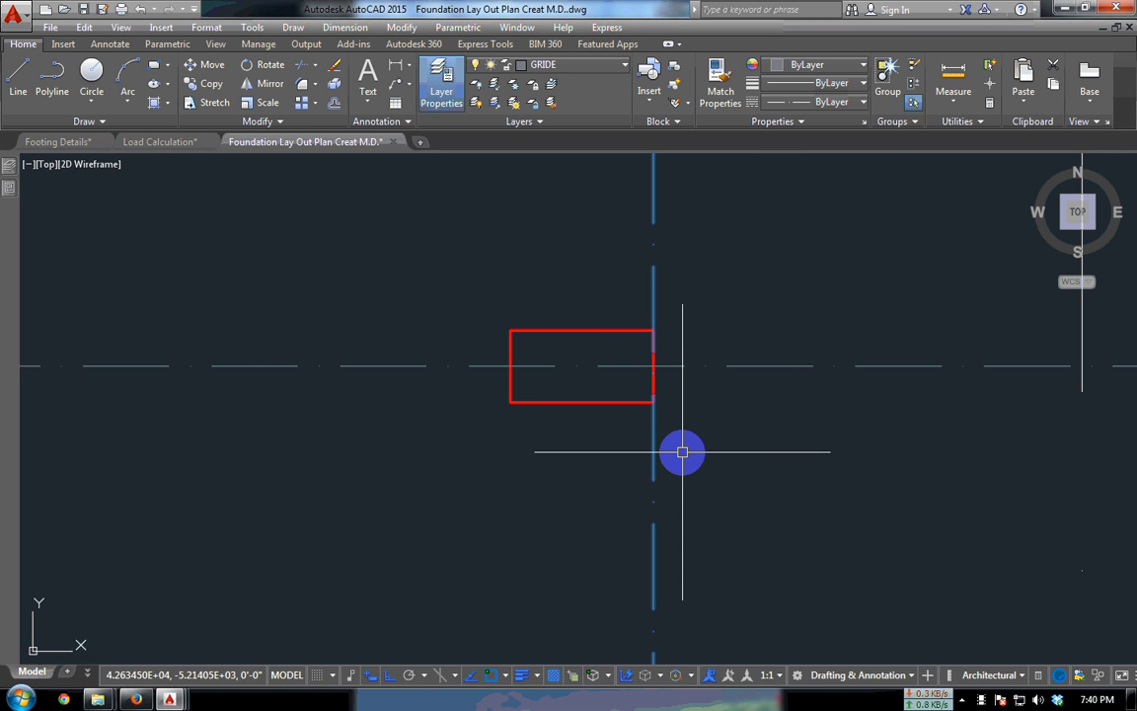
key(Return)
click(652, 402)
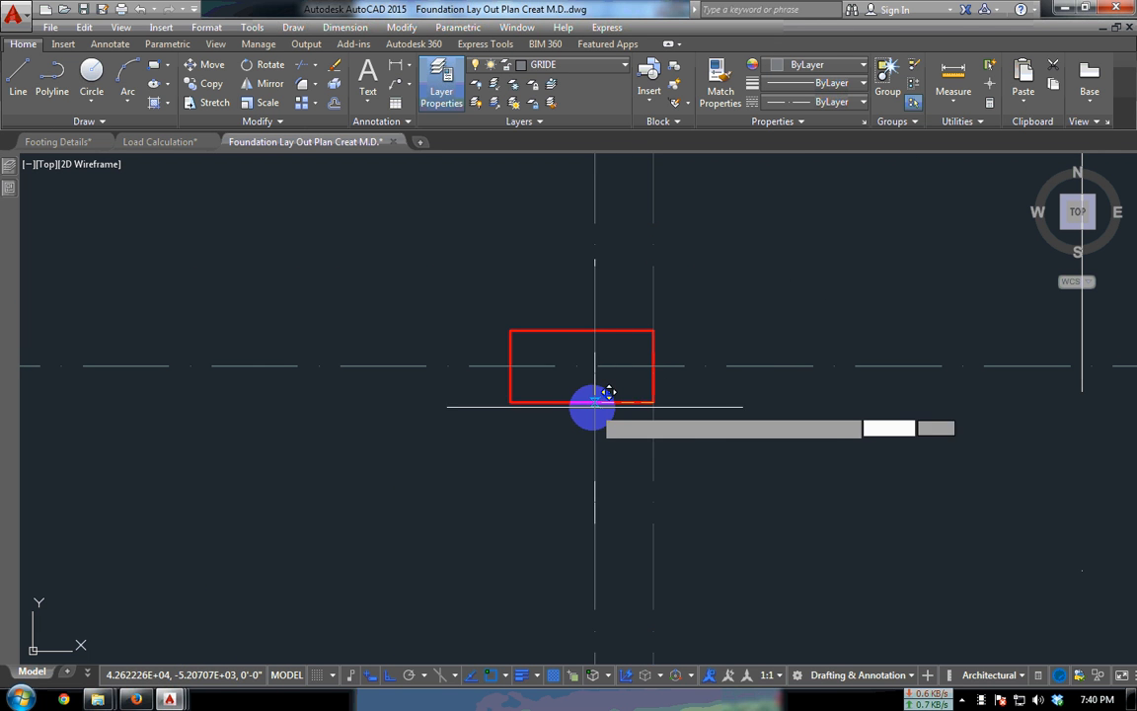
click(581, 404)
- Examine how the vertical and horizontal grid lines align with the columns they cross
scroll(573, 318, down, 6)
middle_drag(607, 488, 607, 178)
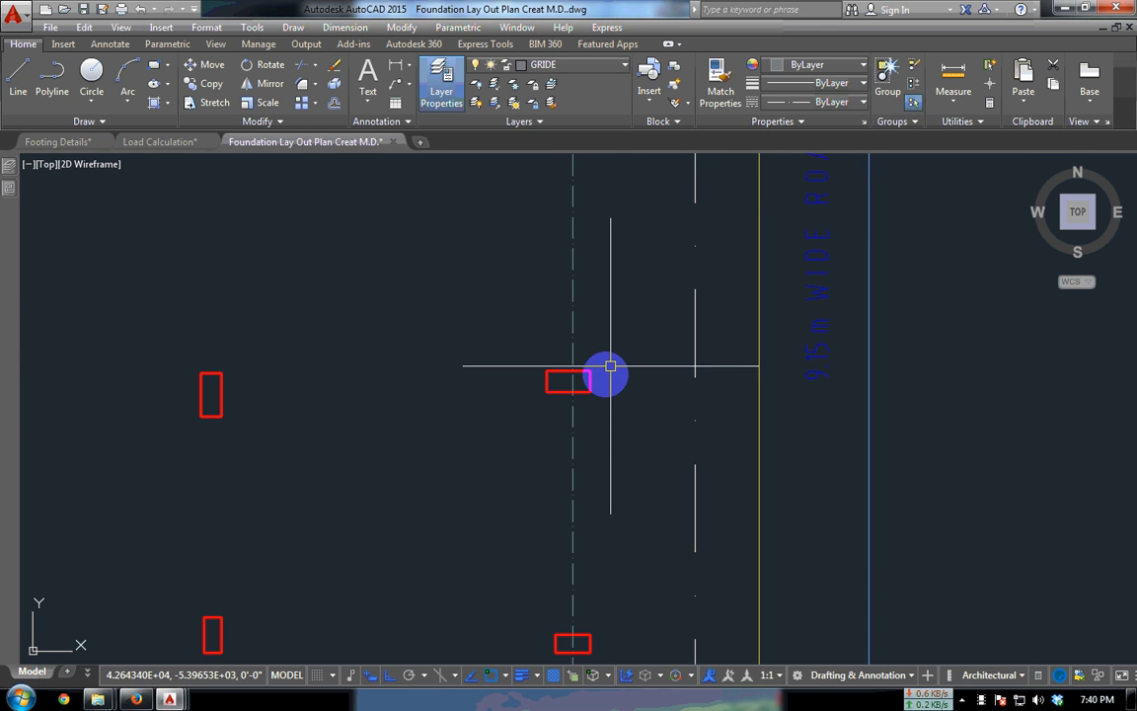
scroll(596, 385, up, 4)
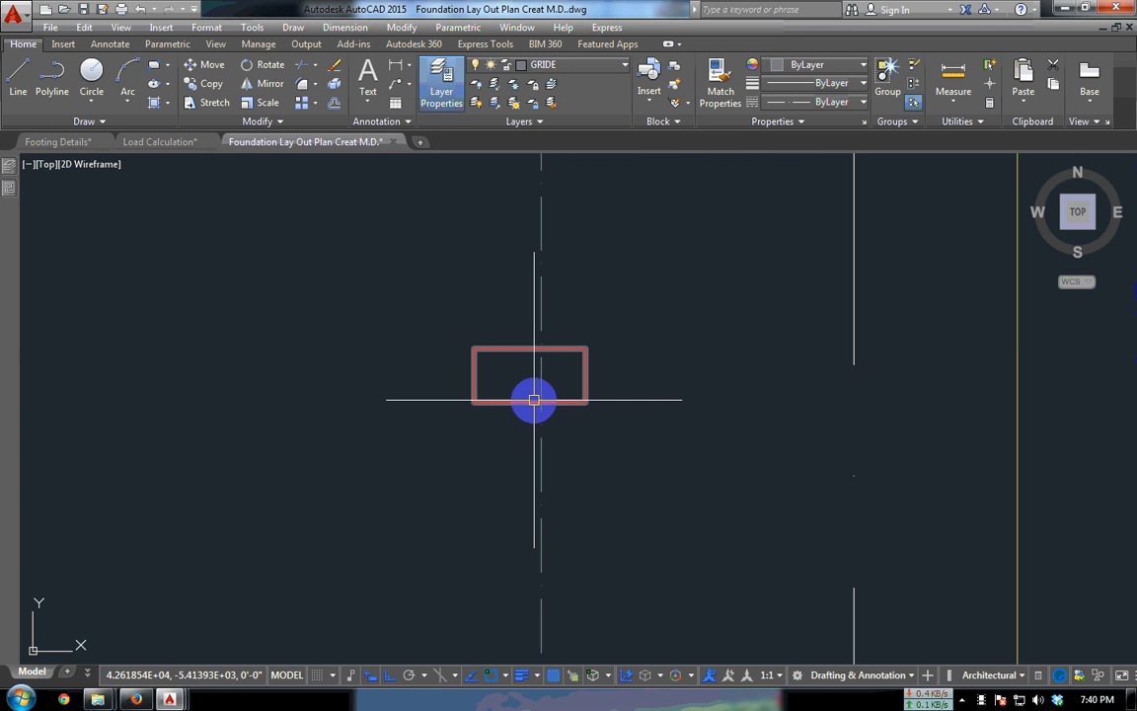
scroll(534, 385, down, 6)
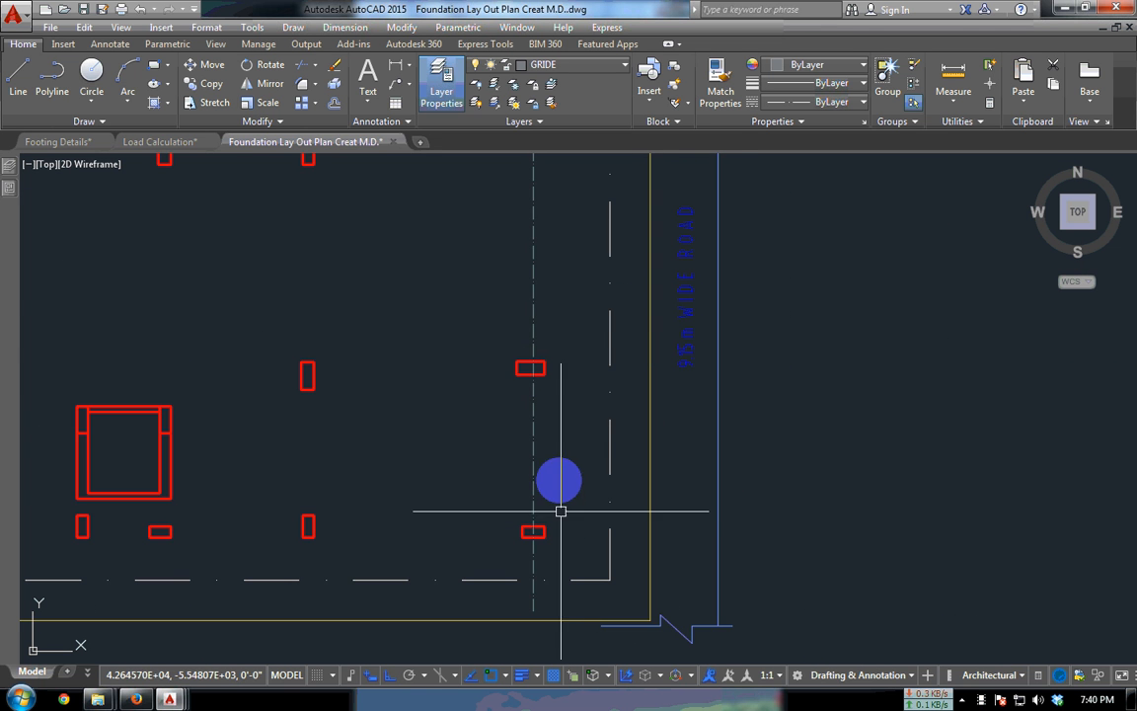
mouse_move(573, 340)
middle_down()
mouse_move(571, 461)
mouse_move(594, 375)
mouse_move(632, 387)
mouse_move(671, 434)
middle_up()
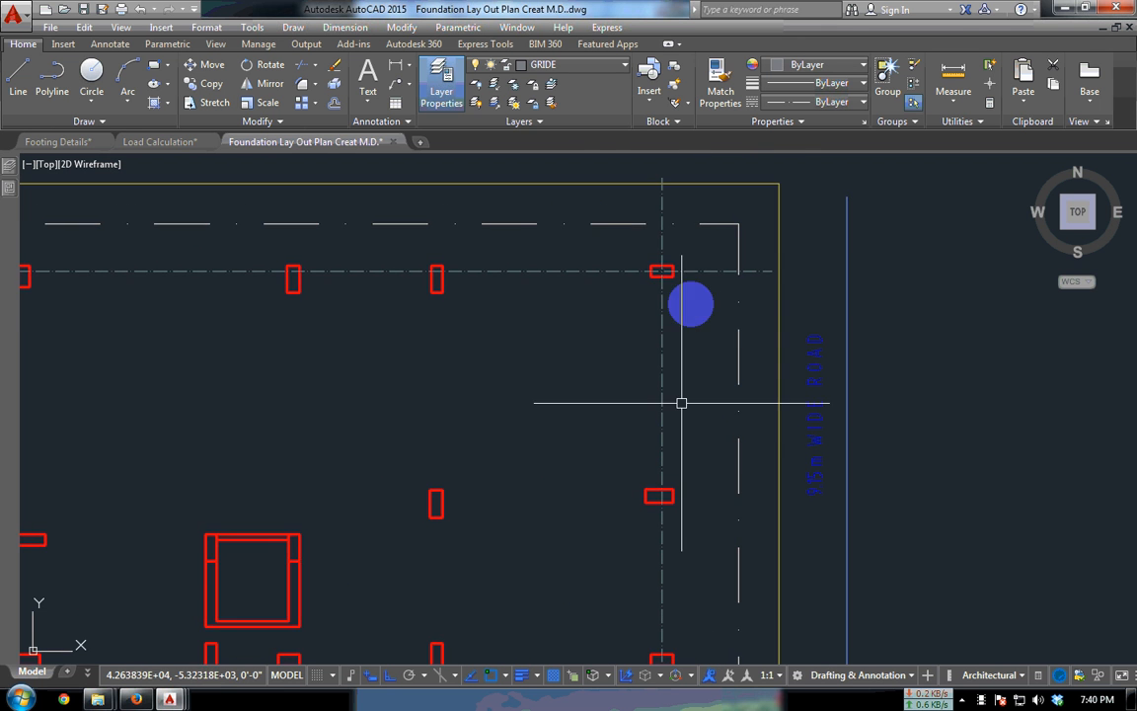
scroll(680, 256, up, 6)
scroll(762, 308, down, 6)
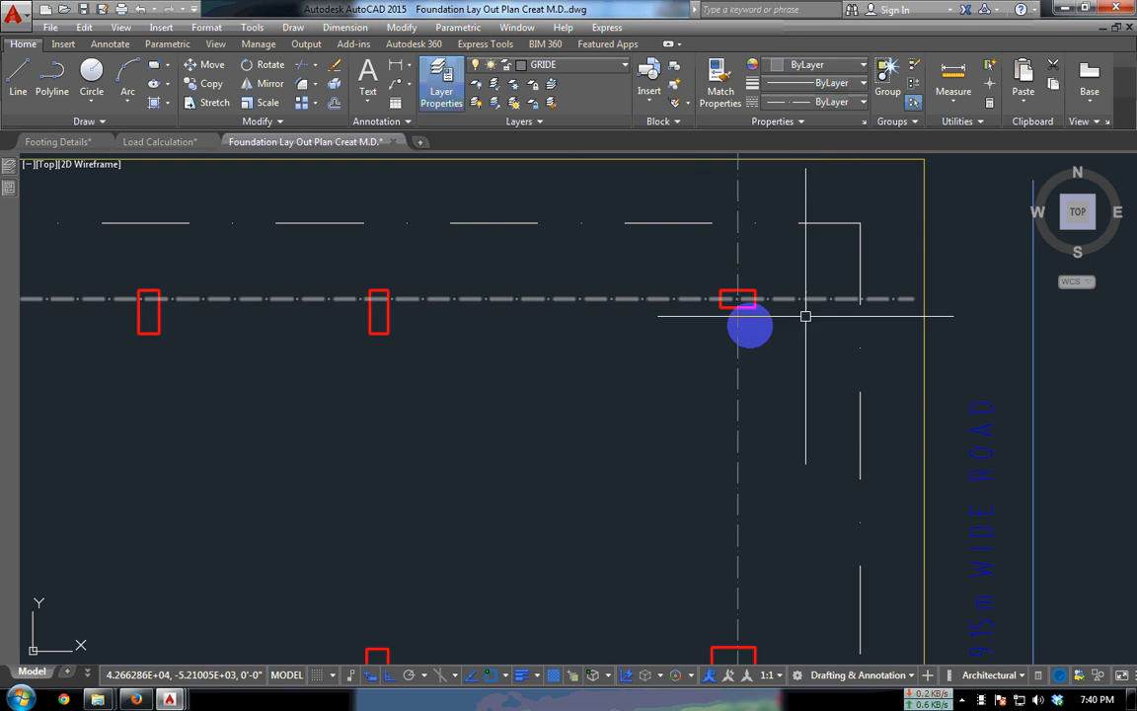
middle_drag(368, 330, 944, 318)
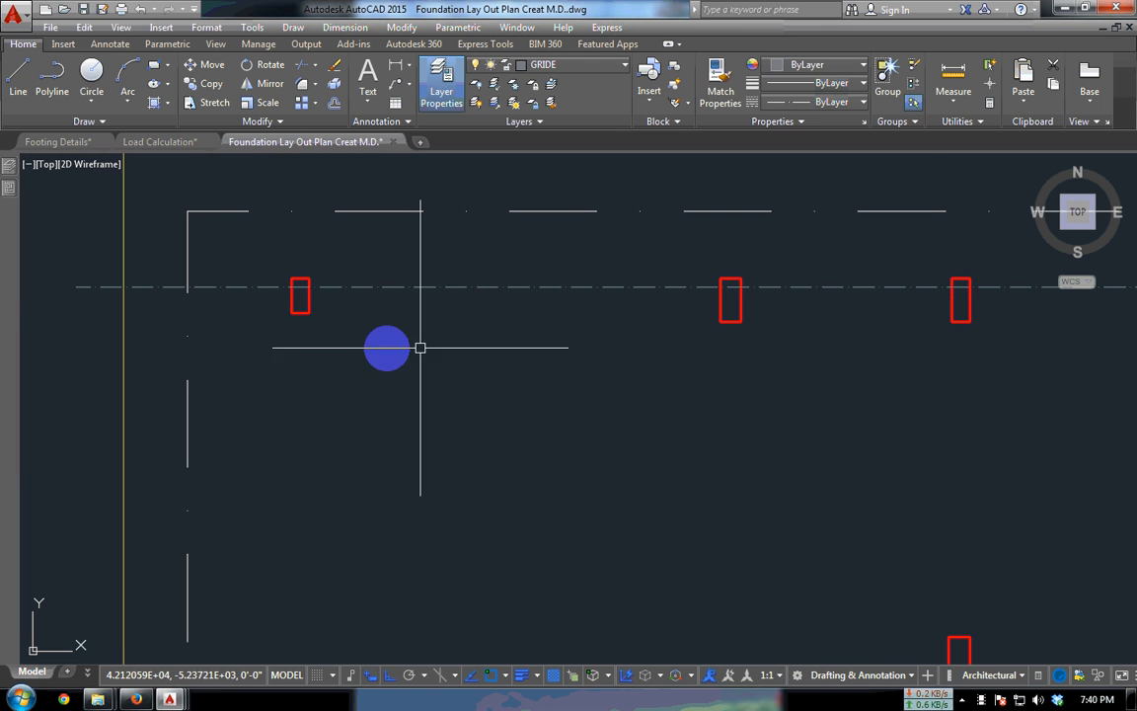
scroll(196, 325, down, 5)
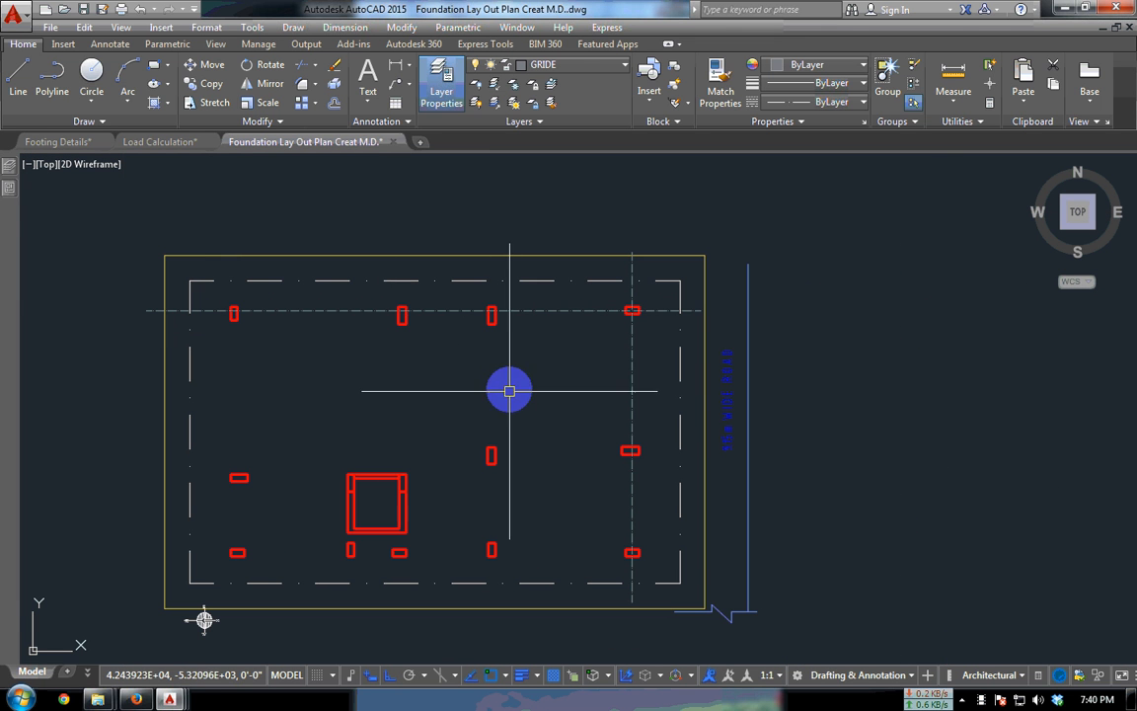
scroll(665, 316, up, 2)
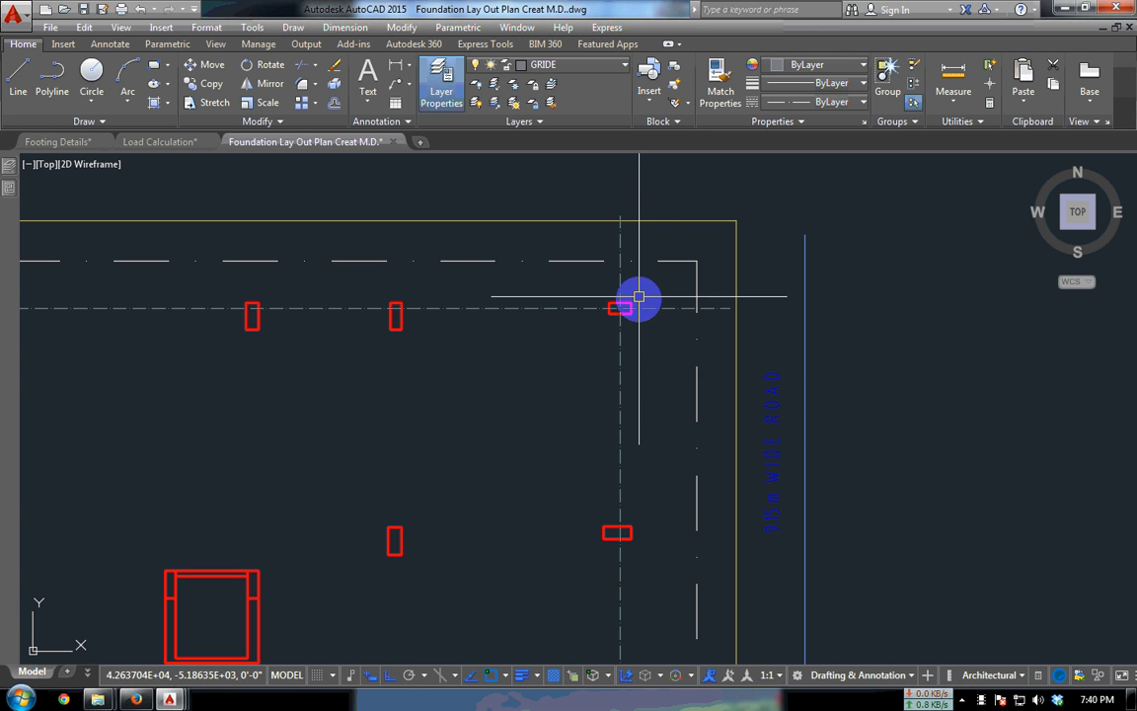
scroll(679, 336, down, 2)
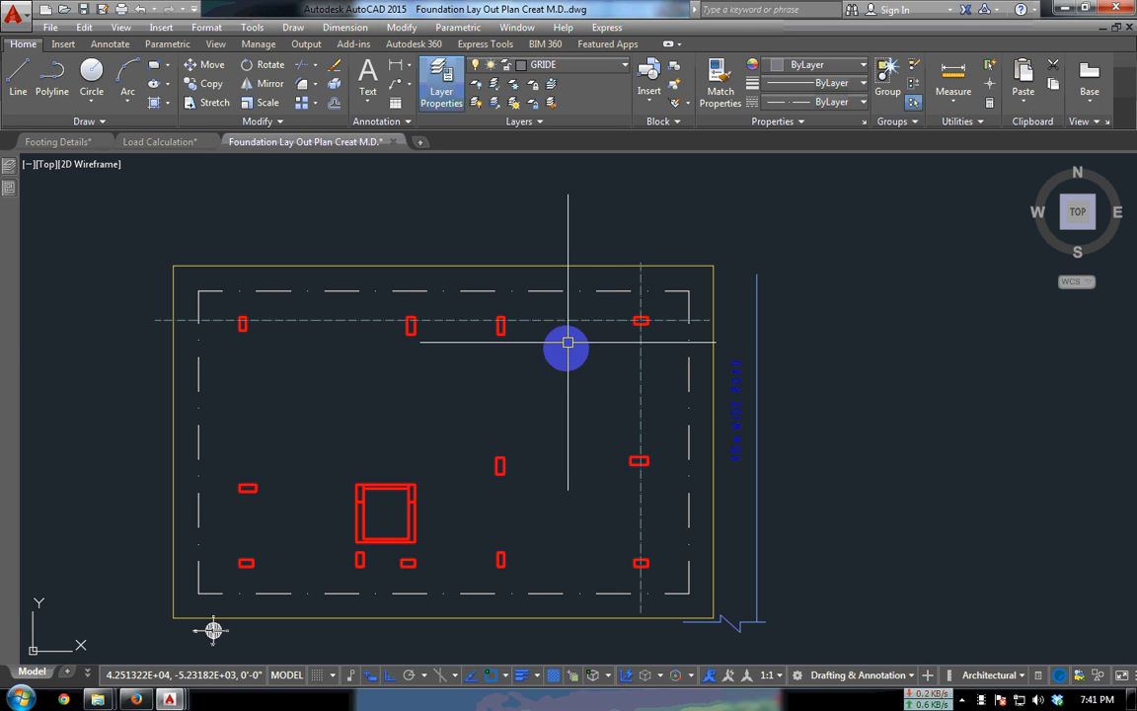
- Move the horizontal grid line from the upper-right column's center up to its upper edge
scroll(654, 342, up, 10)
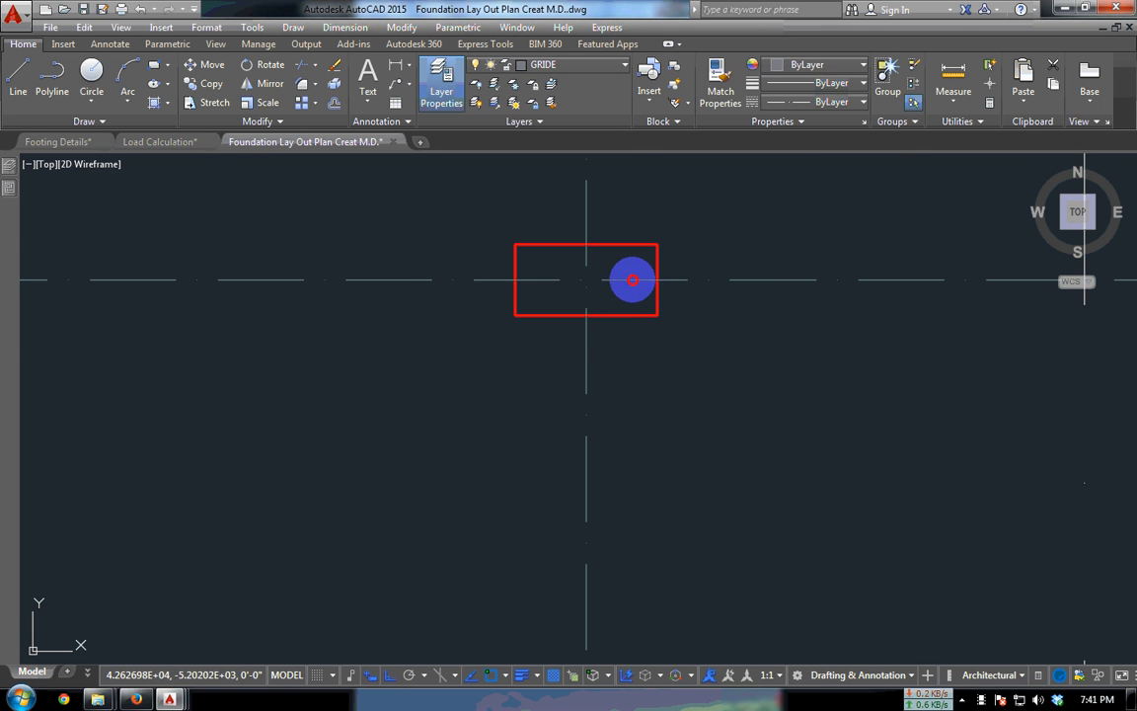
middle_drag(638, 353, 612, 429)
key(space)
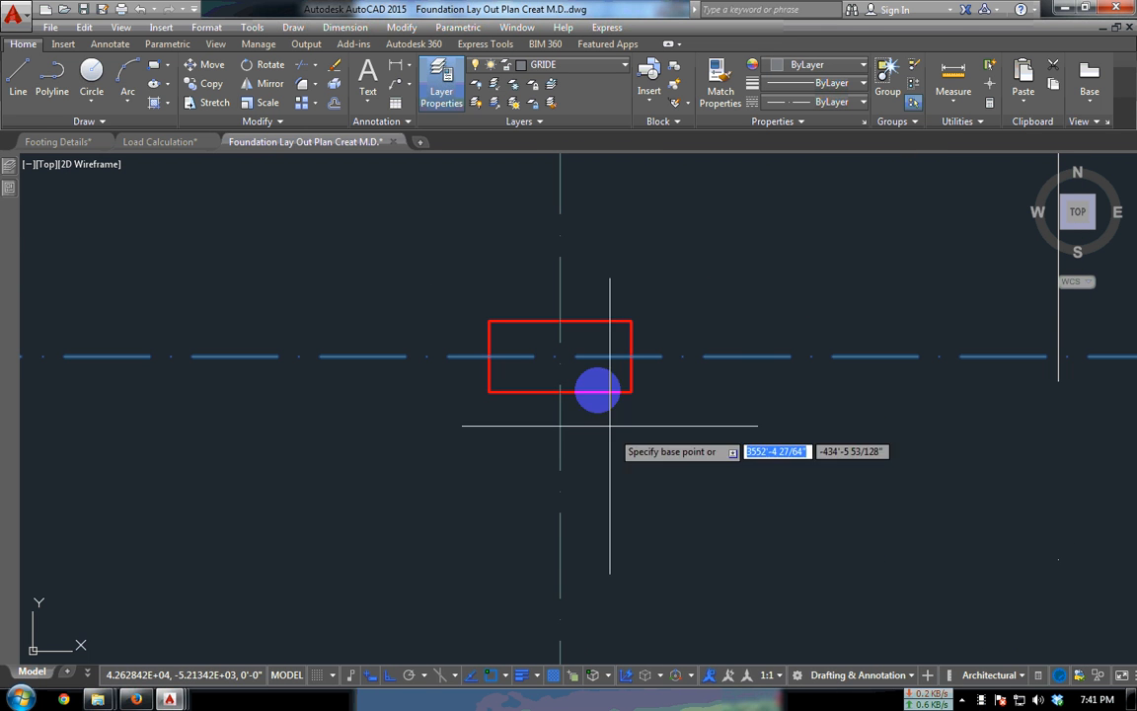
click(593, 356)
click(624, 321)
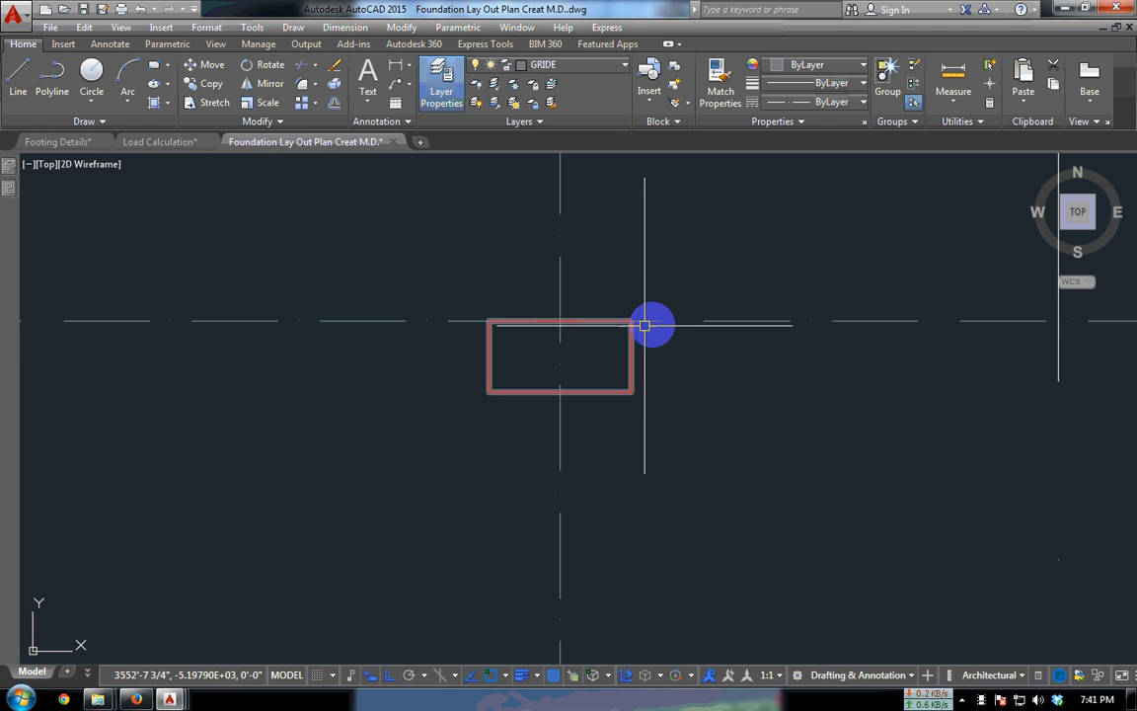
- Move the horizontal grid line about 4.5" down to the upper-right column's center
click(719, 320)
key(space)
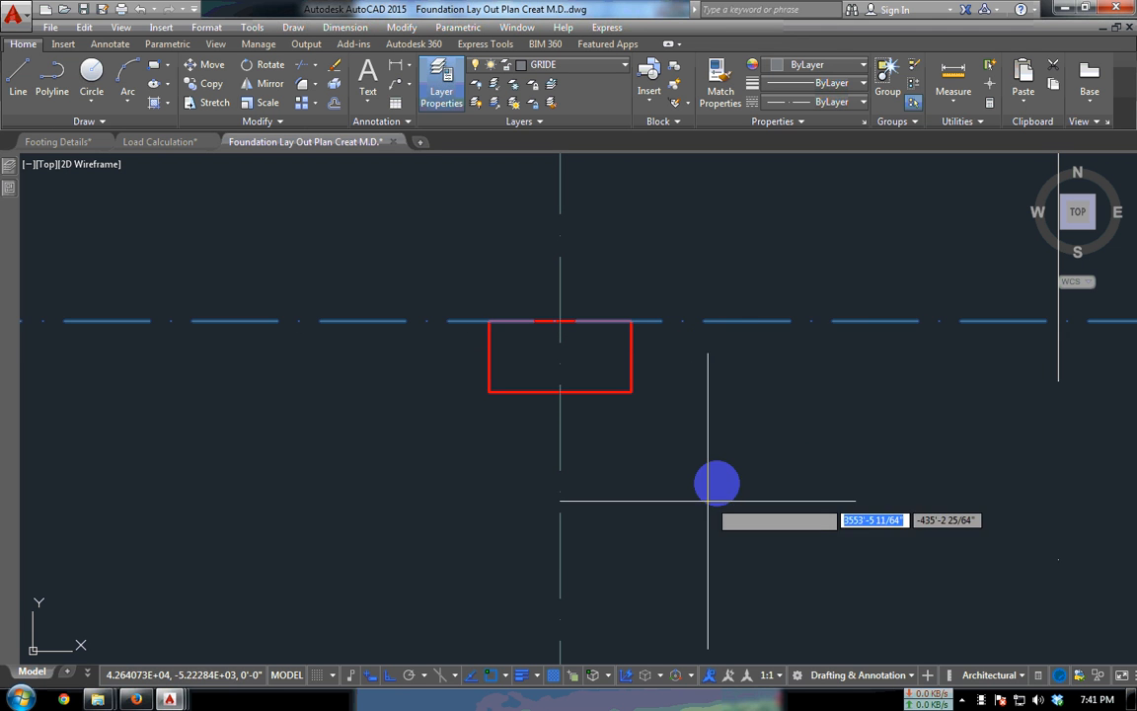
click(705, 415)
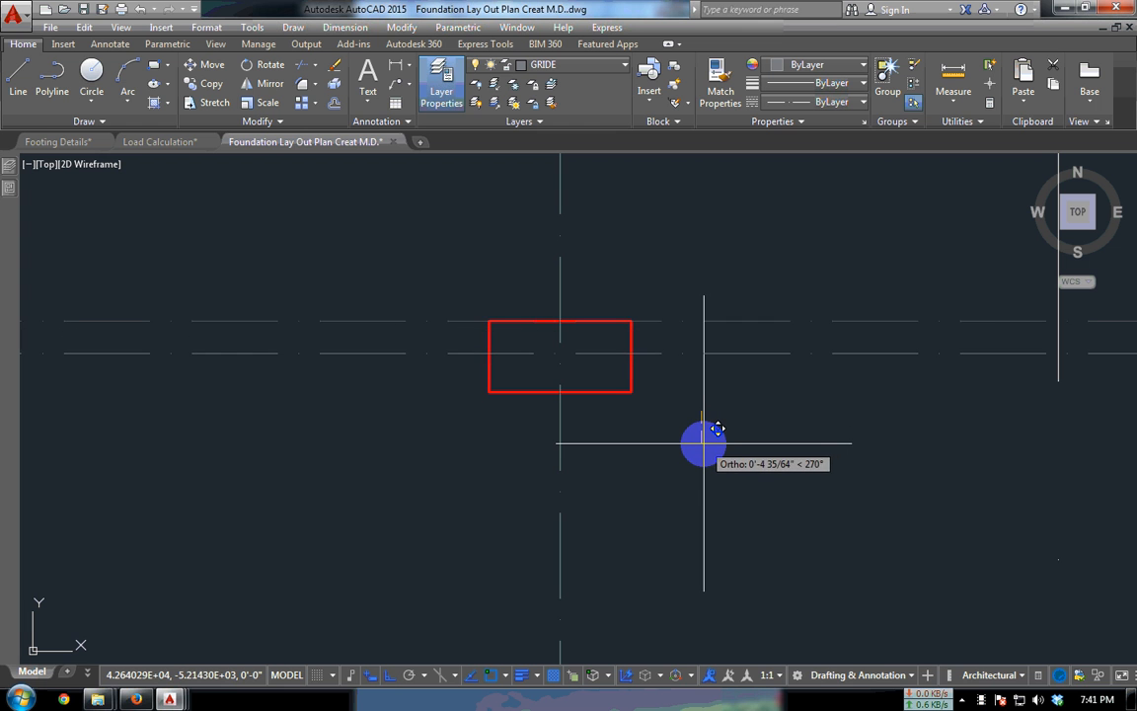
key(Return)
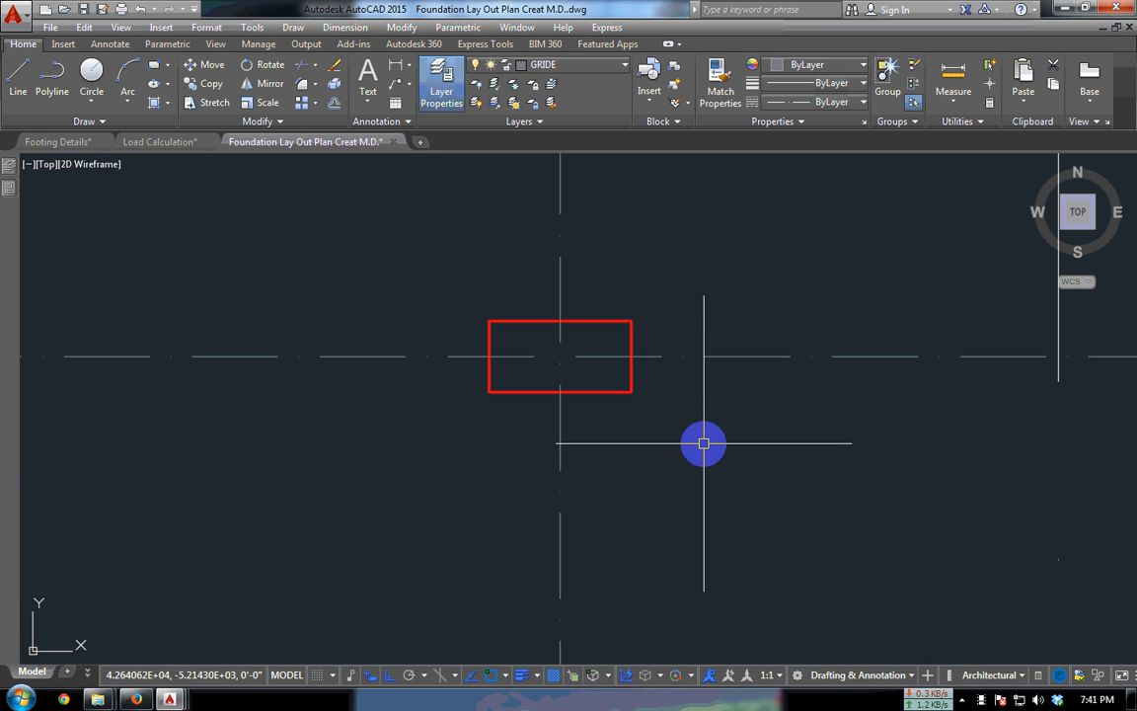
scroll(652, 343, down, 10)
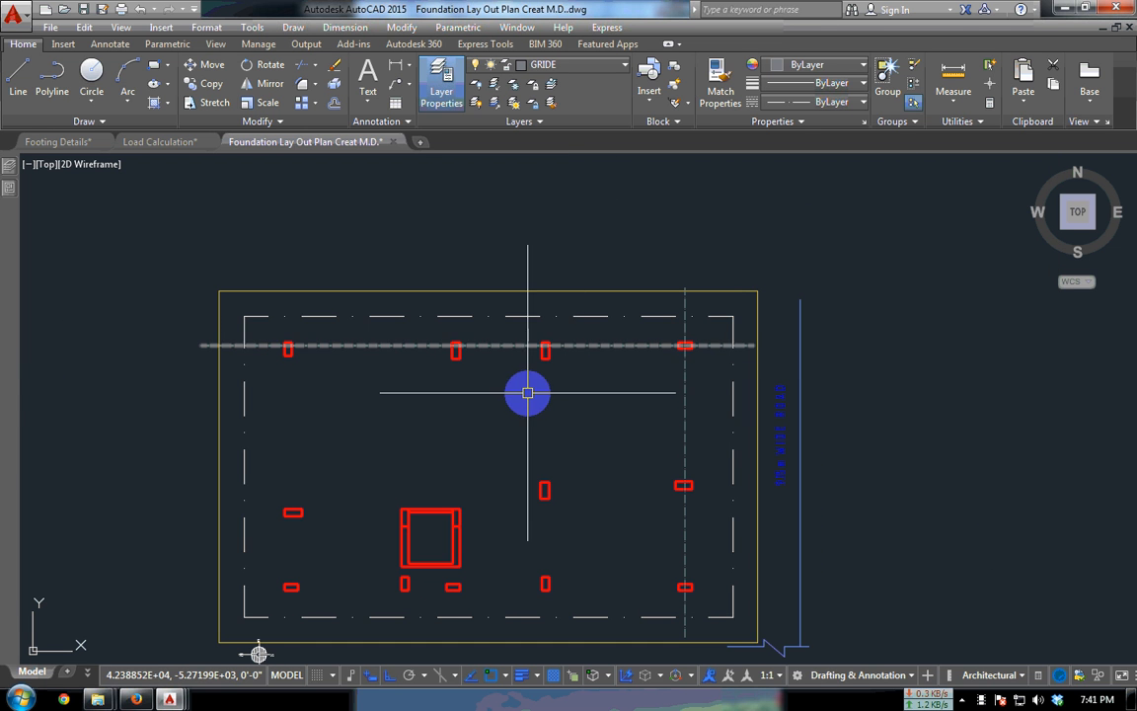
- Copy the upper horizontal grid line straight down to the center of the middle column in the rightmost row of columns
middle_drag(620, 432, 590, 376)
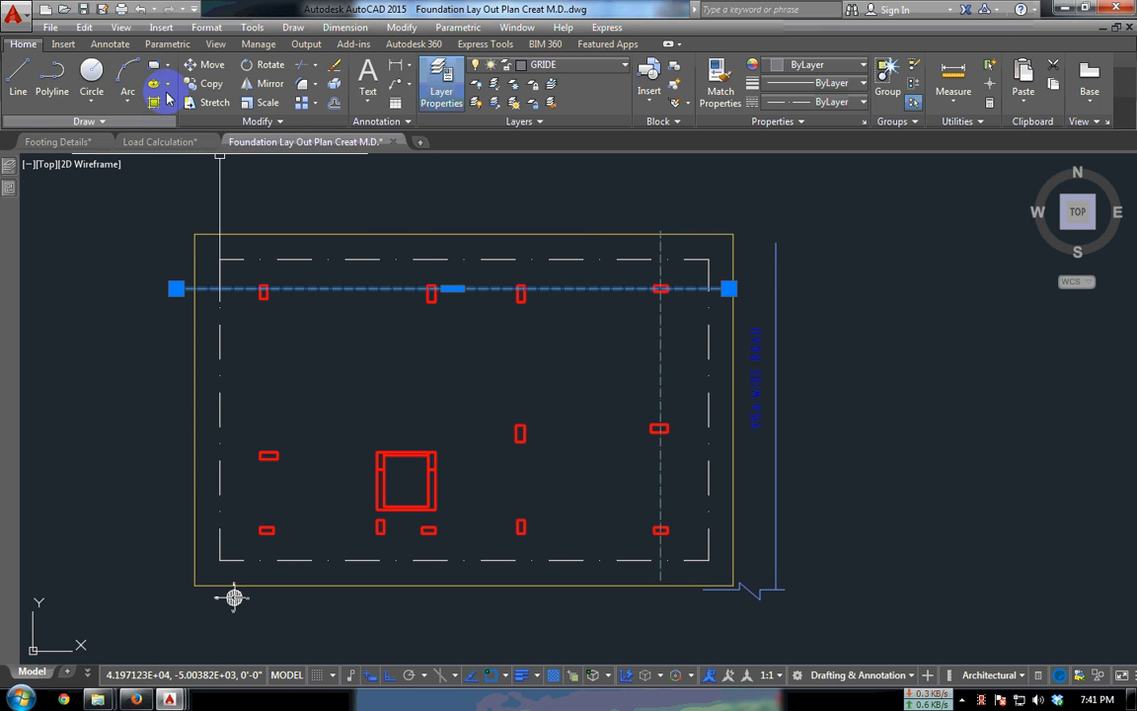
click(197, 85)
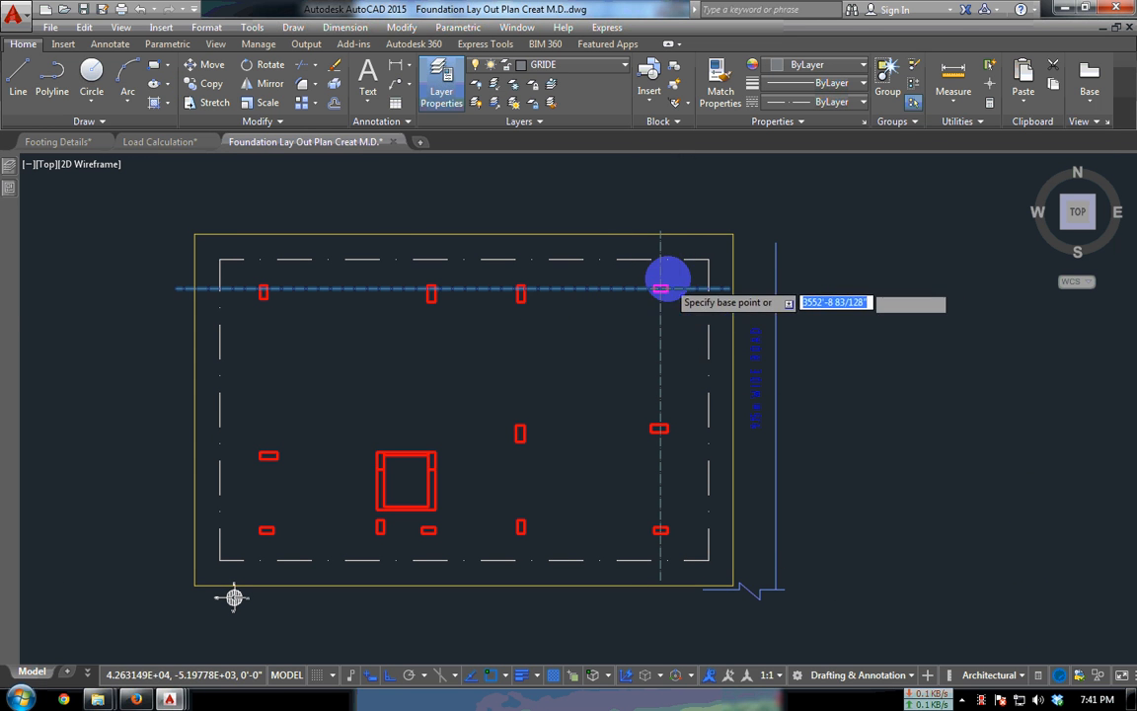
scroll(667, 281, up, 4)
scroll(590, 328, down, 4)
scroll(464, 301, up, 4)
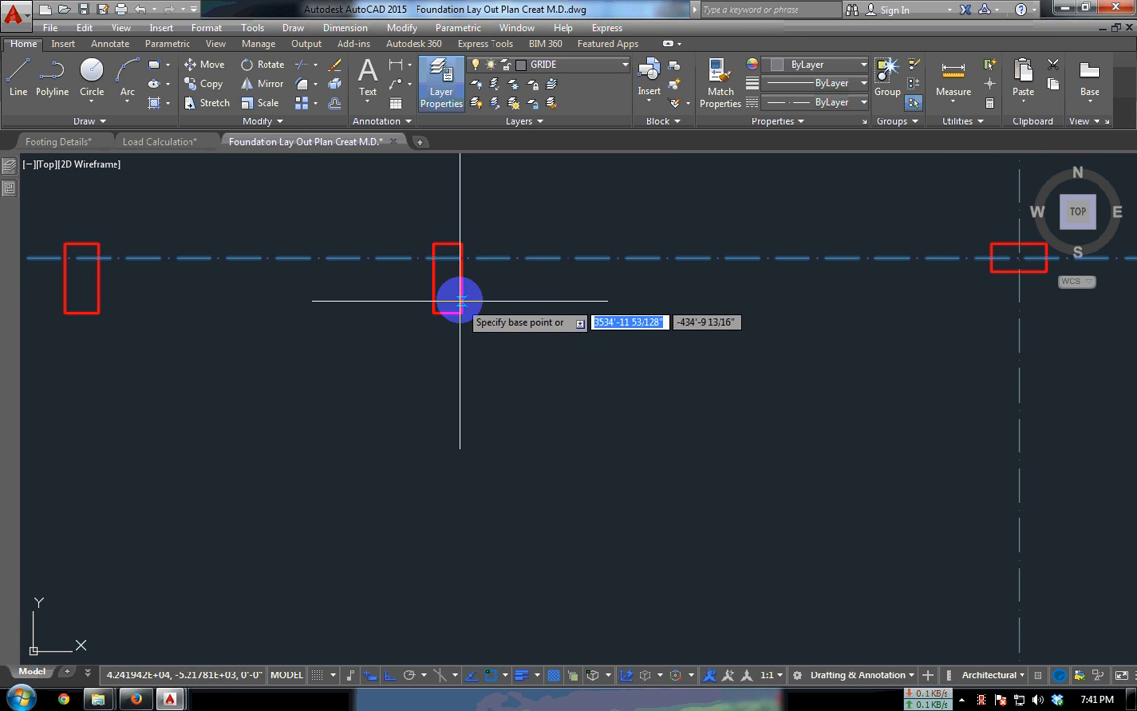
click(457, 250)
middle_drag(492, 421, 532, 188)
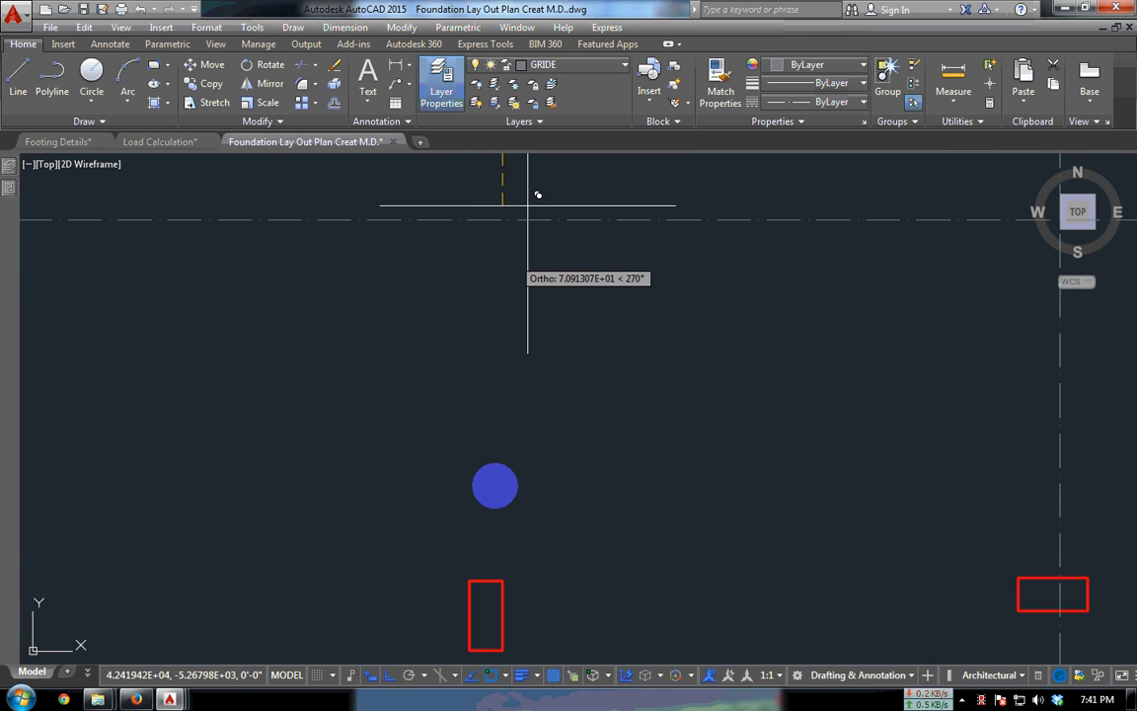
scroll(495, 426, down, 5)
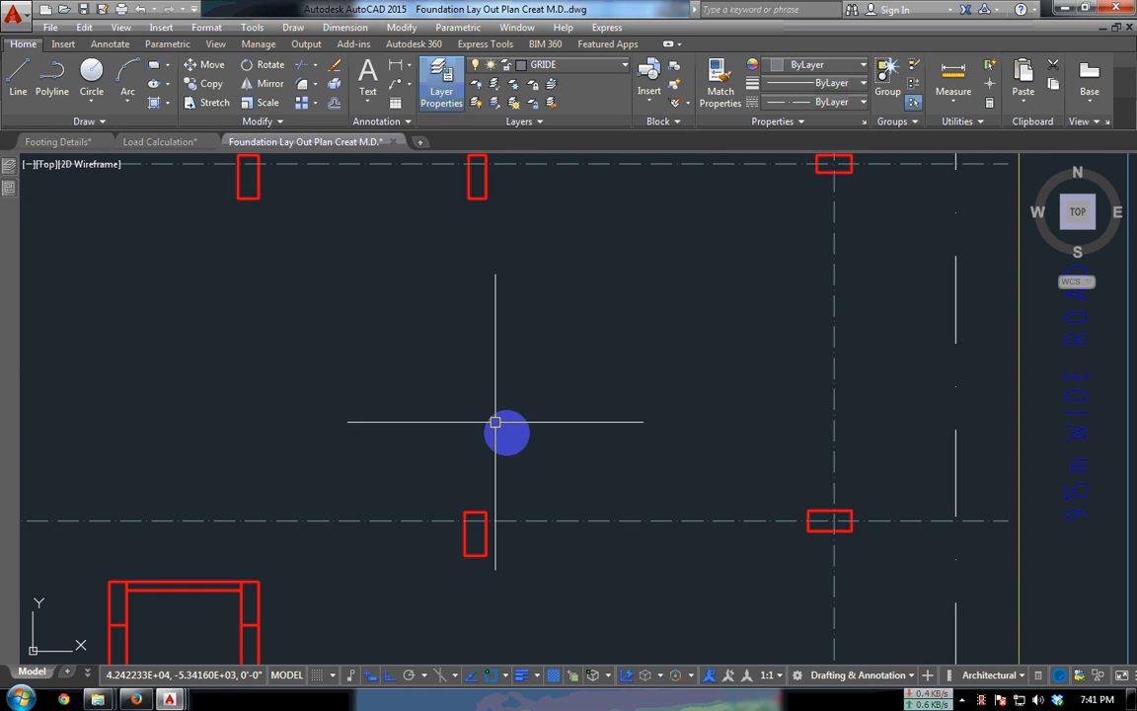
- Copy the middle horizontal grid line straight down to the lower edge of the lower-right column
middle_drag(523, 490, 554, 416)
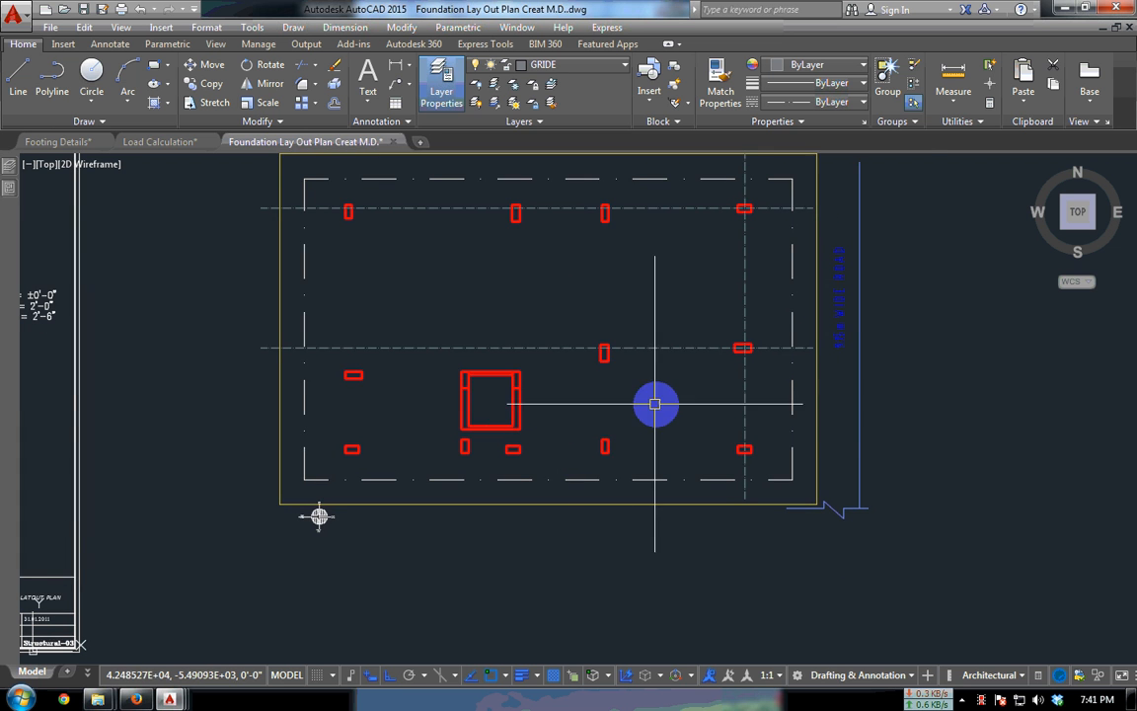
scroll(742, 386, up, 2)
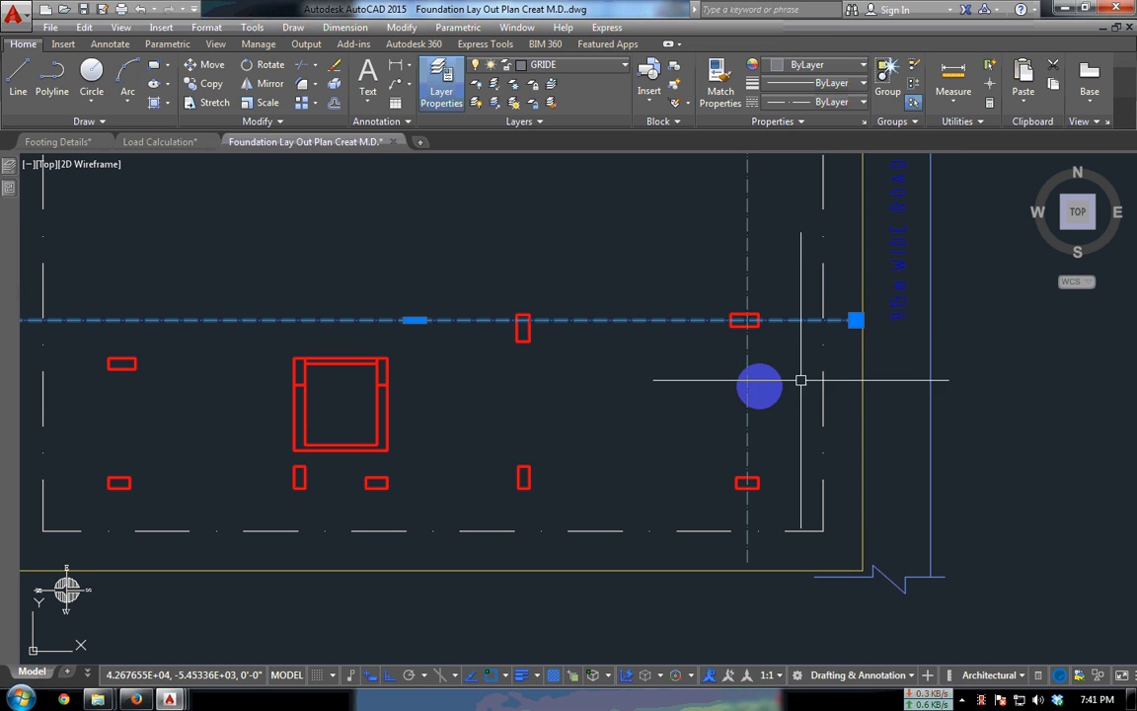
scroll(835, 323, up, 2)
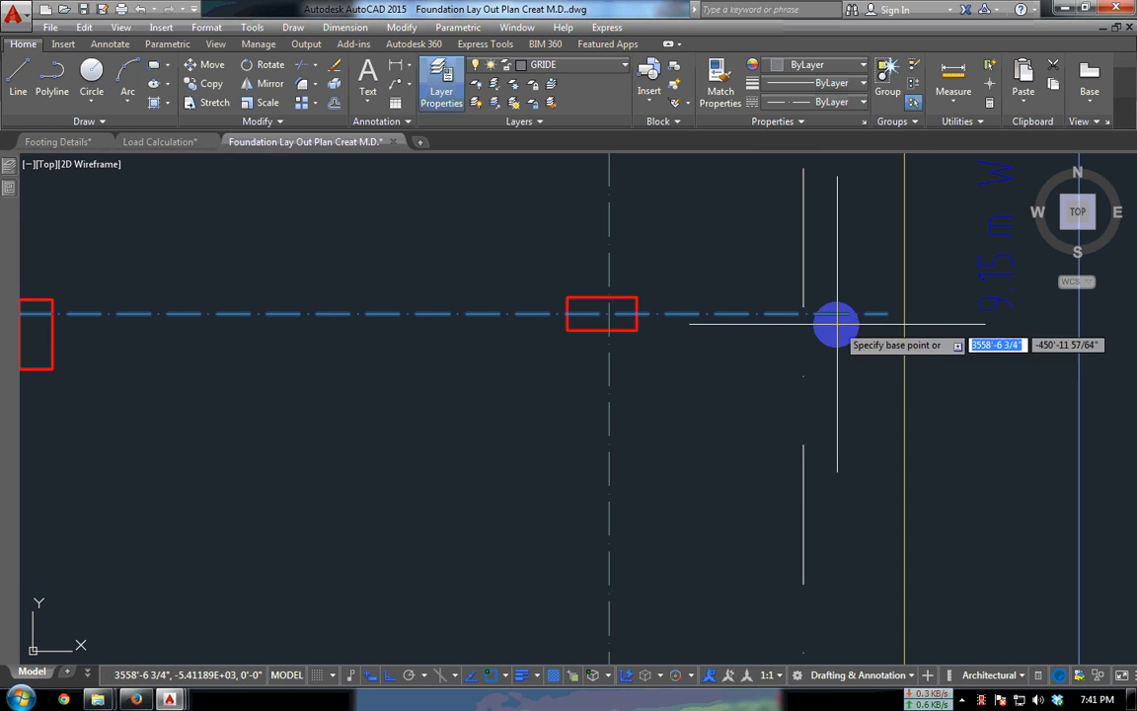
click(622, 314)
scroll(657, 324, down, 2)
scroll(667, 318, up, 3)
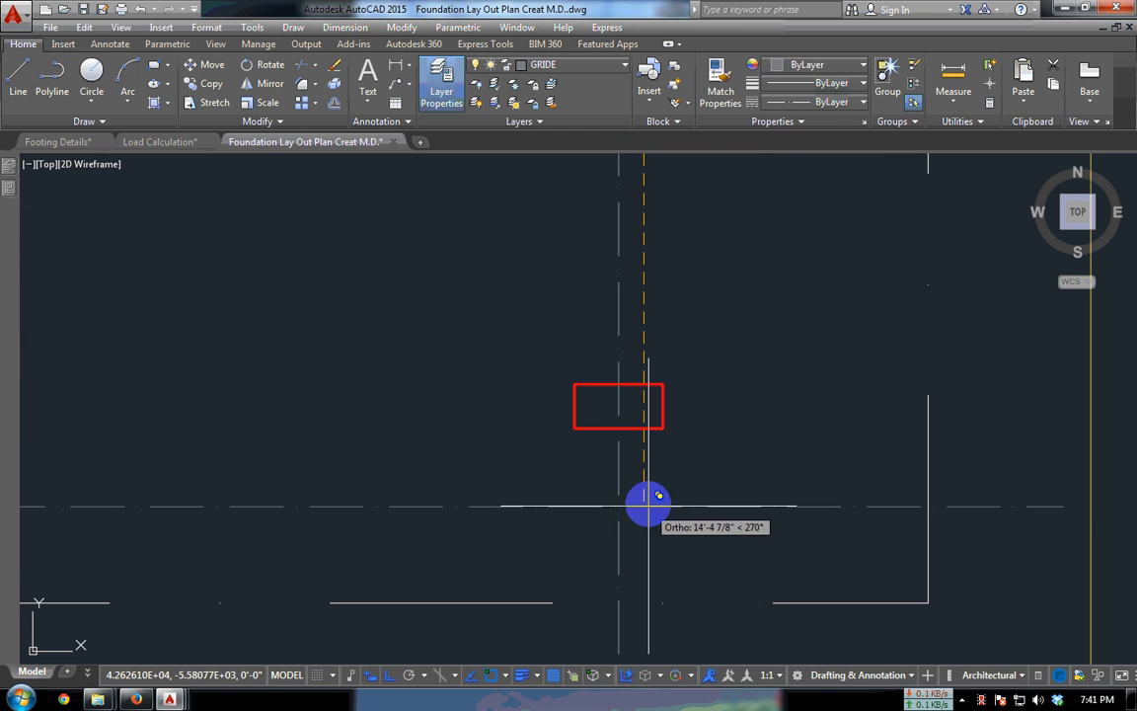
- Move the lowest horizontal grid line up from the lower-right column's lower edge to its center
click(710, 429)
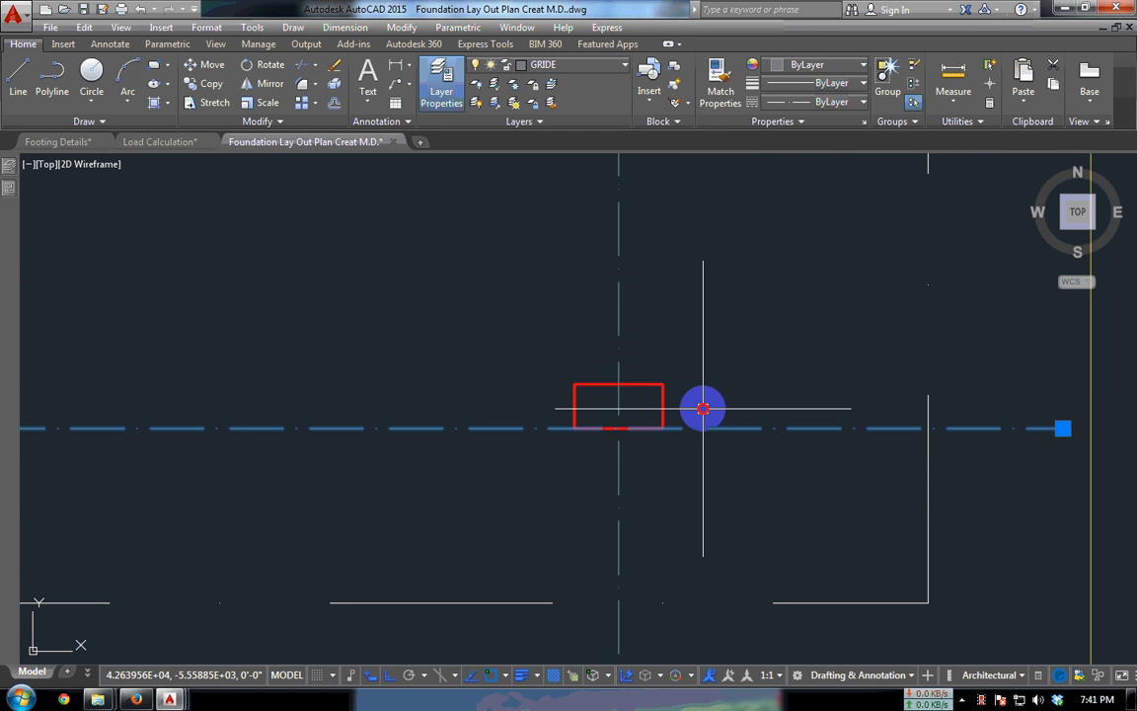
text(m)
key(Return)
click(676, 538)
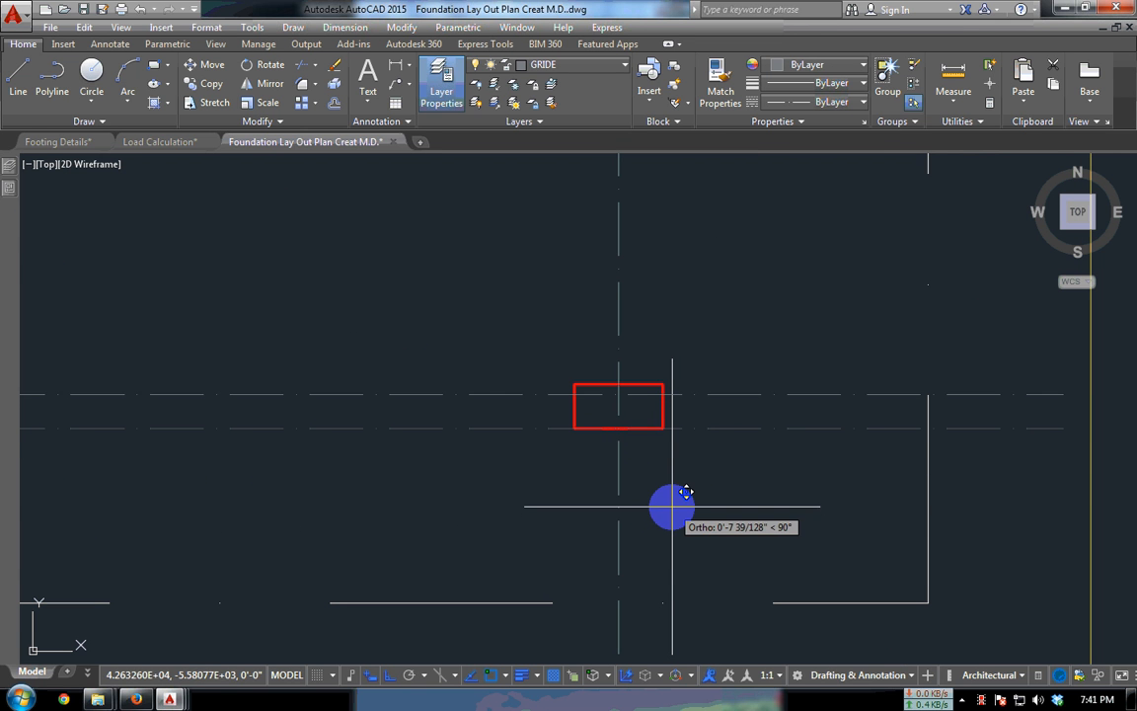
click(672, 506)
scroll(730, 464, down, 4)
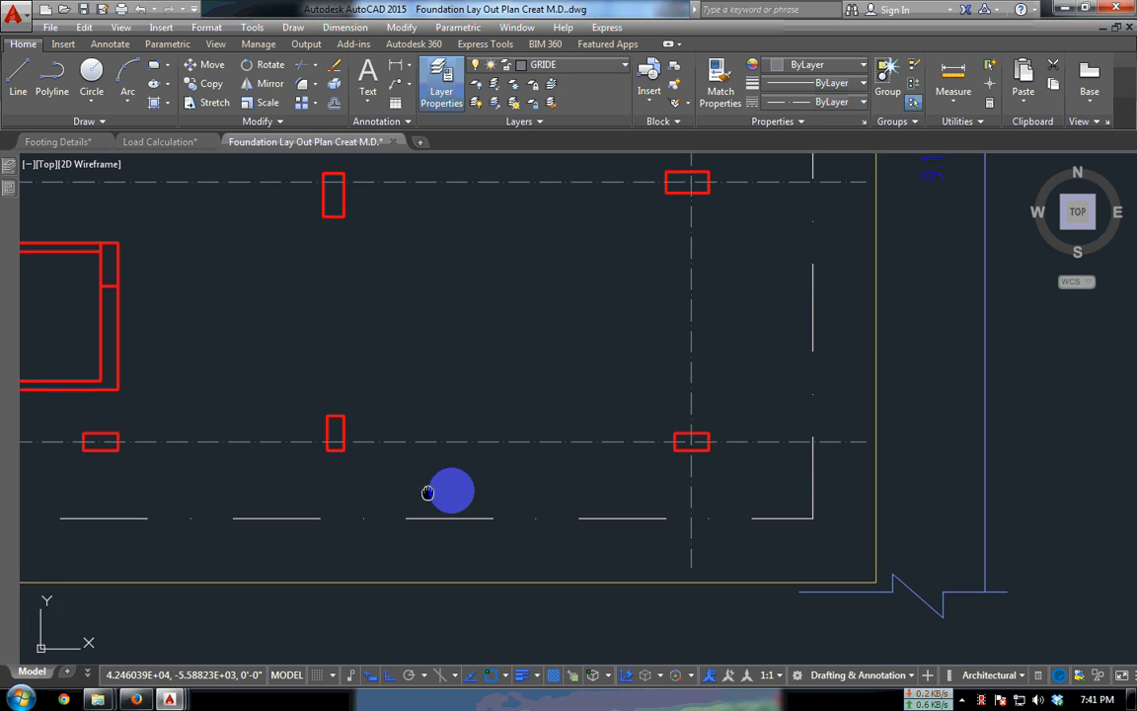
middle_drag(449, 490, 841, 428)
scroll(586, 439, down, 5)
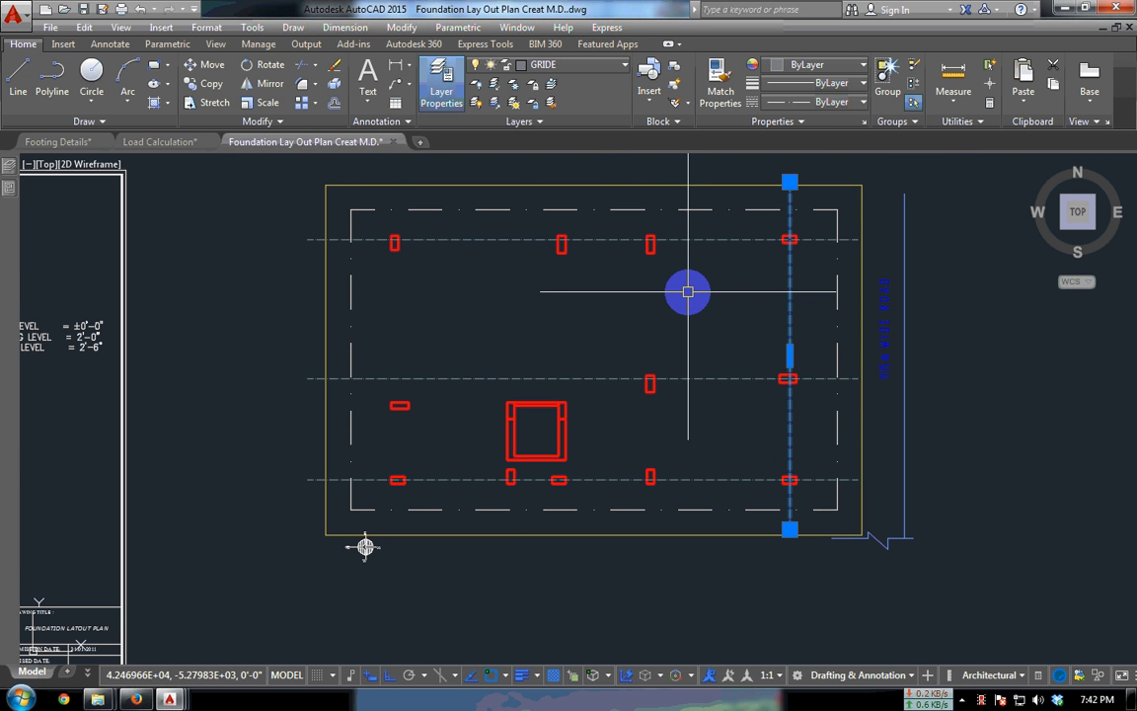
click(211, 84)
scroll(790, 237, up, 6)
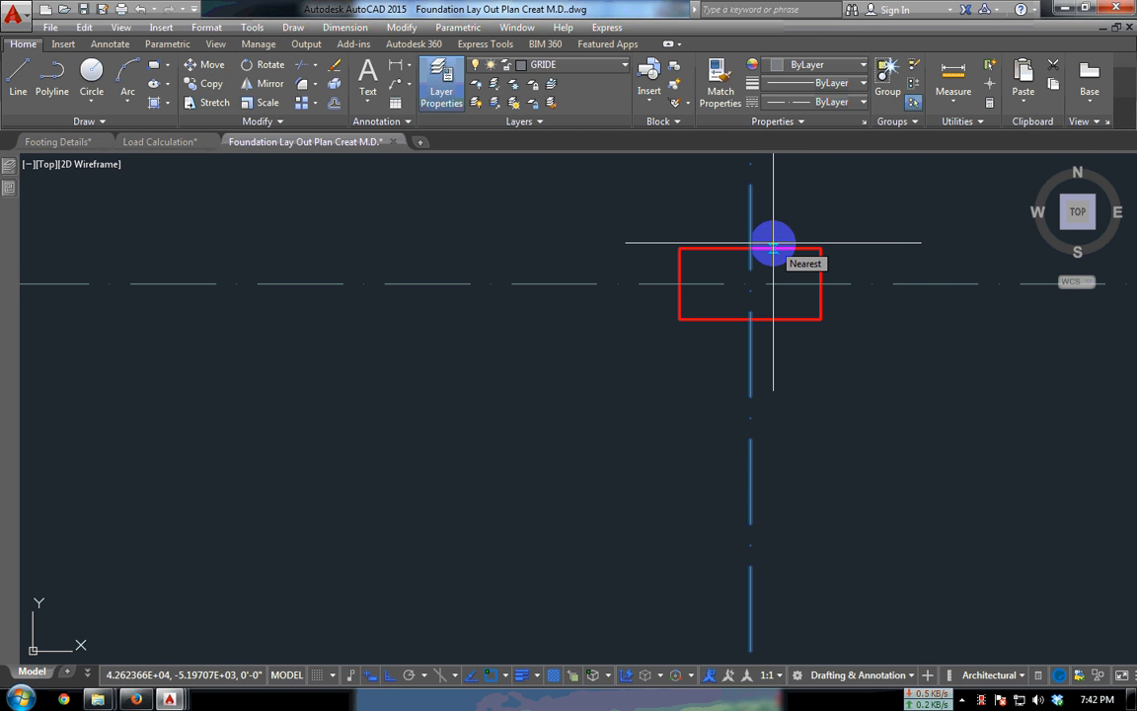
scroll(773, 242, down, 10)
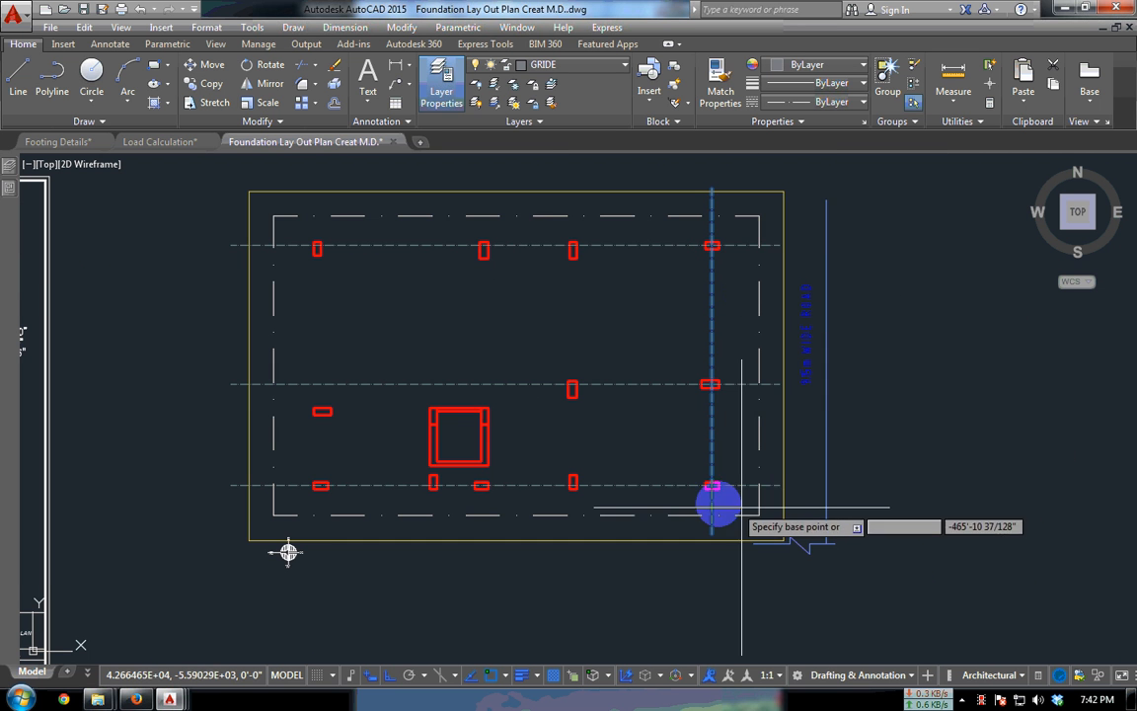
scroll(719, 493, up, 6)
key(Escape)
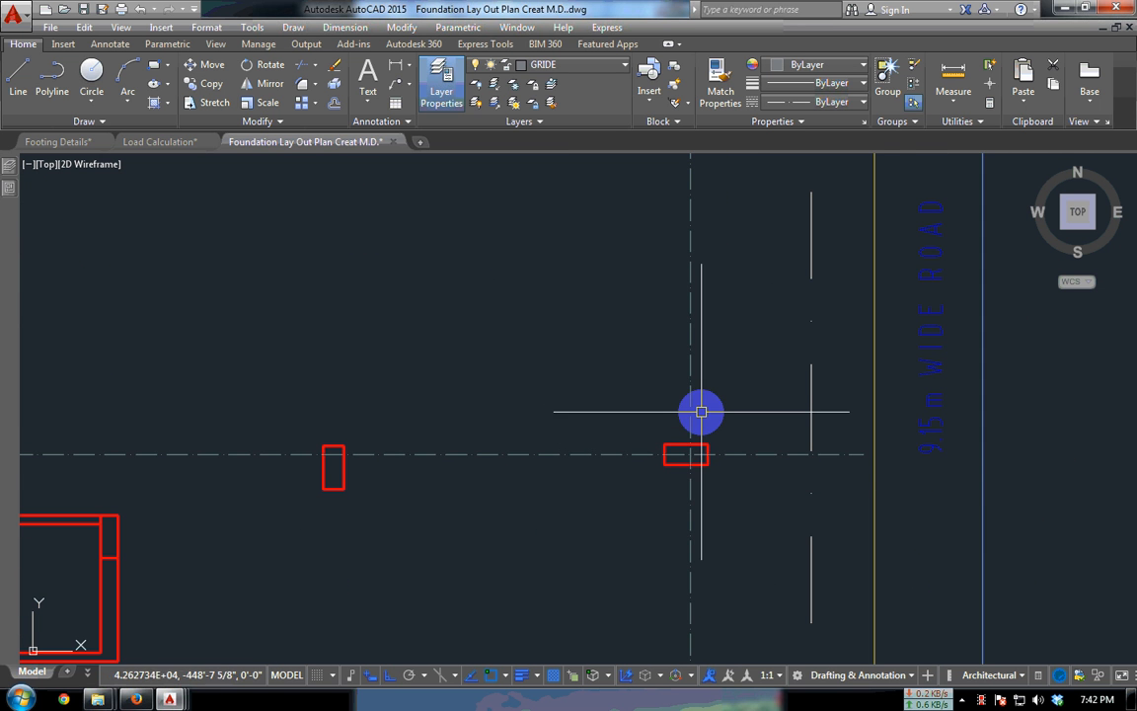
- Move the vertical grid line sideways onto the outer right edge of the rightmost middle column
scroll(701, 479, up, 4)
text(co)
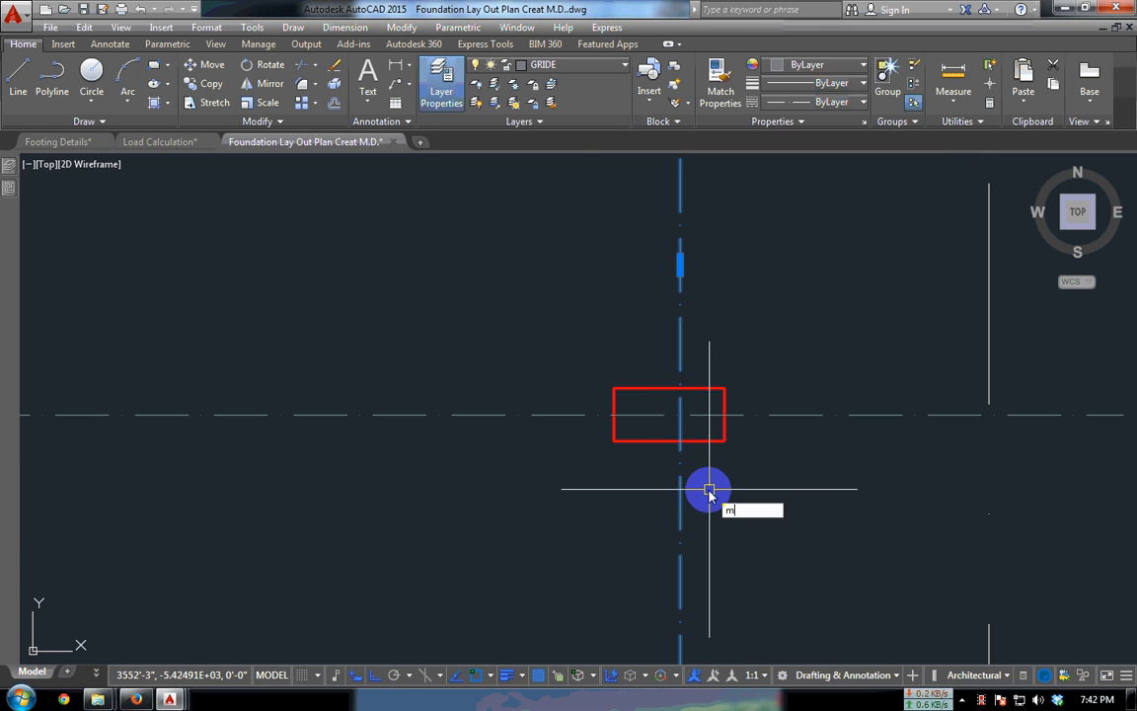
key(Return)
scroll(709, 488, up, 5)
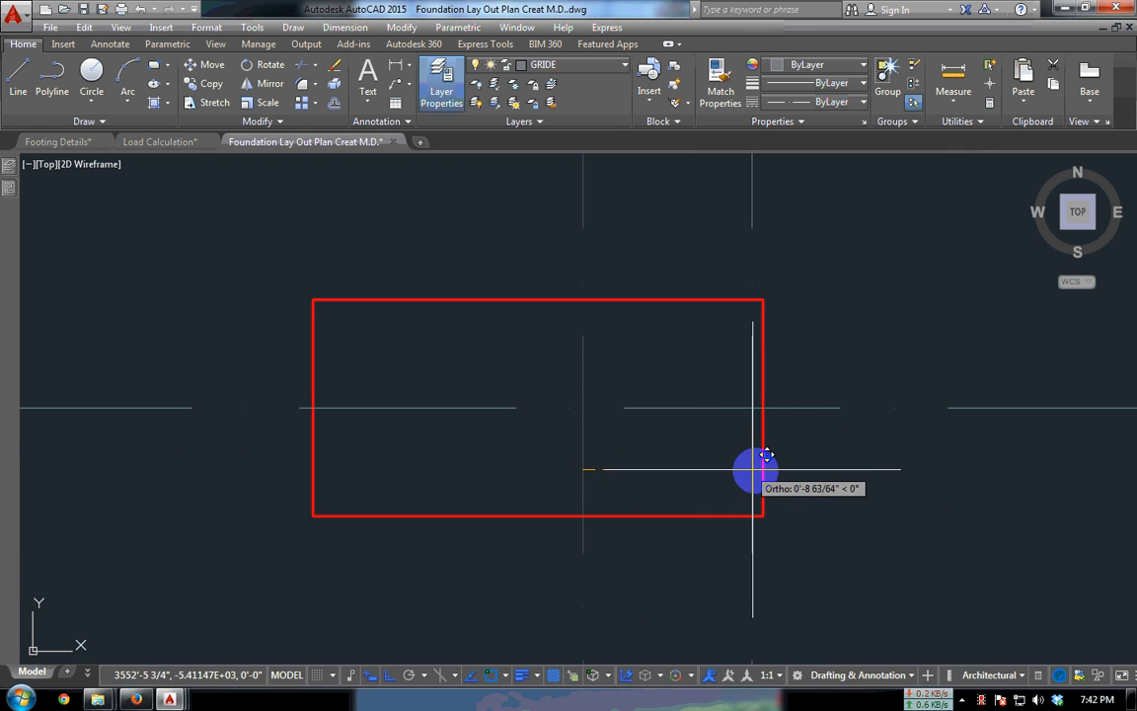
scroll(750, 444, down, 4)
click(739, 512)
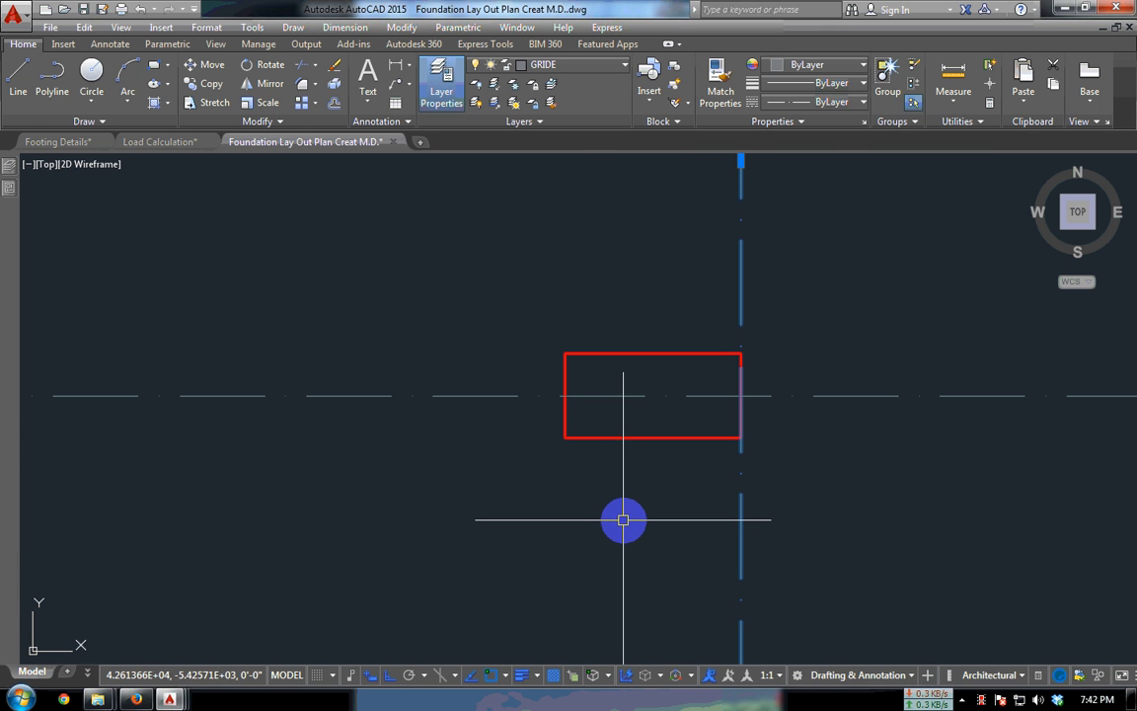
- Move the vertical grid line back left from the rightmost middle column's outer edge to a short distance inside it
click(628, 519)
key(Return)
scroll(691, 479, down, 3)
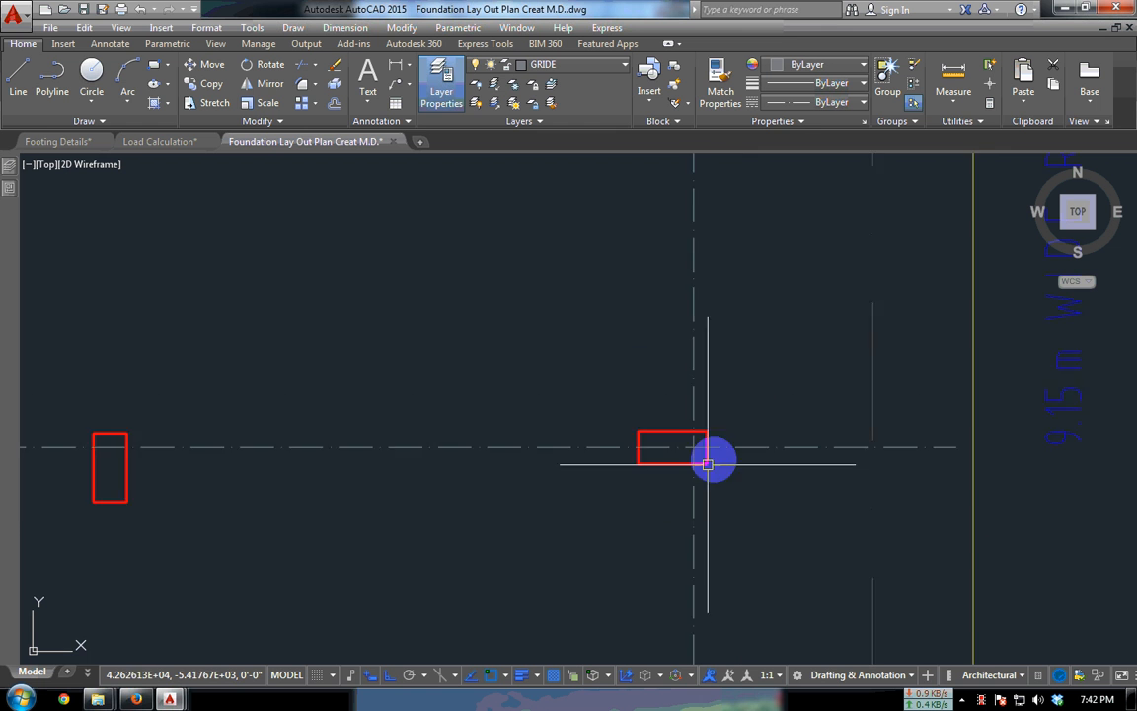
- Copy the rightmost vertical grid line left so it runs centered through the neighboring line of upright columns
click(709, 494)
click(667, 509)
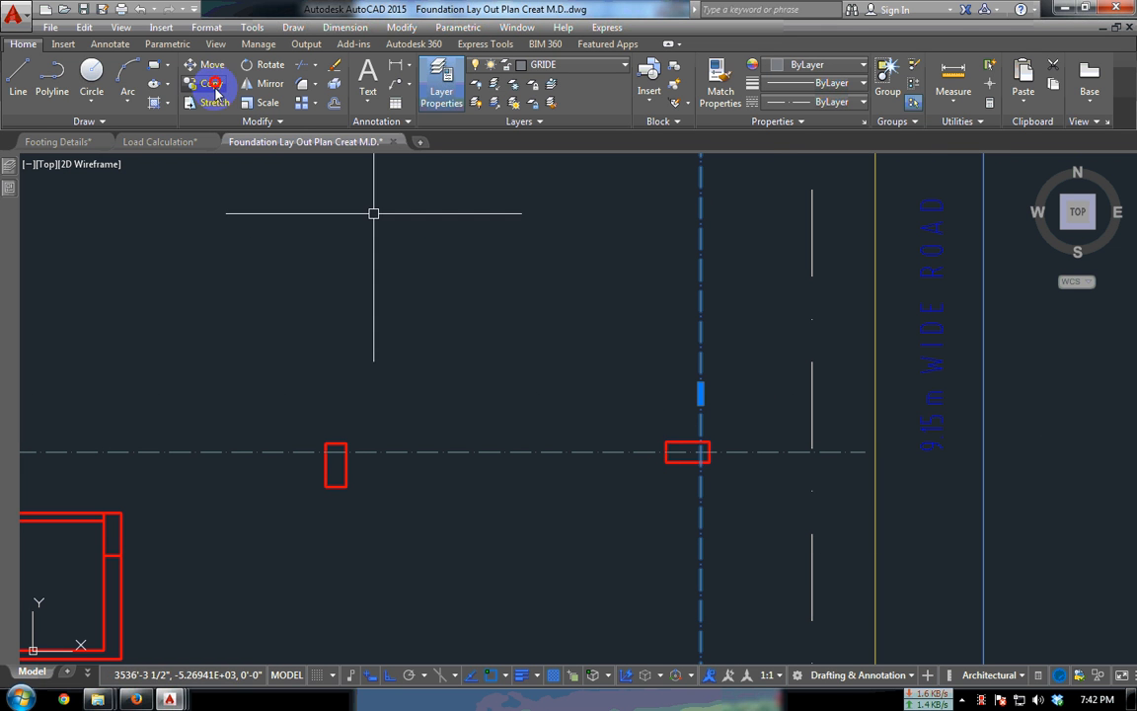
scroll(696, 446, up, 4)
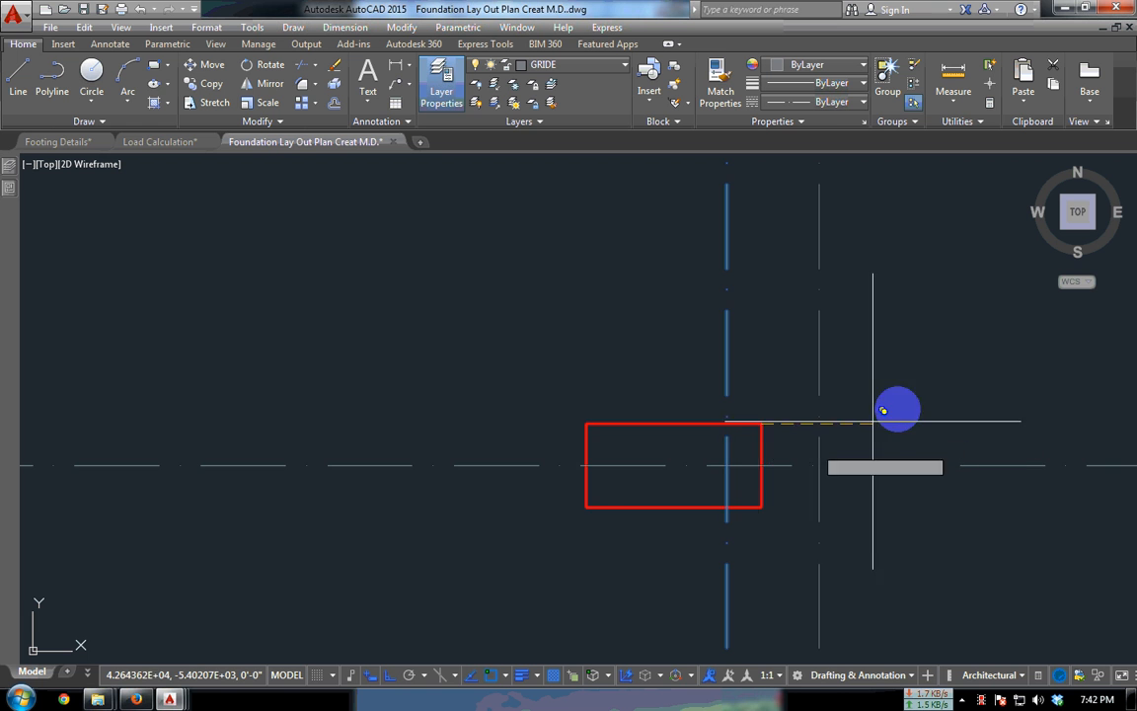
scroll(884, 409, down, 3)
scroll(760, 377, down, 4)
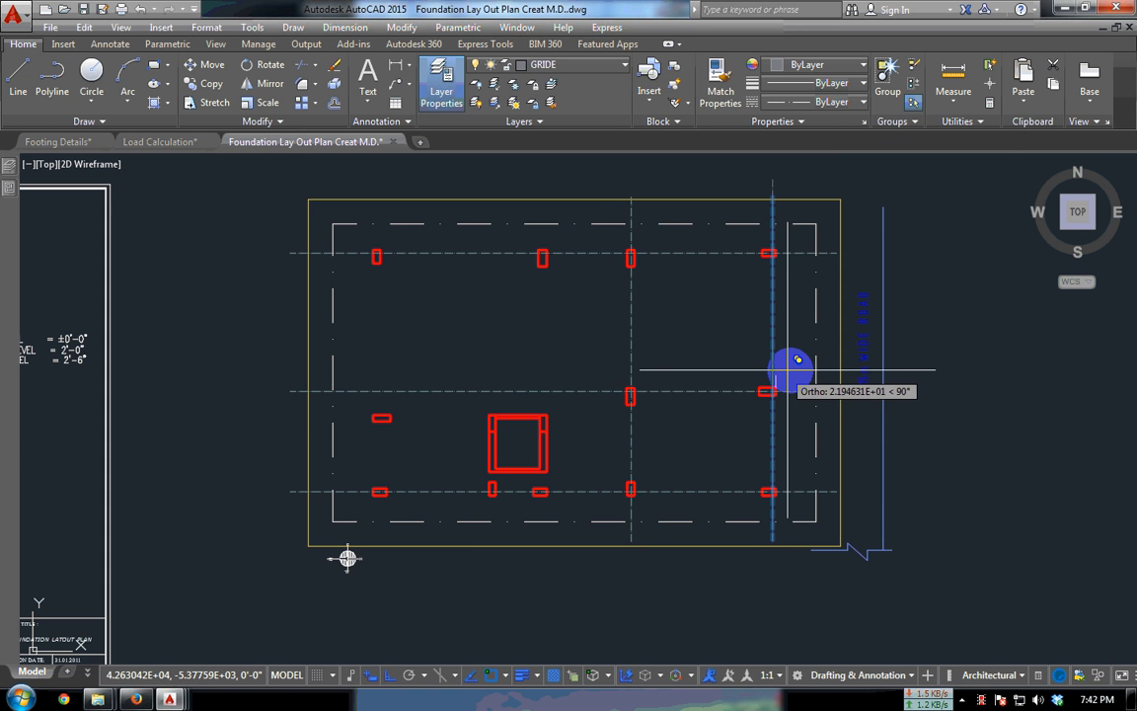
- Copy that vertical grid line from its top column to the midpoint of the next top-row column's upper edge on the left
scroll(589, 223, up, 7)
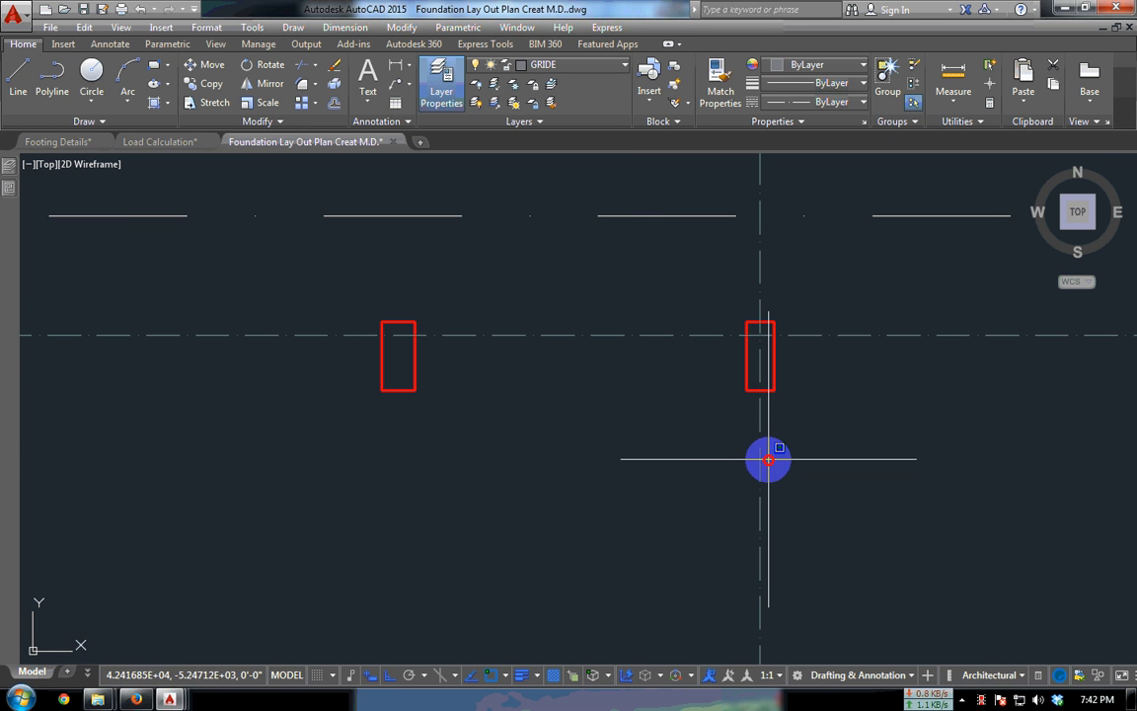
scroll(762, 315, up, 4)
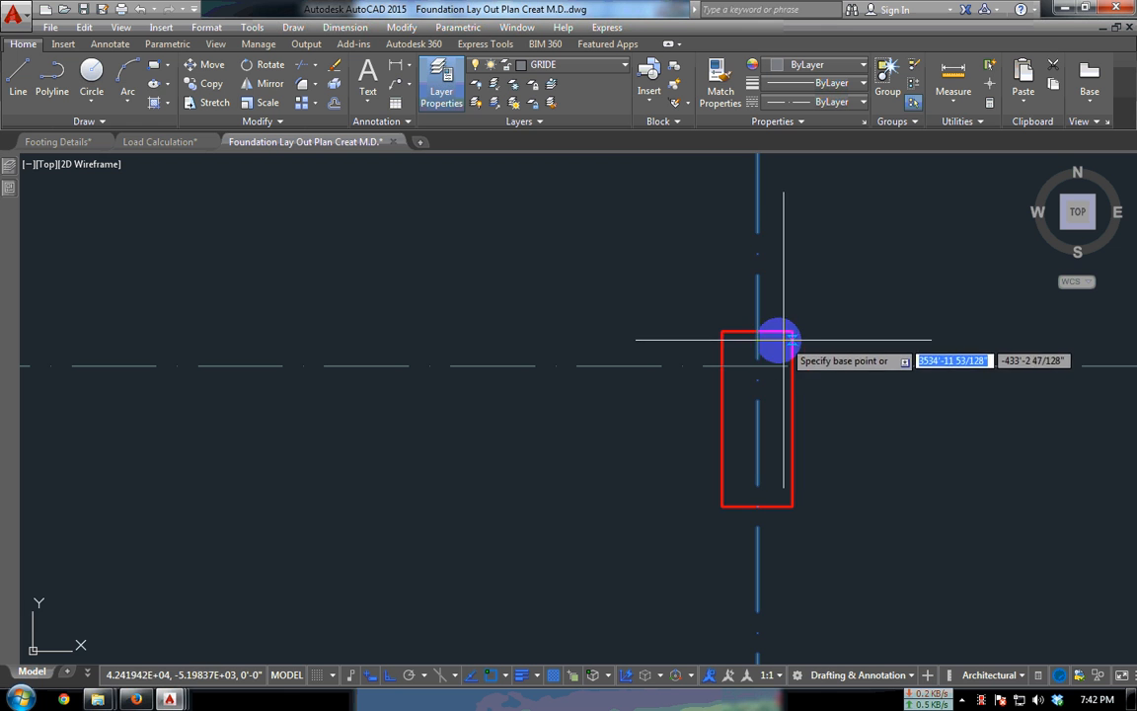
click(783, 340)
scroll(756, 336, down, 4)
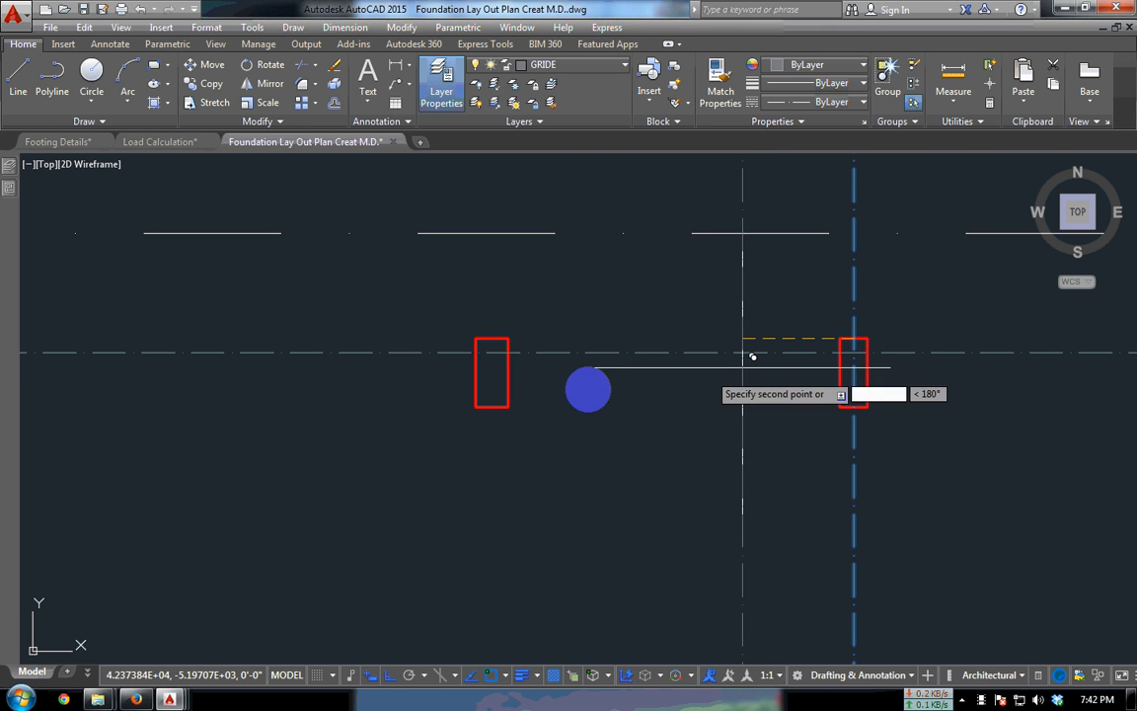
click(491, 340)
key(Escape)
- Copy the new vertical grid line left to the lower-edge midpoint of the upright column beneath the red rectangular core's left wall
scroll(650, 437, down, 5)
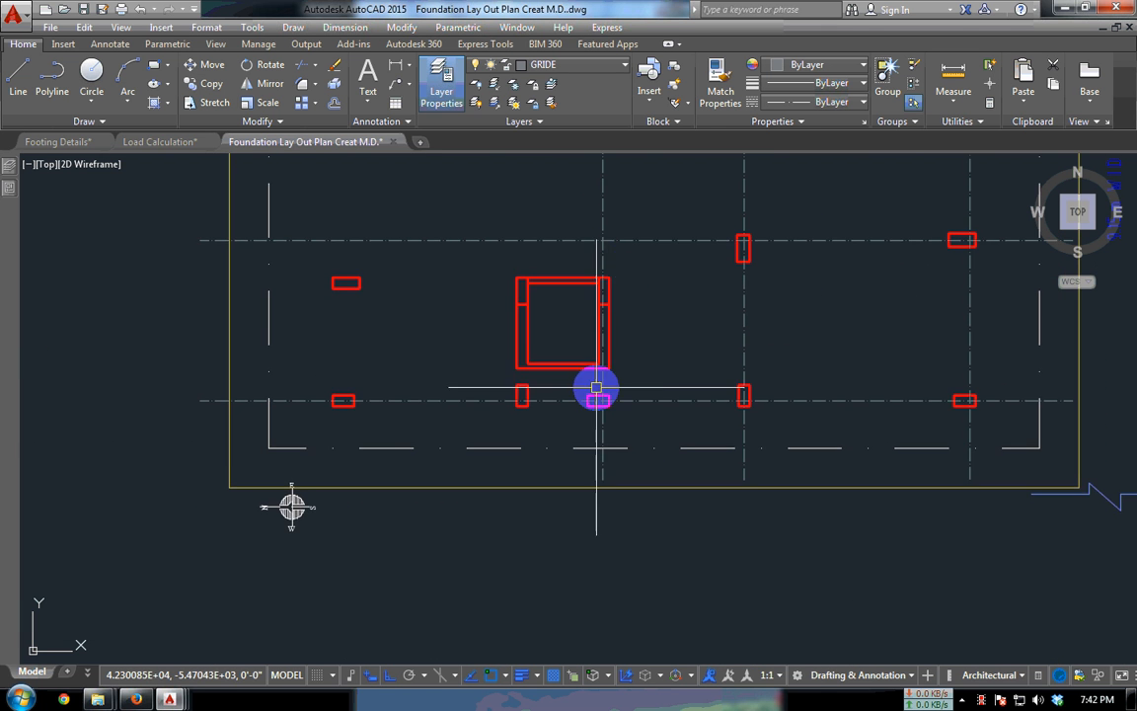
scroll(596, 388, up, 5)
scroll(691, 410, down, 6)
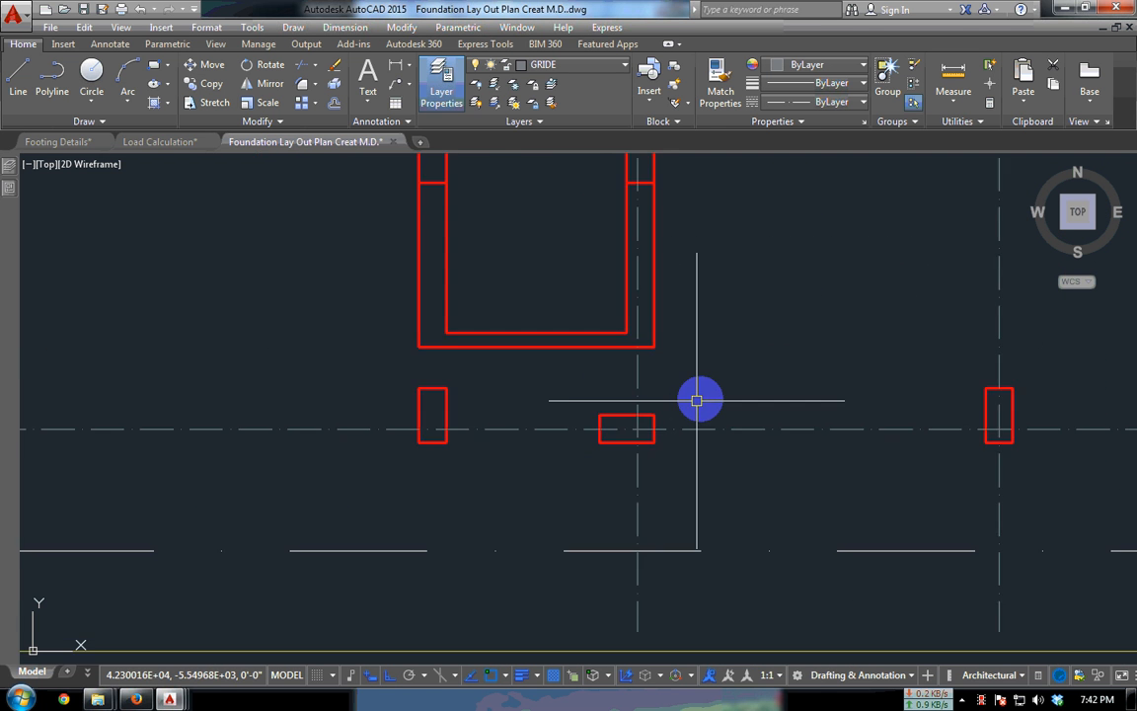
scroll(698, 432, up, 4)
scroll(656, 546, up, 3)
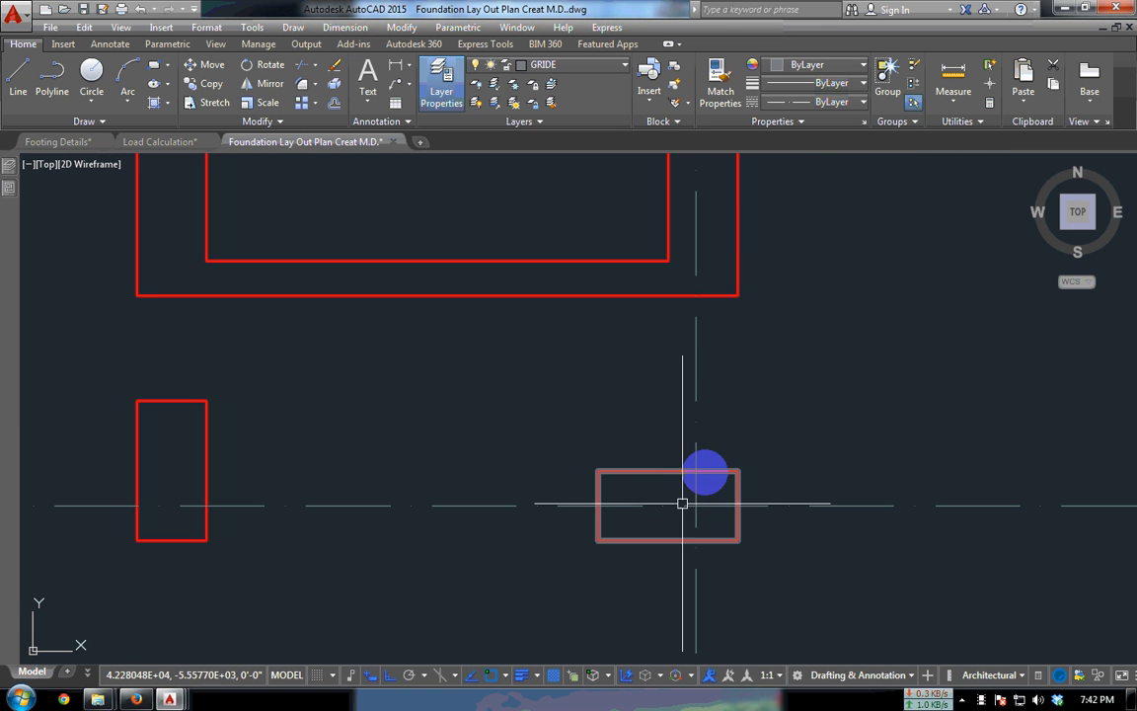
drag(742, 403, 642, 415)
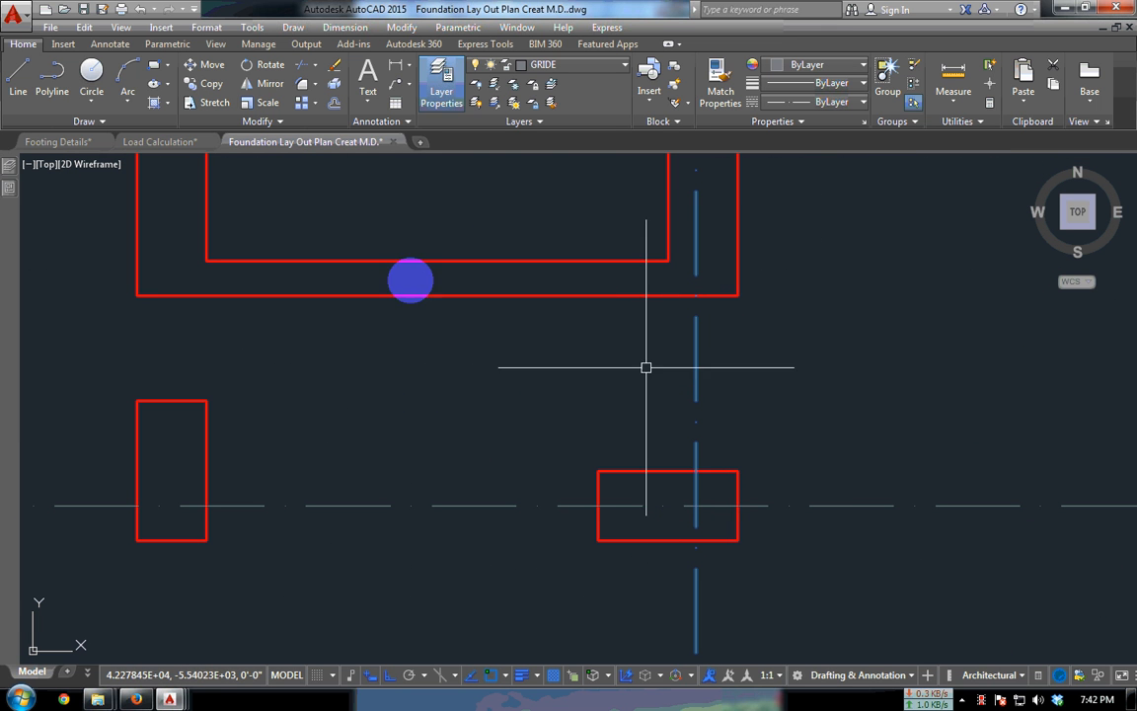
click(202, 83)
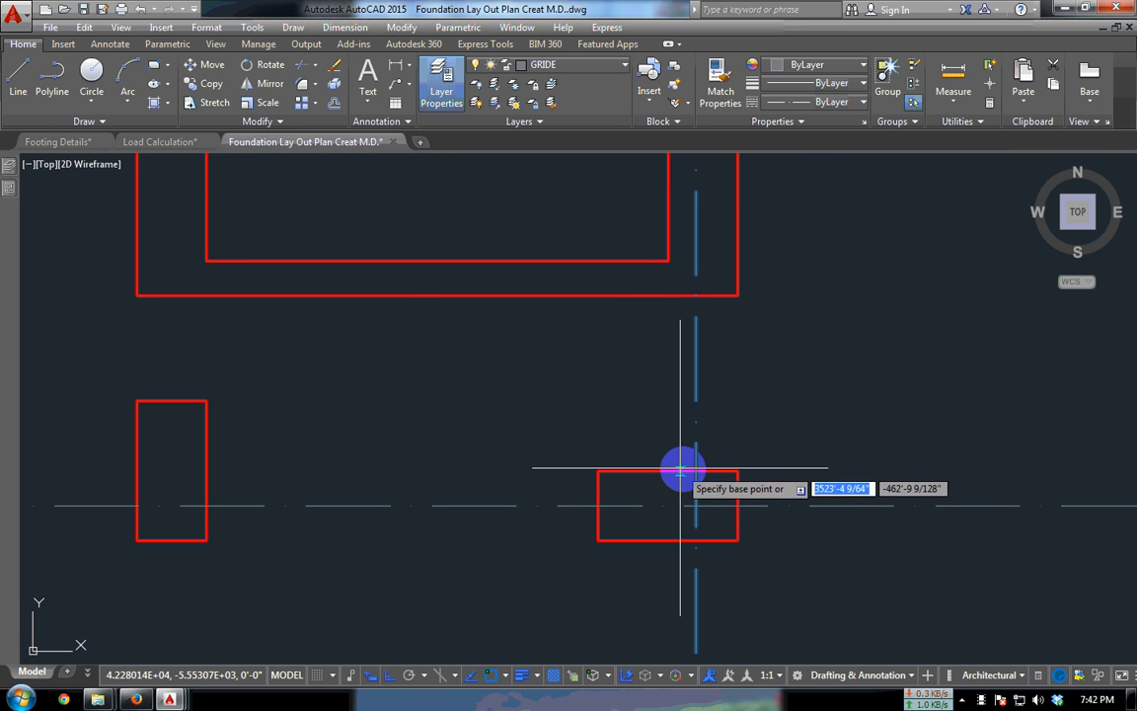
click(696, 540)
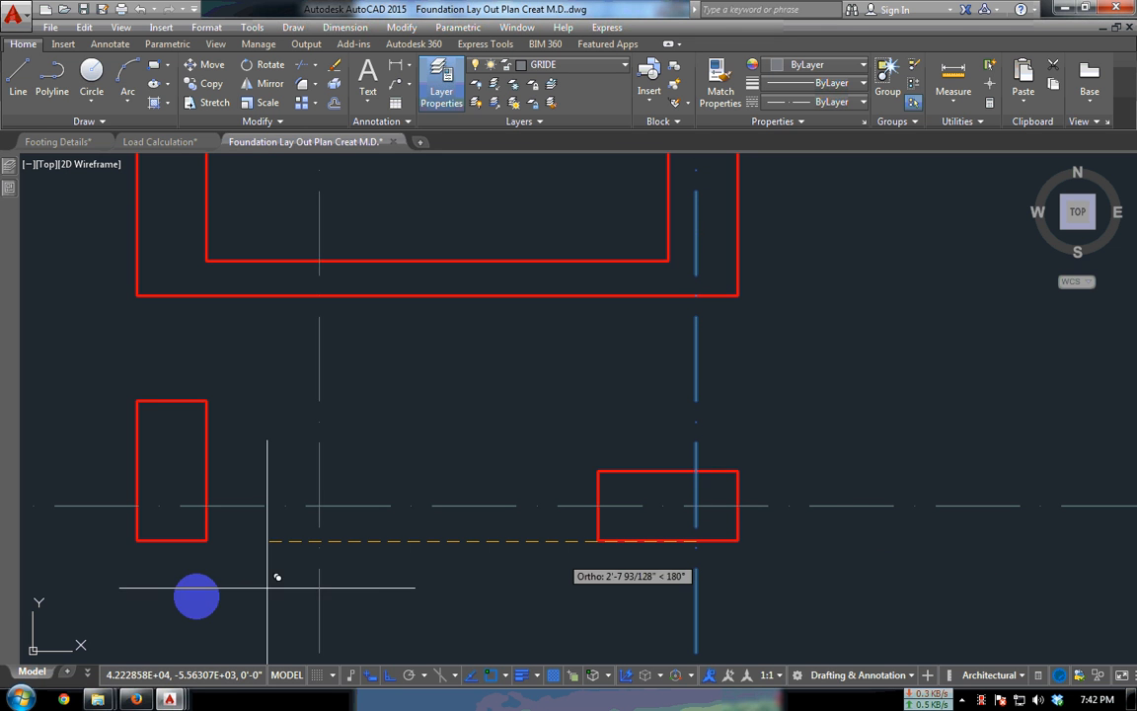
click(172, 540)
key(Escape)
scroll(809, 387, down, 2)
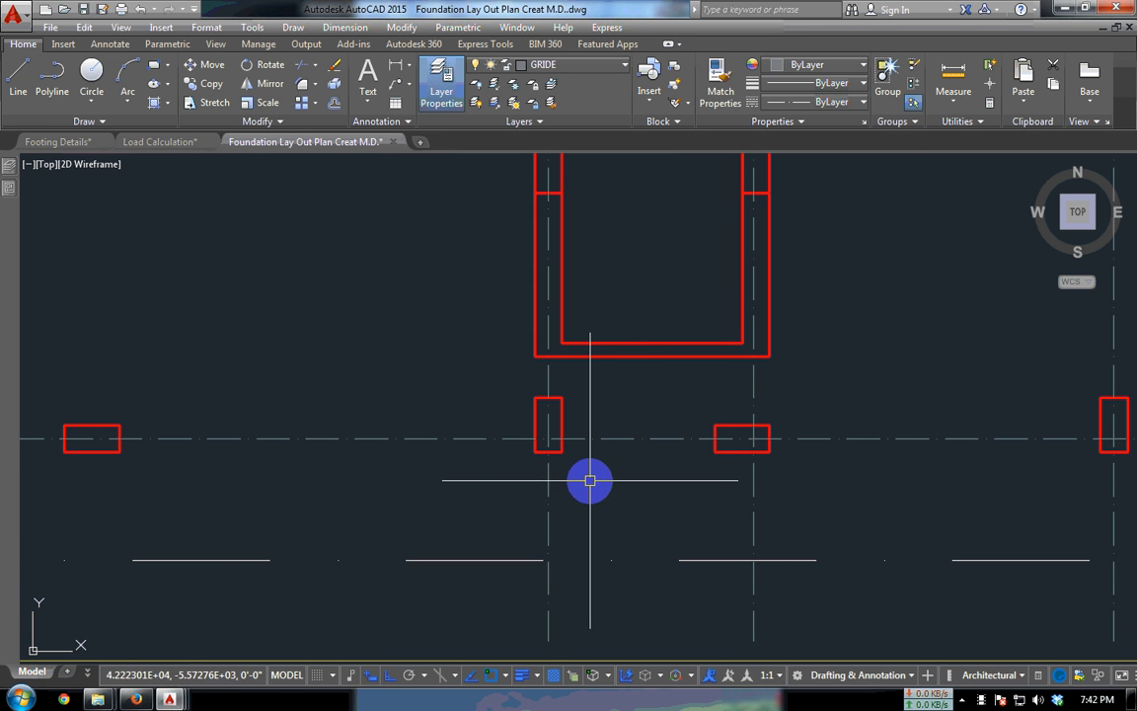
- Copy the vertical grid line at the core's left wall to the upper-left column's right edge, and shift it left through that column's center
click(549, 493)
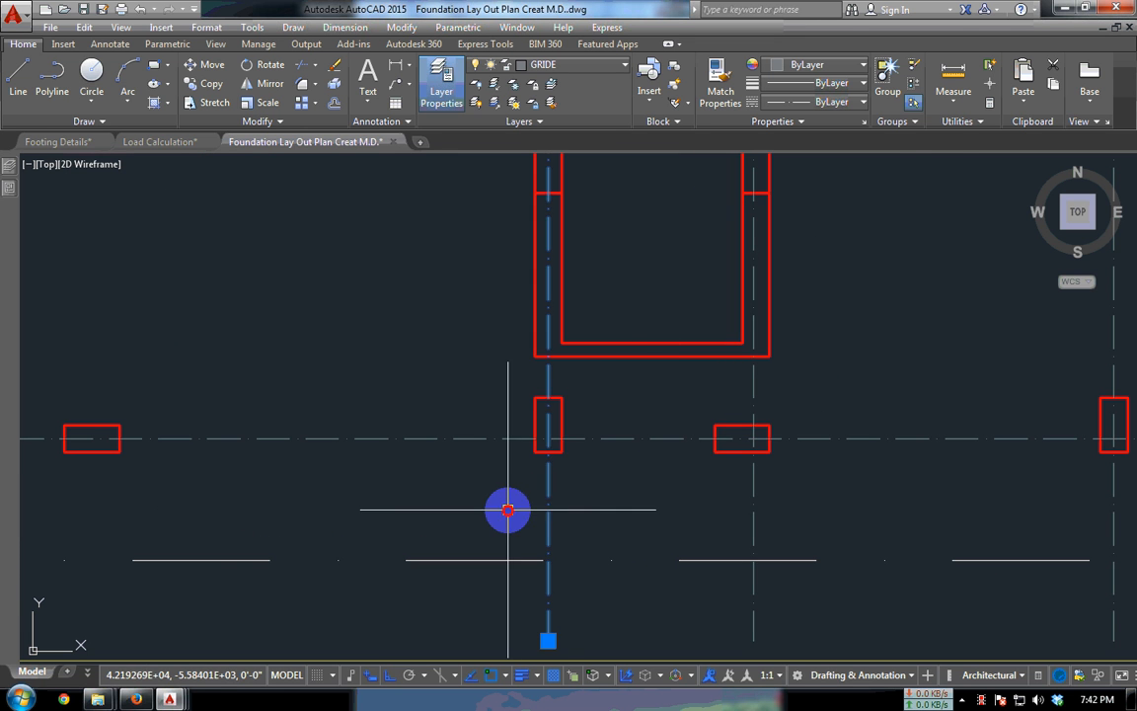
click(197, 84)
scroll(553, 434, down, 5)
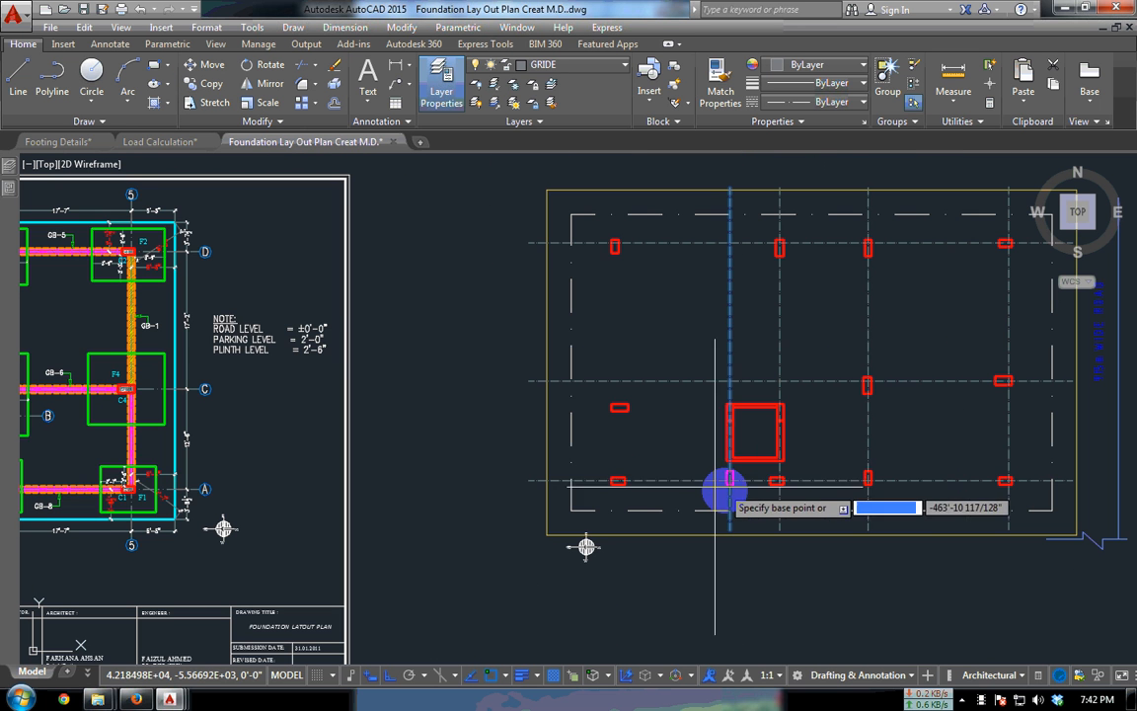
scroll(728, 281, up, 6)
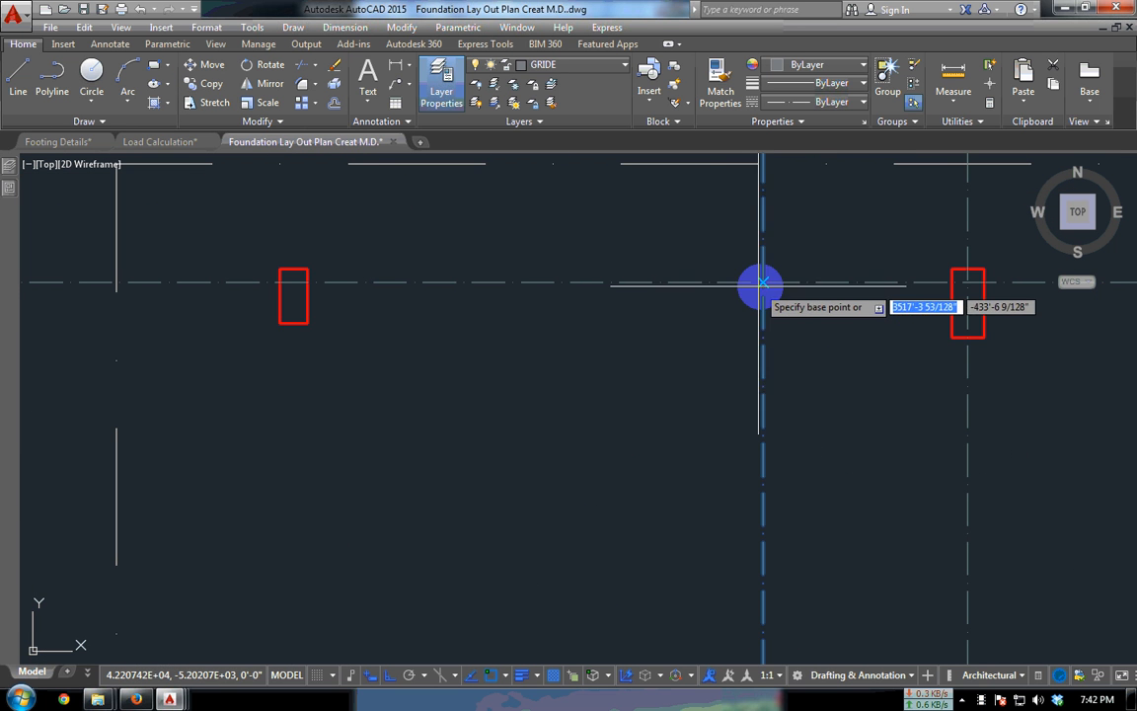
click(763, 284)
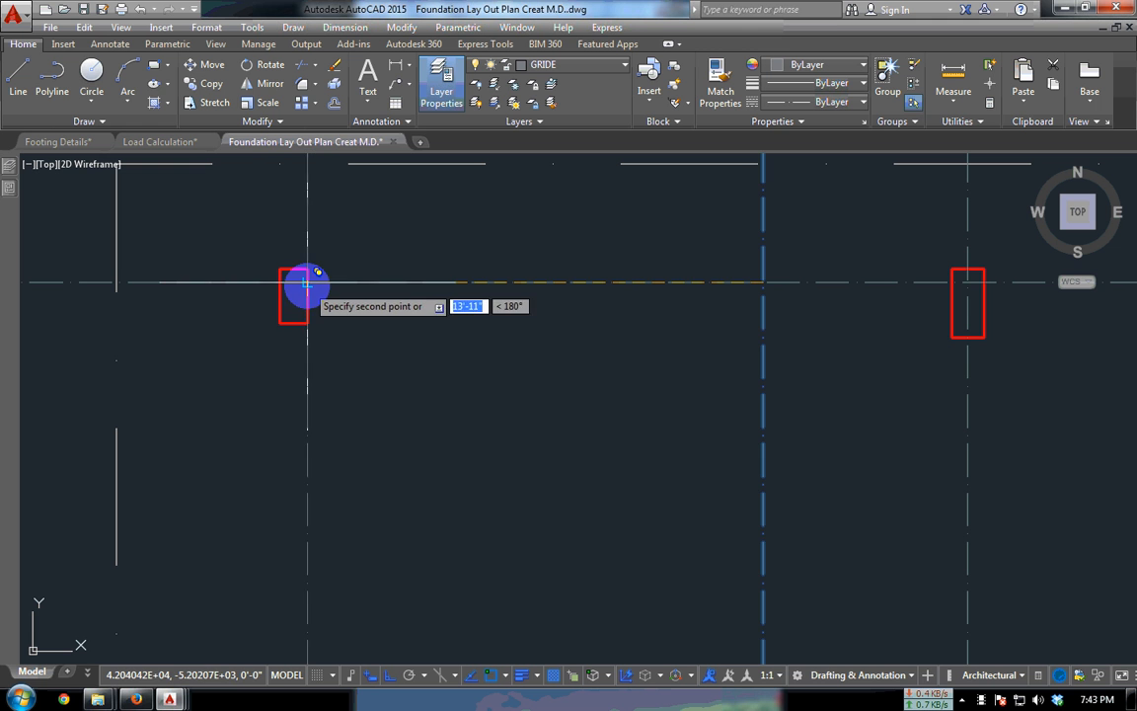
click(307, 283)
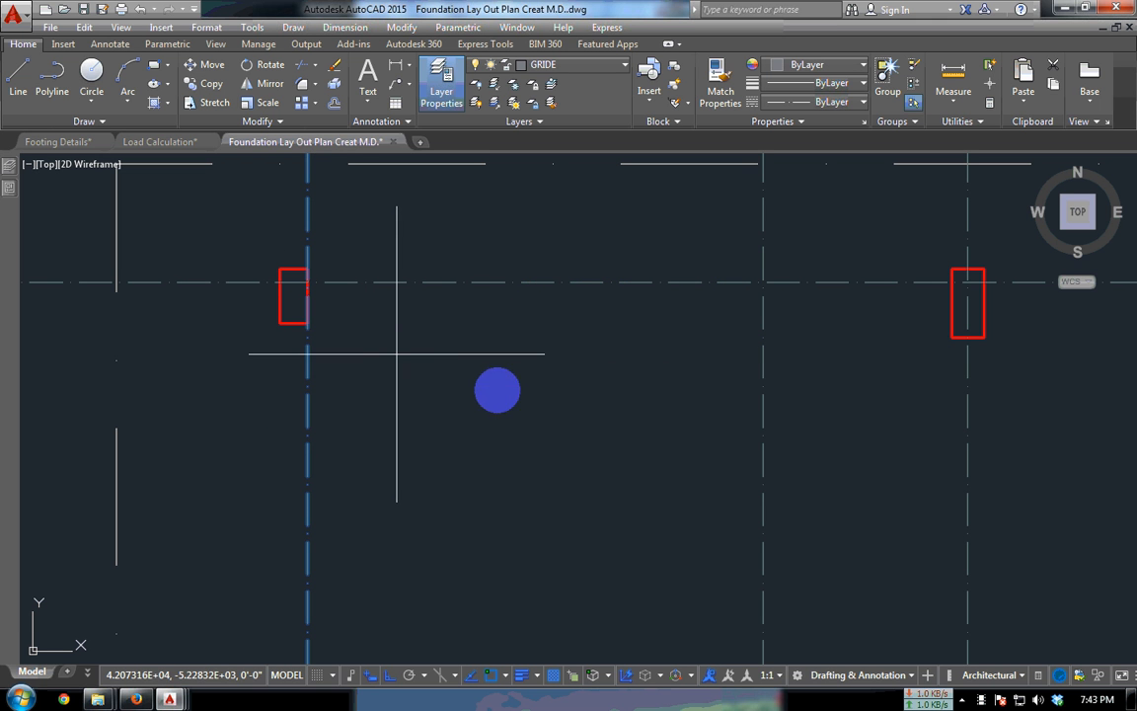
click(499, 389)
scroll(441, 395, down, 5)
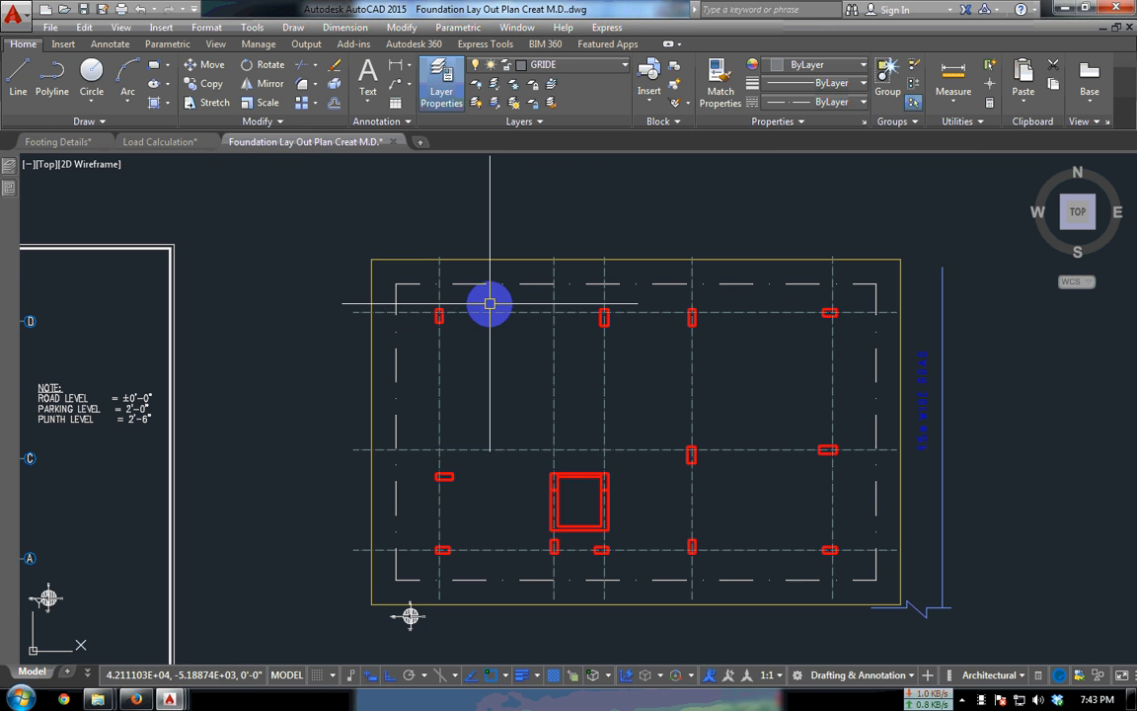
- Move the north symbol near the site boundary's lower-left corner straight down, a short distance further below the boundary
middle_drag(529, 453, 519, 365)
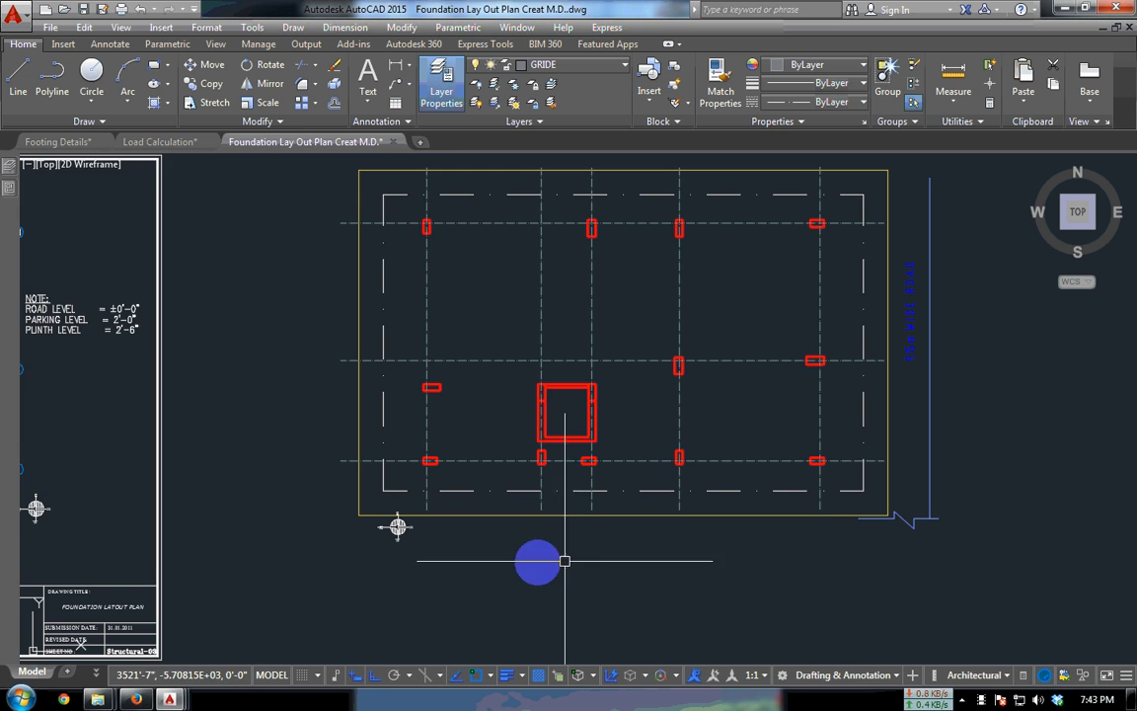
scroll(380, 562, up, 1)
click(352, 570)
click(503, 462)
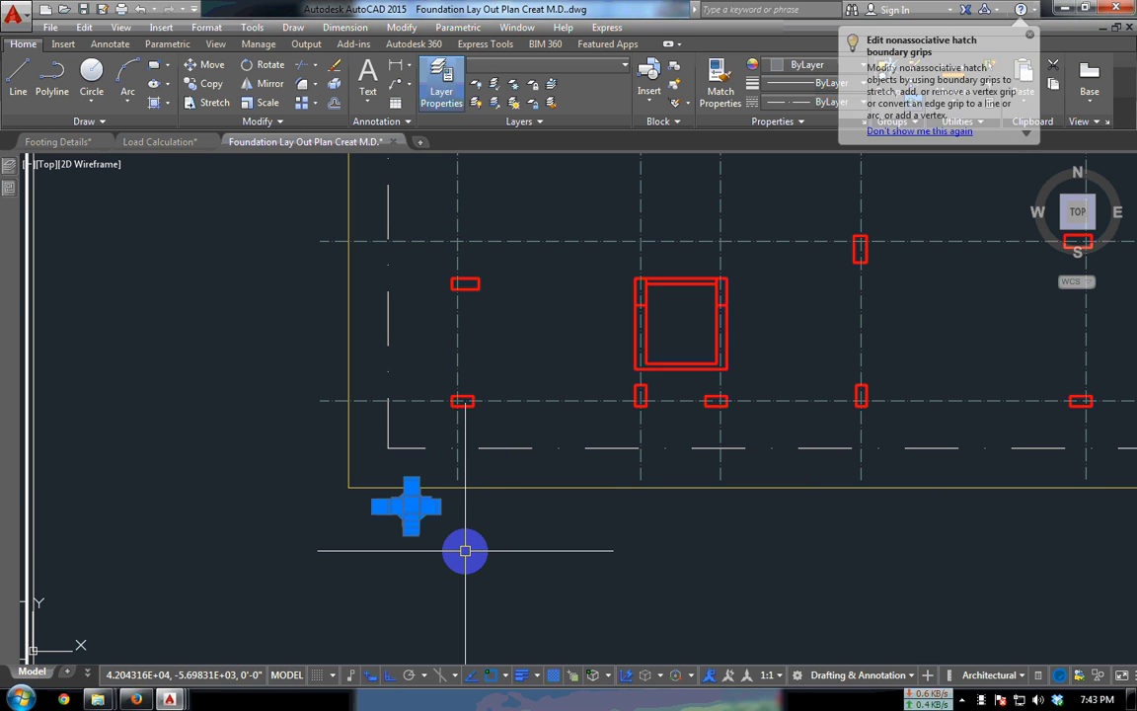
key(space)
scroll(454, 533, down, 4)
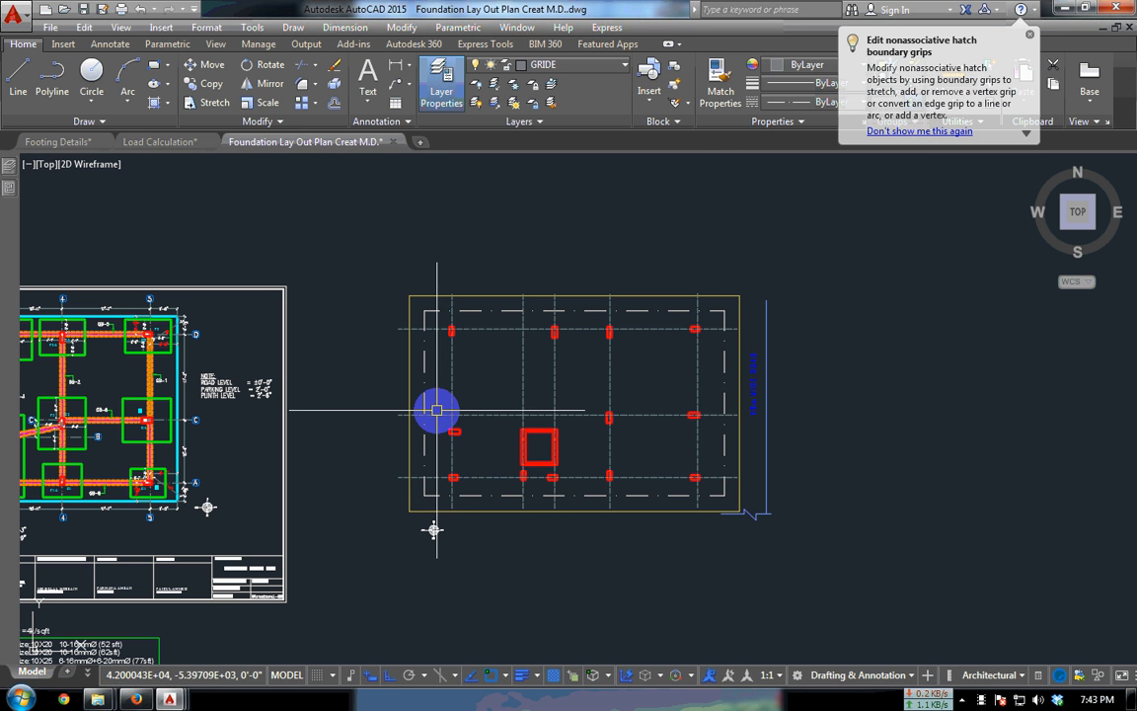
scroll(437, 409, up, 2)
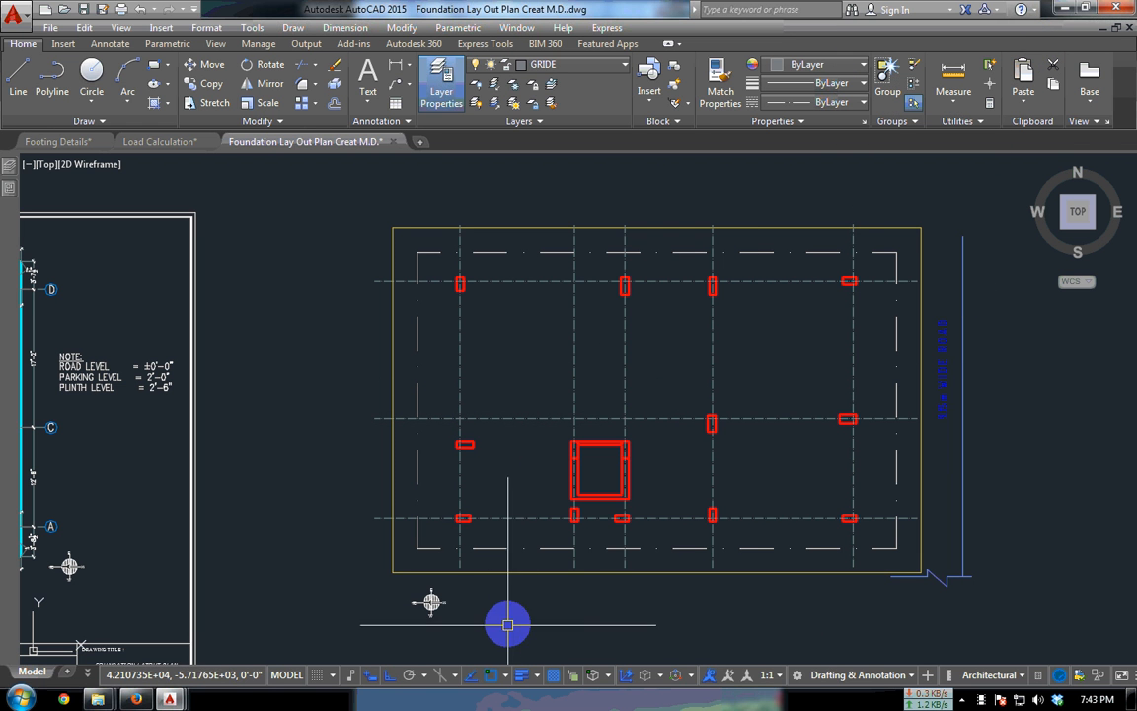
- Examine how the grid lines cross the lower-left columns and the upright column on the middle horizontal grid line
scroll(507, 624, up, 9)
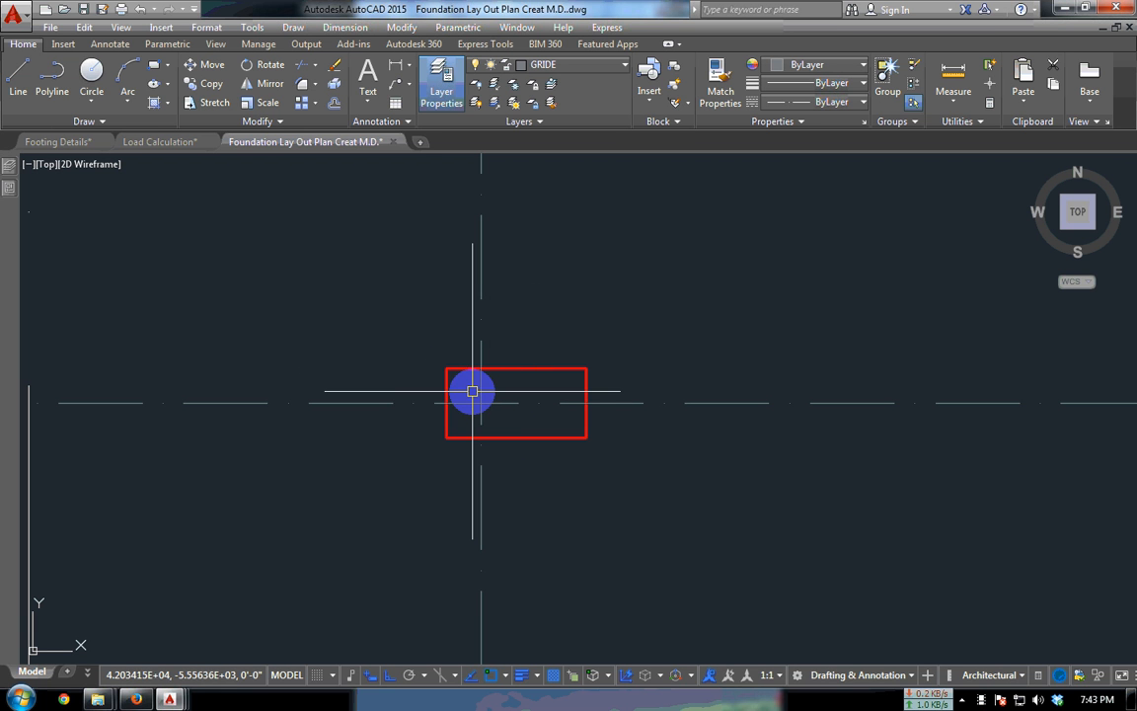
middle_drag(450, 430, 441, 363)
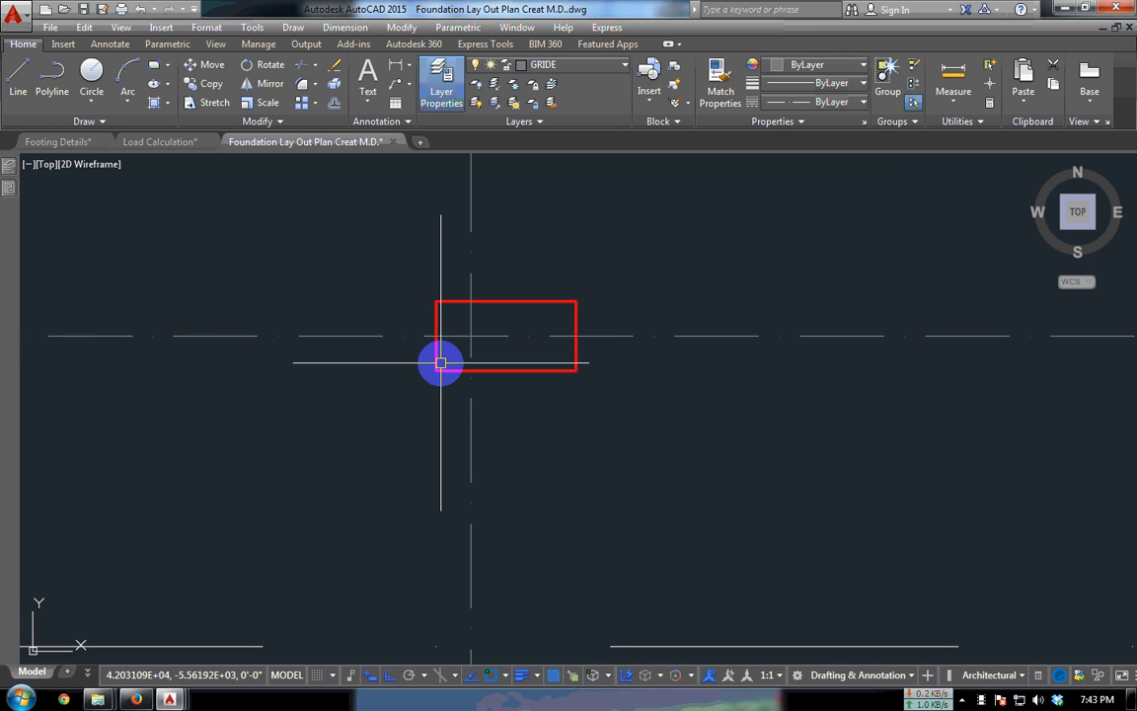
scroll(436, 341, down, 4)
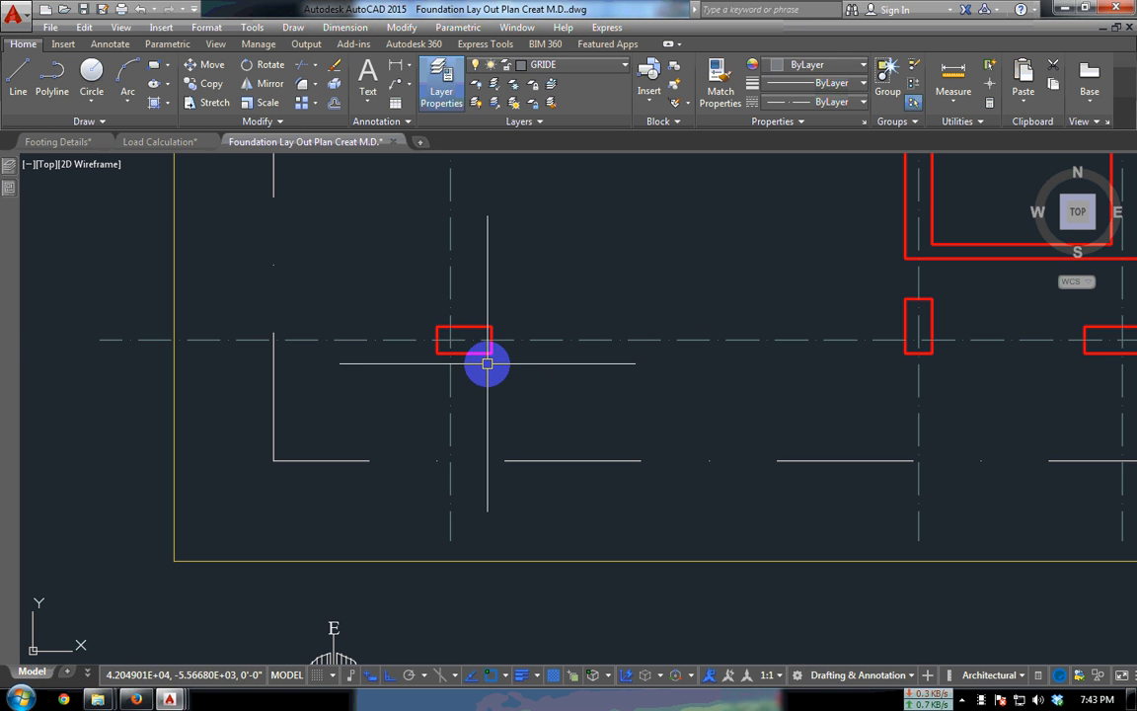
scroll(419, 274, down, 3)
scroll(425, 266, up, 2)
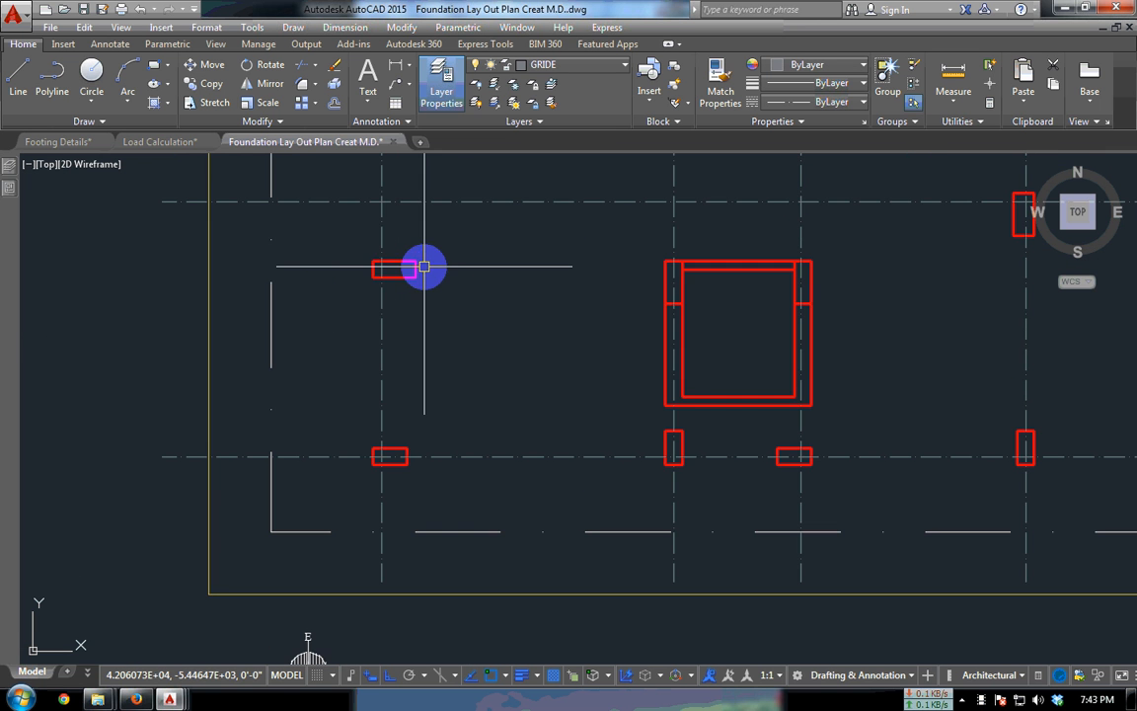
middle_drag(538, 342, 88, 334)
middle_drag(605, 229, 535, 483)
scroll(535, 482, up, 3)
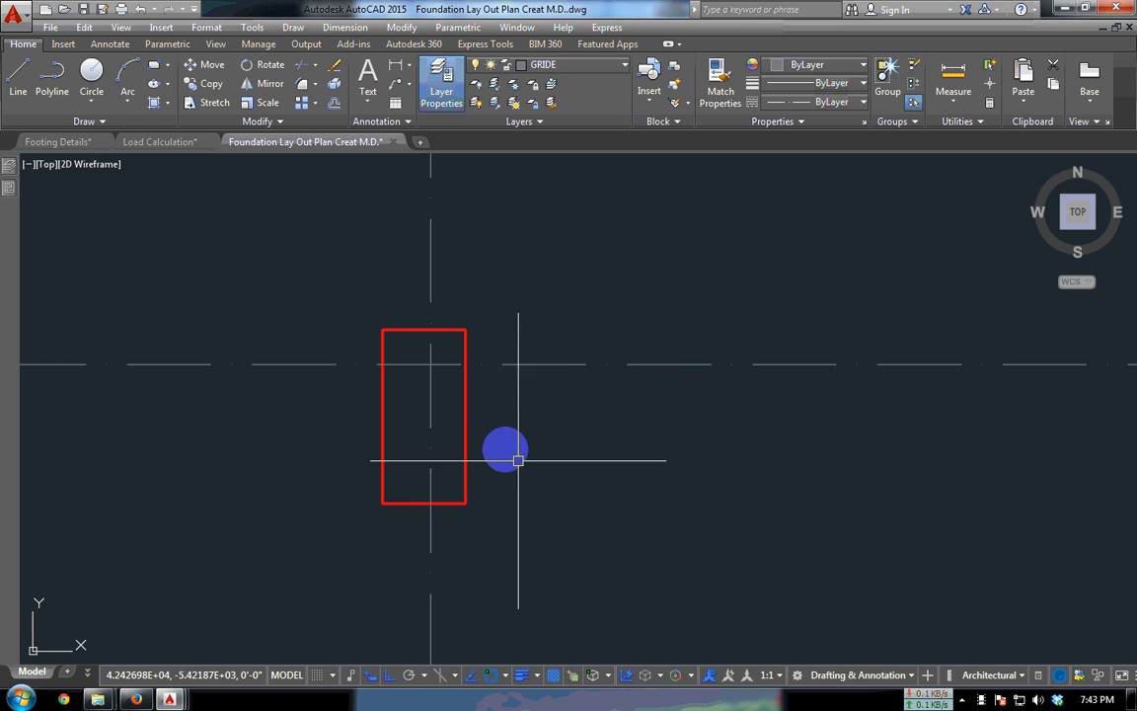
- Dimension the upright middle-row column's right edge from its vertical grid line and its upper edge from its horizontal grid line
click(398, 69)
scroll(485, 365, up, 2)
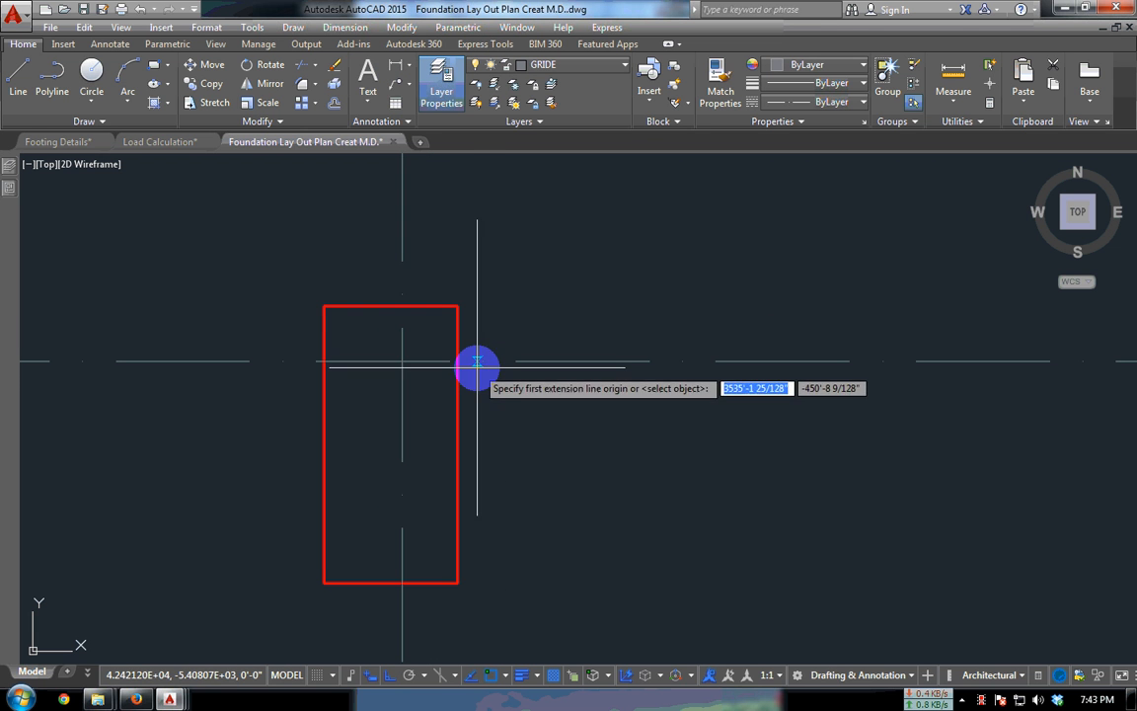
click(402, 286)
click(457, 299)
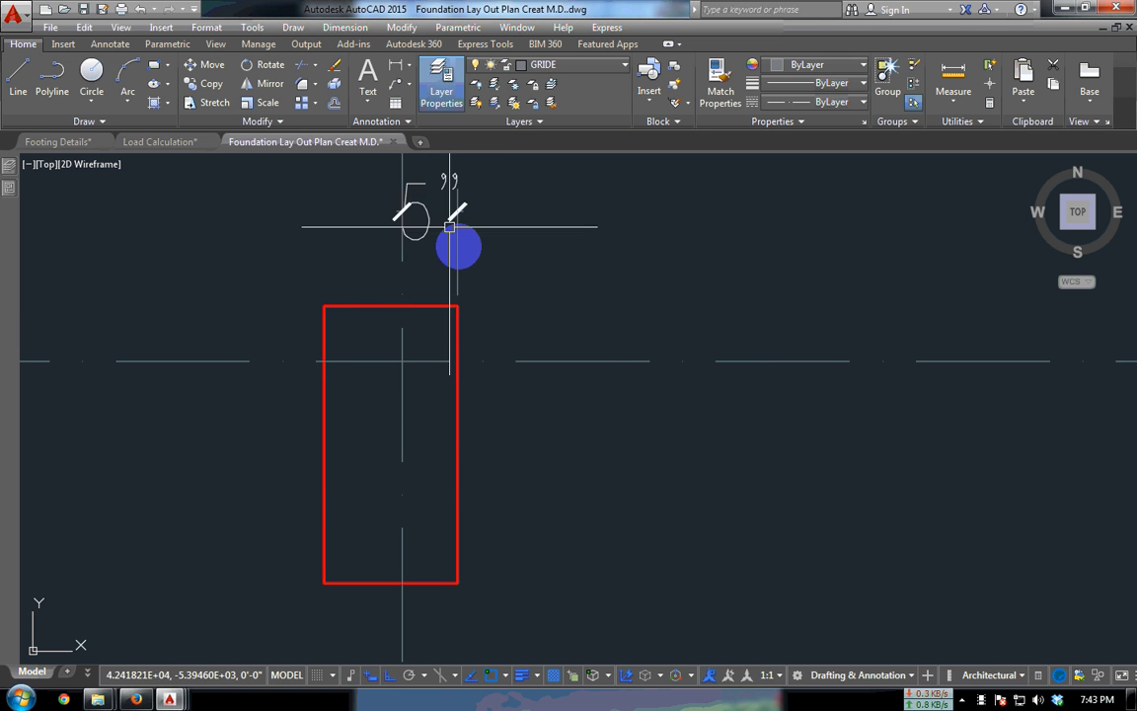
key(Return)
click(457, 306)
click(523, 360)
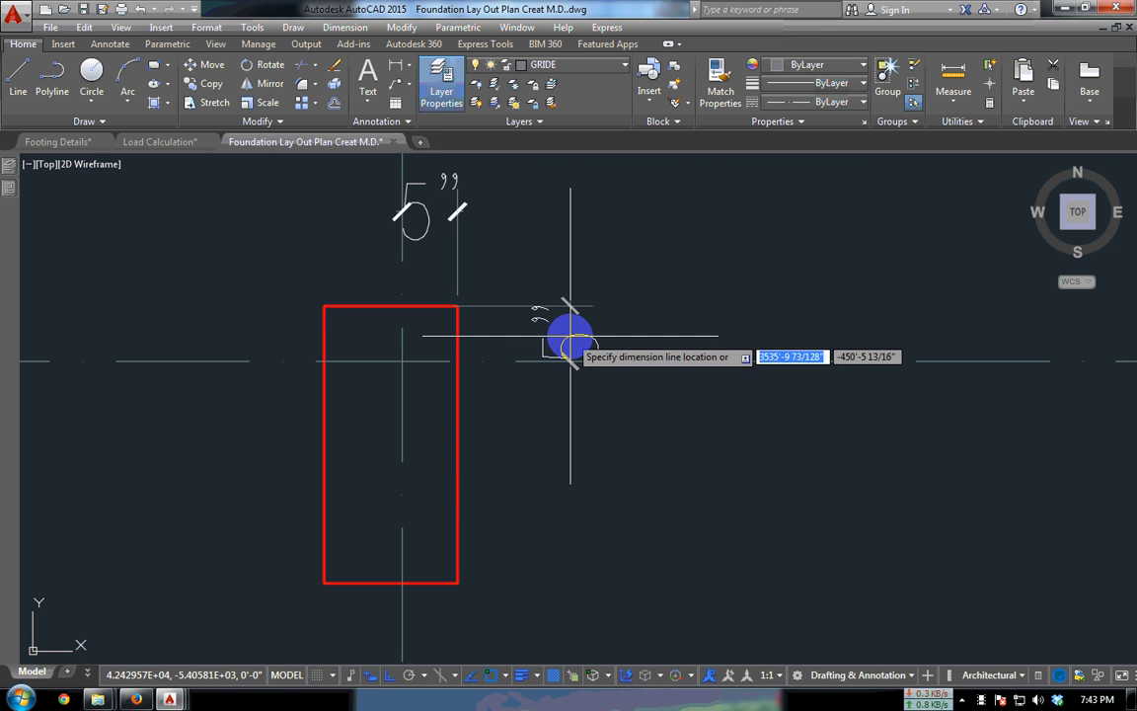
click(571, 335)
- Dimension the same column's left edge from the vertical grid line and its lower edge from the horizontal grid line
middle_drag(503, 431, 613, 398)
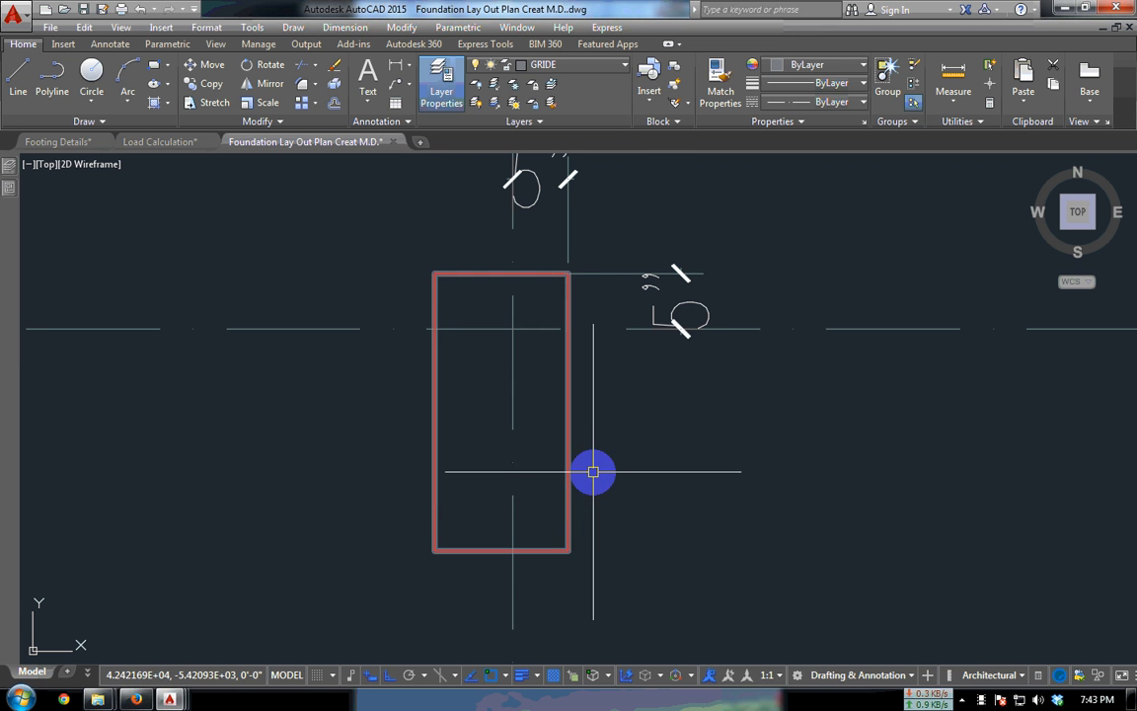
key(Return)
click(514, 572)
click(444, 564)
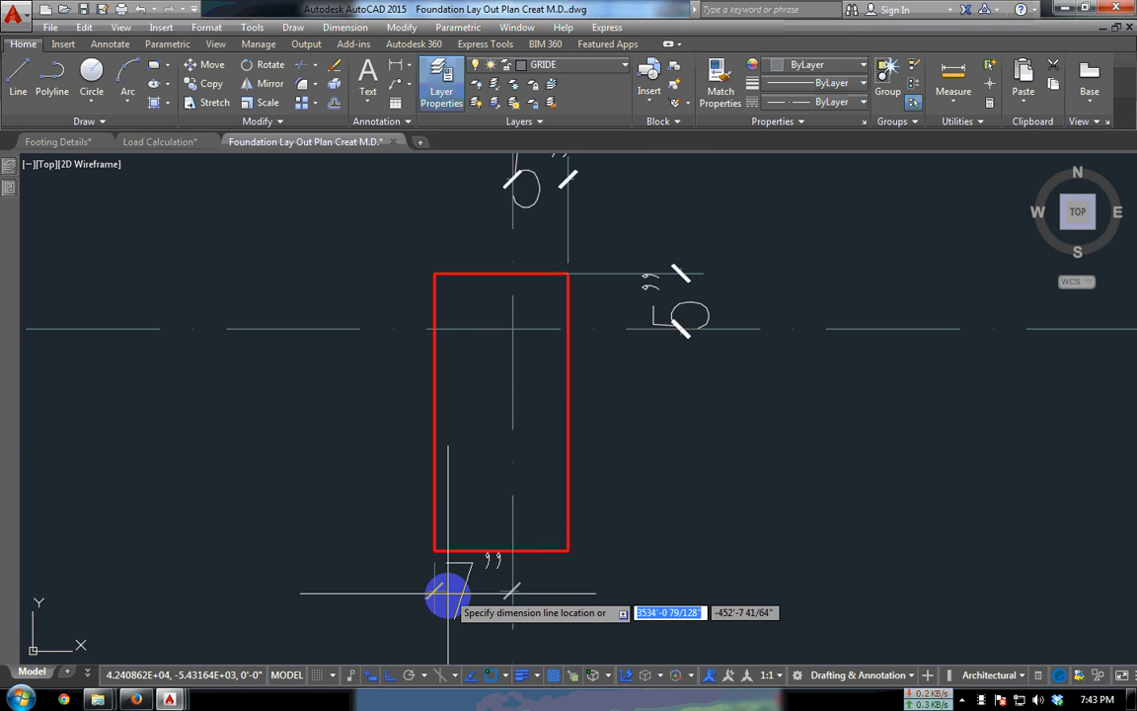
click(440, 608)
key(Return)
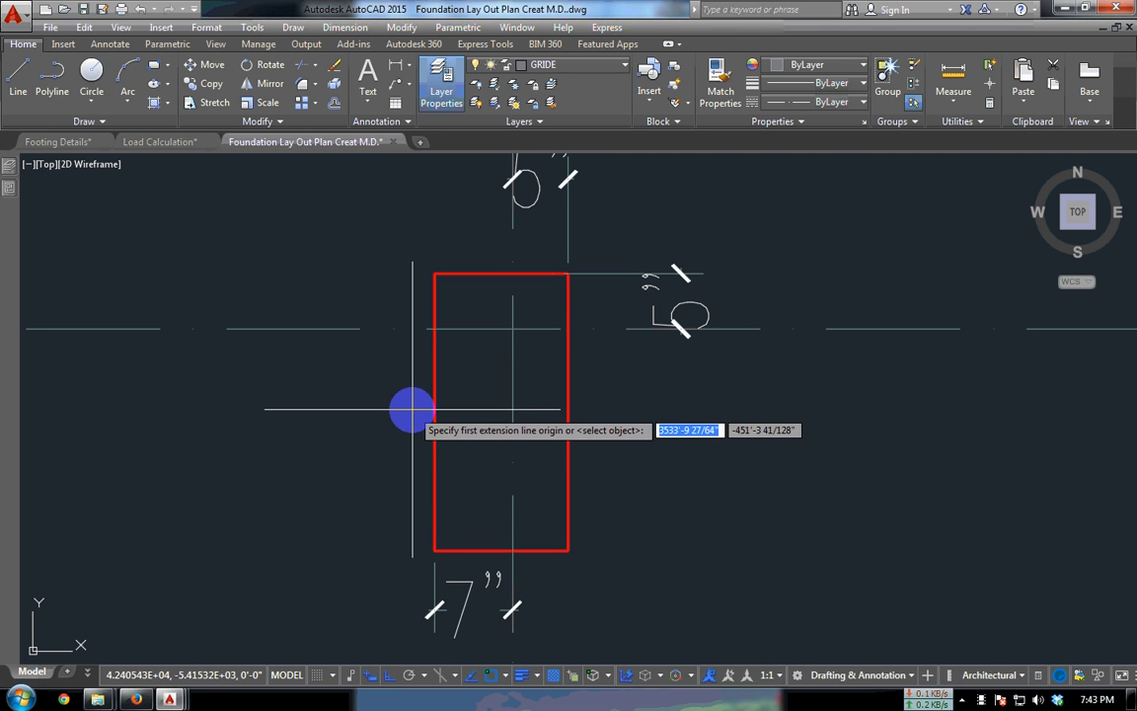
click(435, 329)
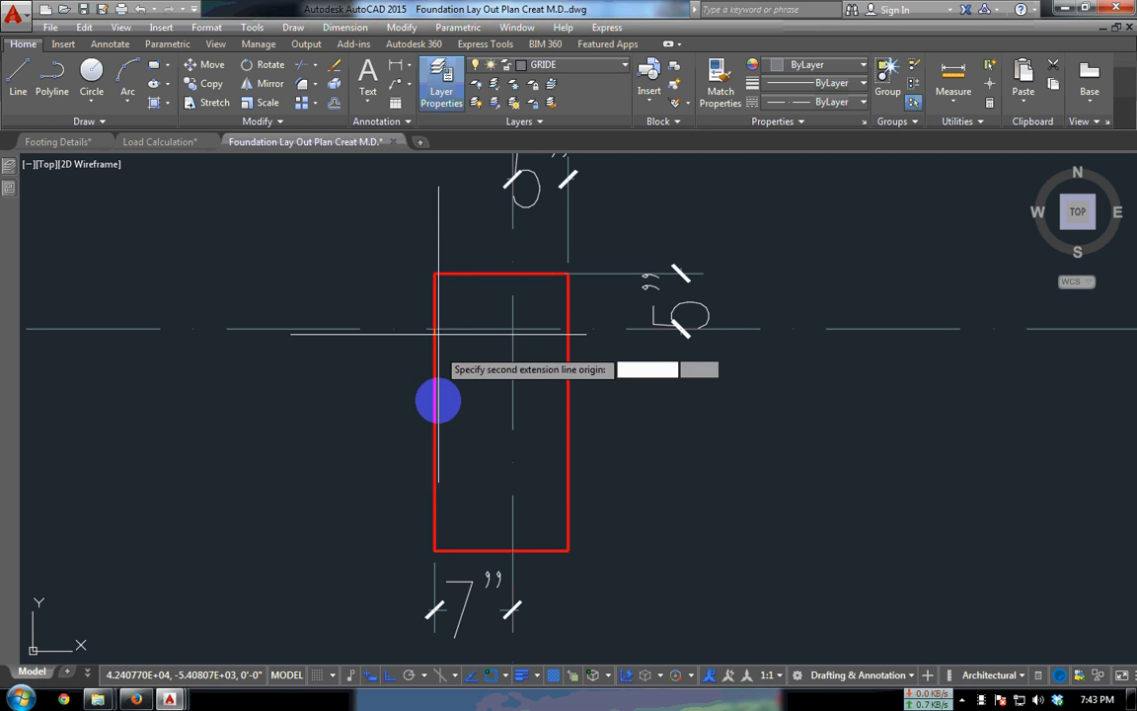
click(437, 548)
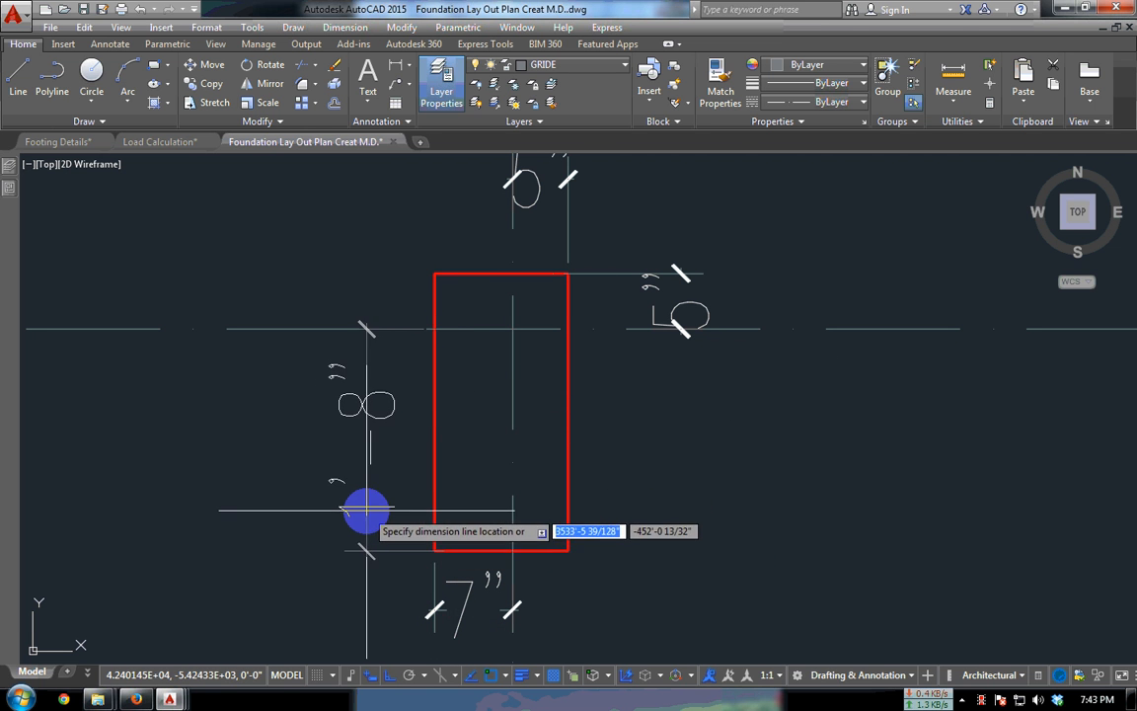
click(365, 510)
- Review the four grid-offset dimensions around the upright middle-row column
scroll(464, 394, down, 4)
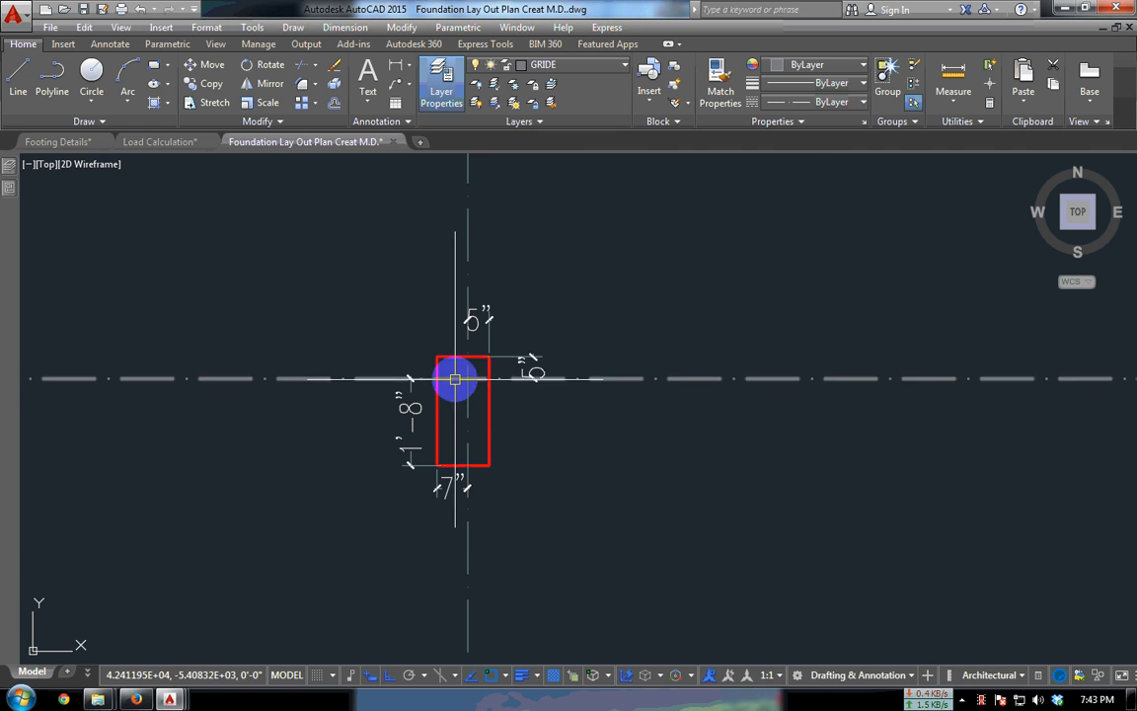
scroll(464, 390, down, 6)
scroll(482, 401, up, 8)
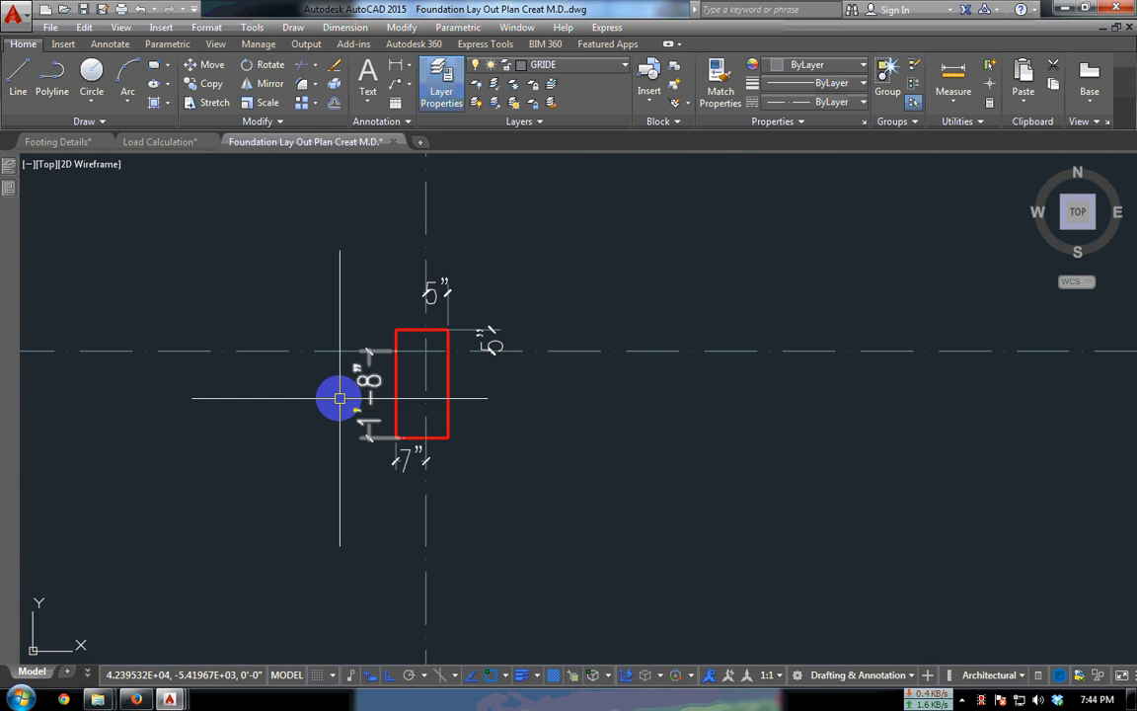
scroll(423, 461, up, 2)
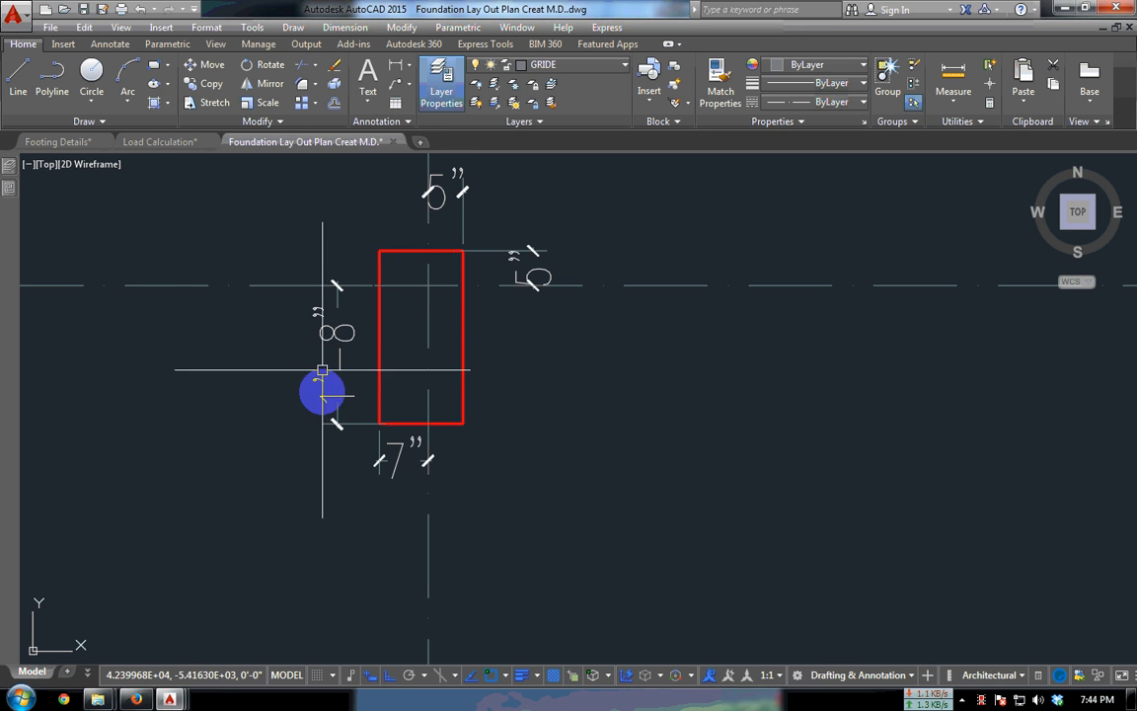
click(421, 250)
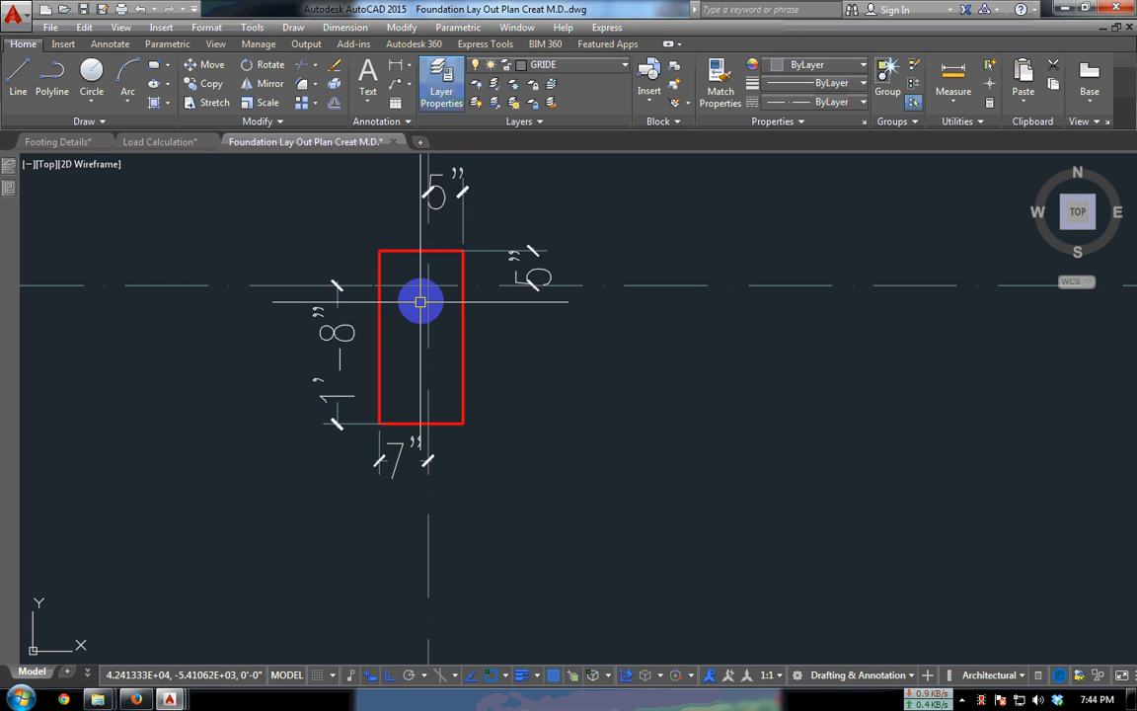
mouse_move(466, 300)
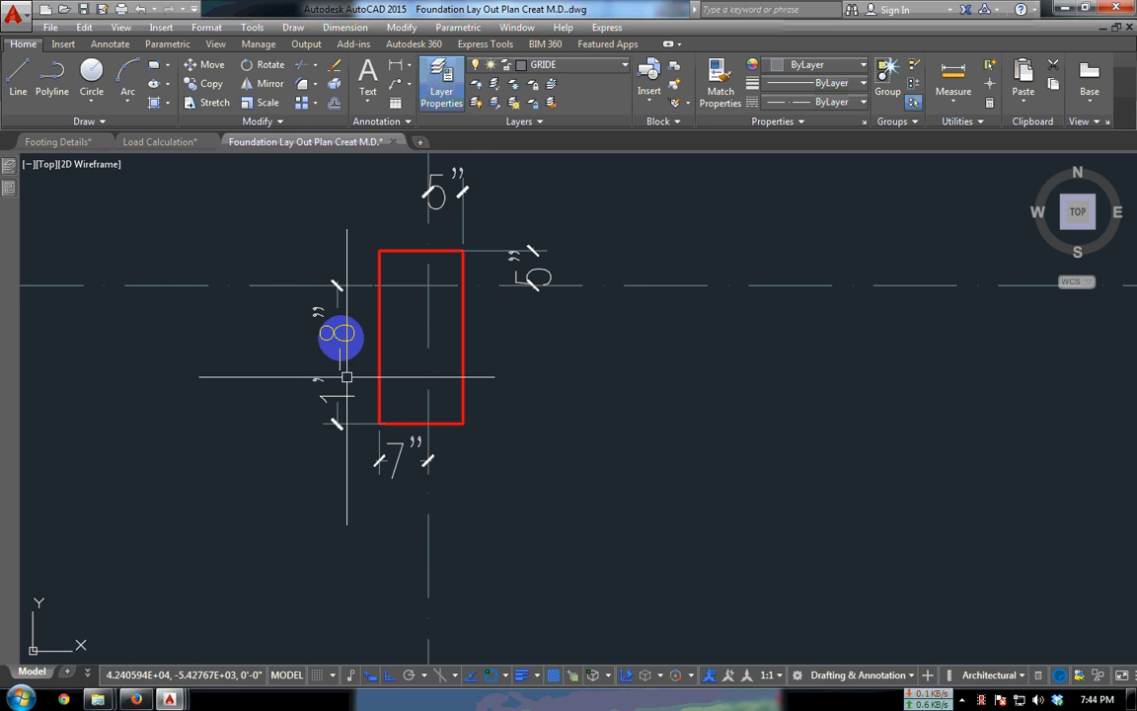
- Copy the middle horizontal grid line down to the upper-edge midpoint of the left-hand column beside the red rectangular core
scroll(420, 402, down, 5)
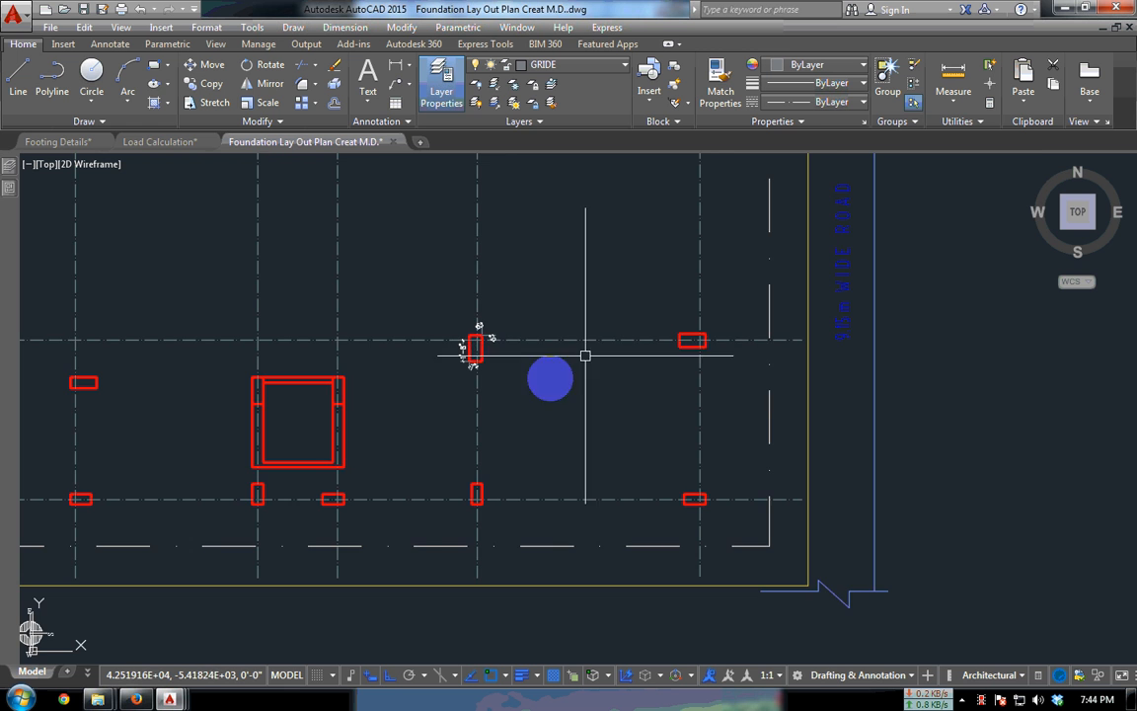
mouse_move(583, 355)
middle_down()
mouse_move(608, 381)
mouse_move(550, 534)
mouse_move(547, 444)
middle_up()
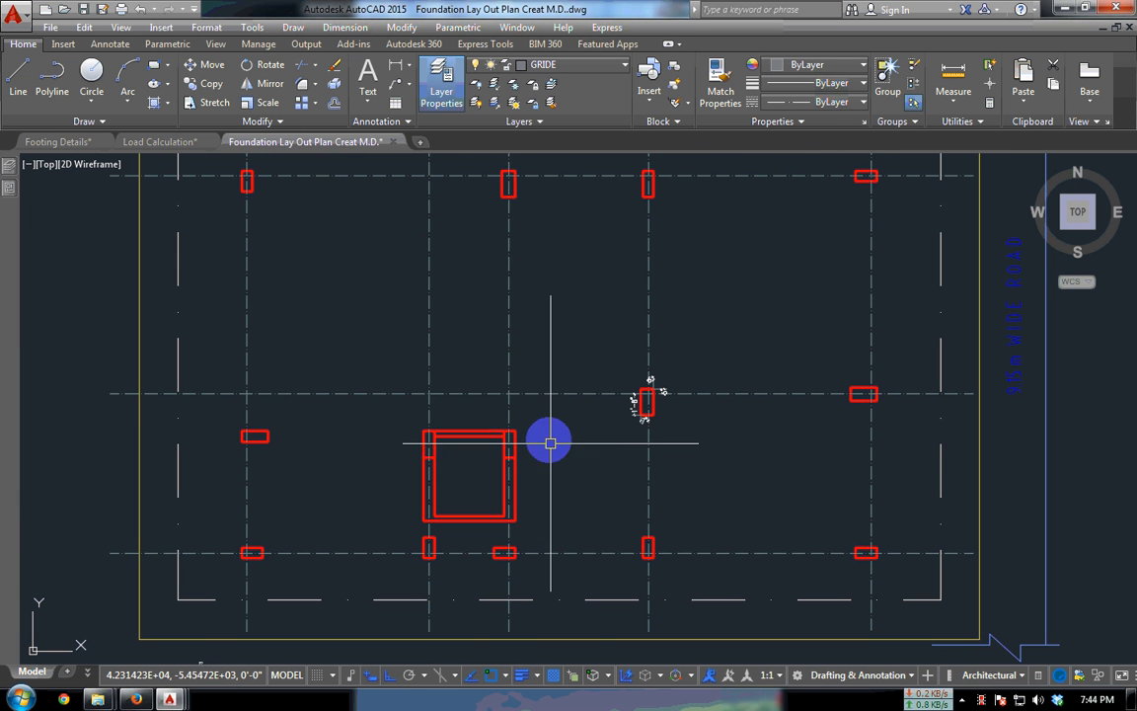
click(323, 396)
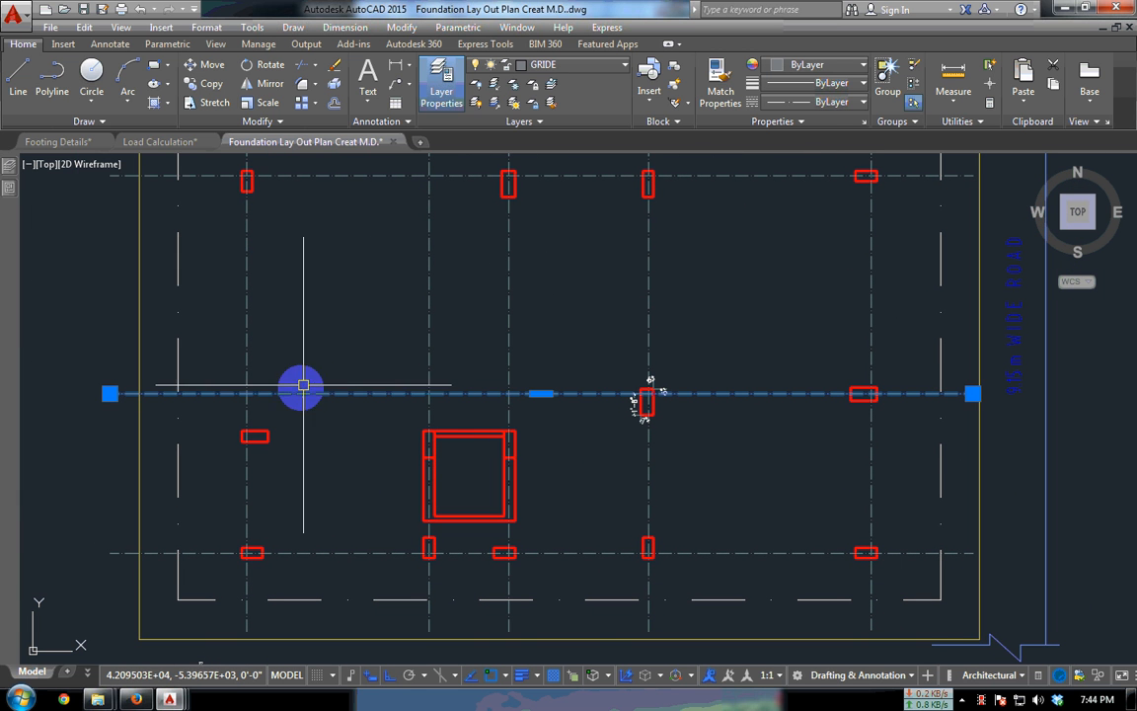
click(86, 168)
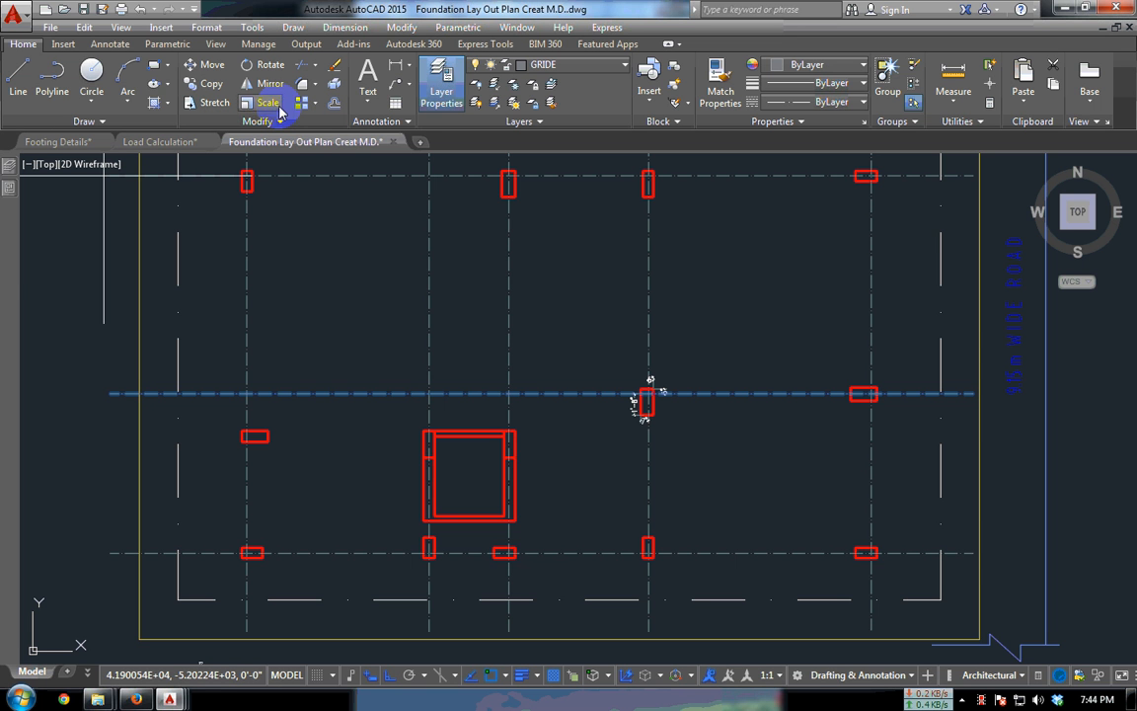
scroll(249, 430, up, 3)
click(303, 284)
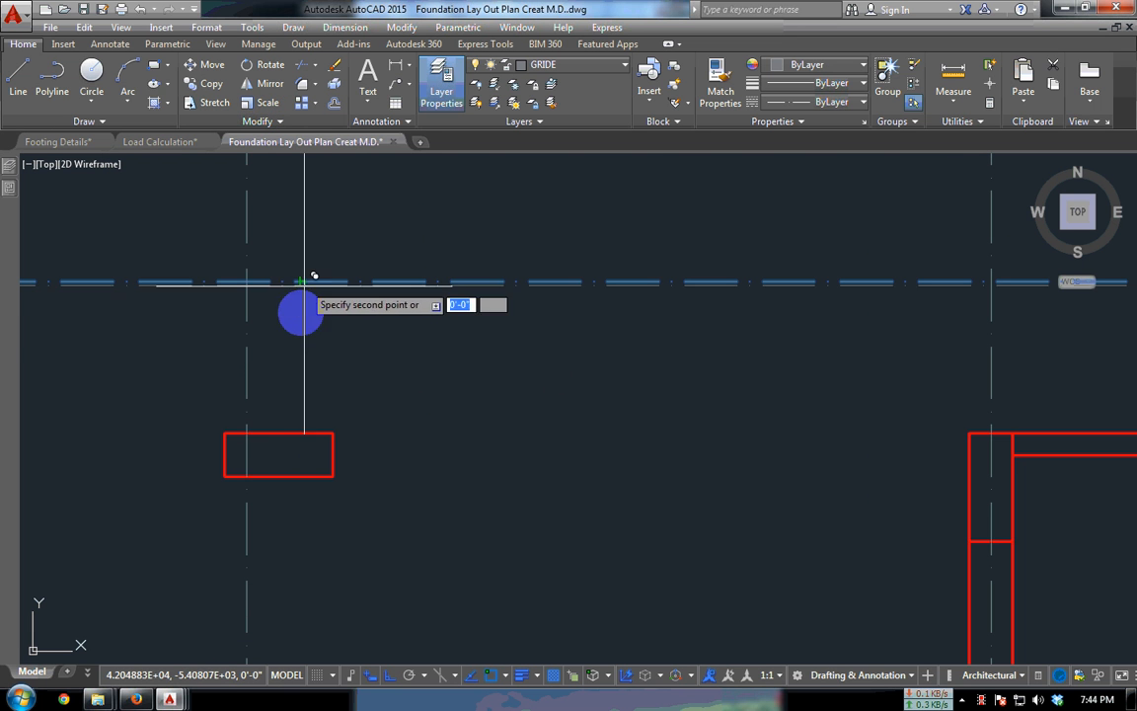
click(301, 434)
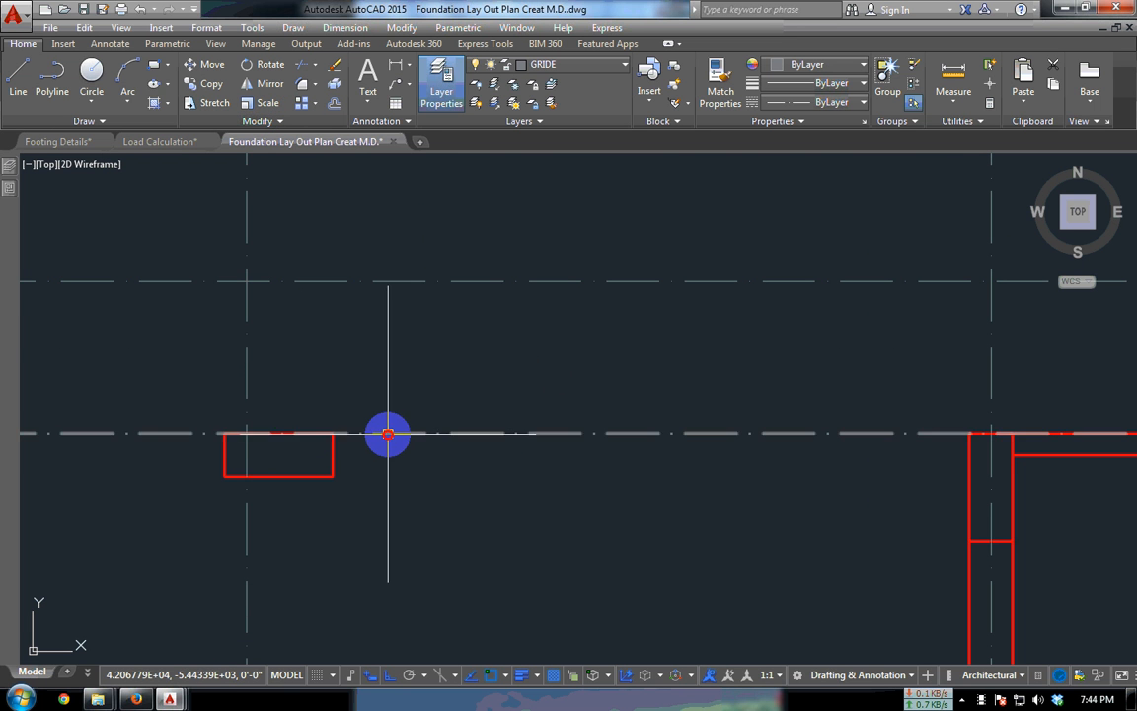
- Move the copied horizontal grid line down so it runs centered through the flat left-hand column
key(Return)
click(413, 481)
click(412, 512)
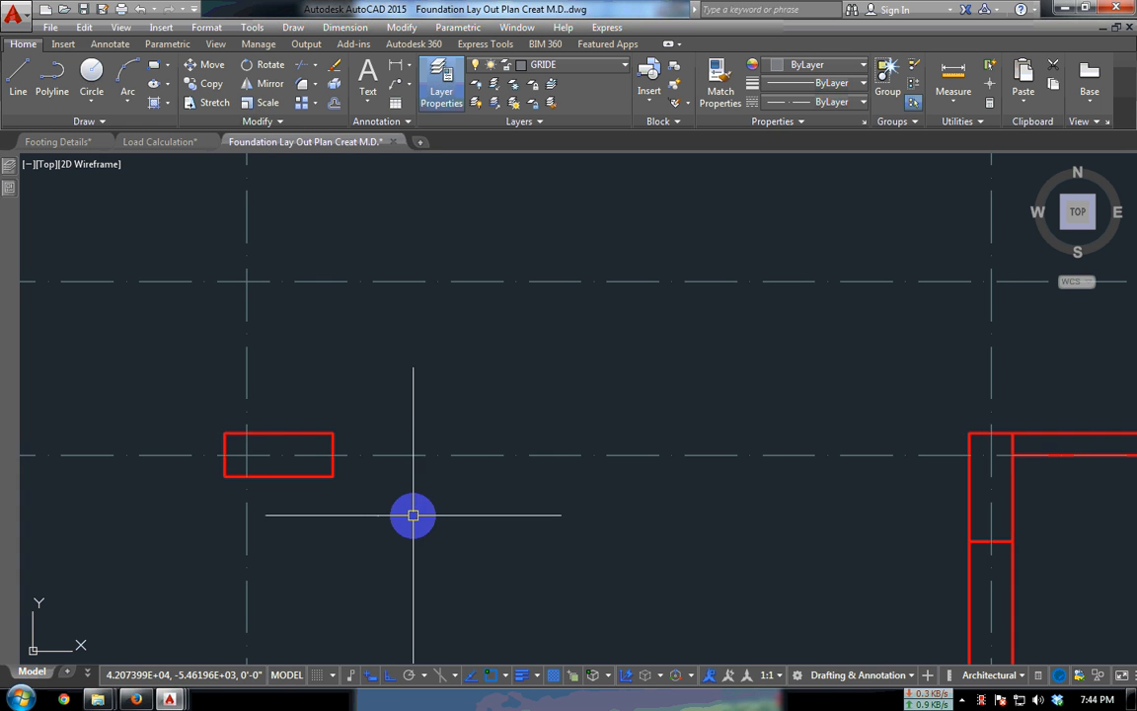
- Offset the outer yellow boundary rectangle inward around the column grid and delete the original outer rectangle
scroll(405, 493, down, 5)
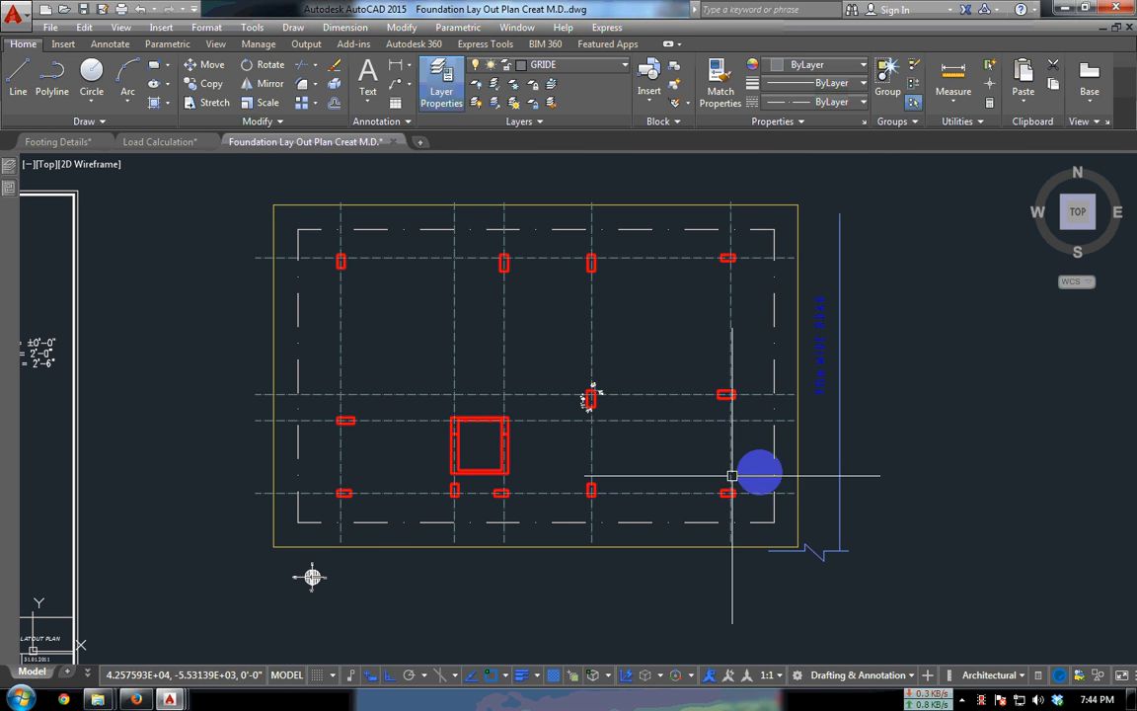
click(797, 292)
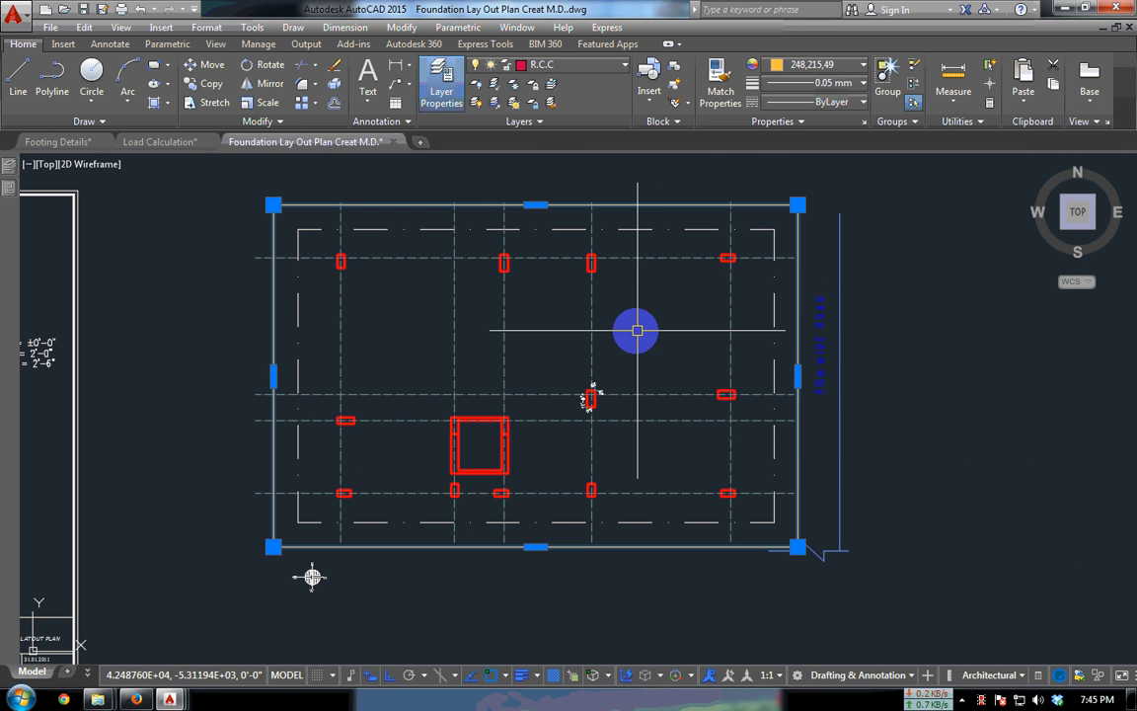
key(Escape)
scroll(637, 257, up, 3)
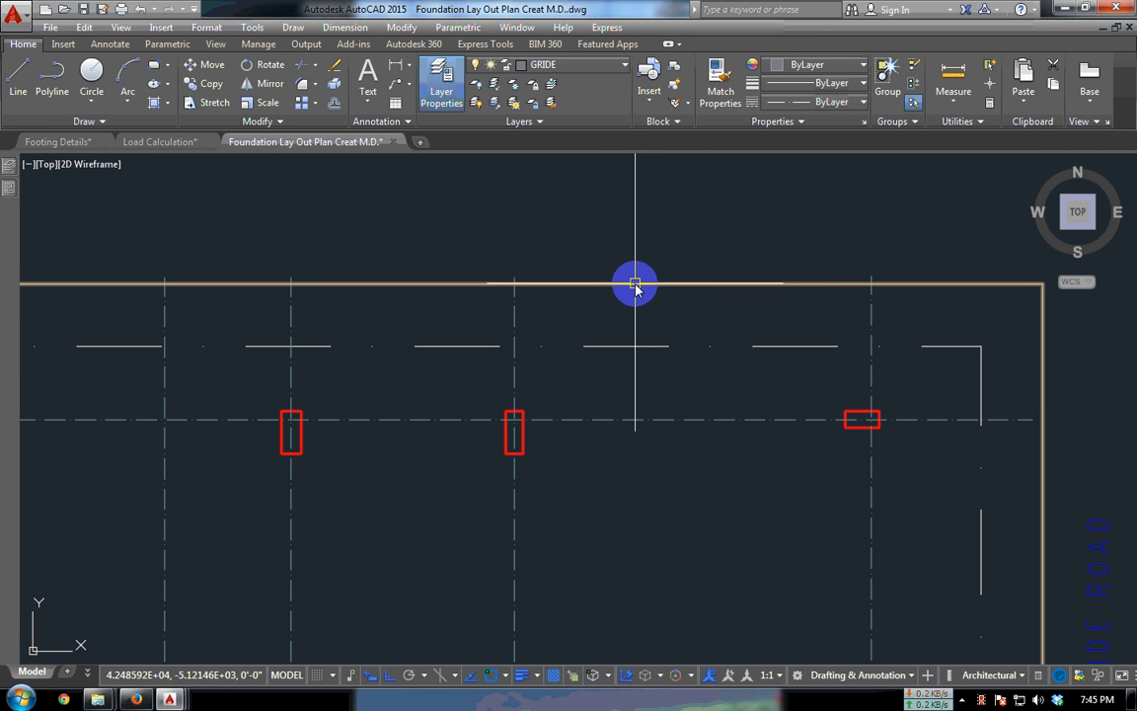
text(o)
key(Return)
click(631, 285)
click(632, 311)
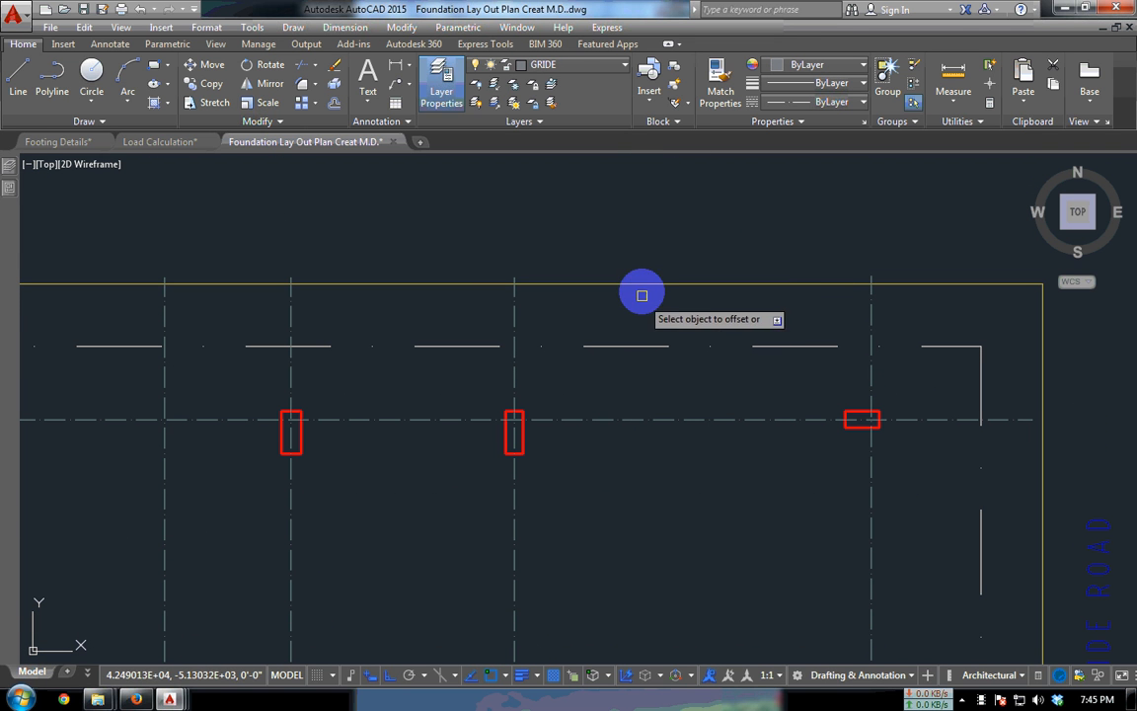
click(643, 284)
click(648, 311)
key(Escape)
click(655, 283)
key(Delete)
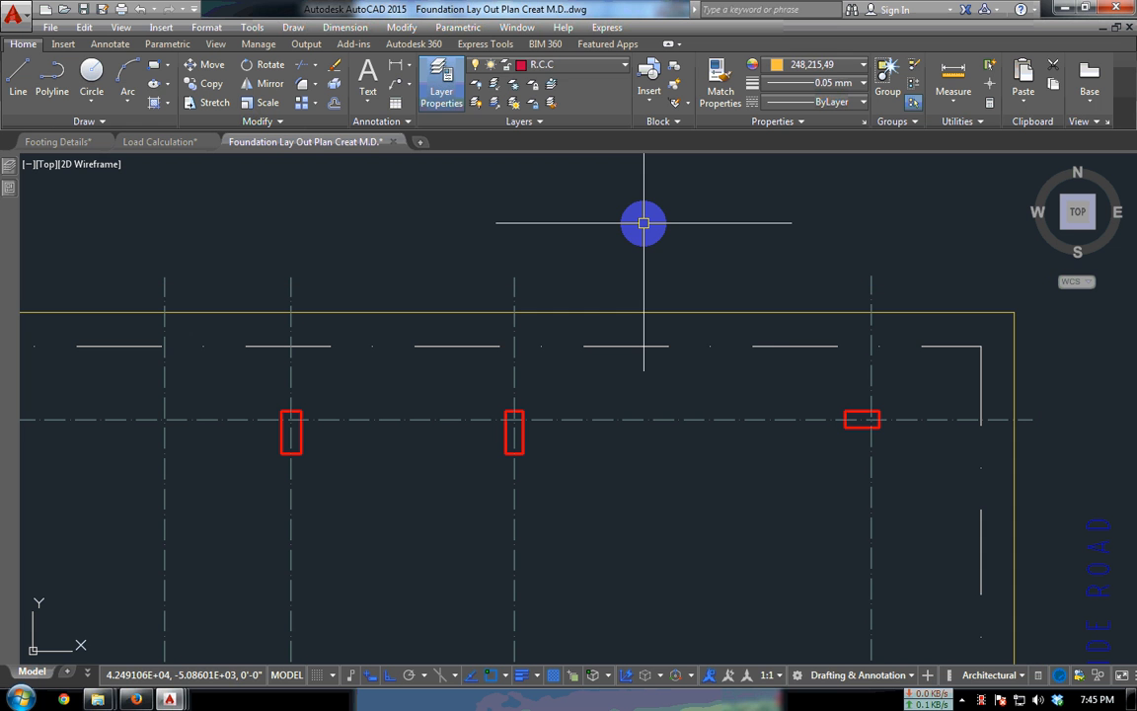
- Trim the left ends of the horizontal grid lines using the yellow boundary rectangle as the cutting edge
key(Return)
click(627, 312)
key(Return)
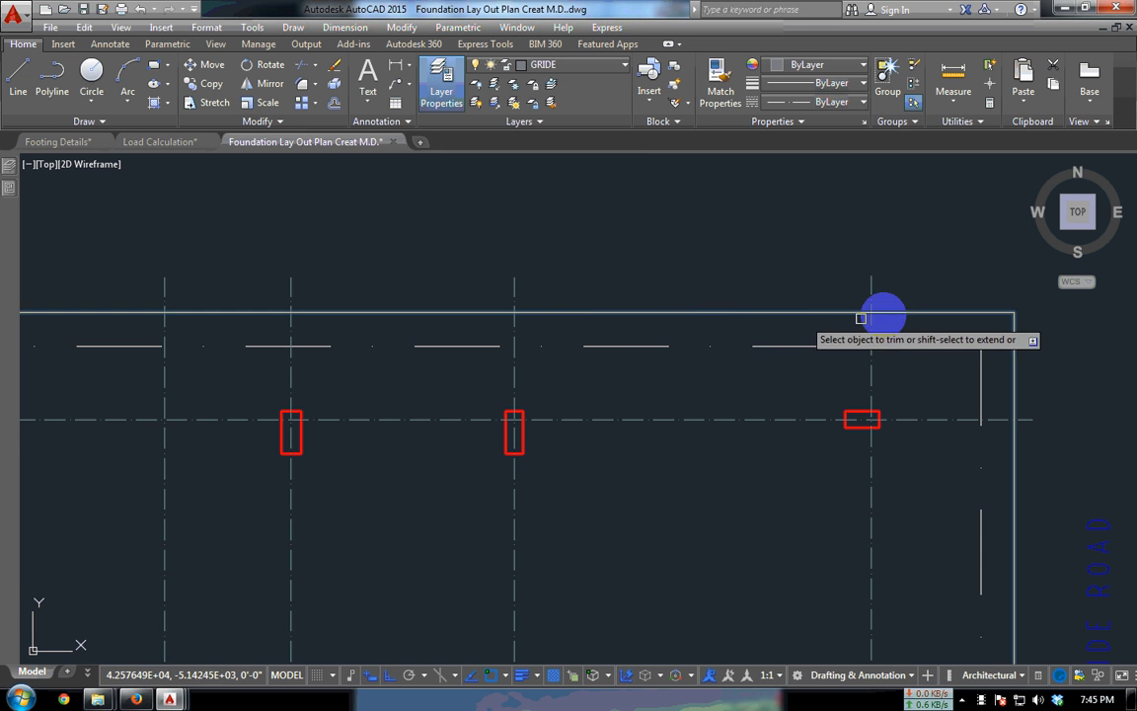
scroll(867, 298, down, 4)
click(775, 286)
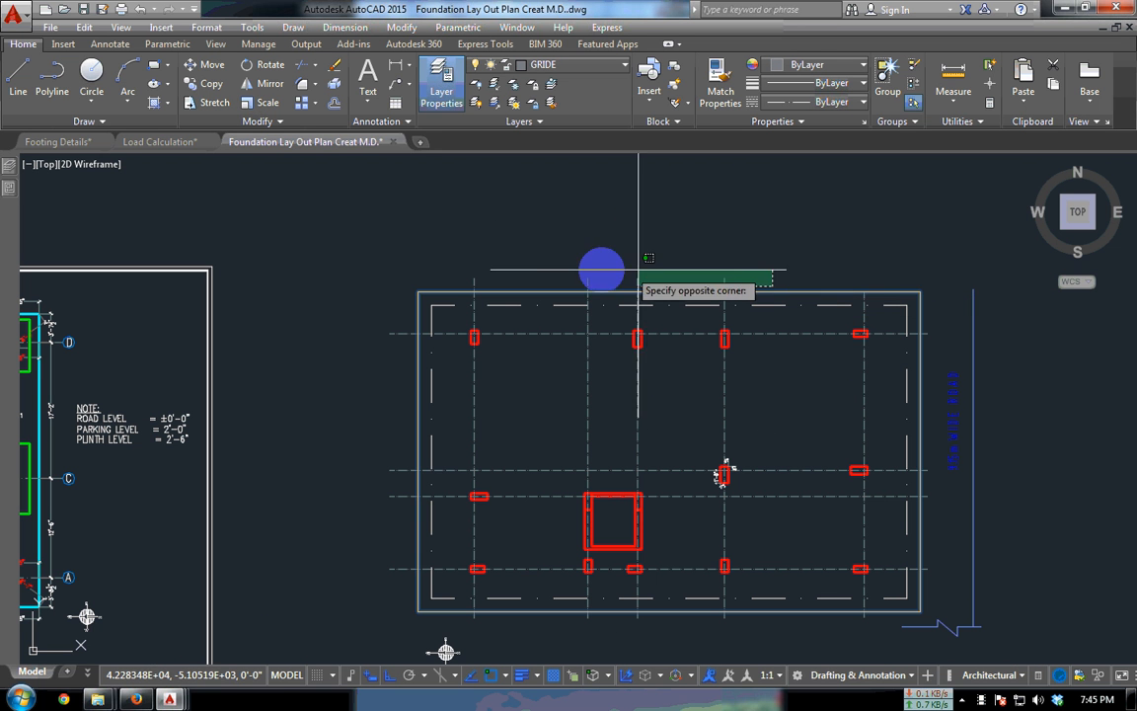
click(453, 260)
click(400, 320)
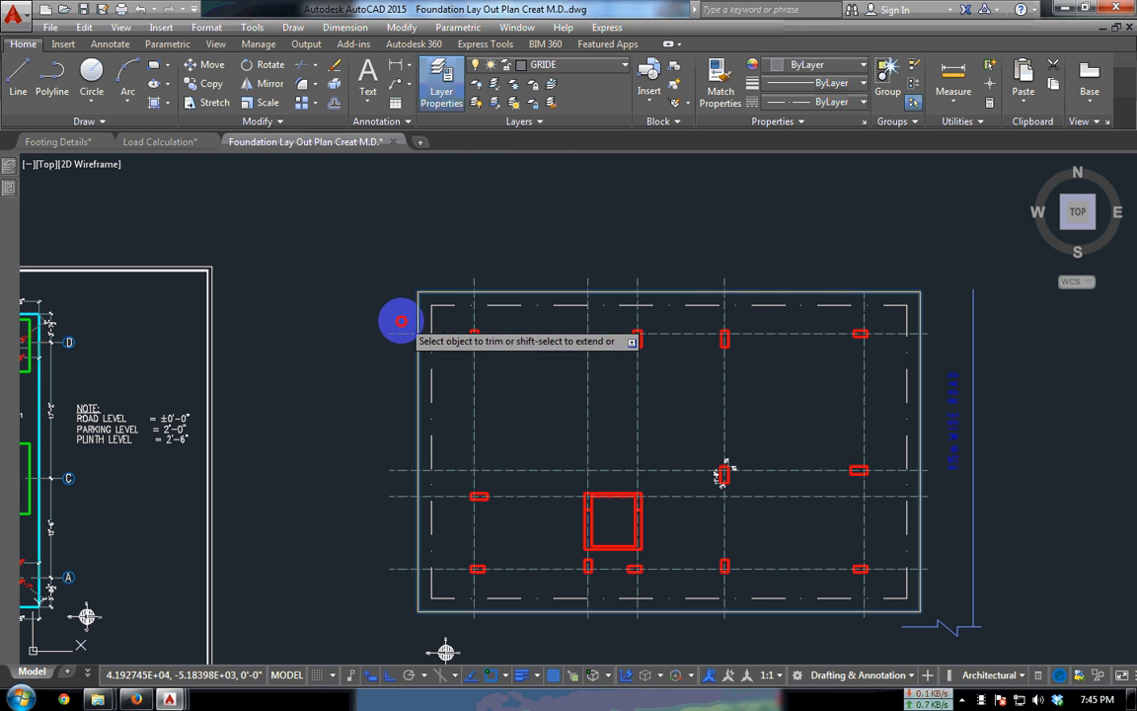
click(358, 594)
- Trim the lower ends of the vertical grid lines and the right ends of the horizontal ones at the yellow rectangle
middle_drag(602, 614, 552, 466)
scroll(551, 467, up, 2)
click(996, 503)
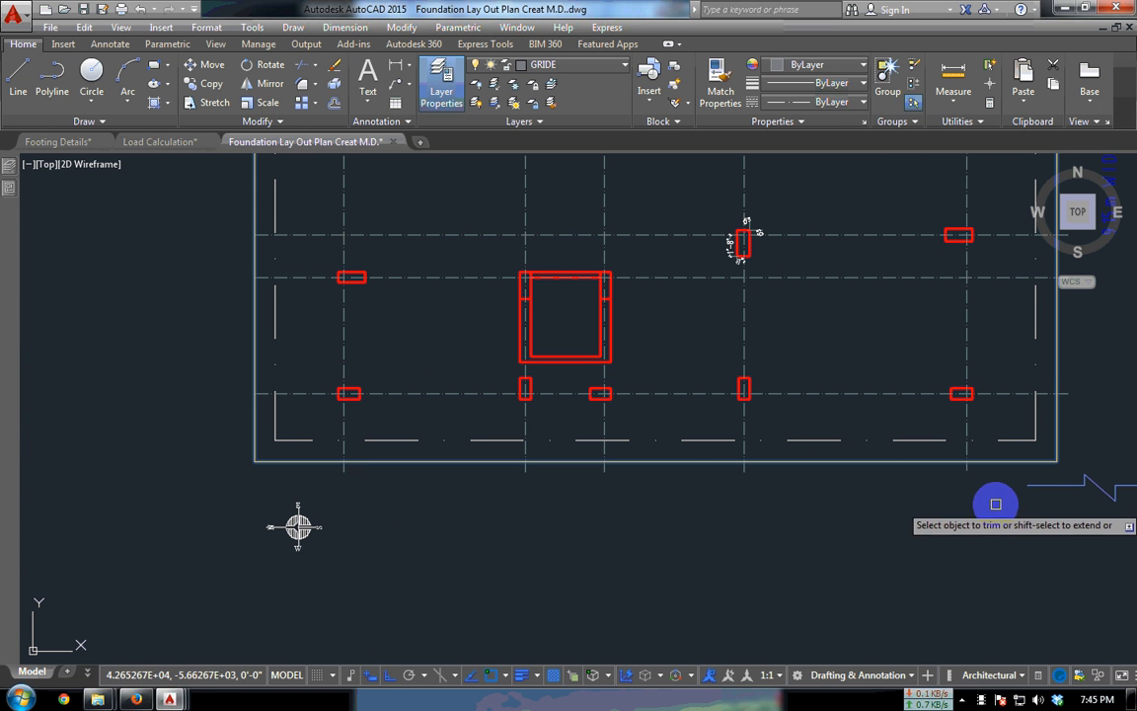
click(333, 470)
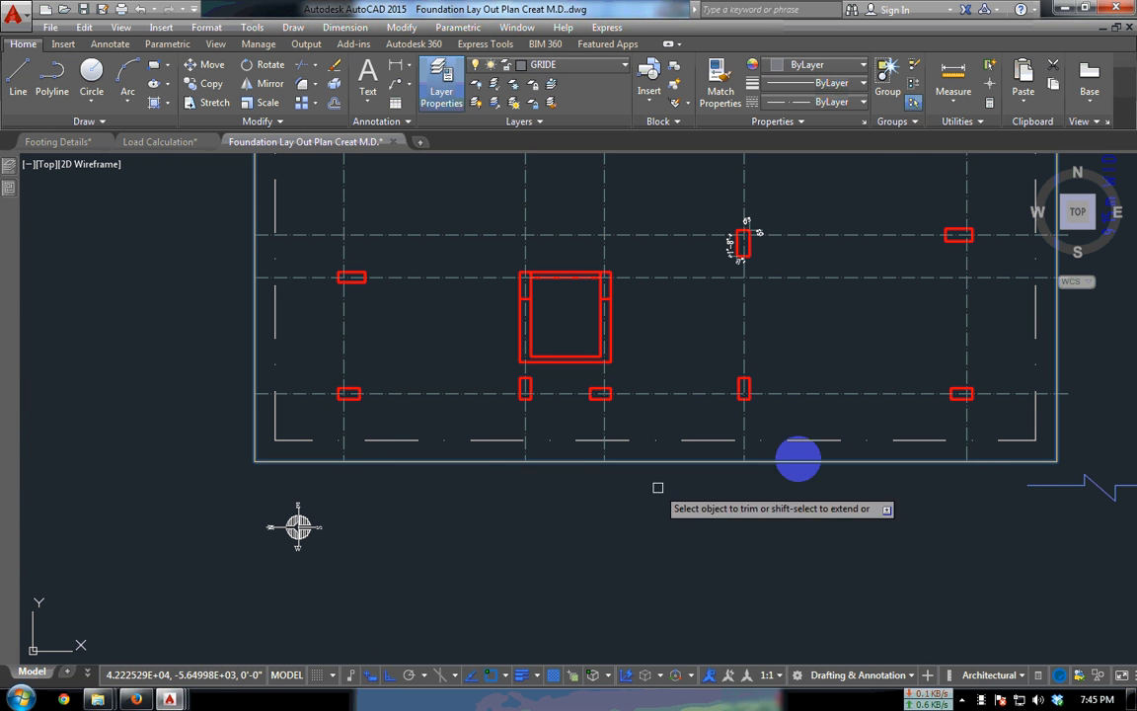
middle_drag(1021, 390, 566, 520)
click(650, 542)
scroll(632, 455, down, 2)
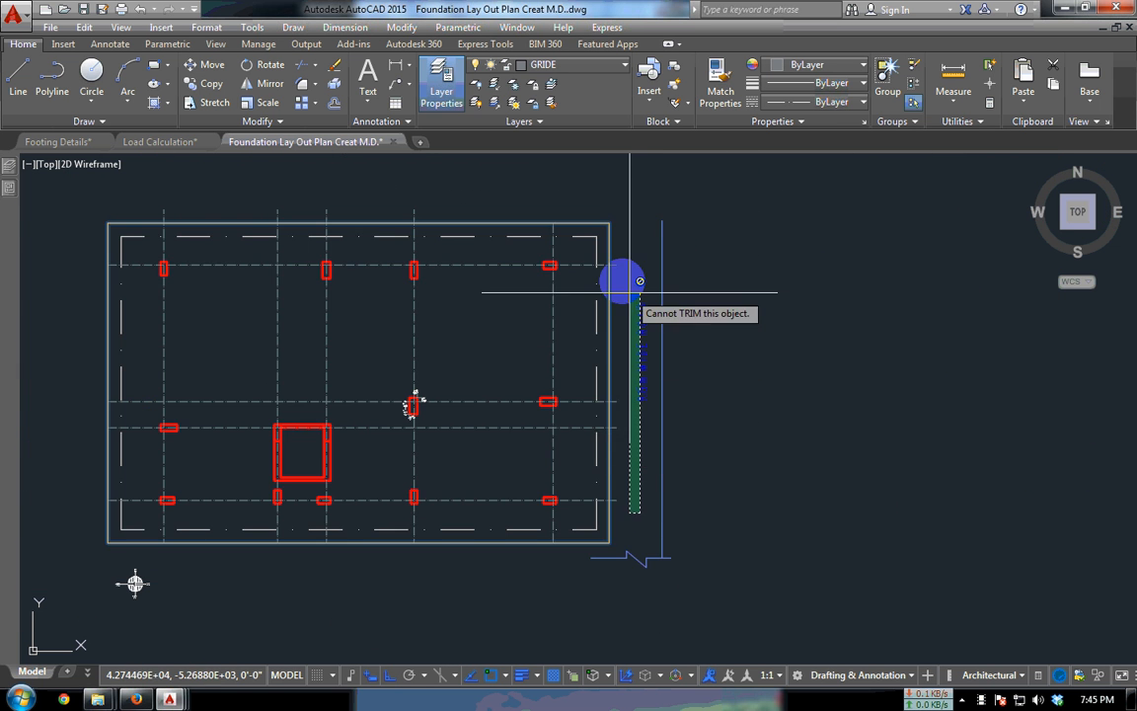
click(622, 240)
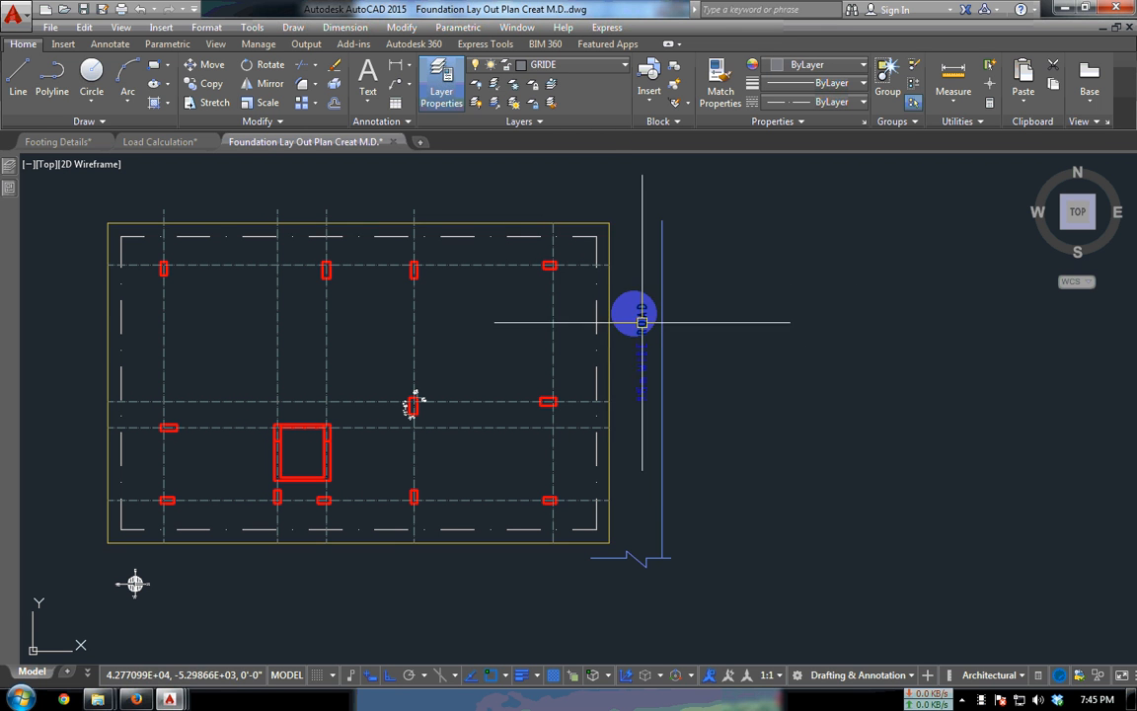
- Trim the upper ends of the vertical grid lines at the yellow rectangle and delete that rectangle
click(550, 223)
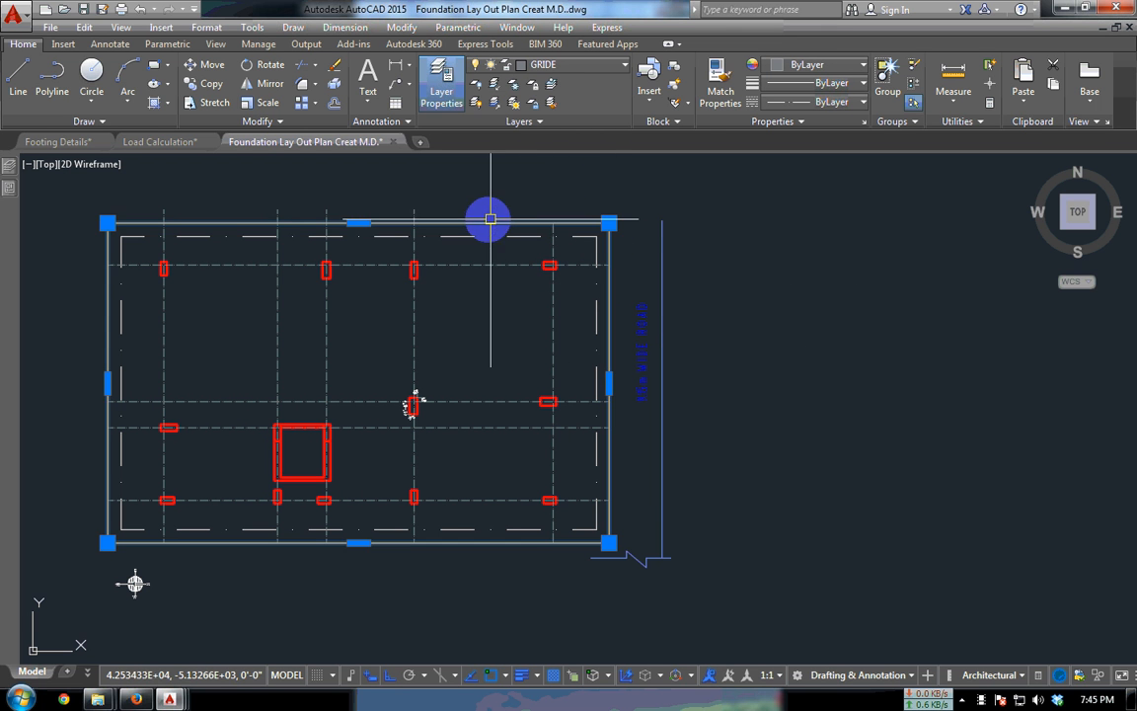
key(space)
click(457, 216)
click(125, 193)
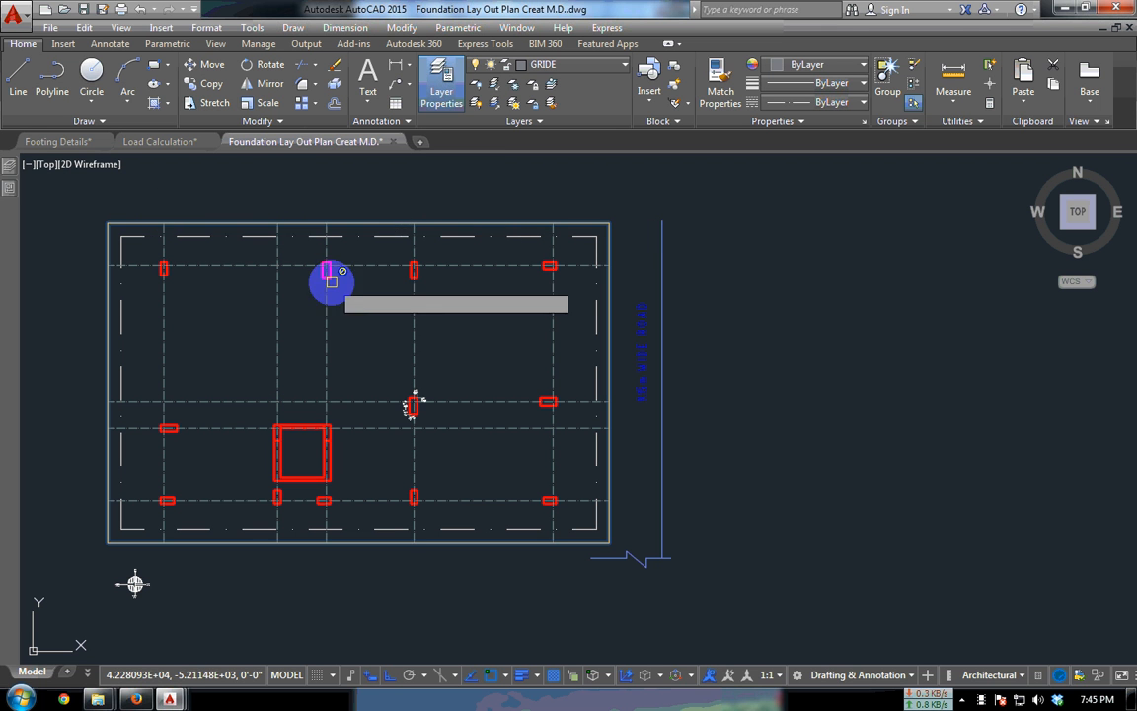
key(Escape)
click(502, 549)
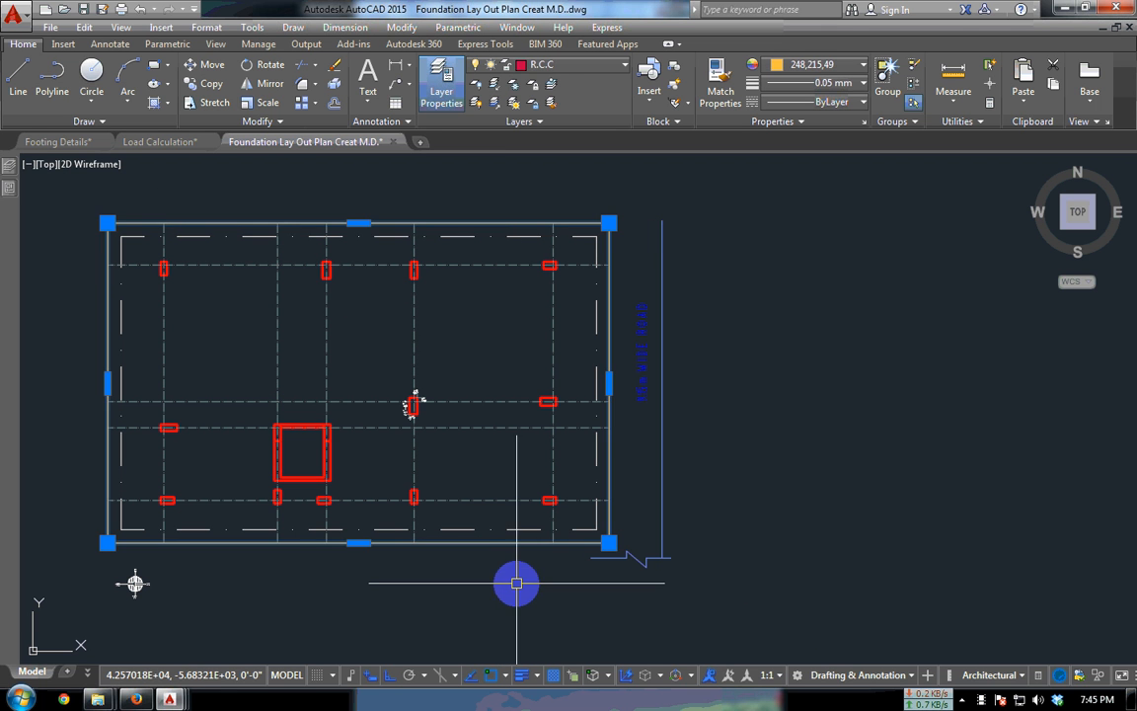
key(Delete)
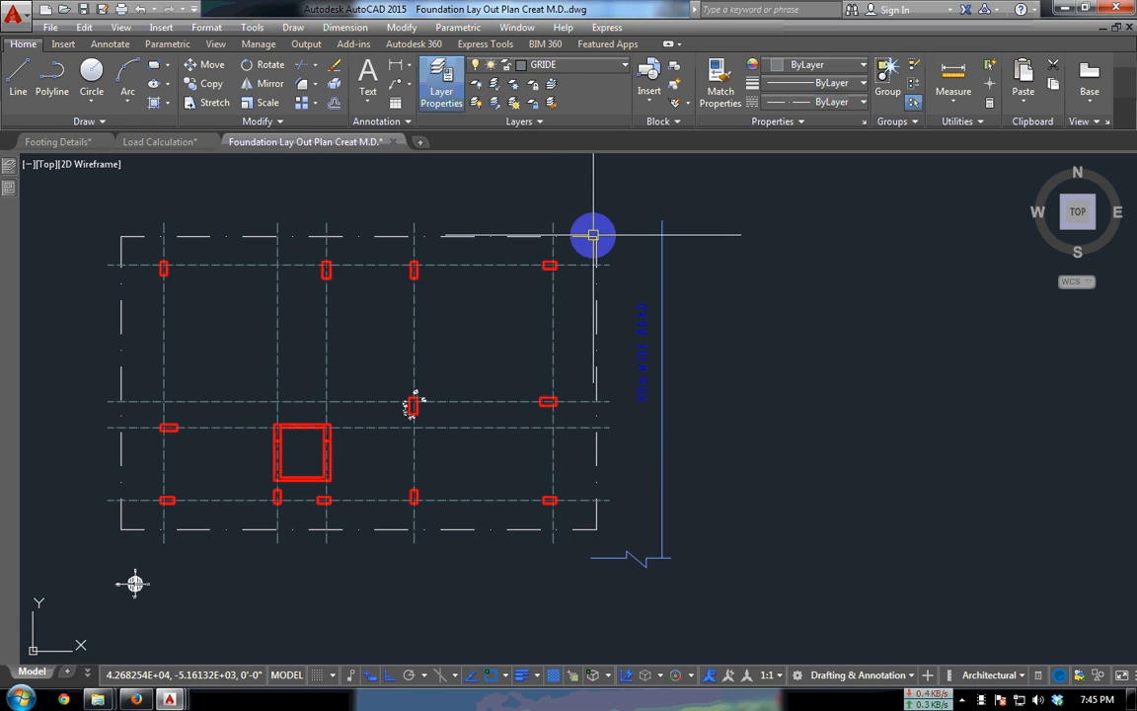
- Match the dash-dot property line around the column grid to the cyan boundary line of the finished foundation plan
click(594, 235)
middle_drag(371, 328, 594, 331)
key(Escape)
scroll(662, 333, down, 5)
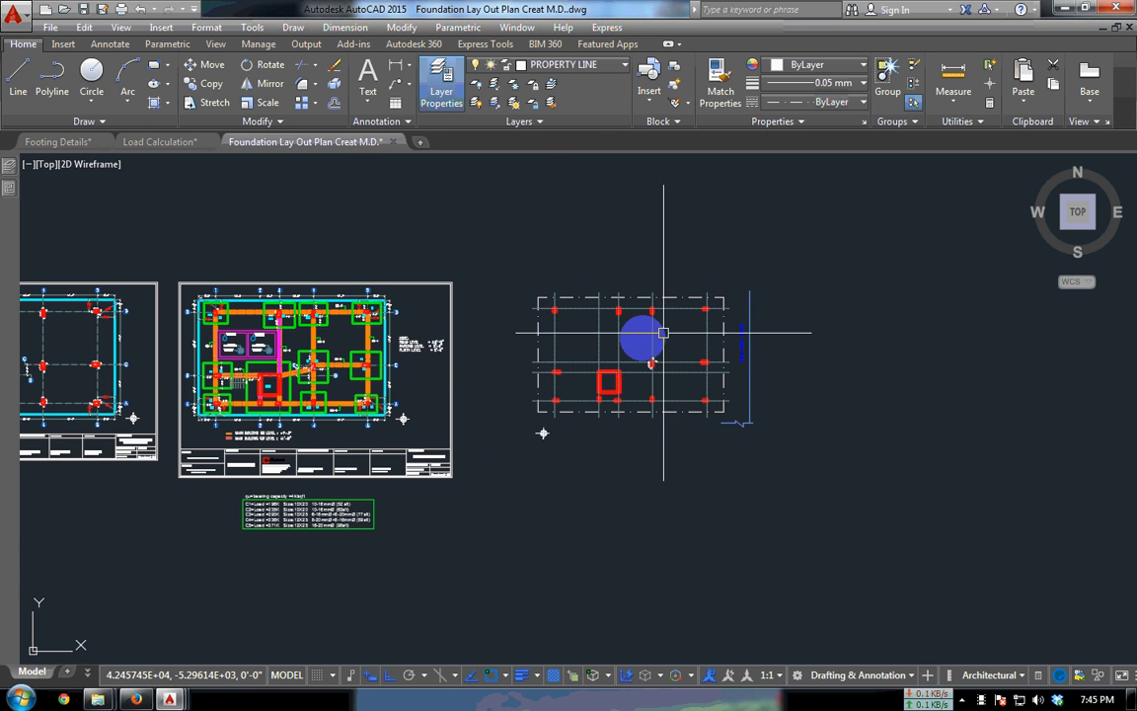
scroll(413, 321, up, 10)
click(248, 346)
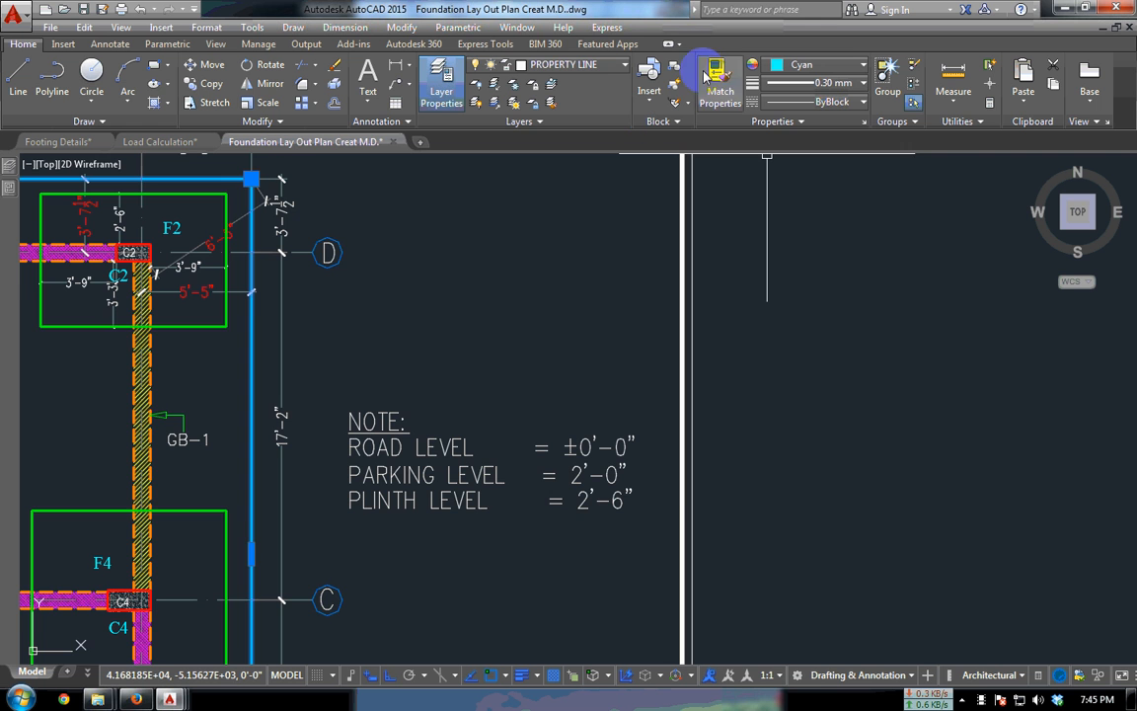
scroll(510, 233, down, 2)
click(893, 247)
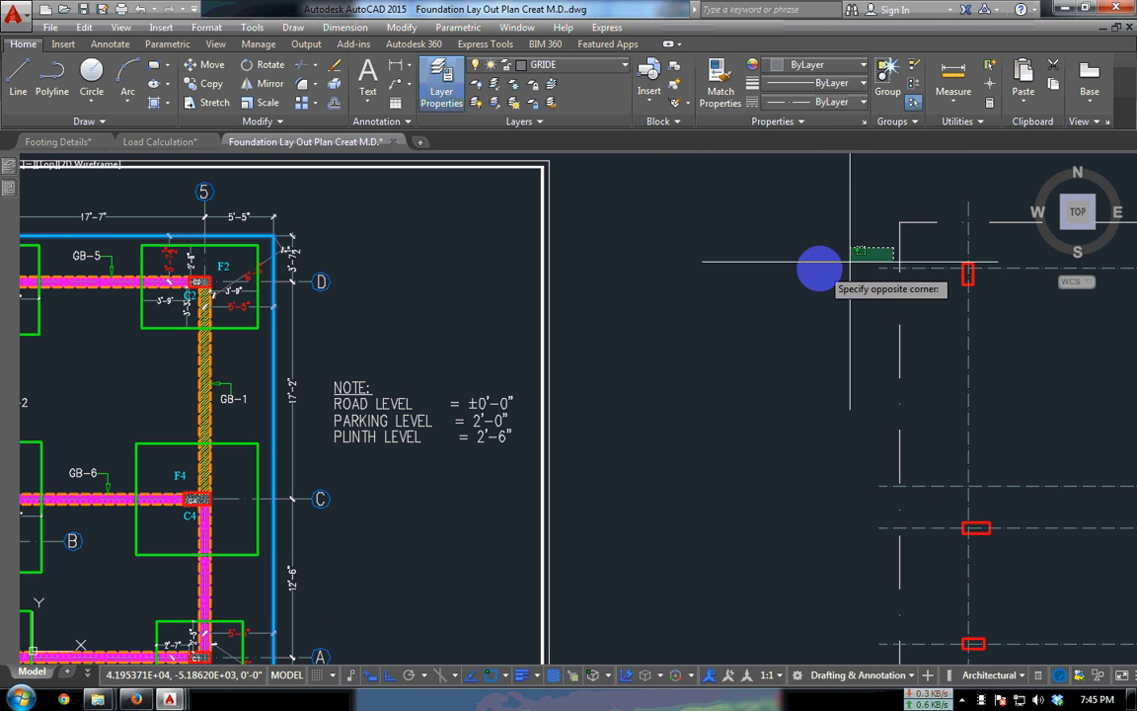
click(876, 234)
middle_drag(817, 245, 444, 243)
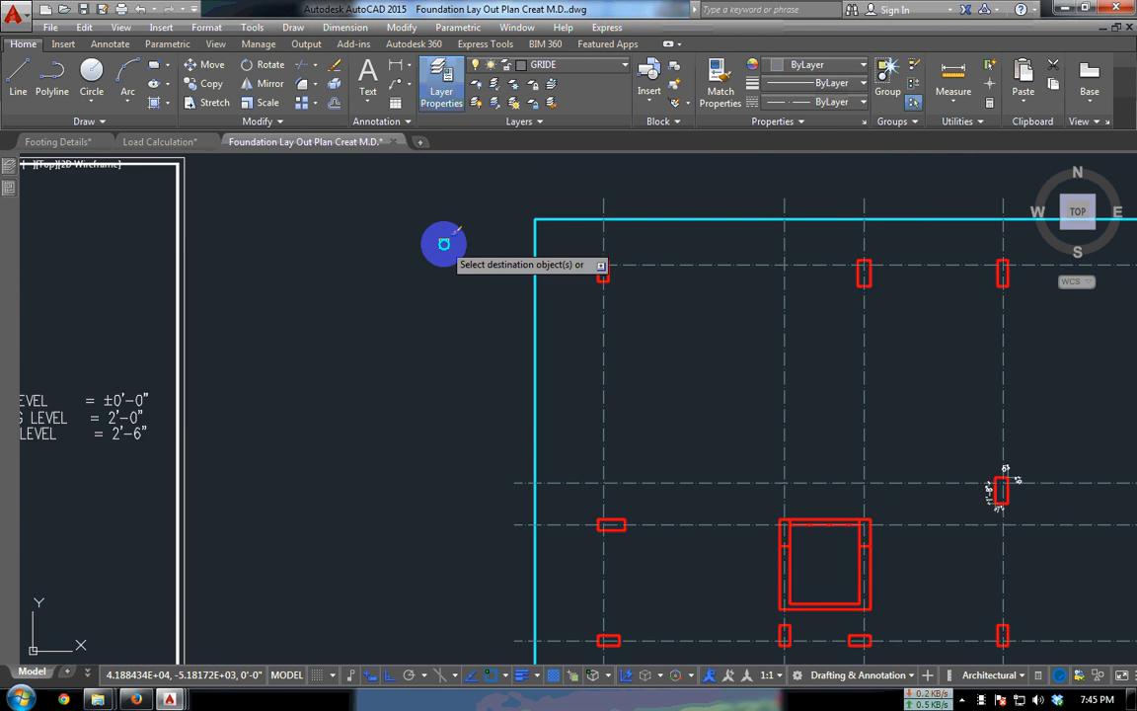
scroll(439, 252, down, 3)
scroll(708, 268, up, 2)
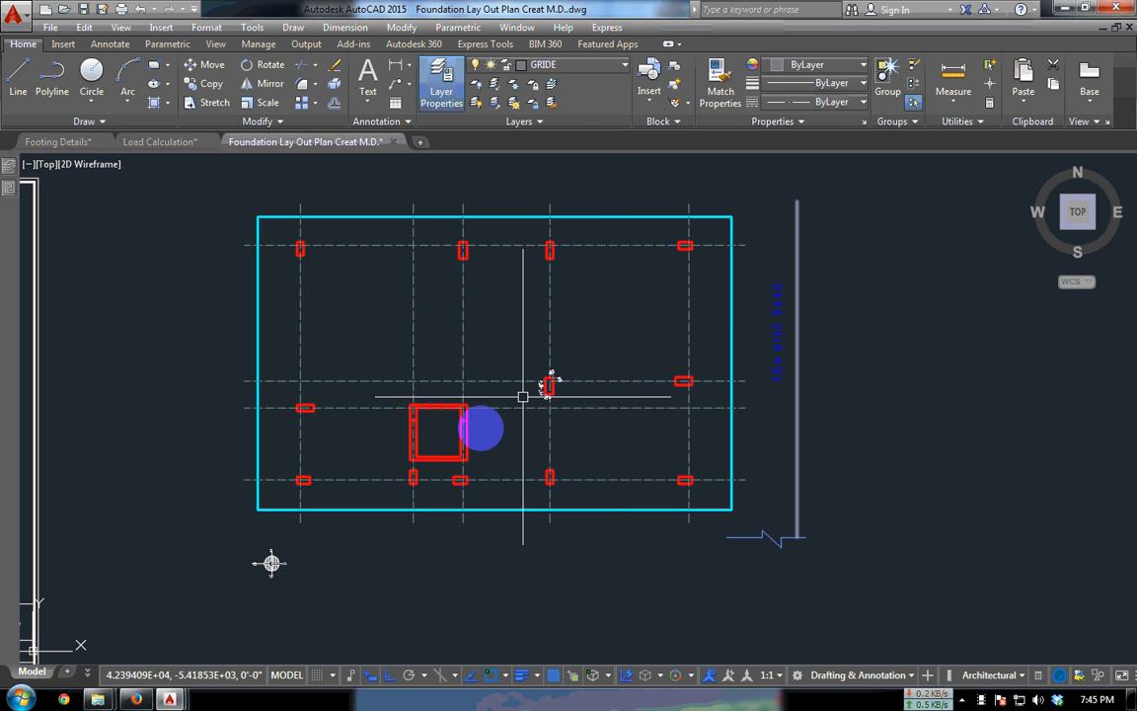
- Make DIM the current layer
scroll(778, 501, up, 4)
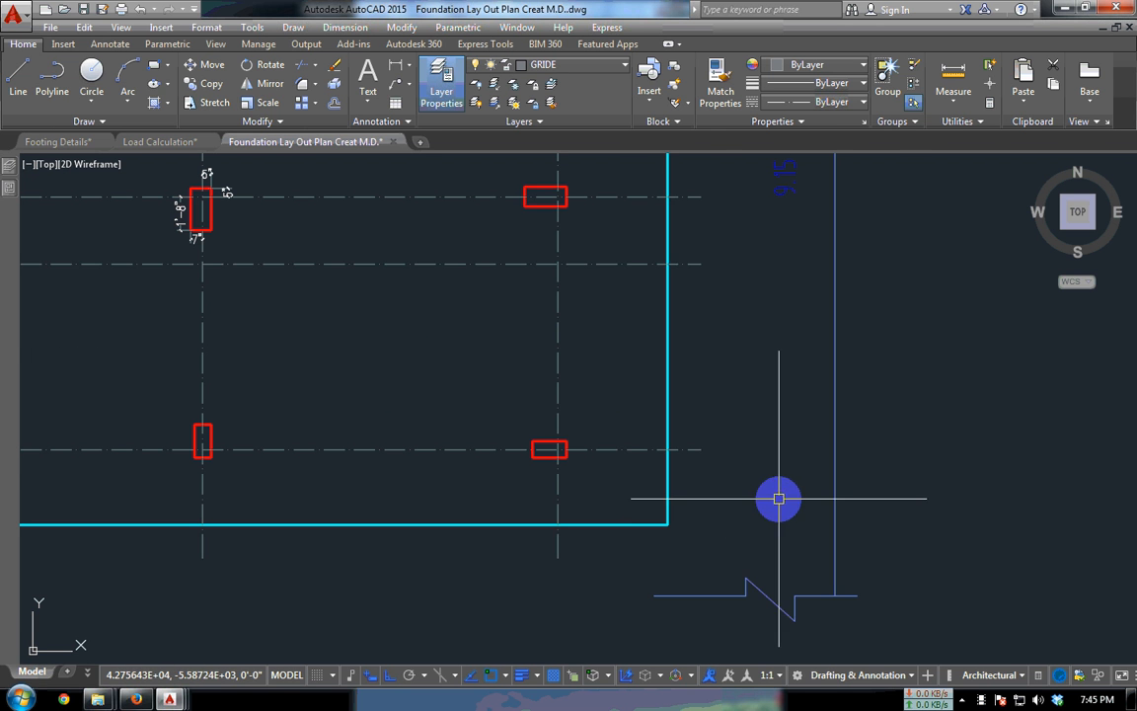
click(579, 67)
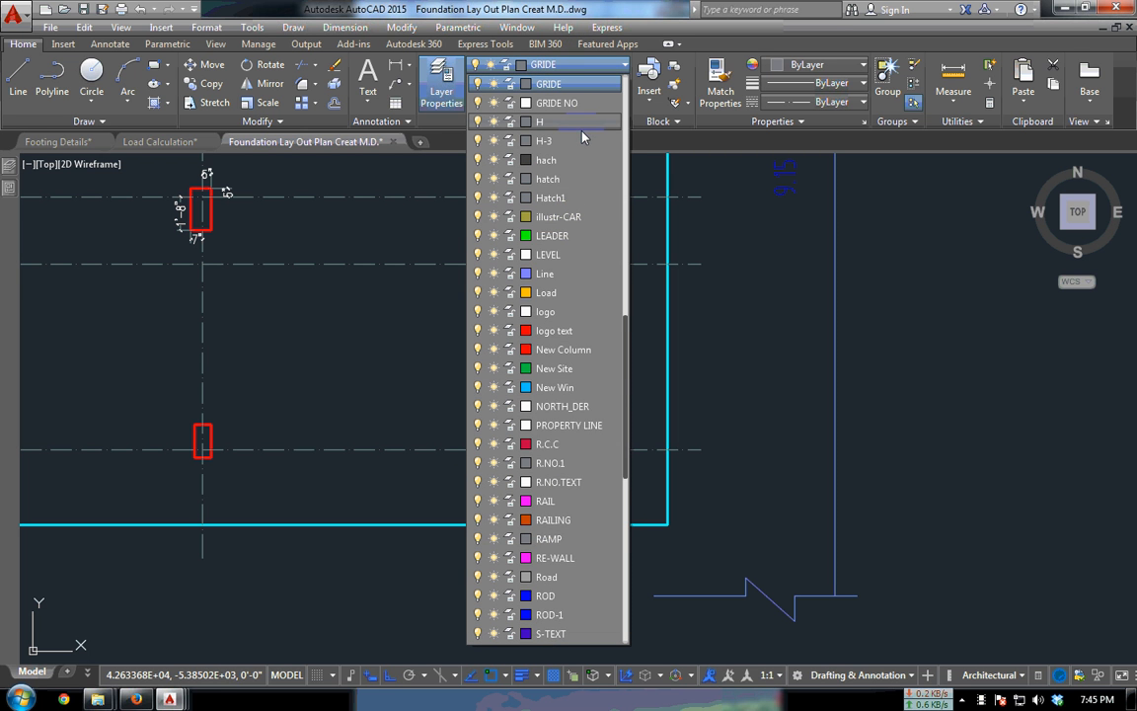
scroll(582, 135, up, 8)
click(543, 103)
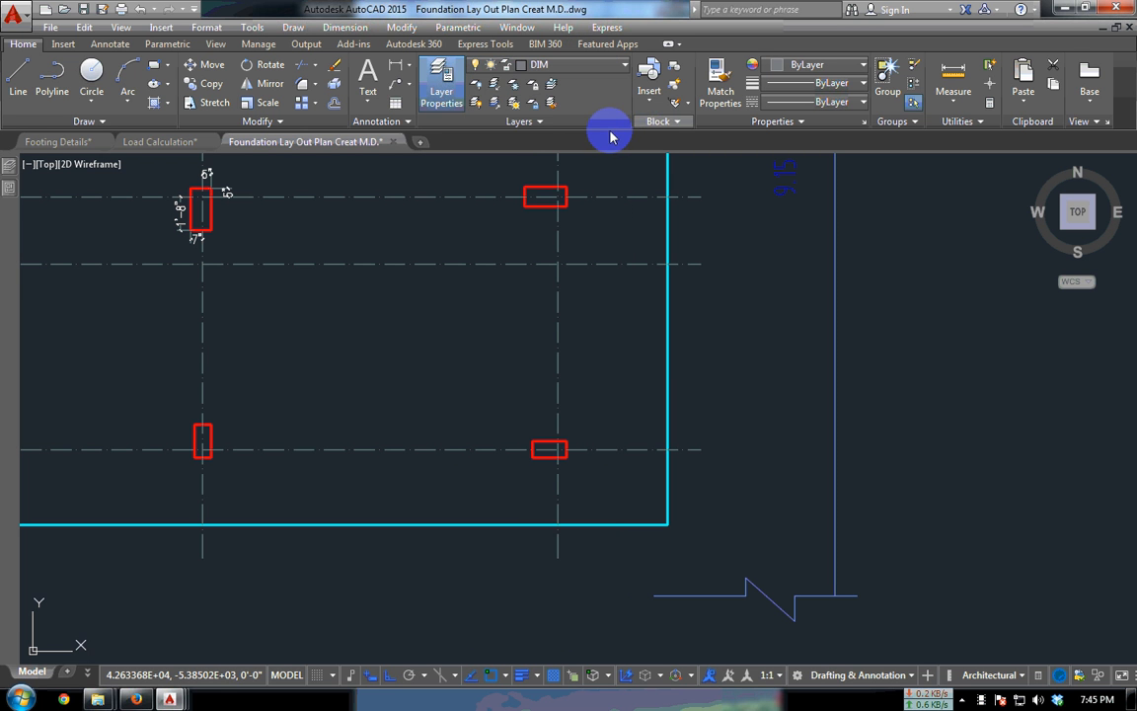
- Set the current dimension style to Dim Gr
click(403, 123)
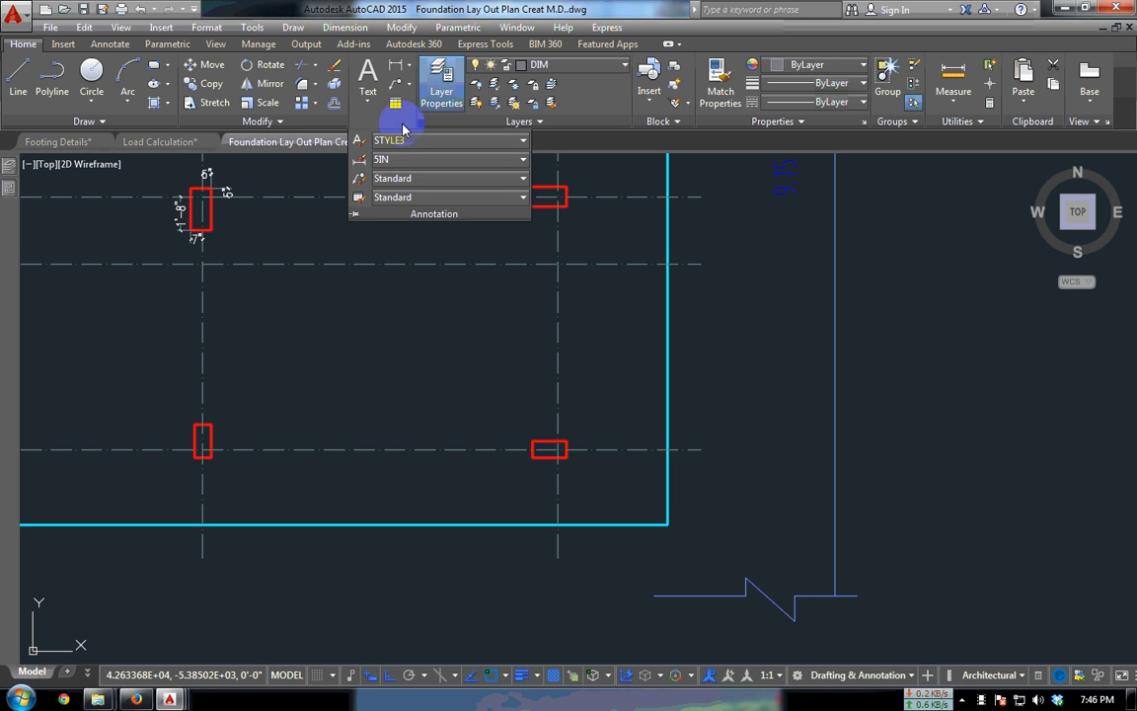
click(441, 160)
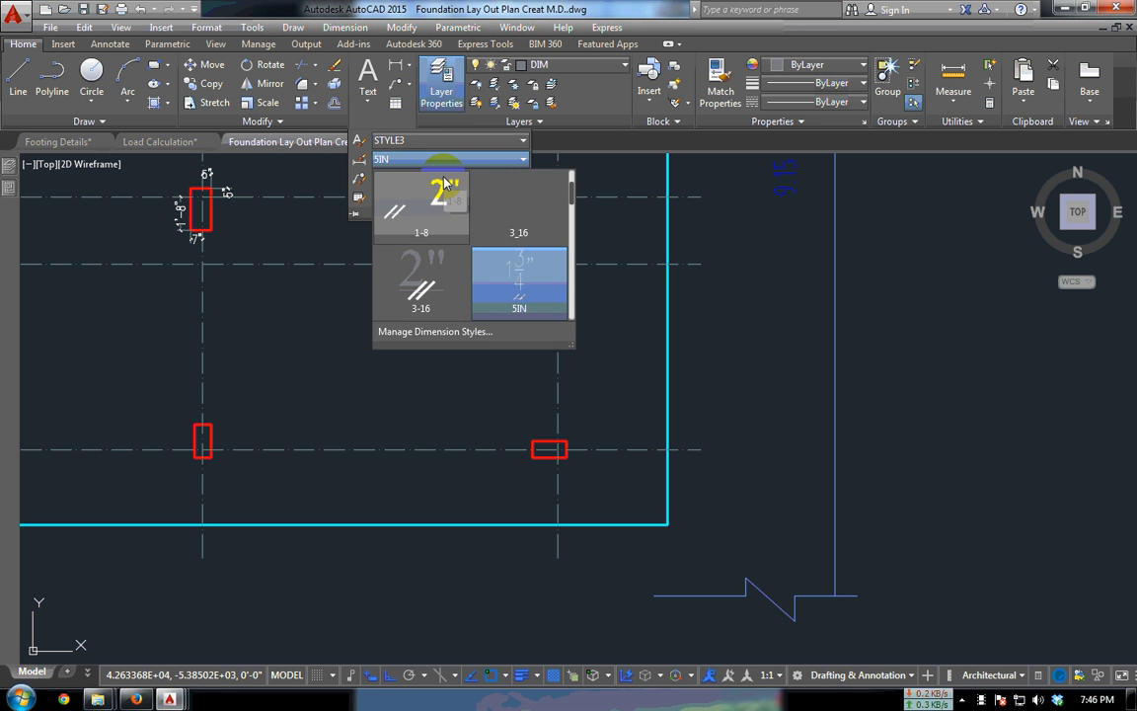
click(570, 223)
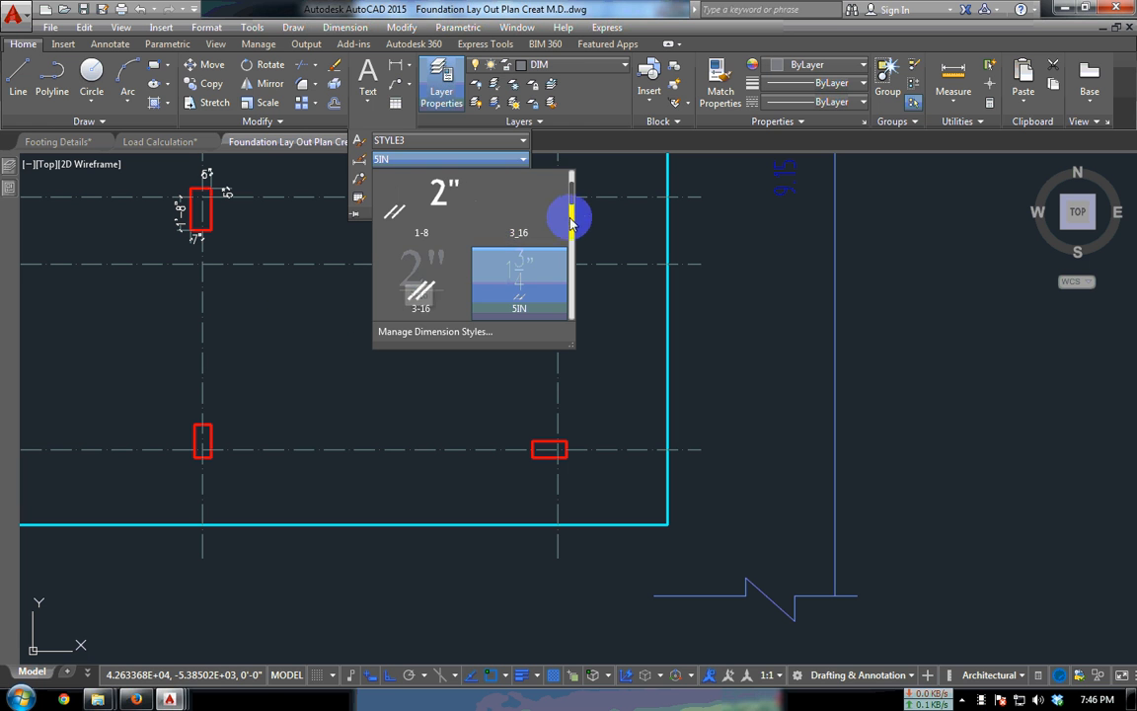
drag(571, 197, 580, 244)
click(505, 247)
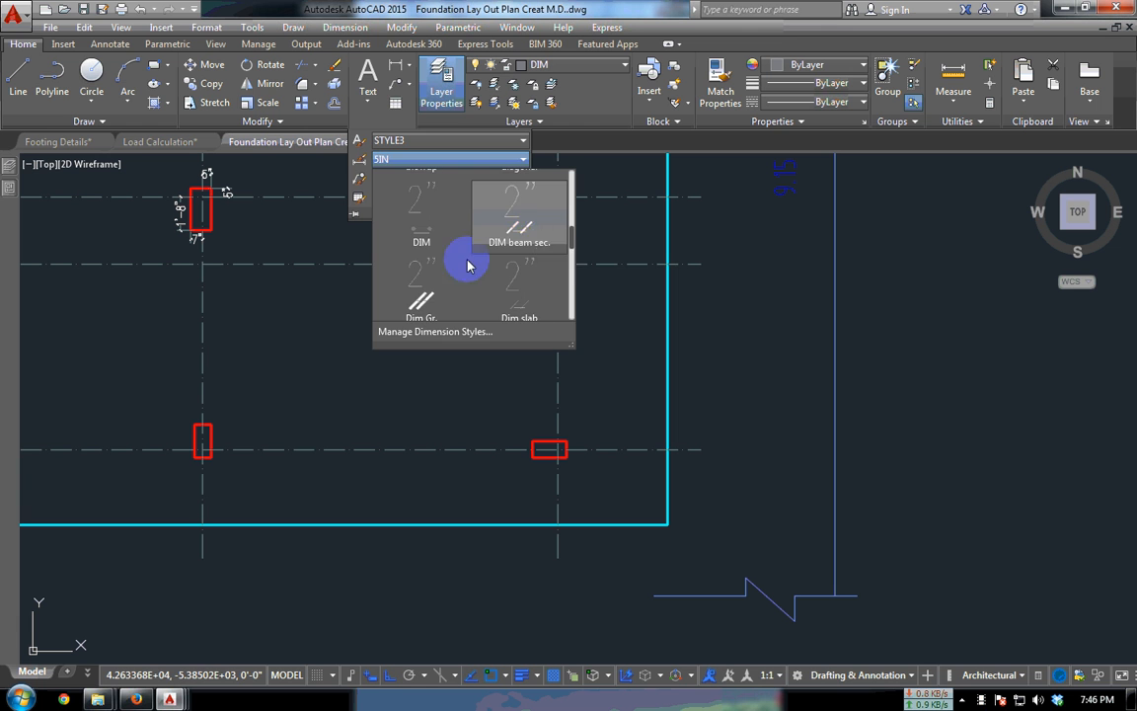
click(422, 286)
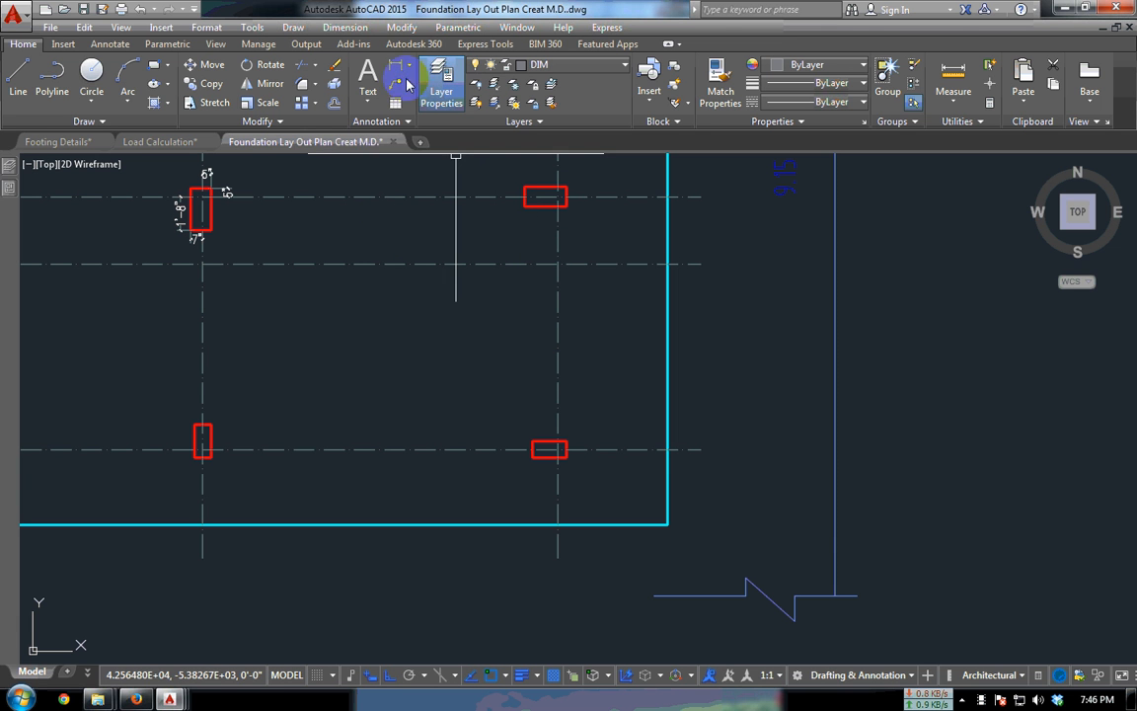
- Dimension the vertical distance from the cyan boundary's lower-right corner to the lowest horizontal grid line
click(667, 524)
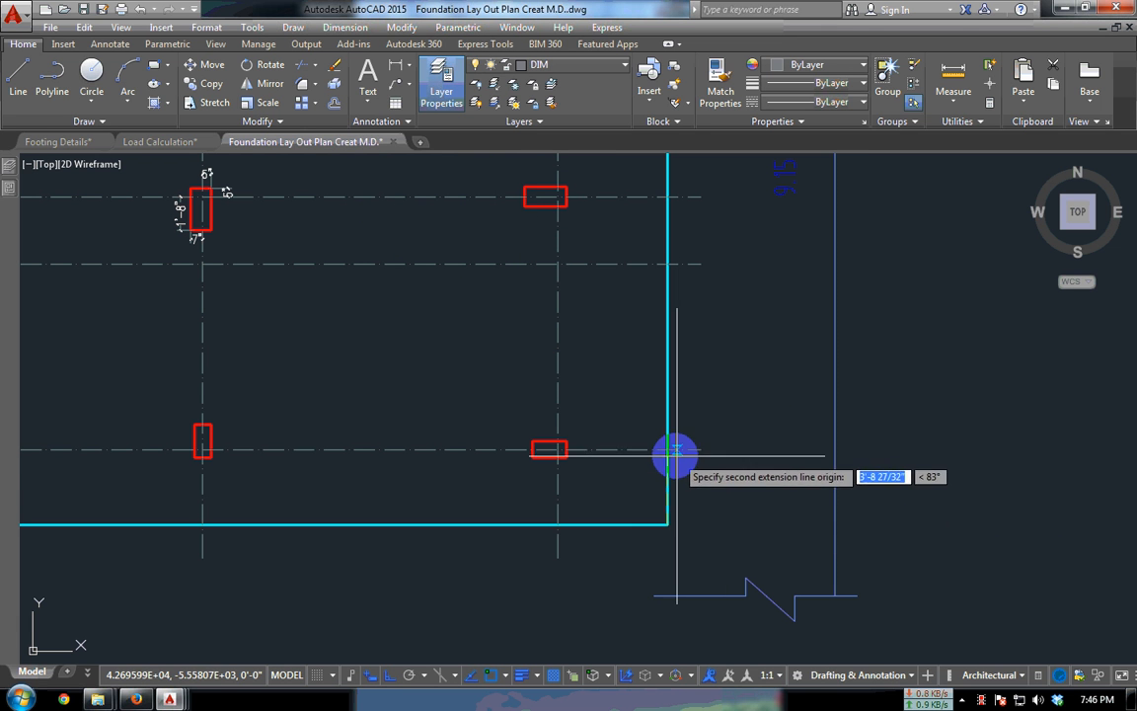
click(668, 450)
scroll(690, 457, up, 2)
- Continue that dimension upward along the right boundary through each horizontal grid line to the boundary's upper-right corner
click(694, 481)
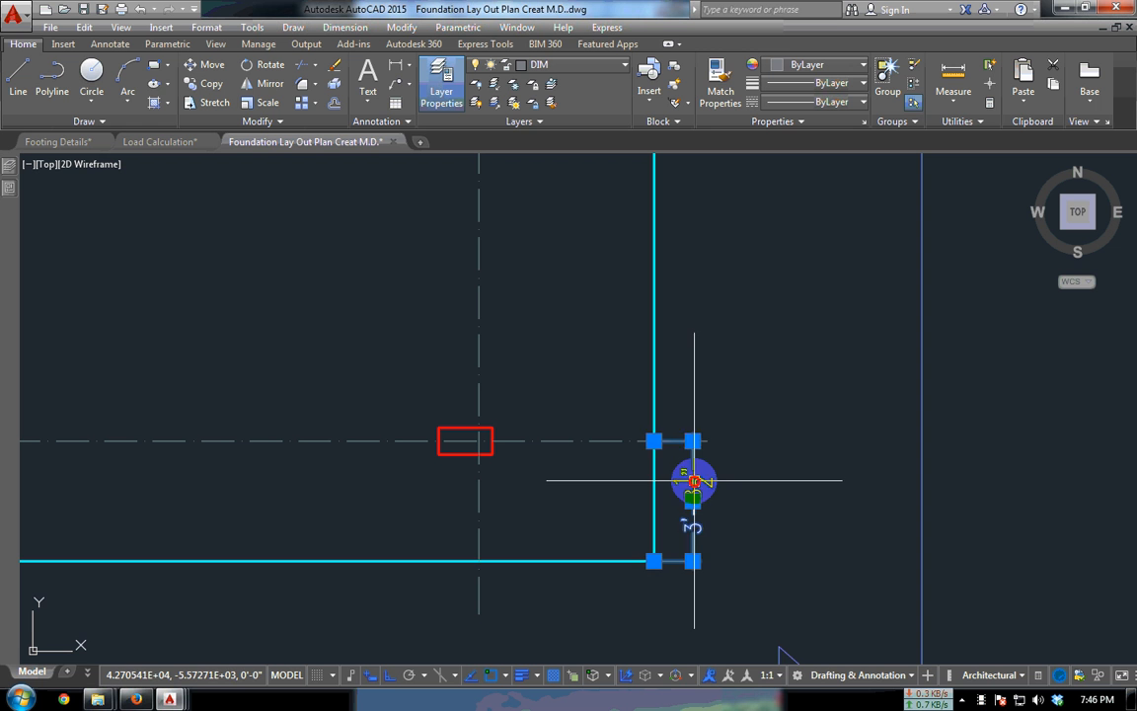
mouse_move(694, 446)
click(731, 491)
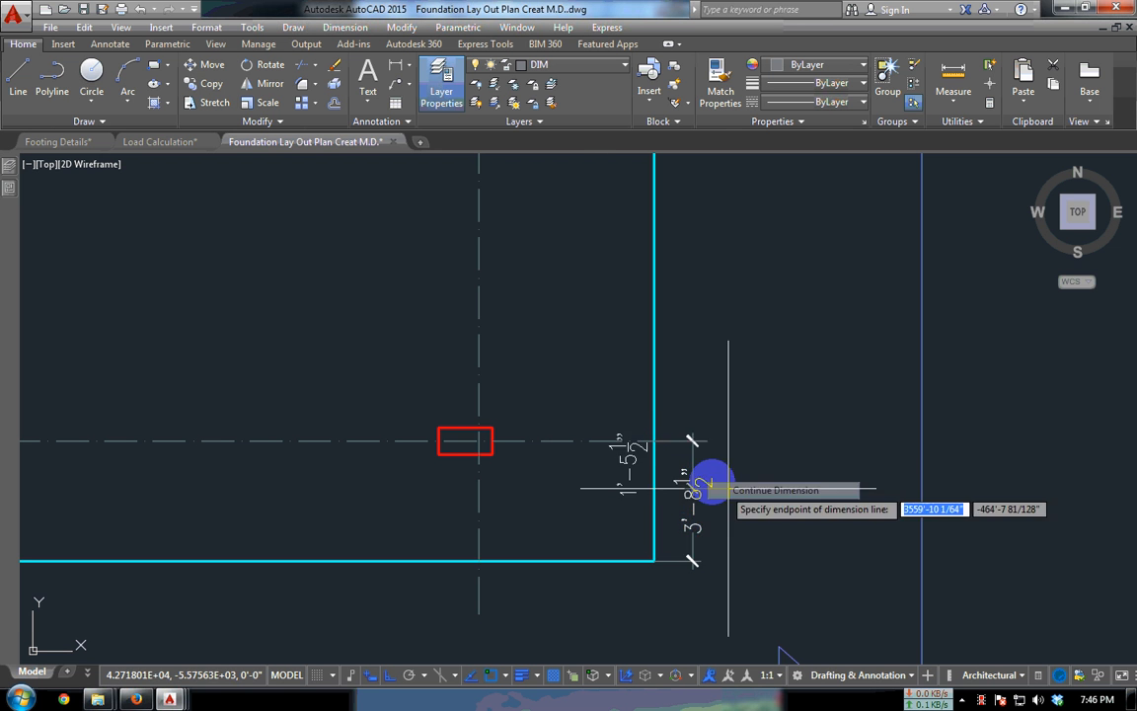
scroll(666, 355, down, 3)
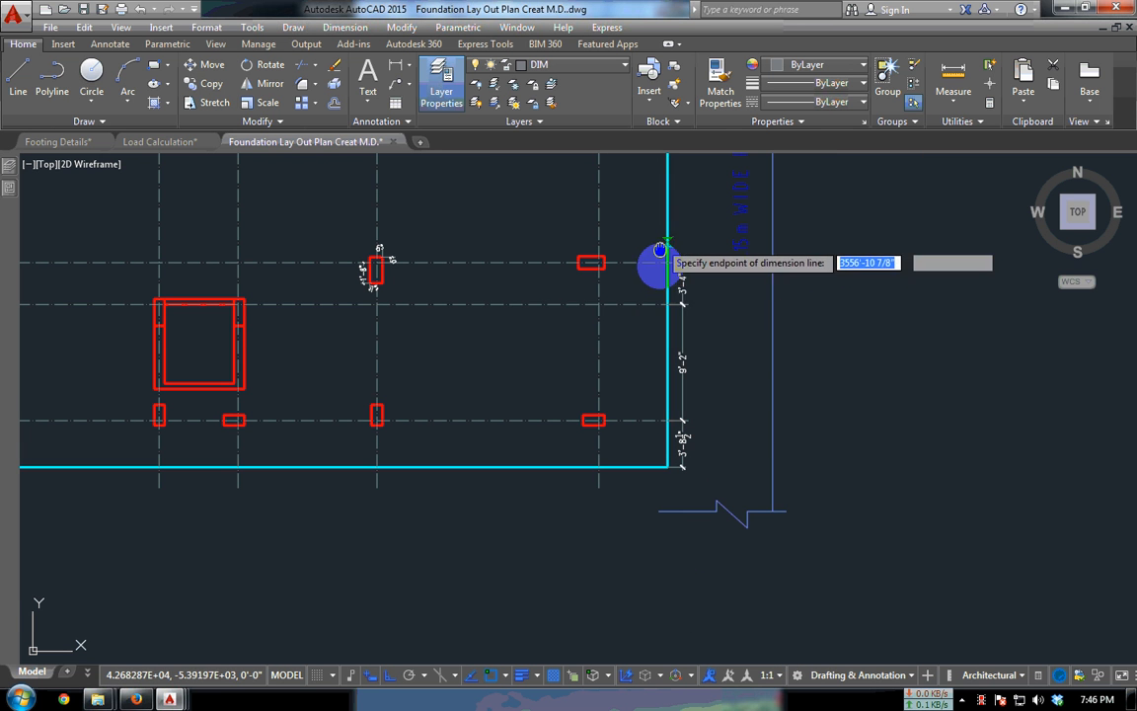
middle_drag(655, 264, 612, 395)
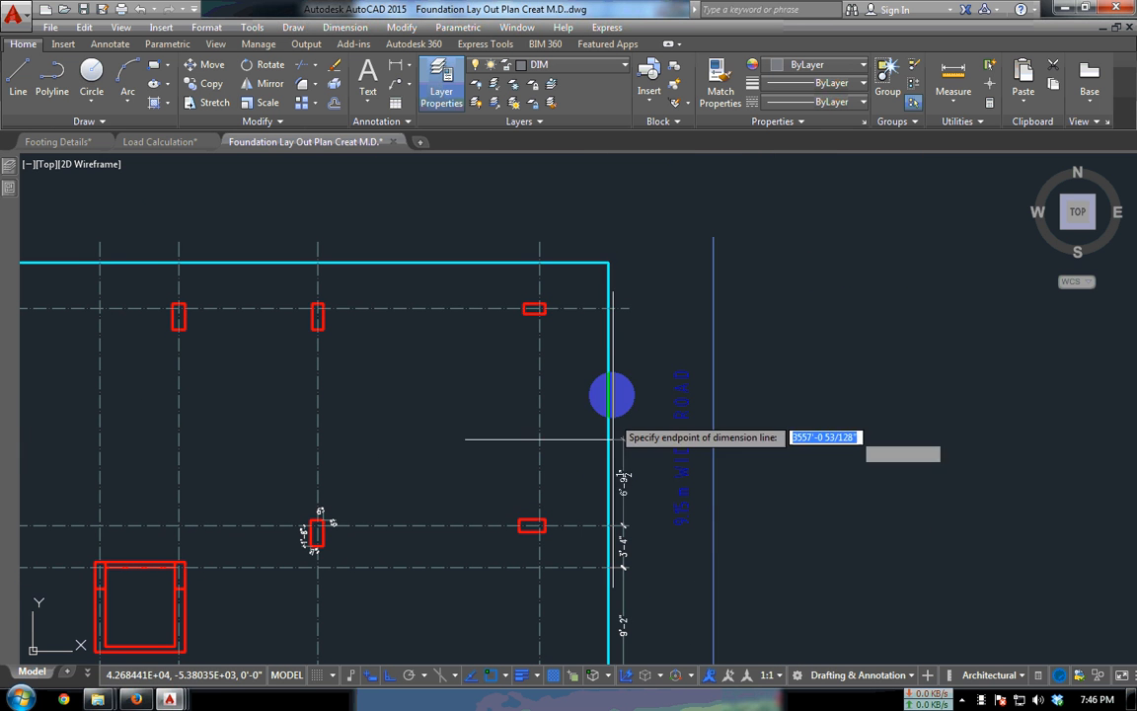
click(608, 262)
scroll(604, 258, up, 2)
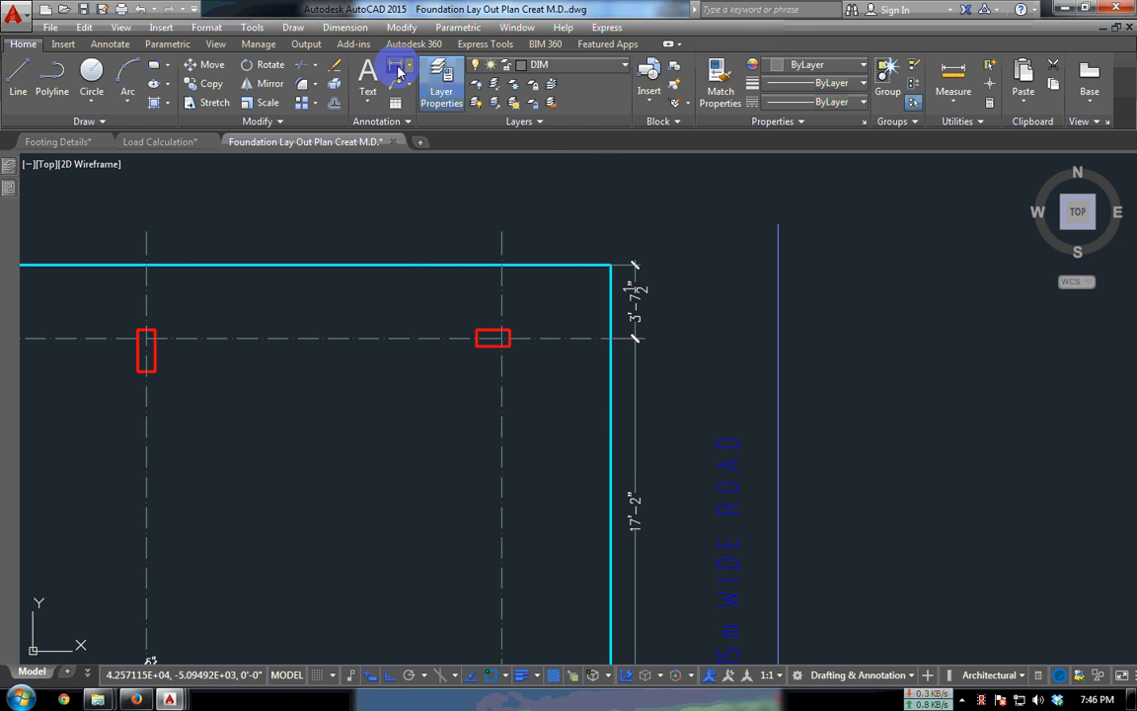
- Dimension the horizontal distance from the cyan boundary's upper-right corner to the nearest vertical grid line, placing it above the boundary
scroll(602, 264, up, 4)
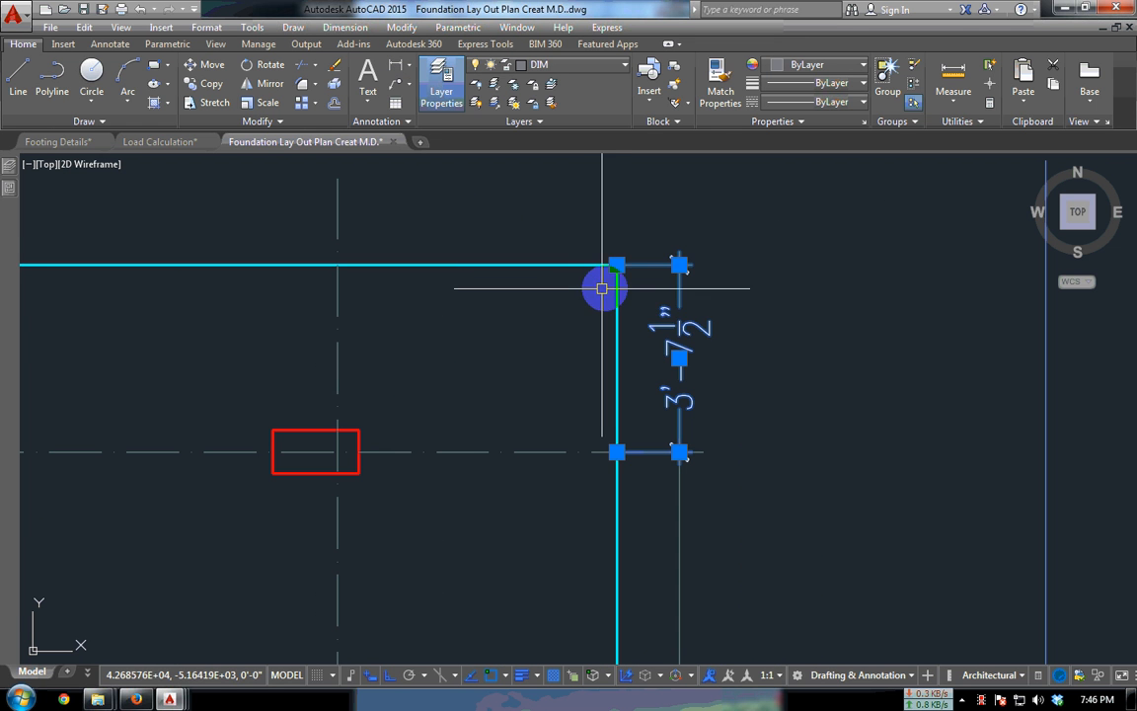
key(Return)
click(615, 265)
click(337, 264)
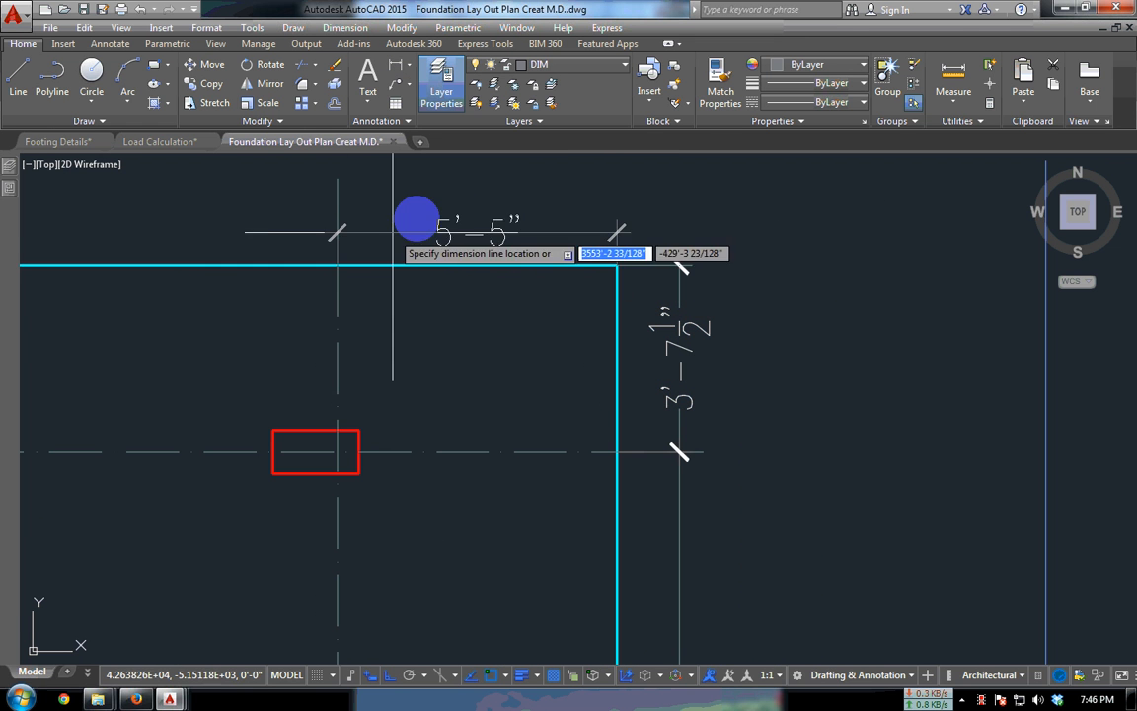
click(411, 217)
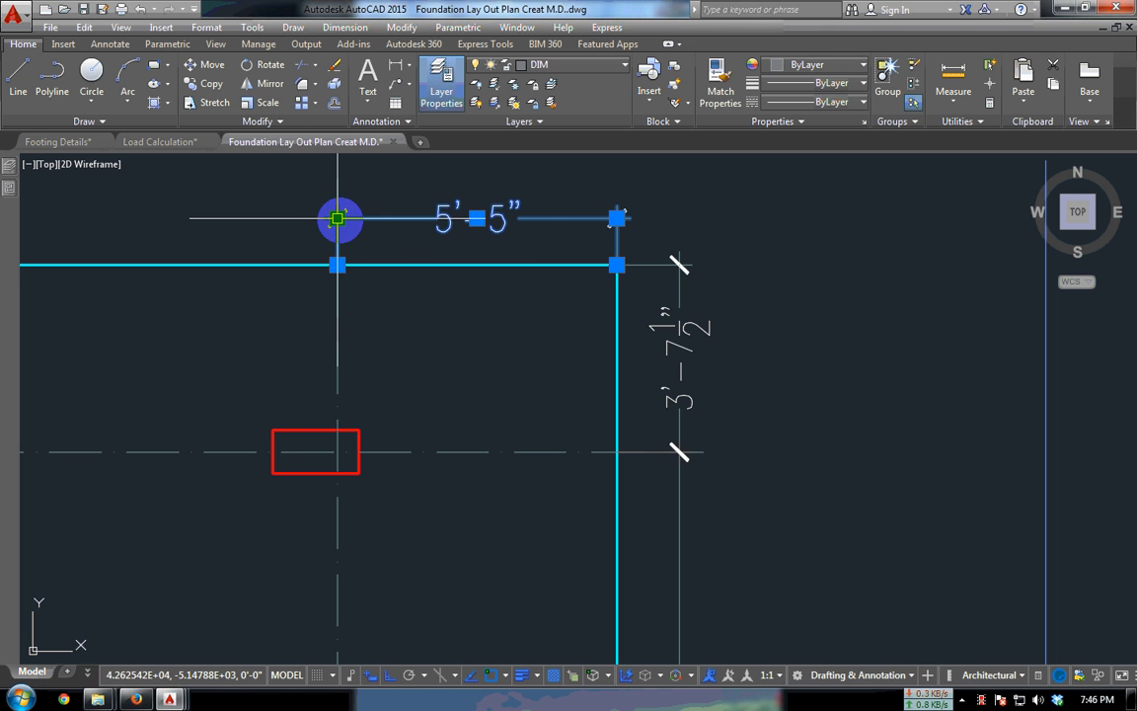
- Continue that dimension leftward along the top boundary through each vertical grid line to the boundary's upper-left corner
mouse_move(338, 218)
click(395, 267)
scroll(632, 306, down, 4)
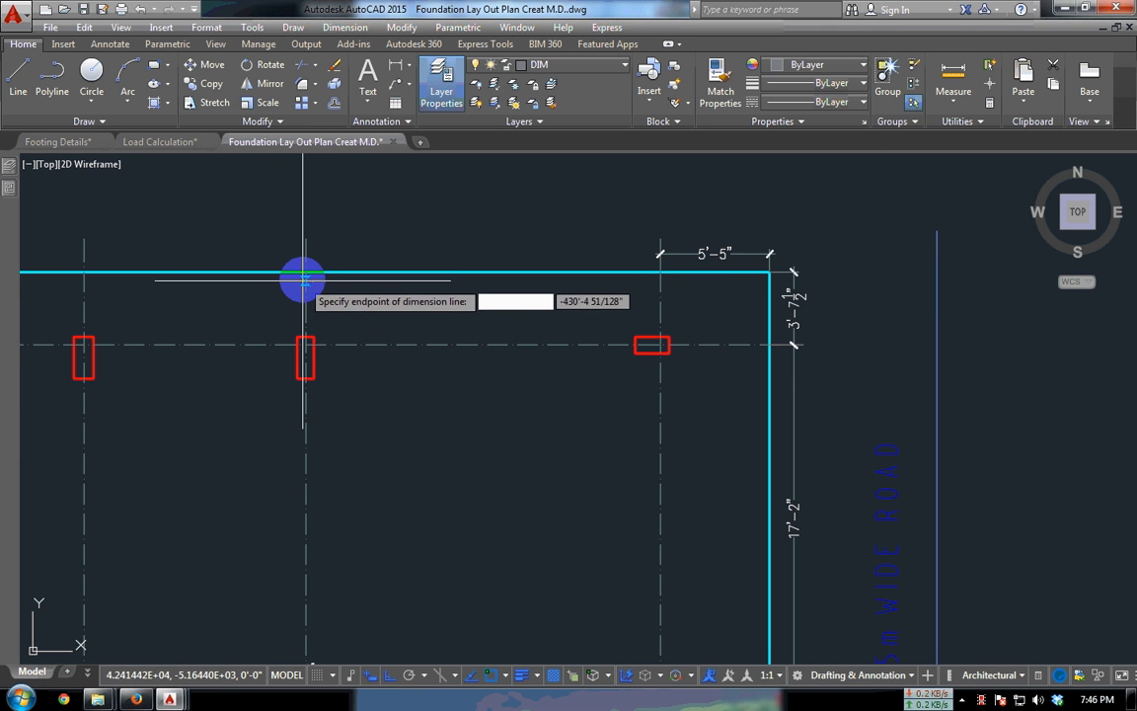
click(303, 280)
middle_drag(276, 294, 713, 310)
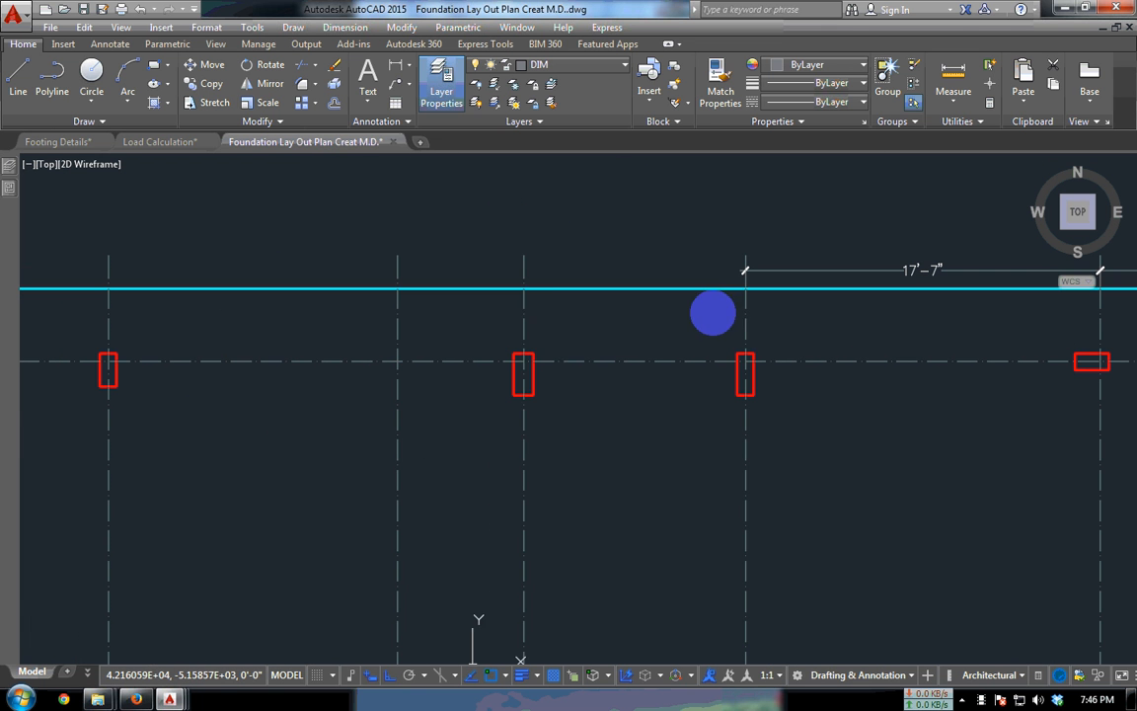
click(526, 292)
click(402, 292)
middle_drag(329, 304, 764, 313)
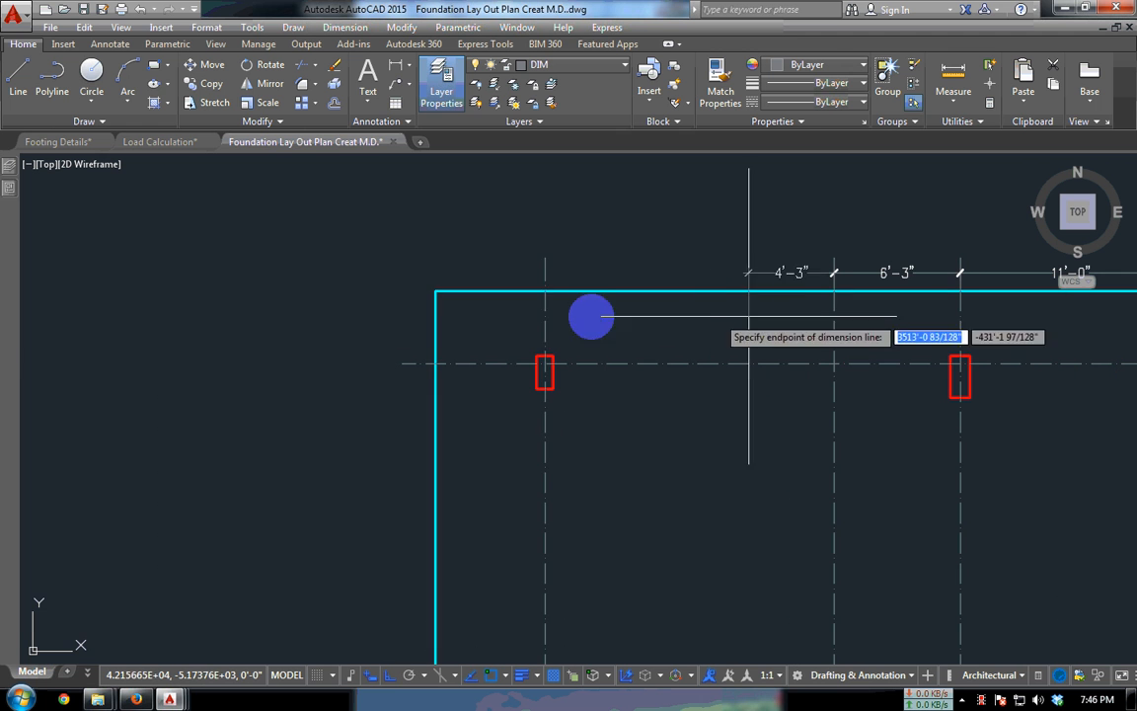
click(545, 292)
click(436, 292)
key(Return)
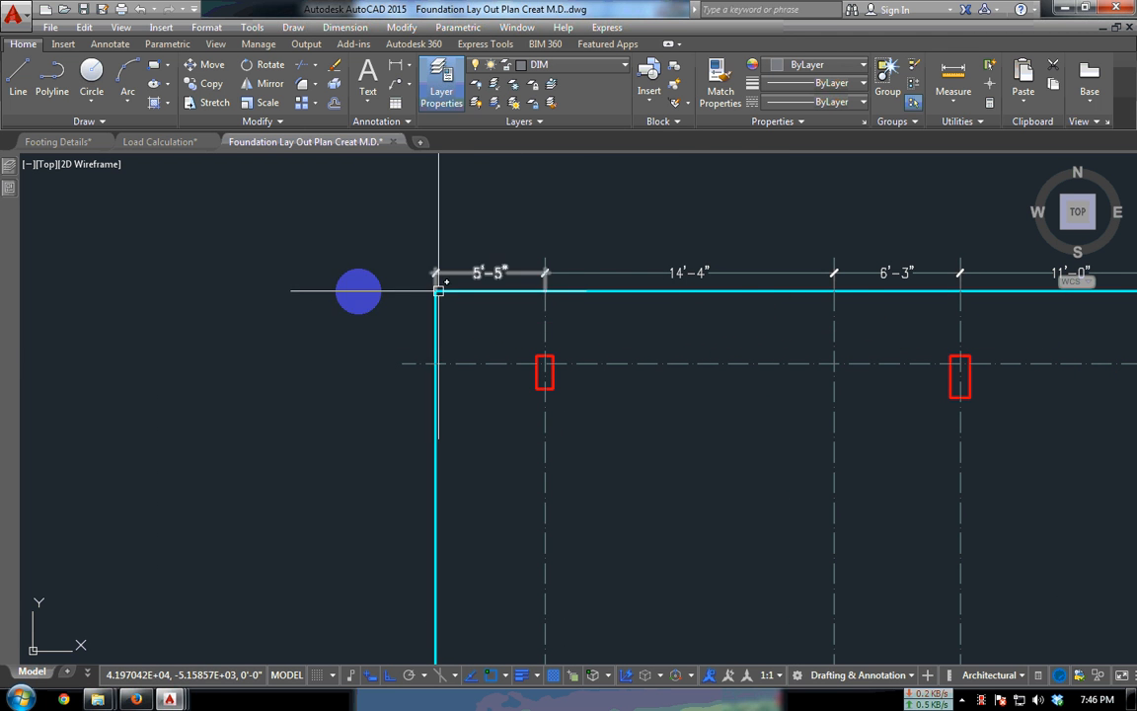
scroll(237, 260, down, 2)
middle_drag(691, 309, 482, 306)
key(Escape)
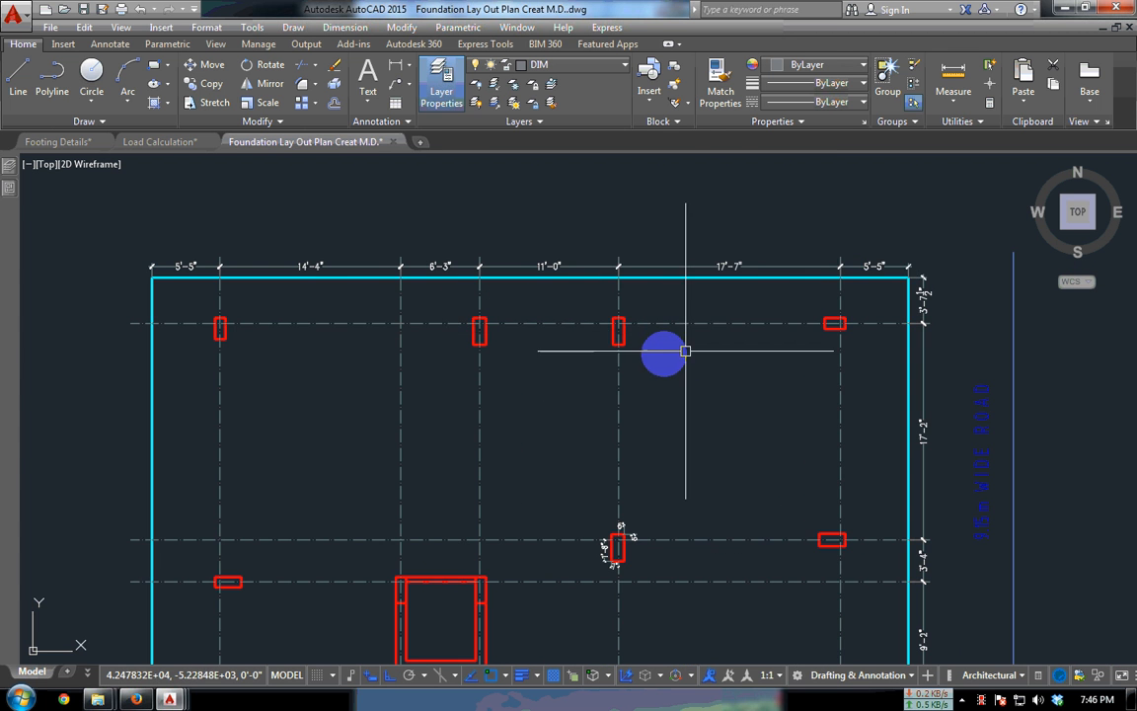
- Dimension the horizontal offset from the vertical grid line to the upper-right column's lower-left corner, placing it below the column
scroll(685, 350, down, 3)
scroll(594, 329, up, 3)
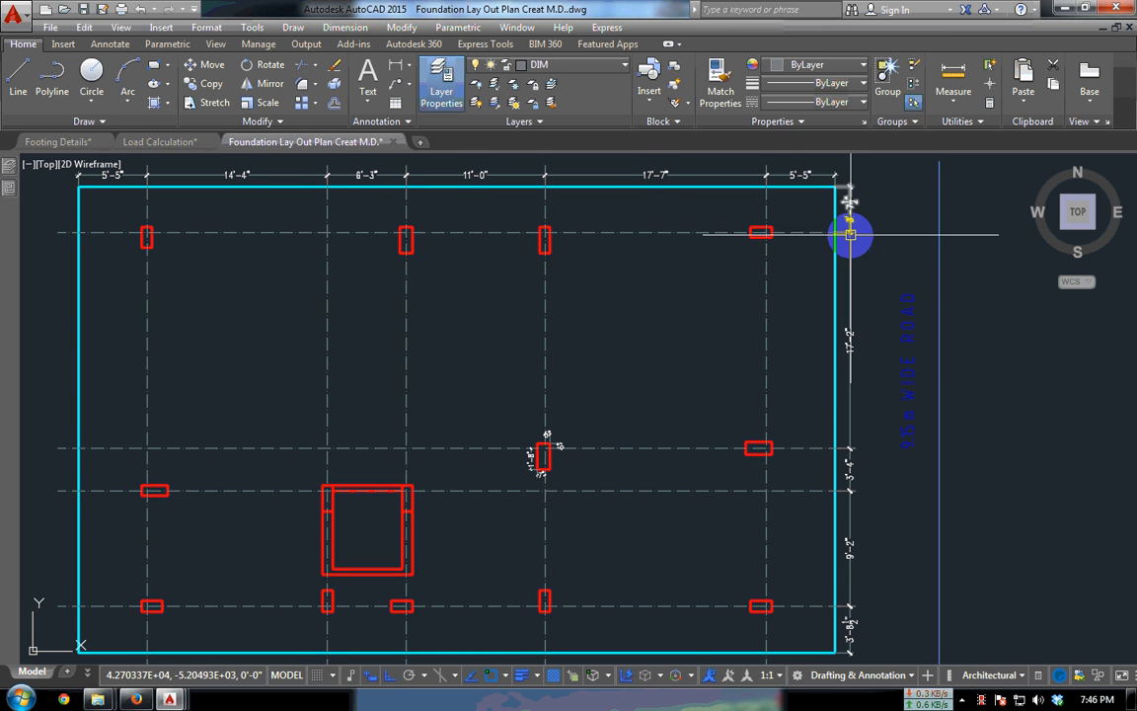
scroll(803, 215, up, 4)
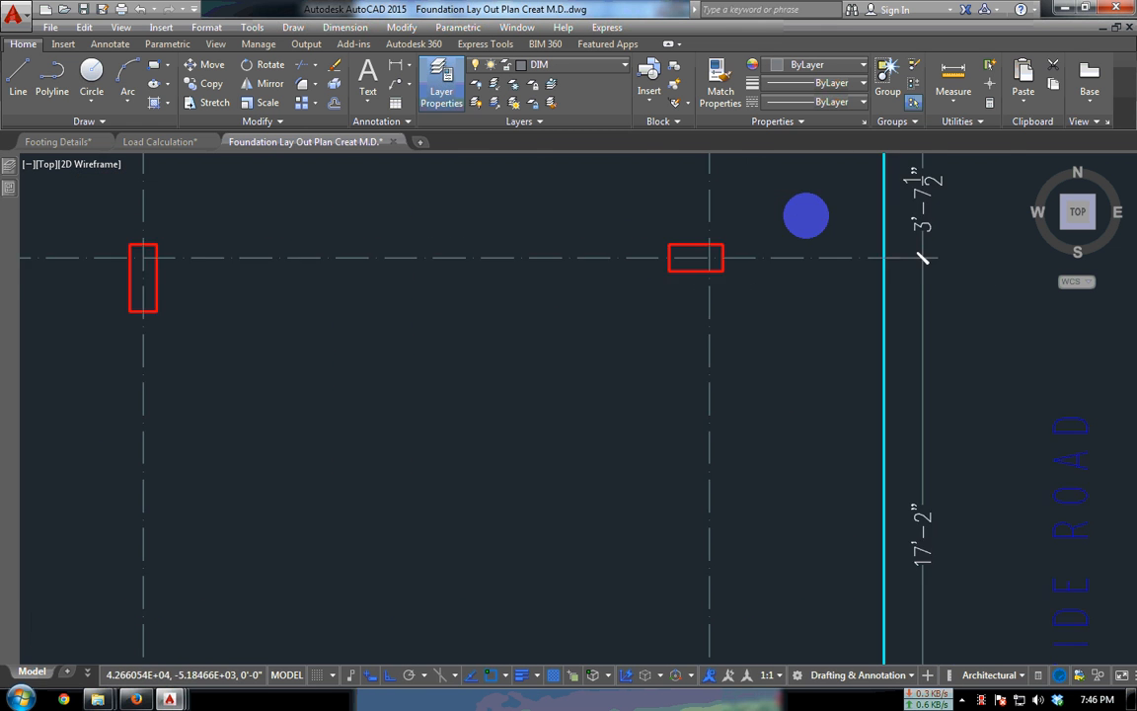
scroll(806, 215, up, 5)
key(Return)
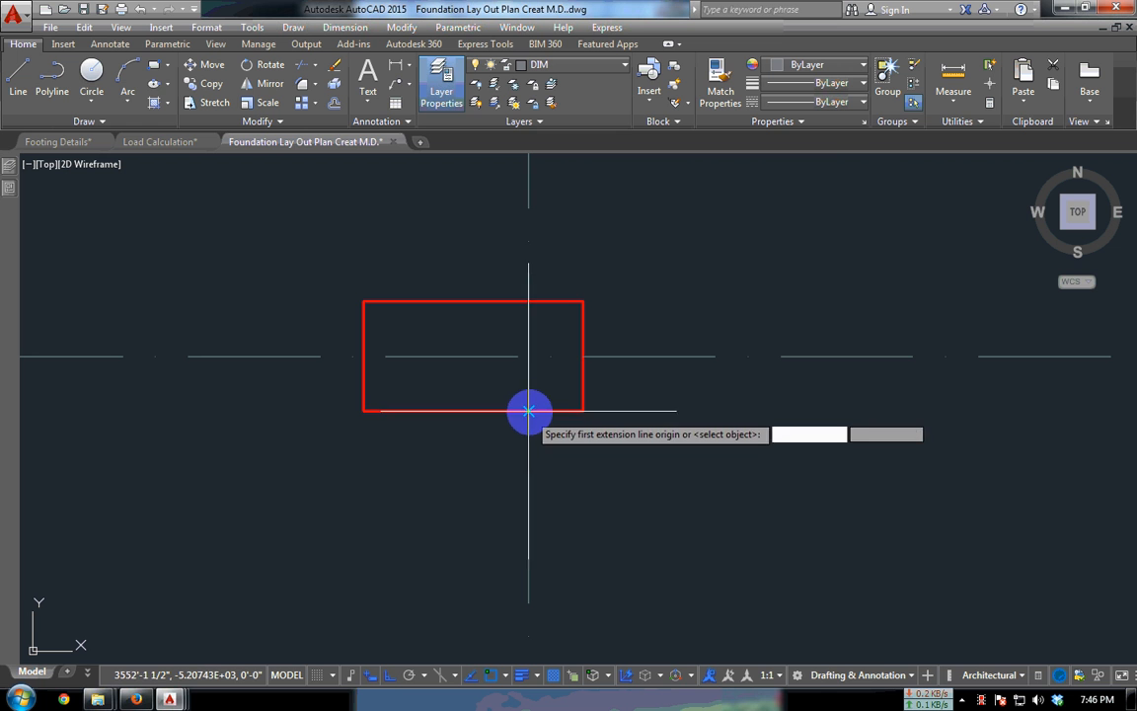
click(528, 410)
click(365, 412)
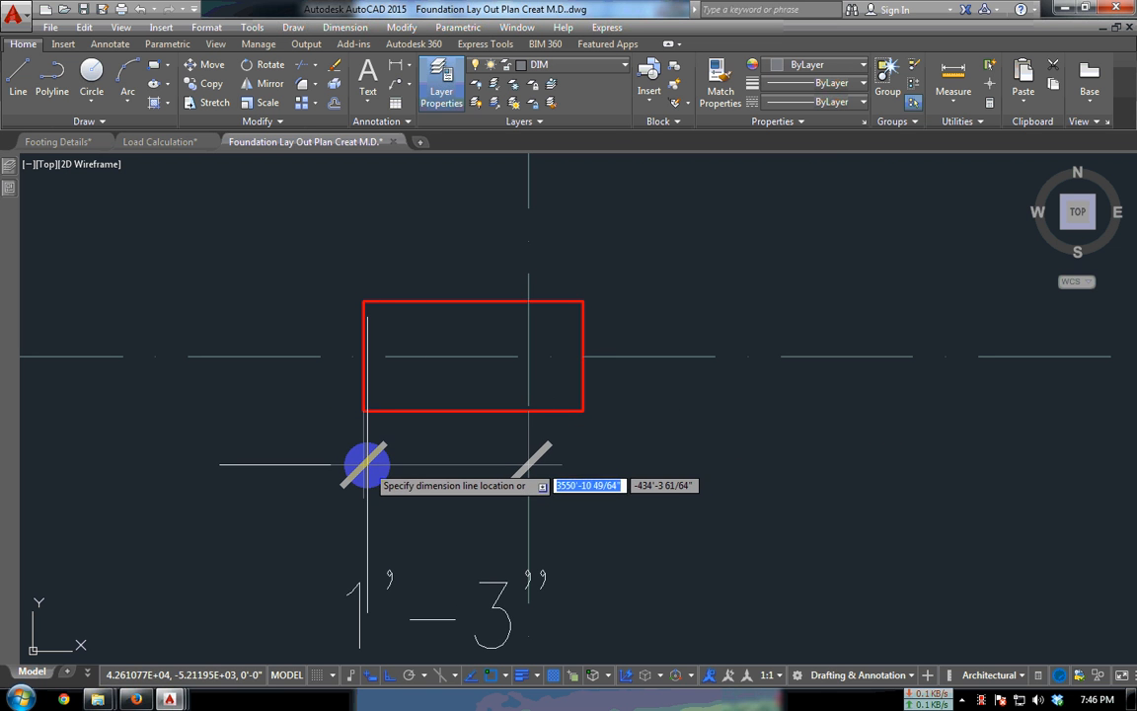
click(368, 476)
key(Return)
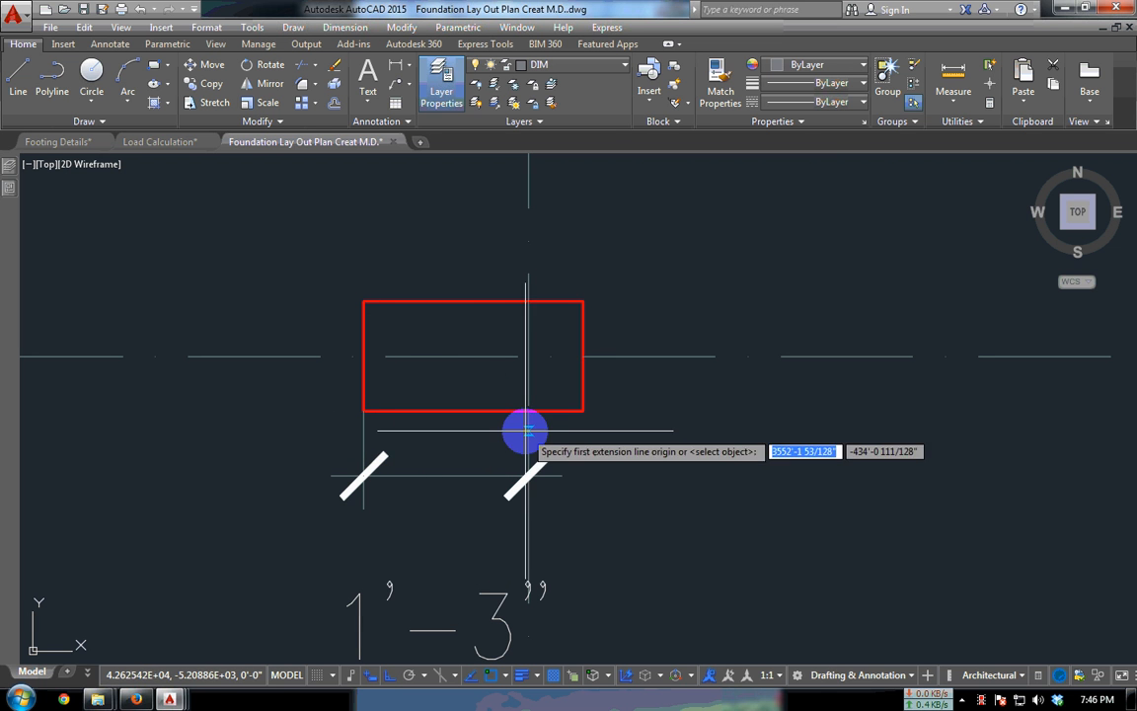
key(Escape)
- Relocate that dimension's left extension origin to the column's lower-right corner so it spans the grid line and right edge
click(473, 474)
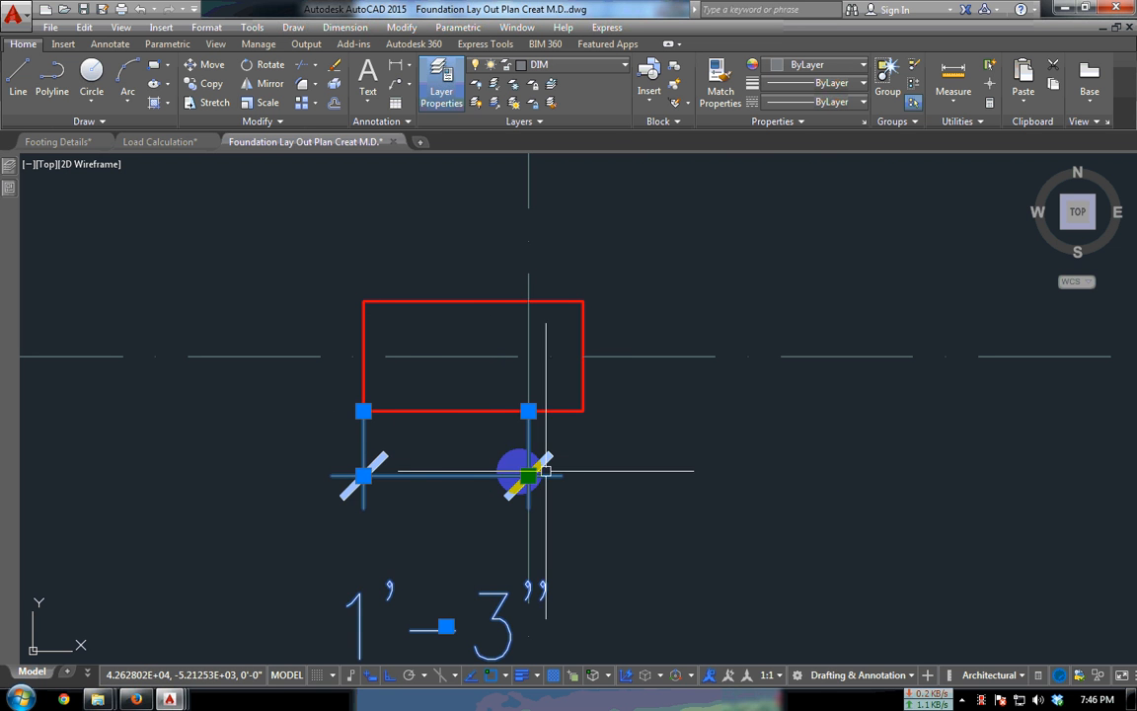
click(364, 411)
click(583, 411)
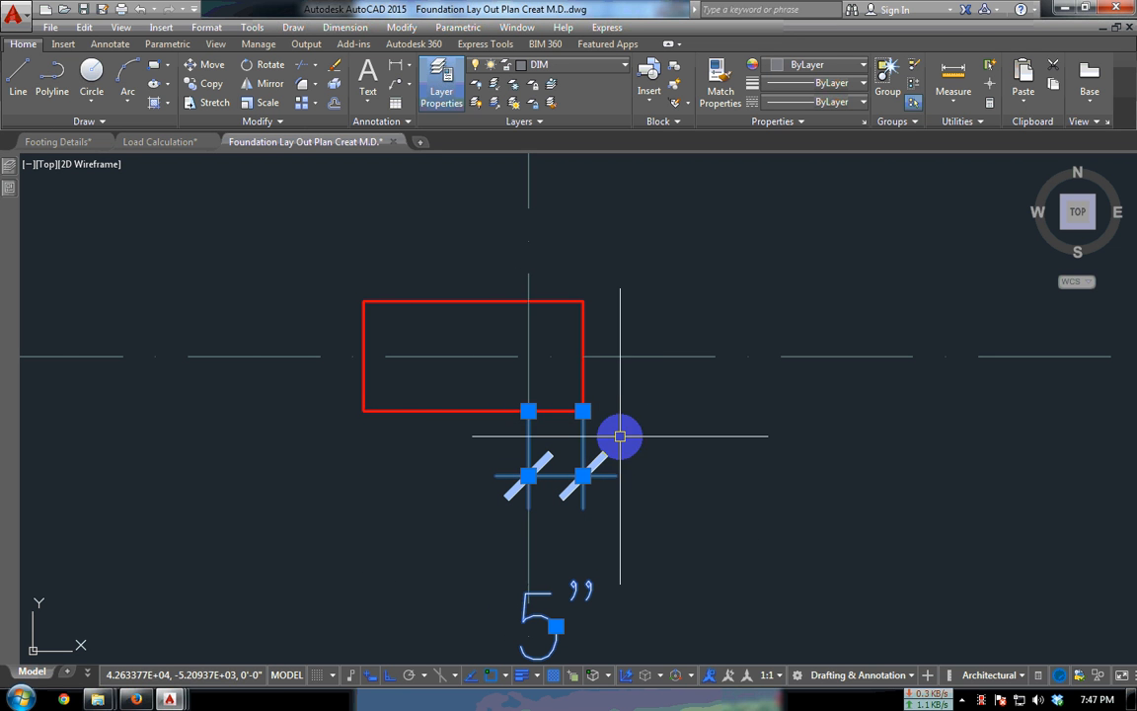
- Dimension the vertical offset from the horizontal grid line to the column's upper-right corner, placing it right of the column
key(Return)
click(583, 357)
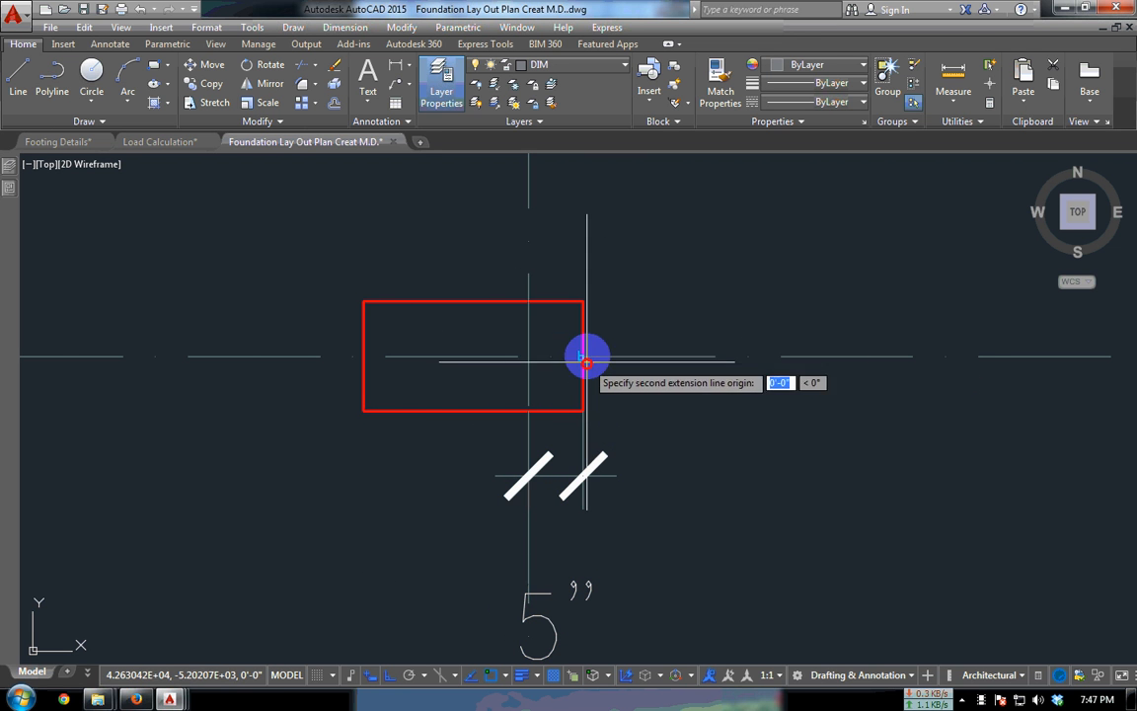
click(583, 302)
click(655, 302)
- Dimension the horizontal offset from the column's upper-left corner to the vertical grid line, placing it above the column
key(Return)
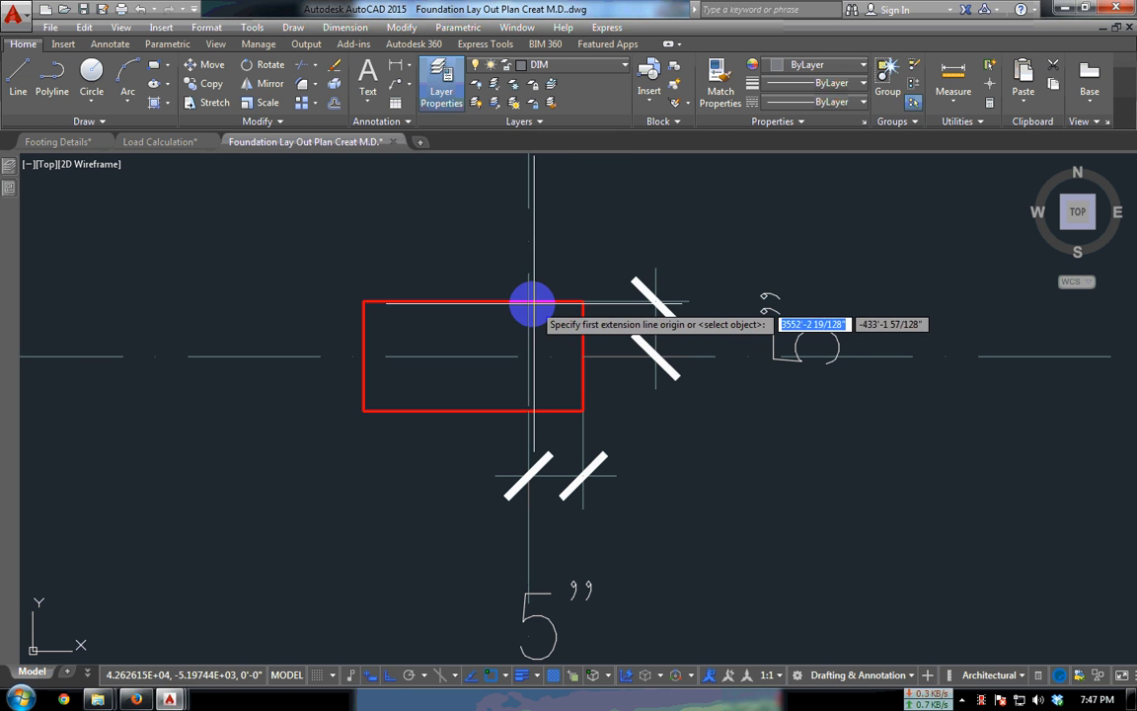
click(363, 302)
click(528, 302)
click(357, 255)
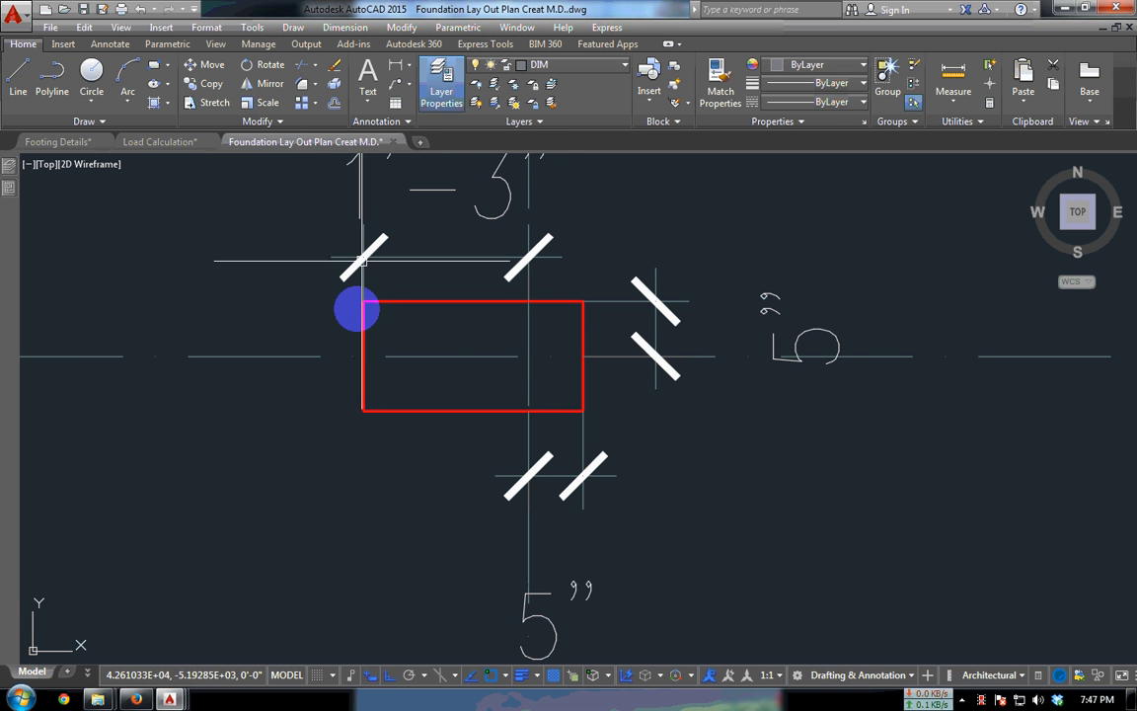
- Dimension the vertical offset from the horizontal grid line to the column's lower-left corner, placing it left of the column
key(Return)
click(359, 358)
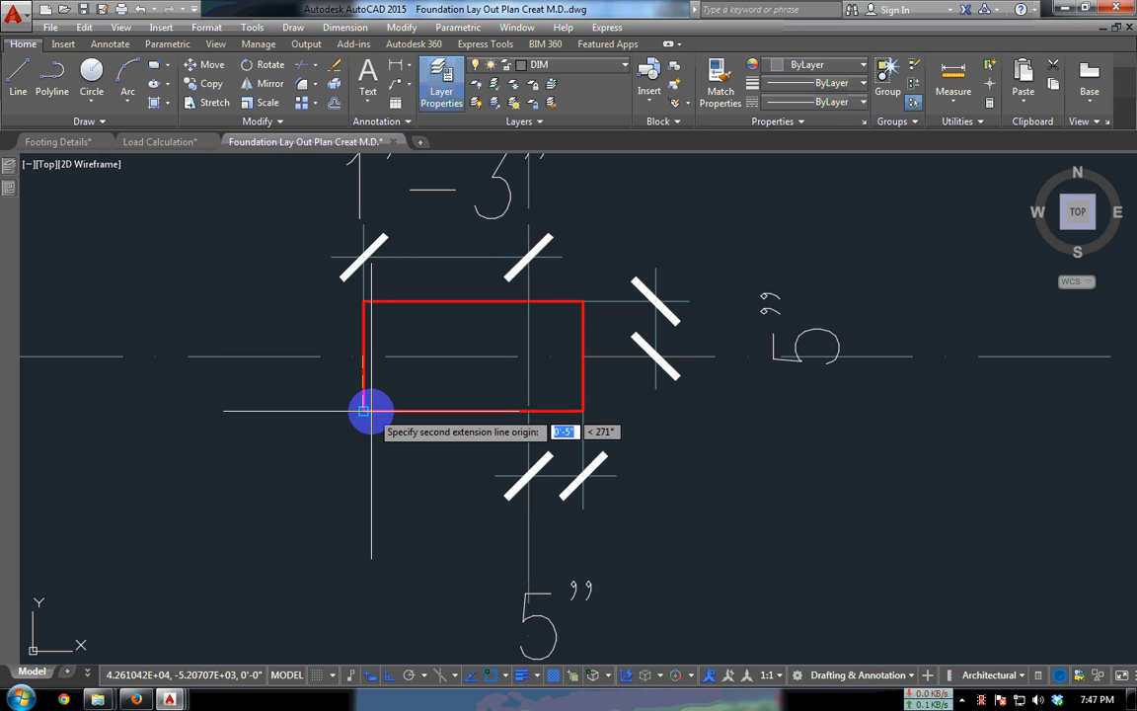
click(367, 409)
click(280, 411)
- Apply the 5IN dimension style to the horizontal offset dimension above the upper-right column
scroll(406, 423, down, 5)
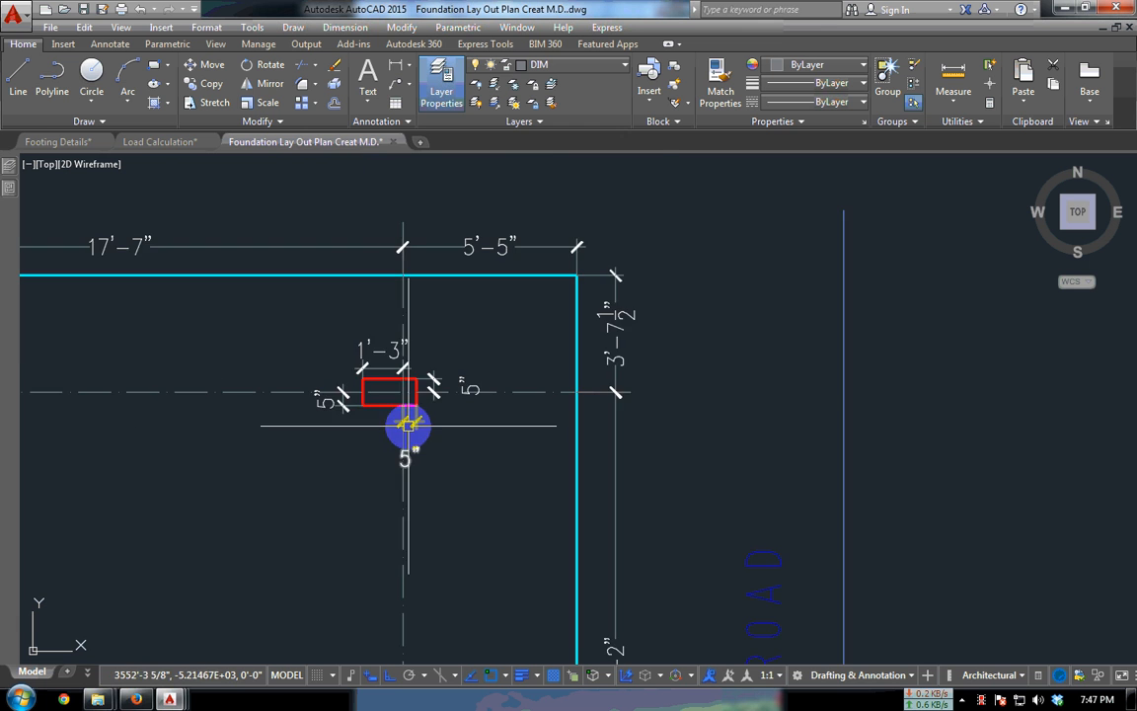
scroll(426, 403, up, 2)
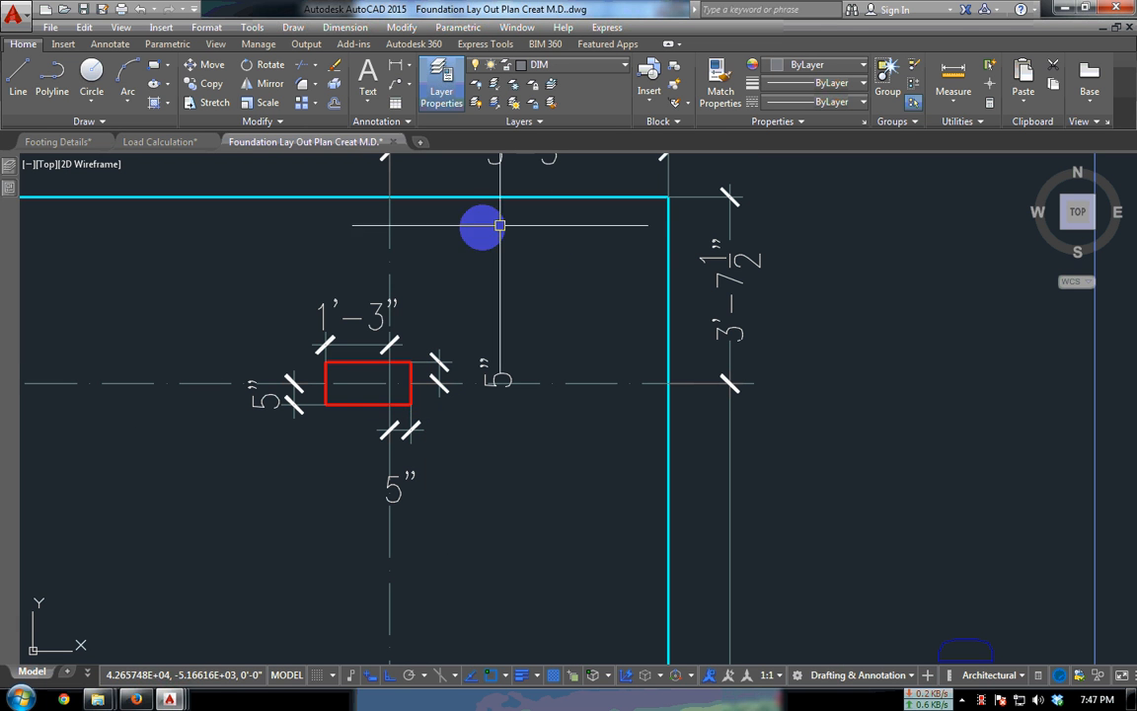
click(394, 330)
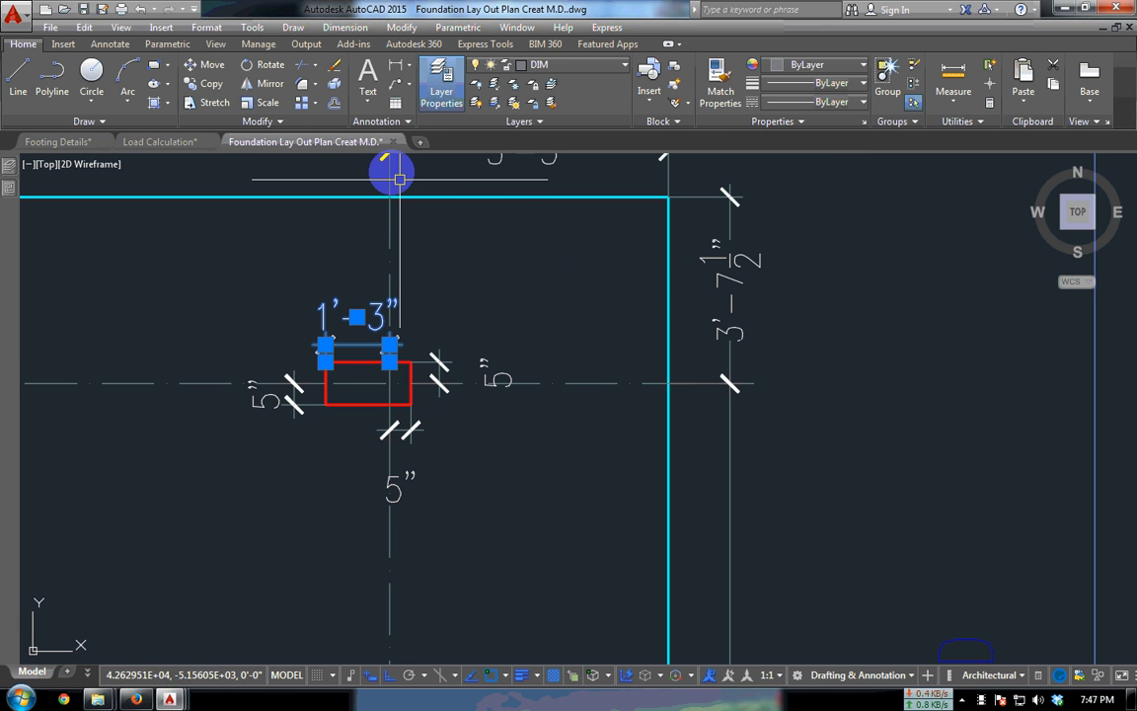
click(402, 121)
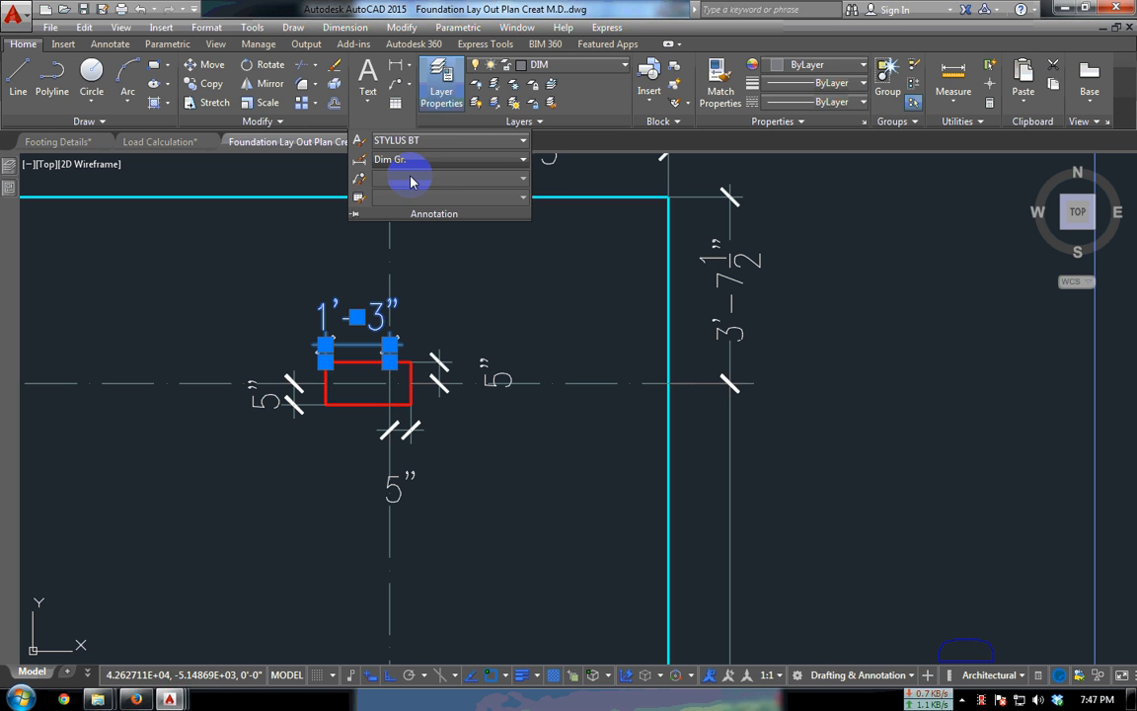
click(411, 160)
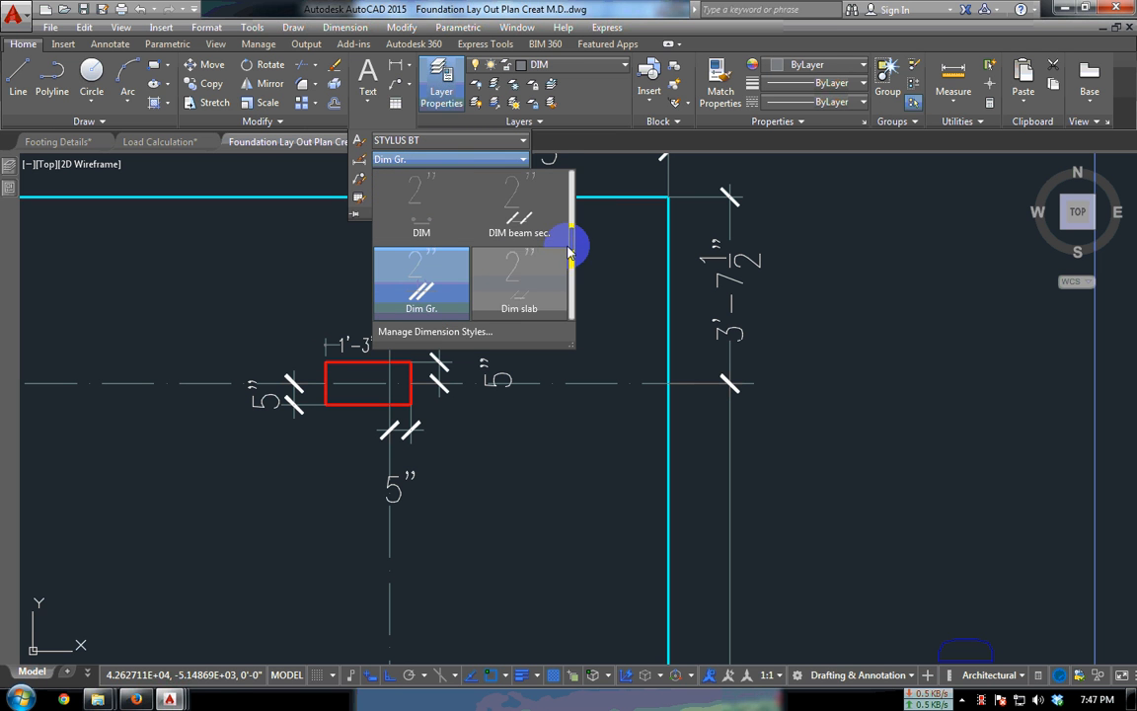
drag(573, 241, 579, 210)
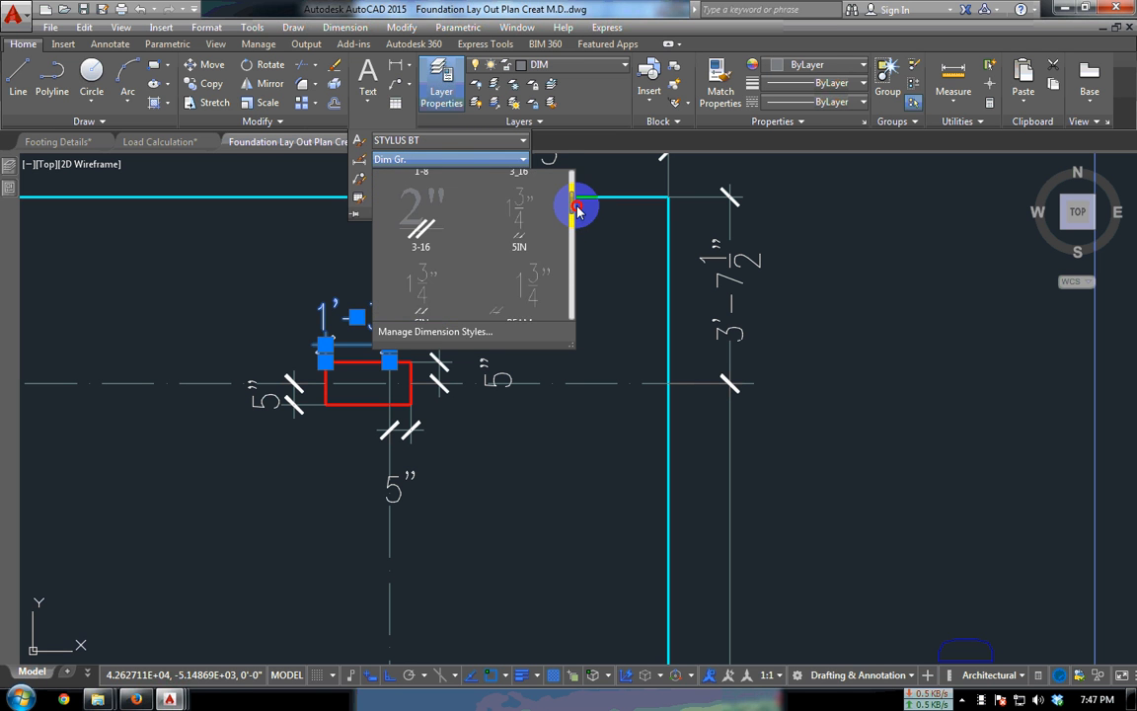
click(527, 221)
- Review the 5IN dimension style's settings and create a new dimension style named in based on 5IN
scroll(442, 378, up, 4)
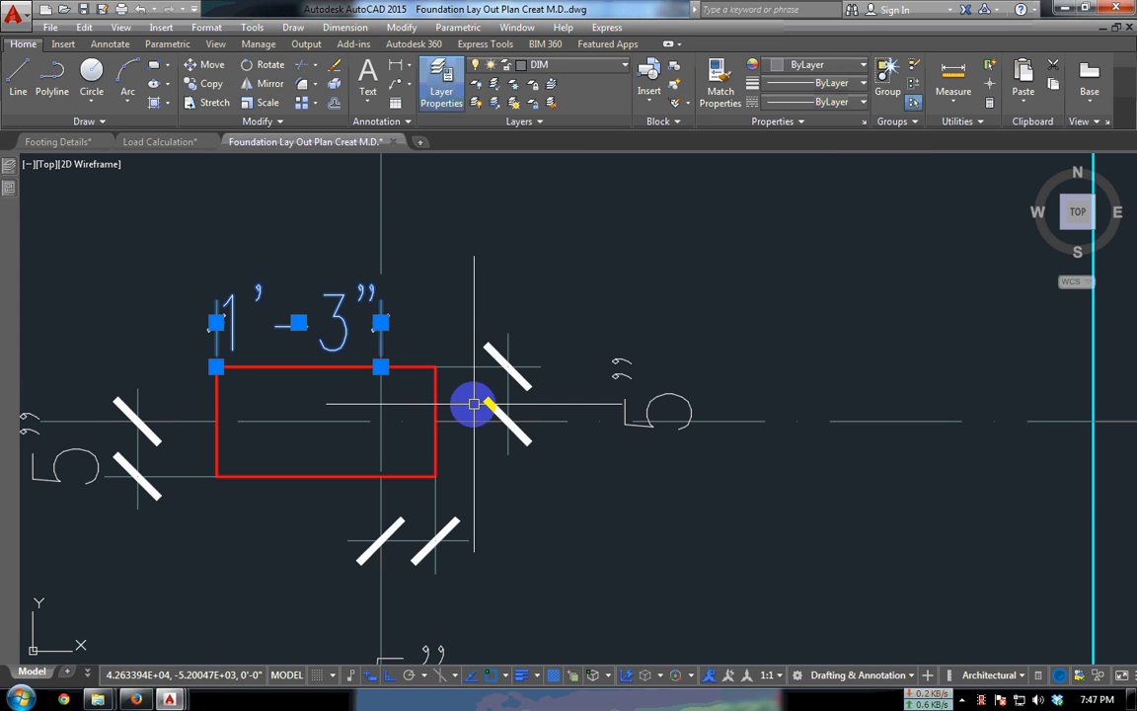
click(405, 121)
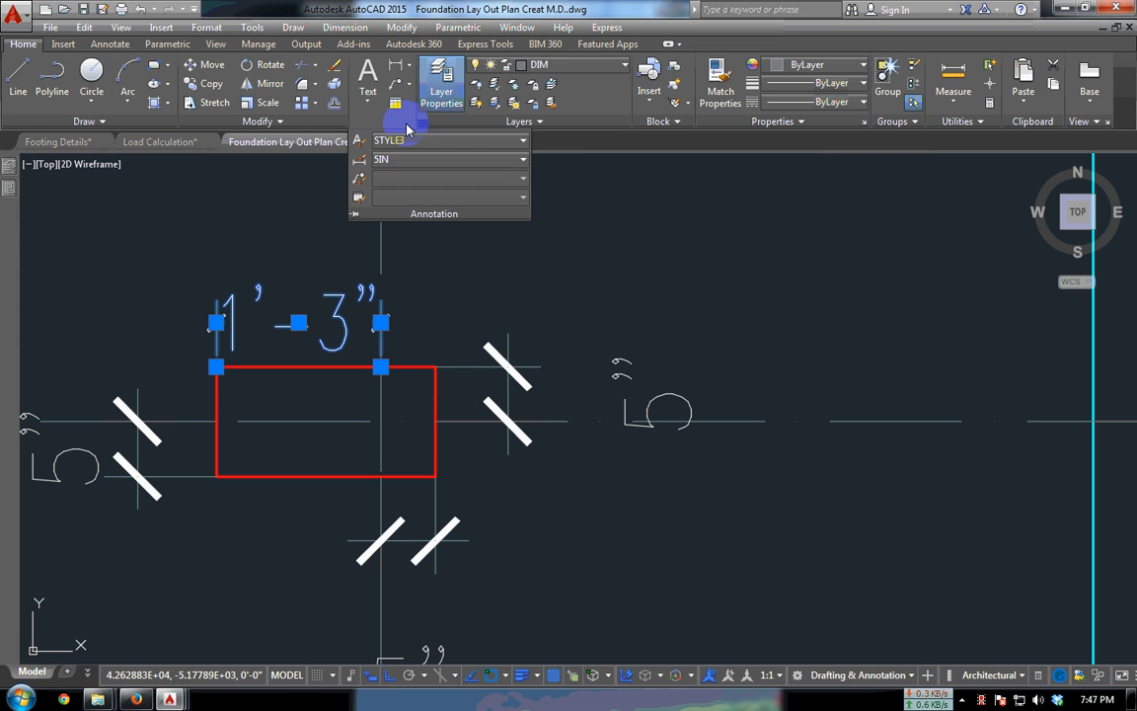
click(425, 217)
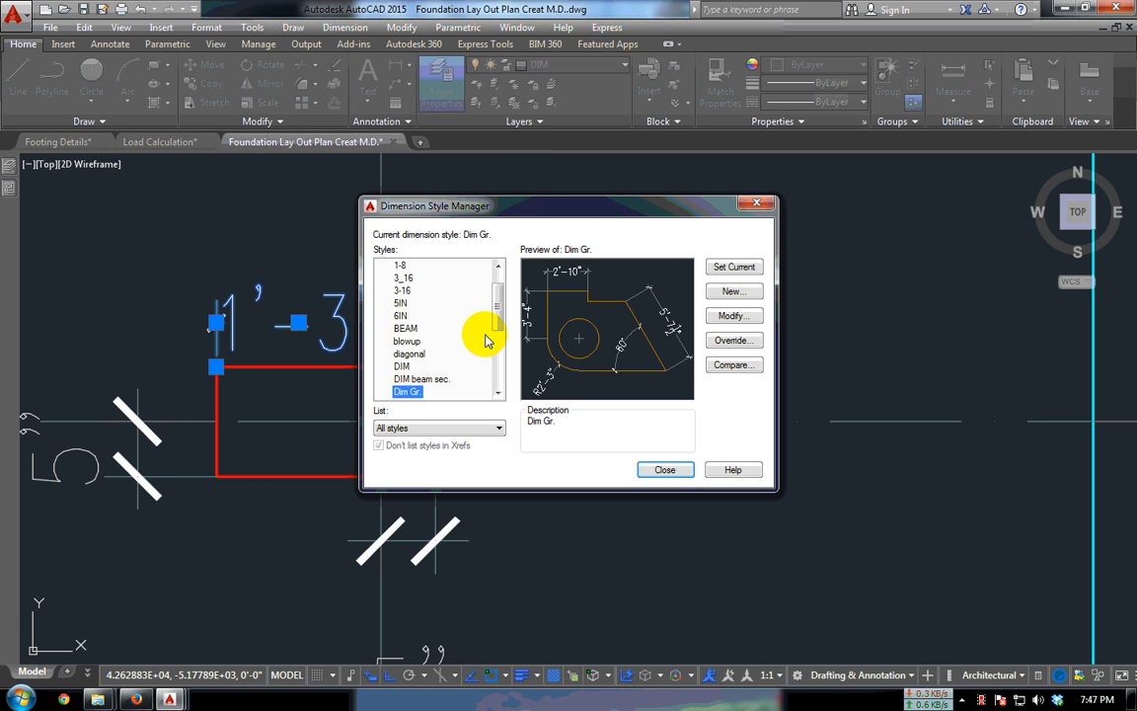
scroll(456, 317, up, 1)
click(458, 326)
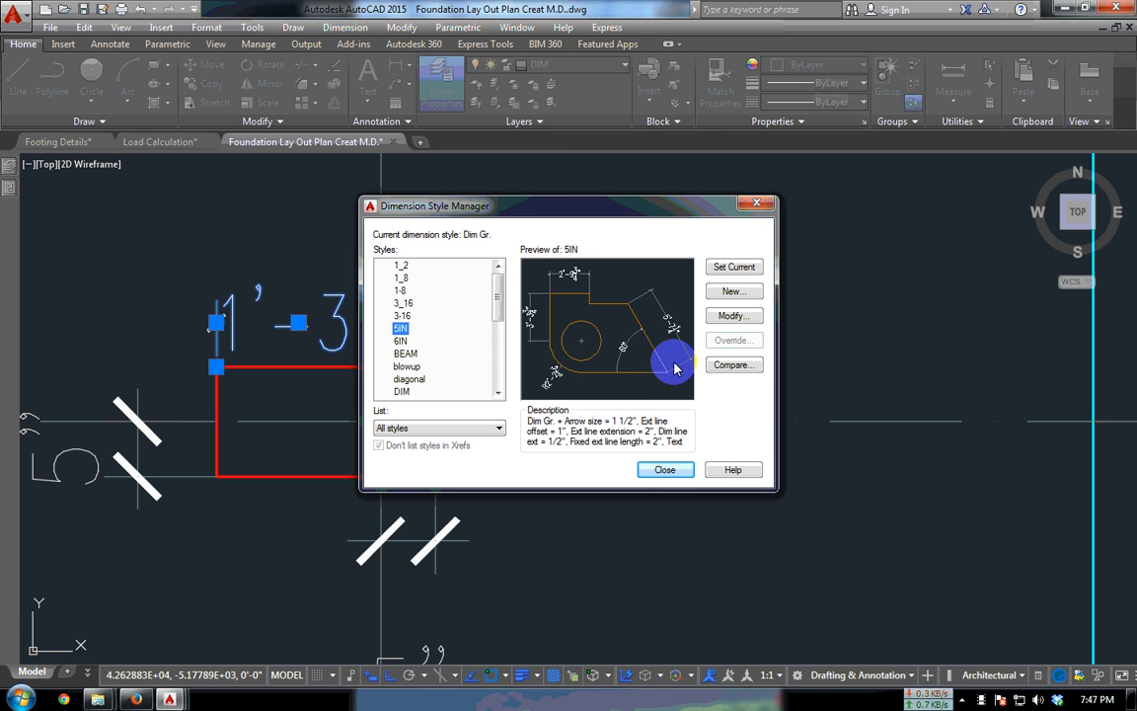
click(730, 315)
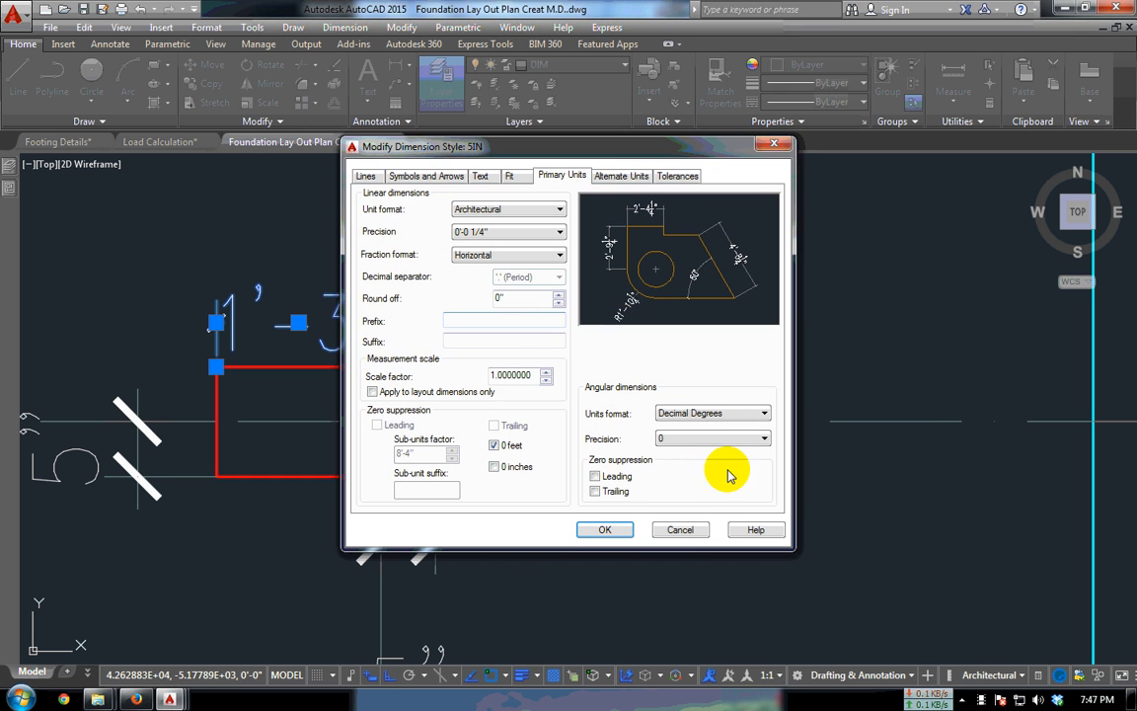
click(671, 510)
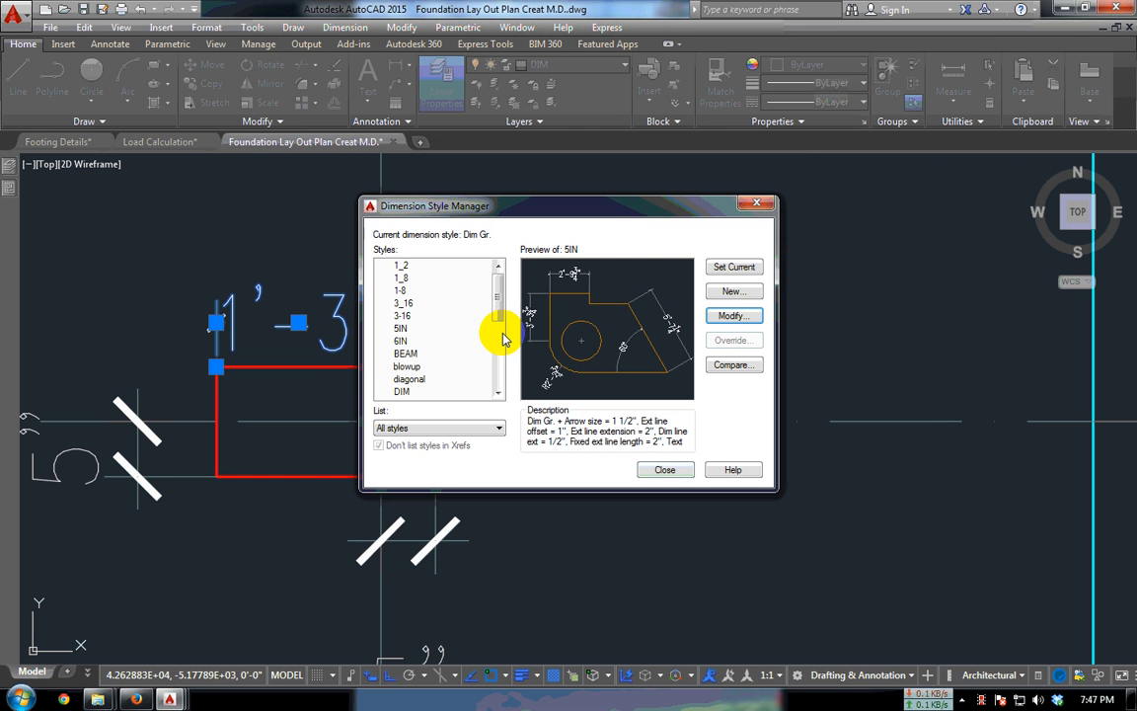
click(733, 291)
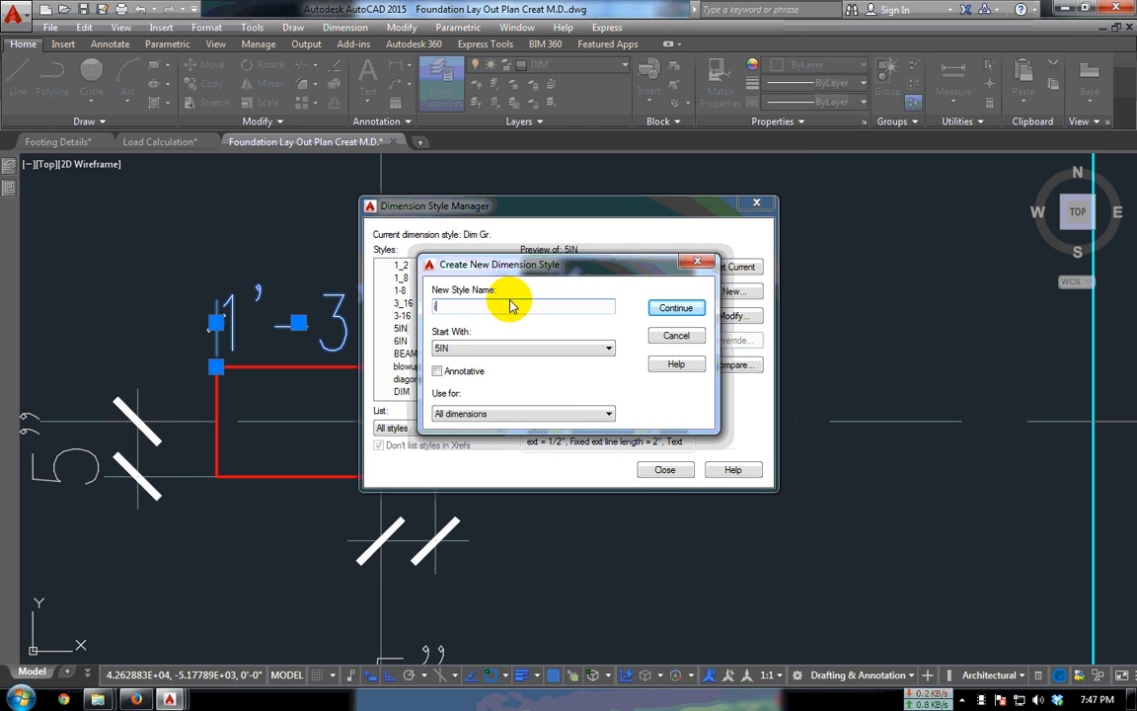
click(677, 310)
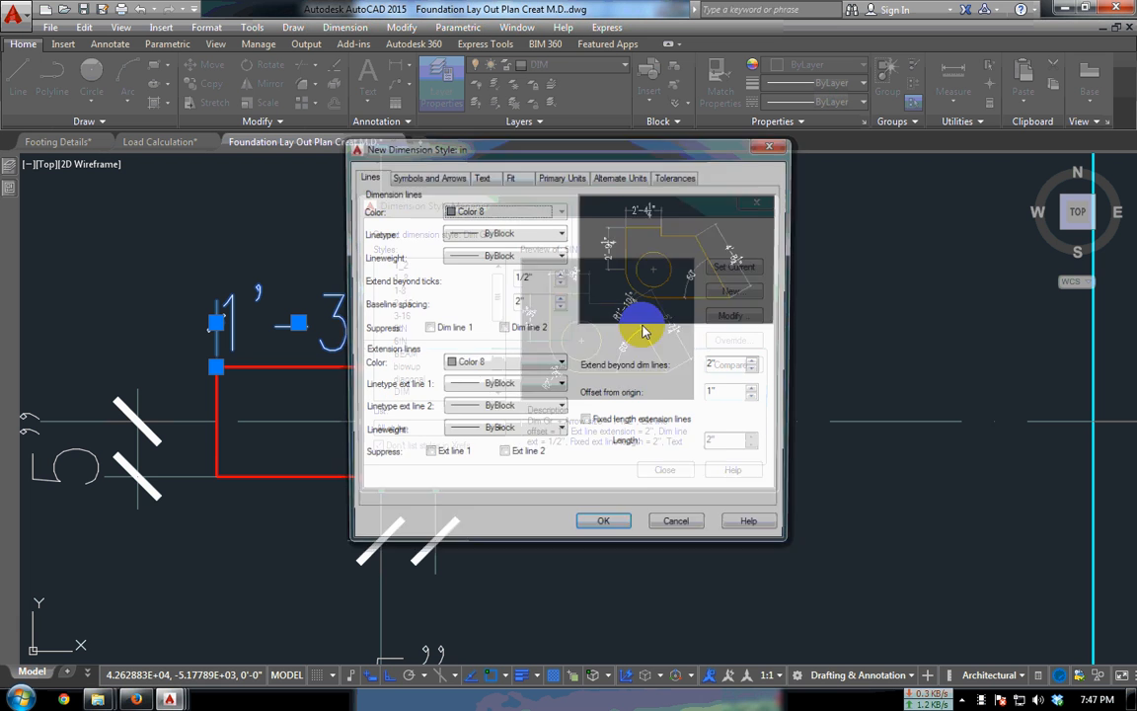
- Set the linetypes and lineweights of both the dimension lines and the extension lines to ByLayer in the new style
click(533, 233)
click(520, 247)
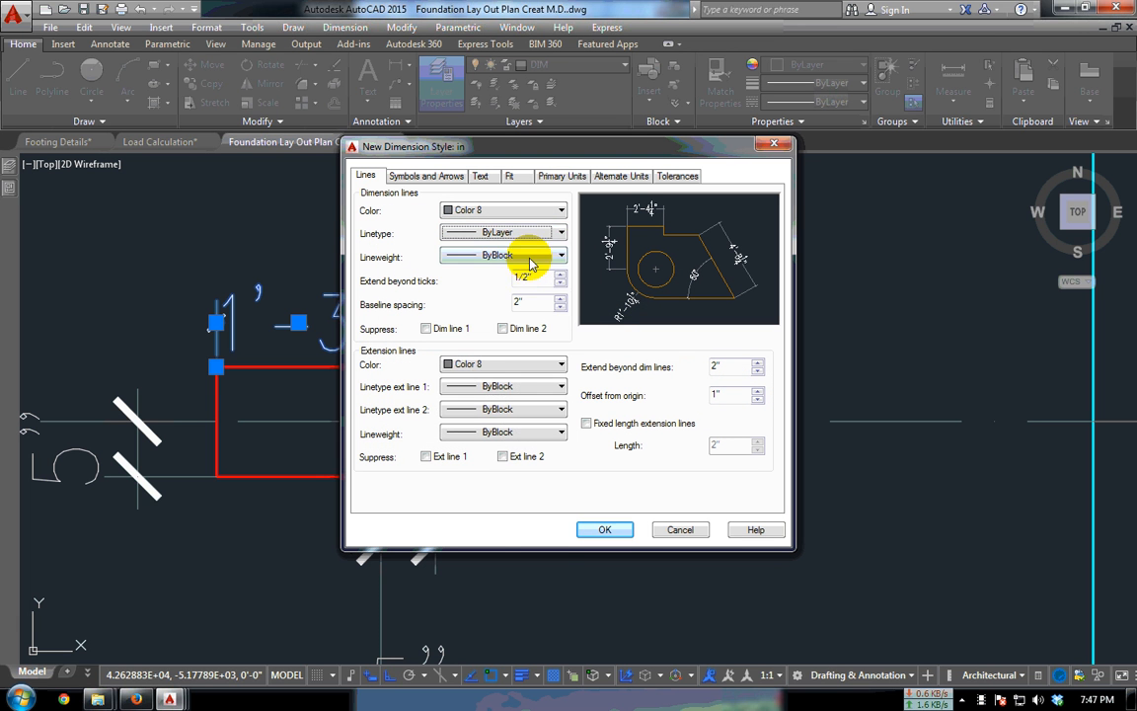
click(521, 254)
click(520, 271)
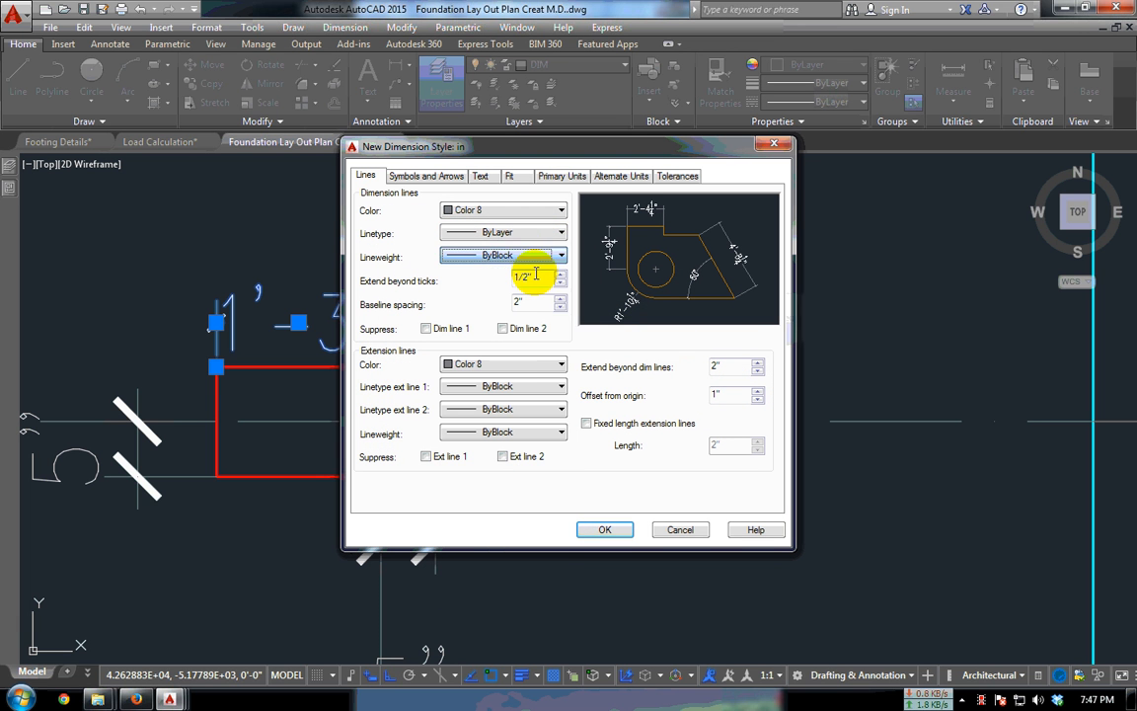
click(520, 386)
click(520, 402)
click(523, 409)
click(523, 425)
click(508, 432)
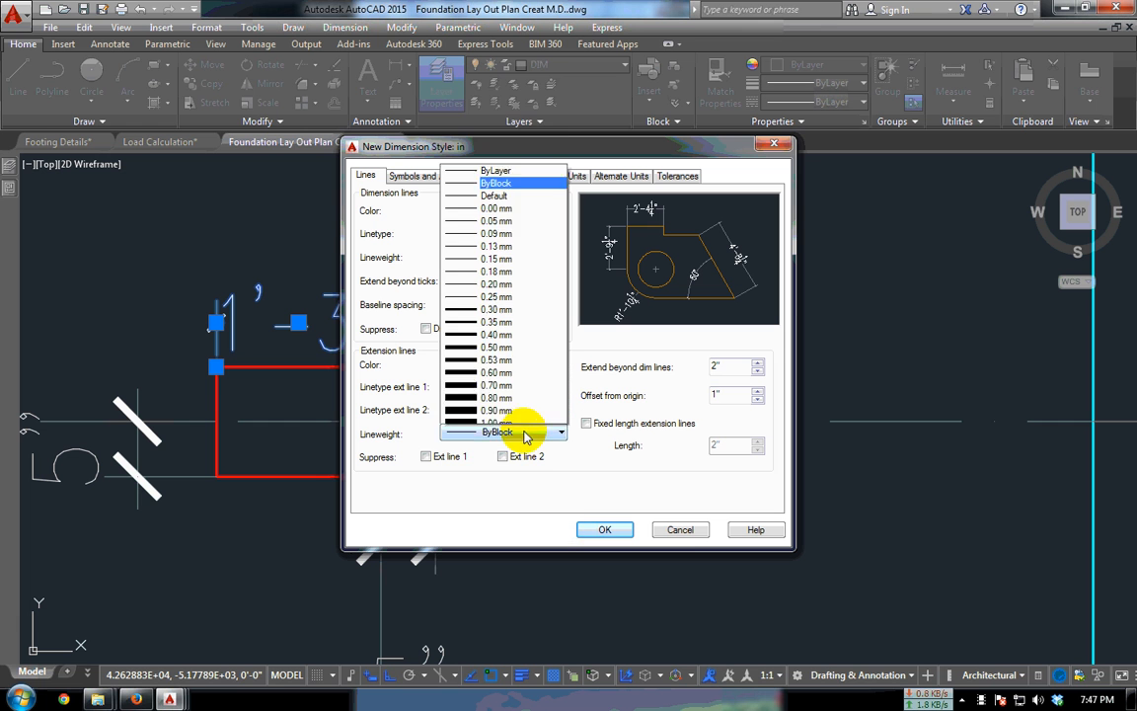
click(498, 87)
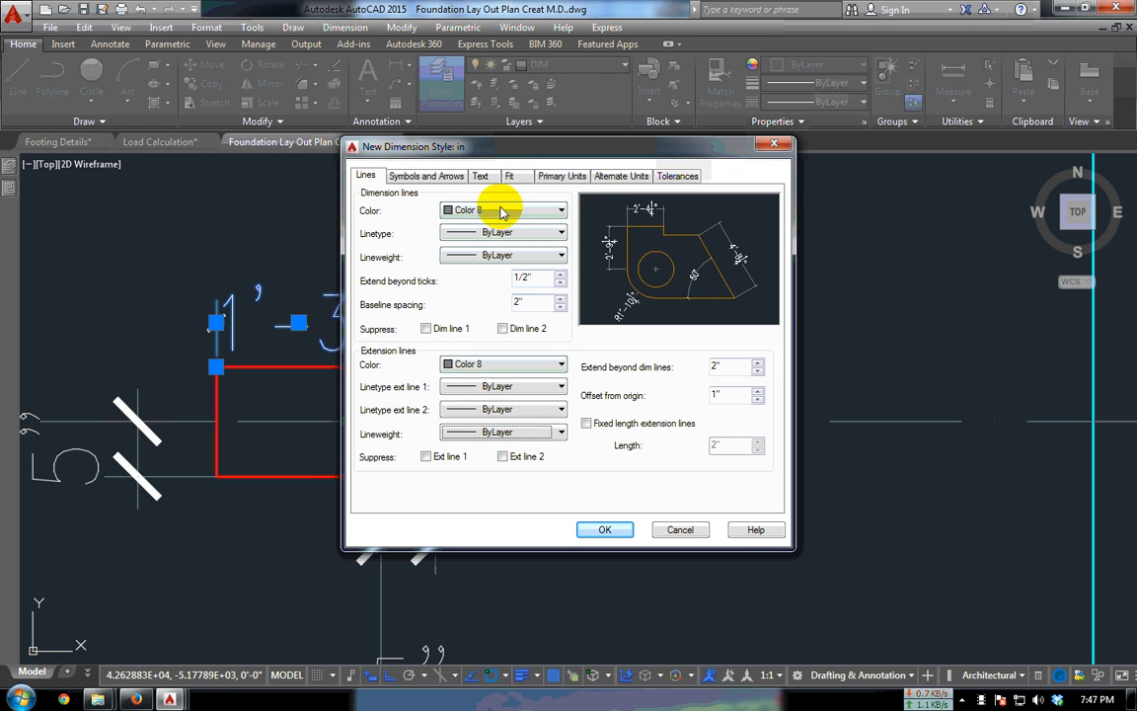
- Set the style's primary units to Decimal with precision 0 and the suffix ", and save the style
click(479, 176)
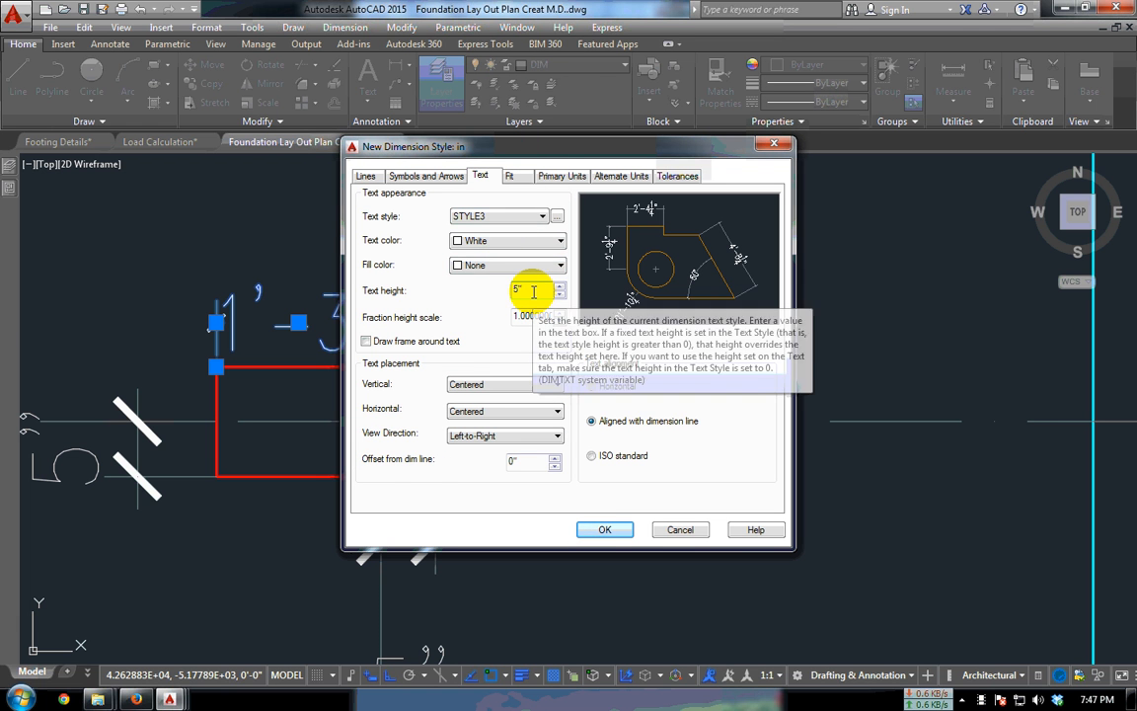
click(561, 176)
click(509, 210)
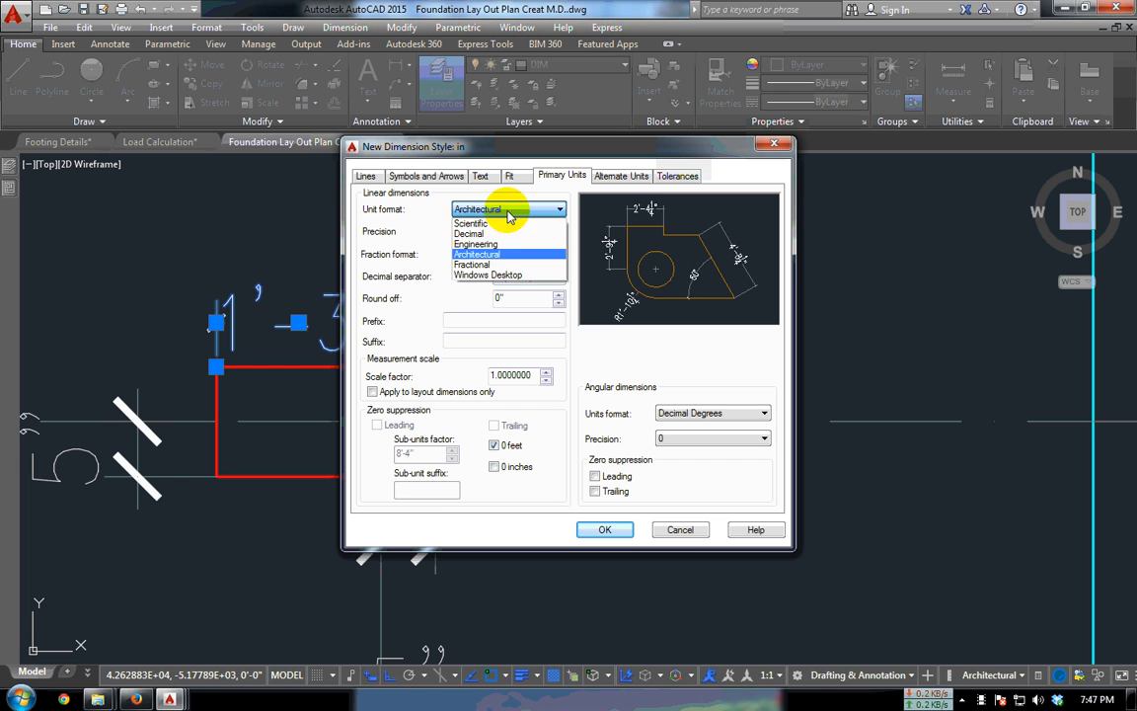
click(508, 234)
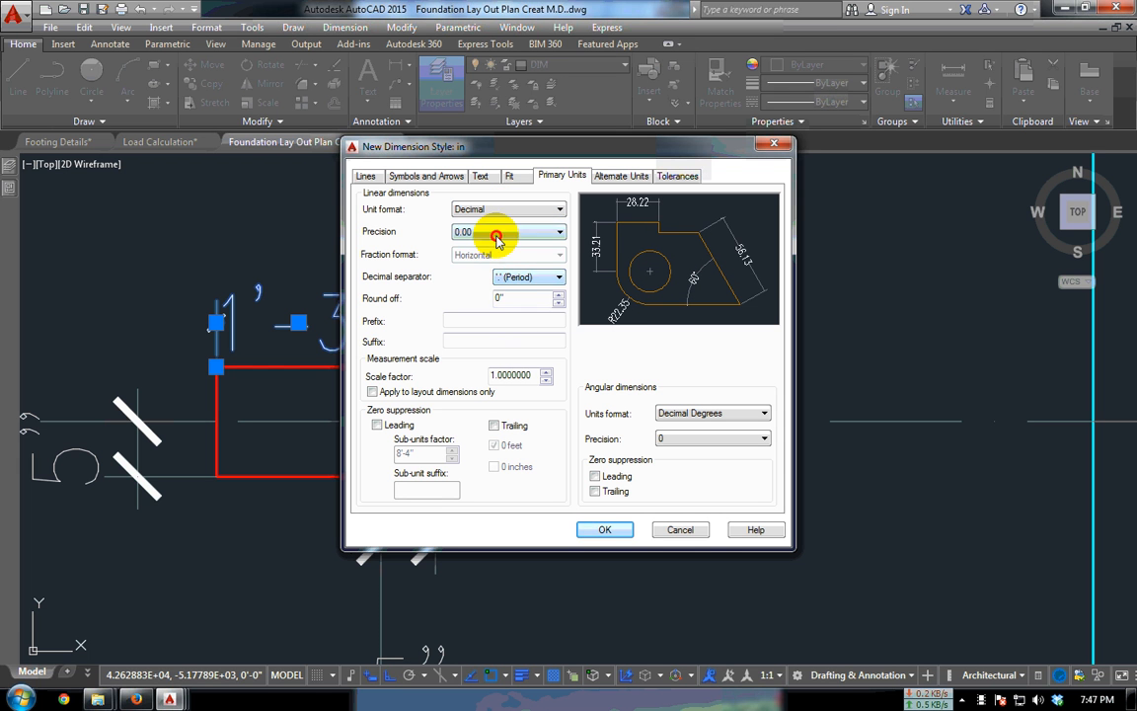
click(497, 235)
click(498, 248)
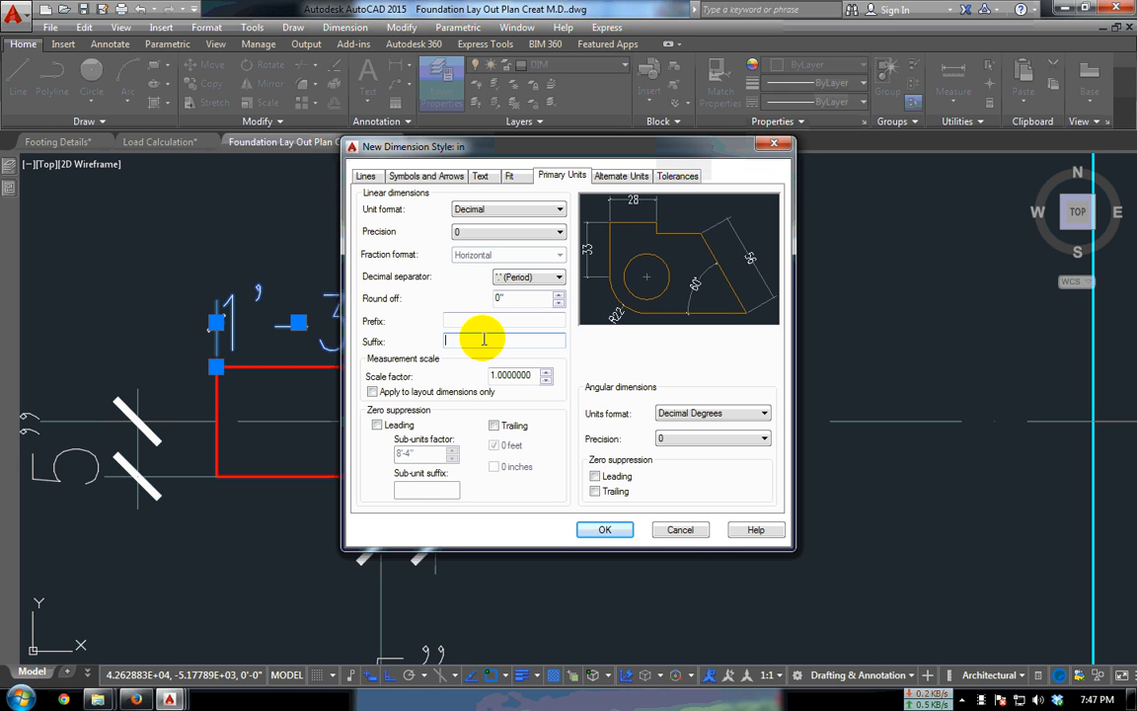
text(")
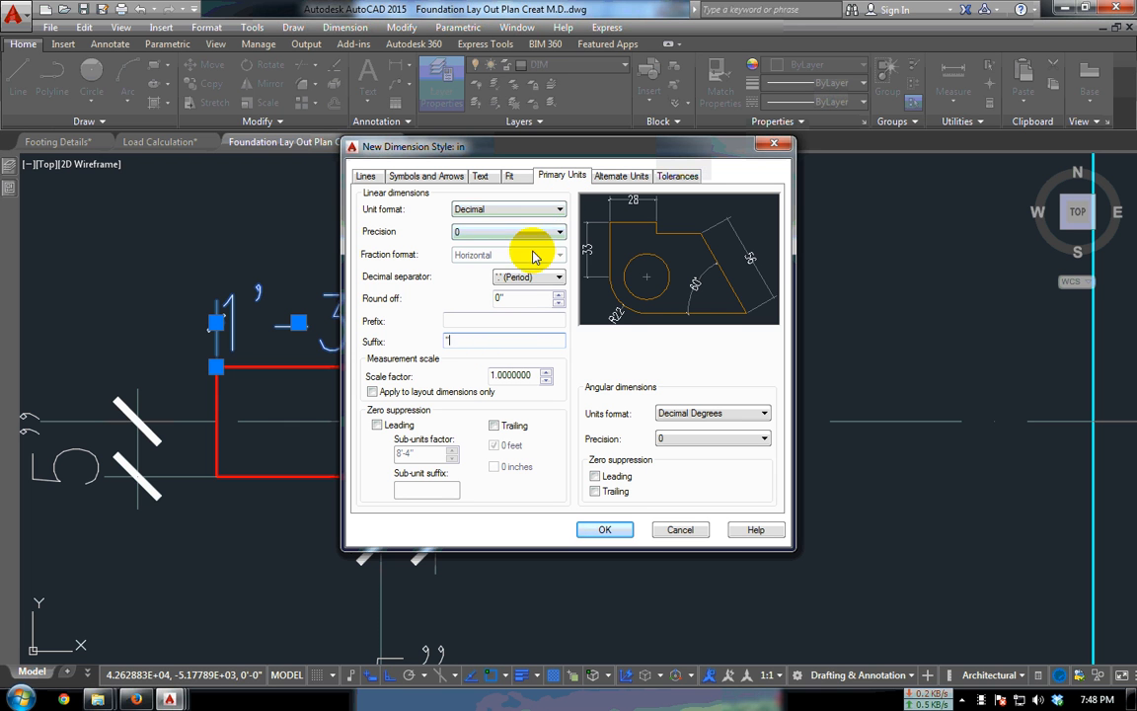
click(504, 209)
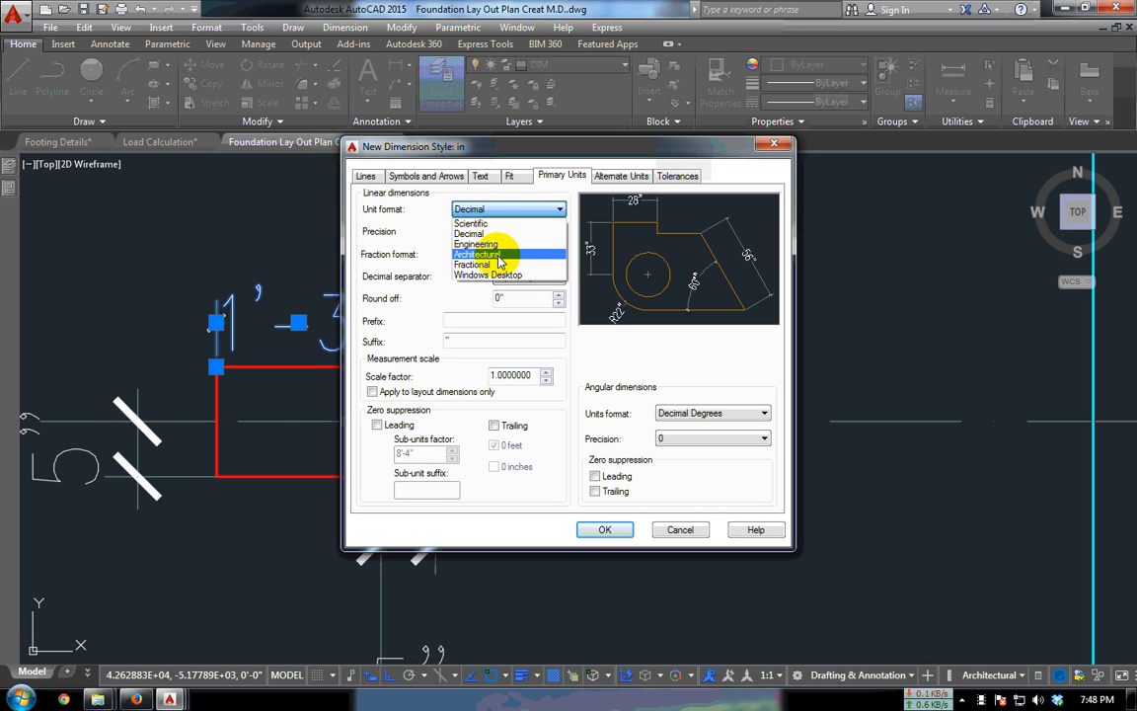
click(461, 324)
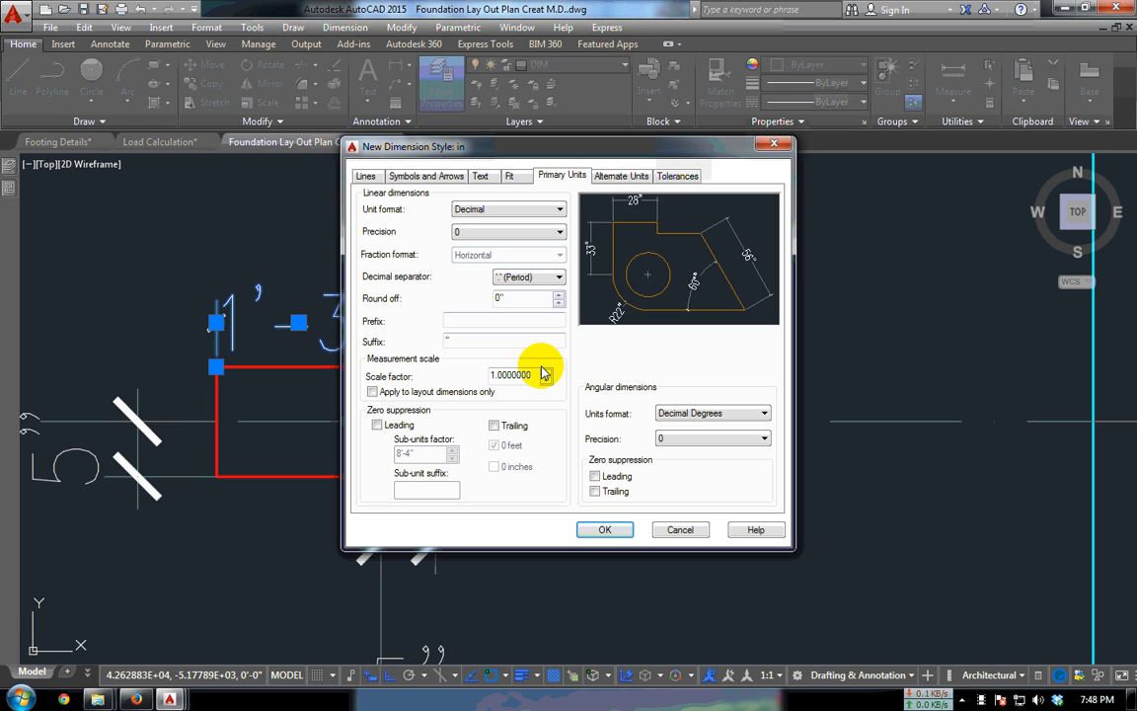
click(592, 529)
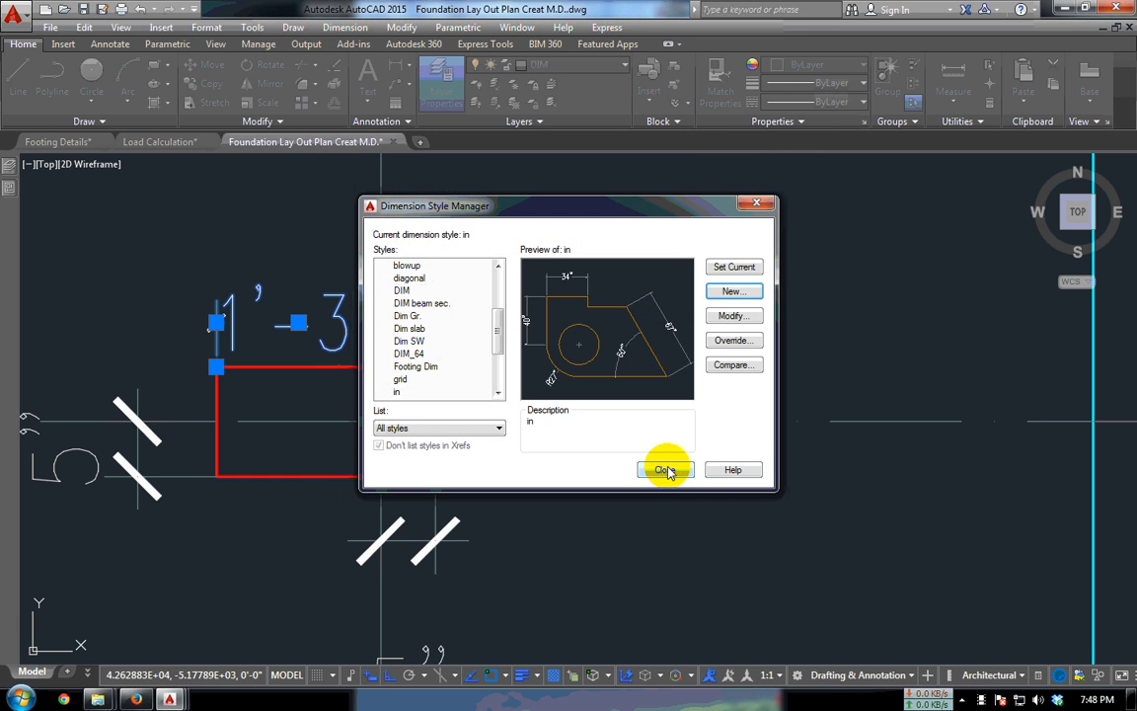
click(663, 469)
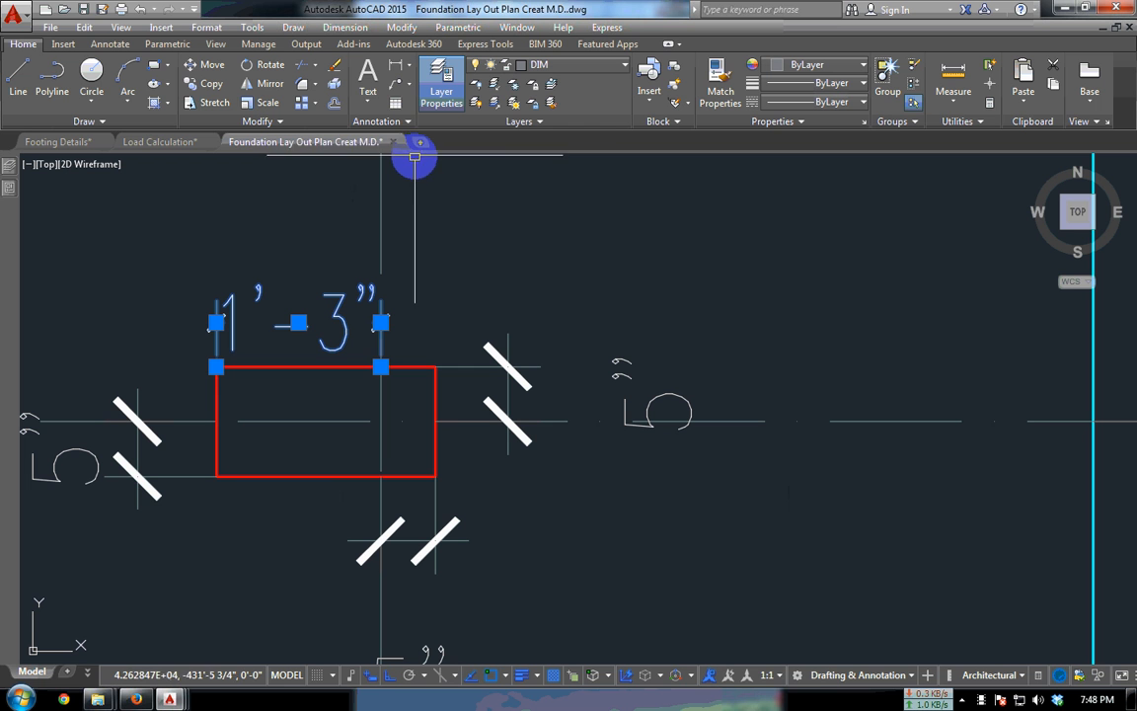
- Apply the in dimension style to the horizontal offset dimension above the upper-right column
click(401, 122)
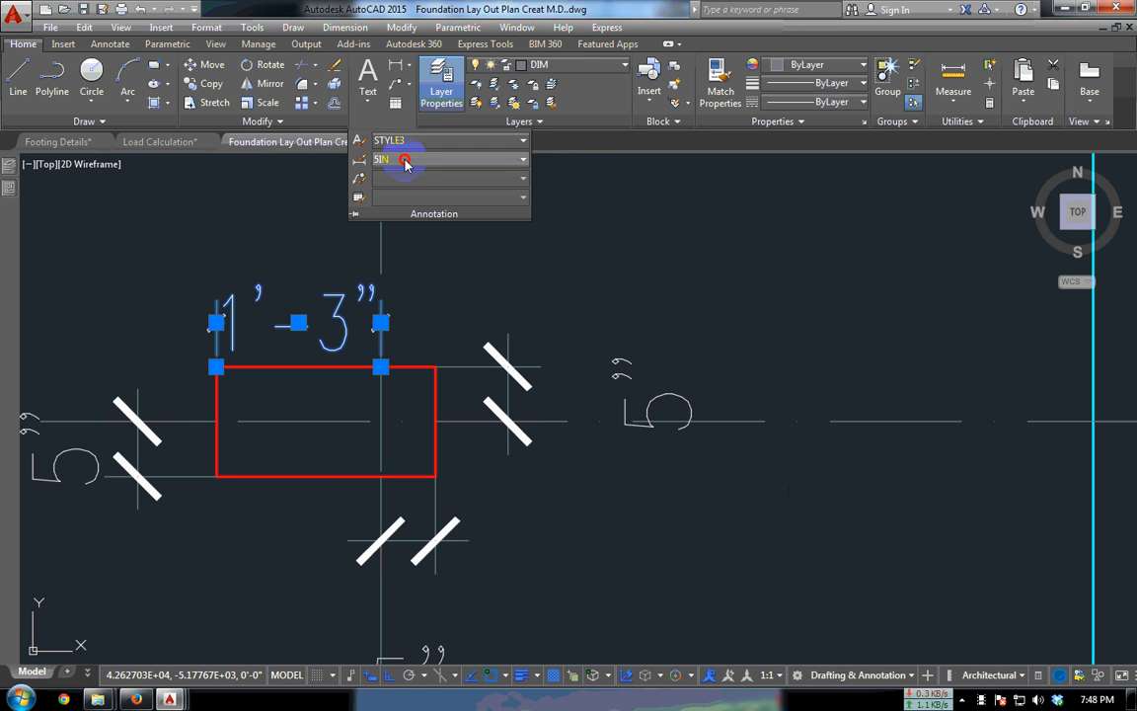
click(485, 160)
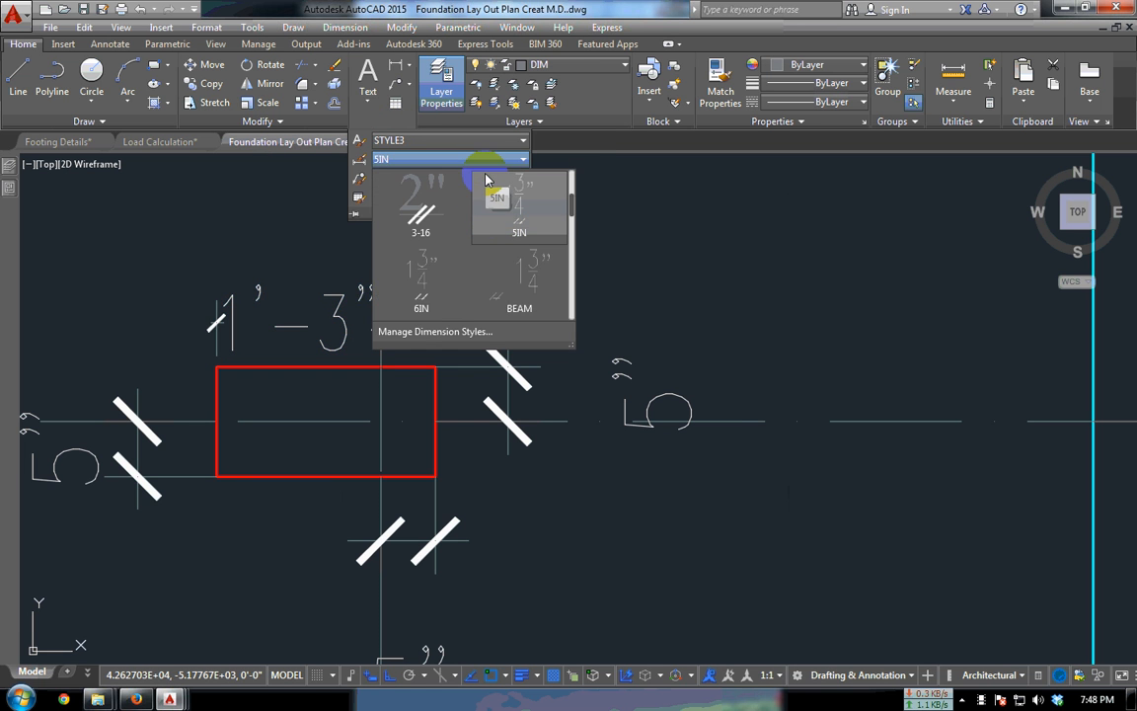
drag(569, 233, 585, 294)
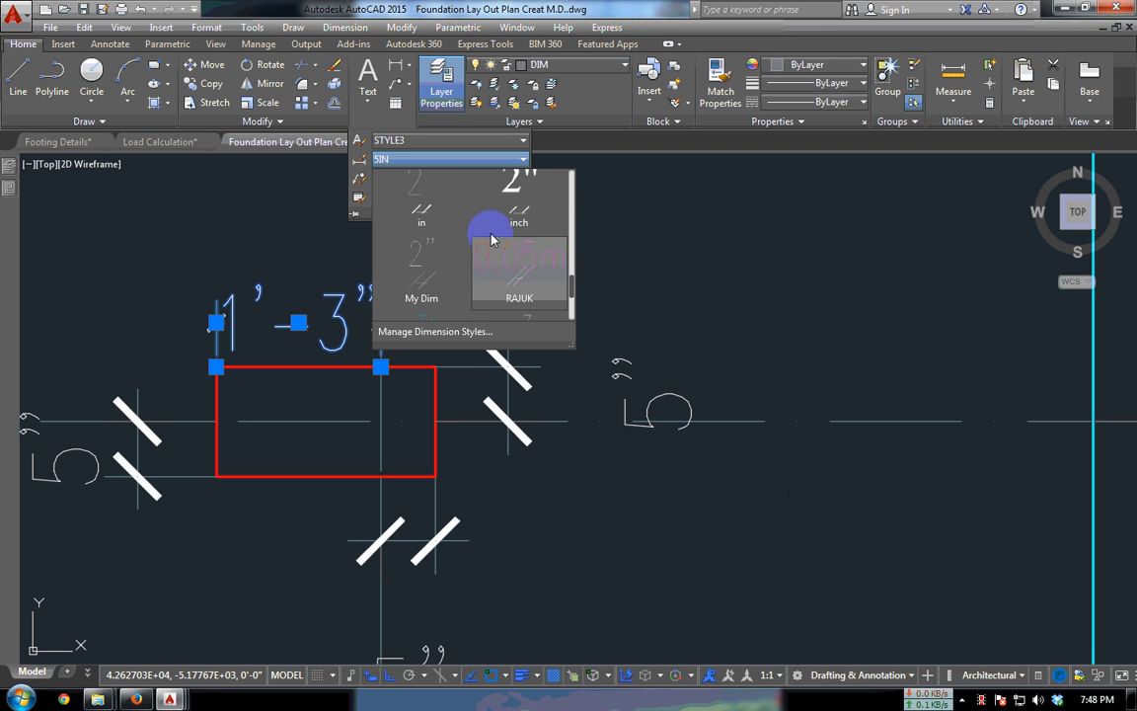
click(431, 201)
- Match the properties of the dimension above the column to the other three offset dimensions around it
click(301, 327)
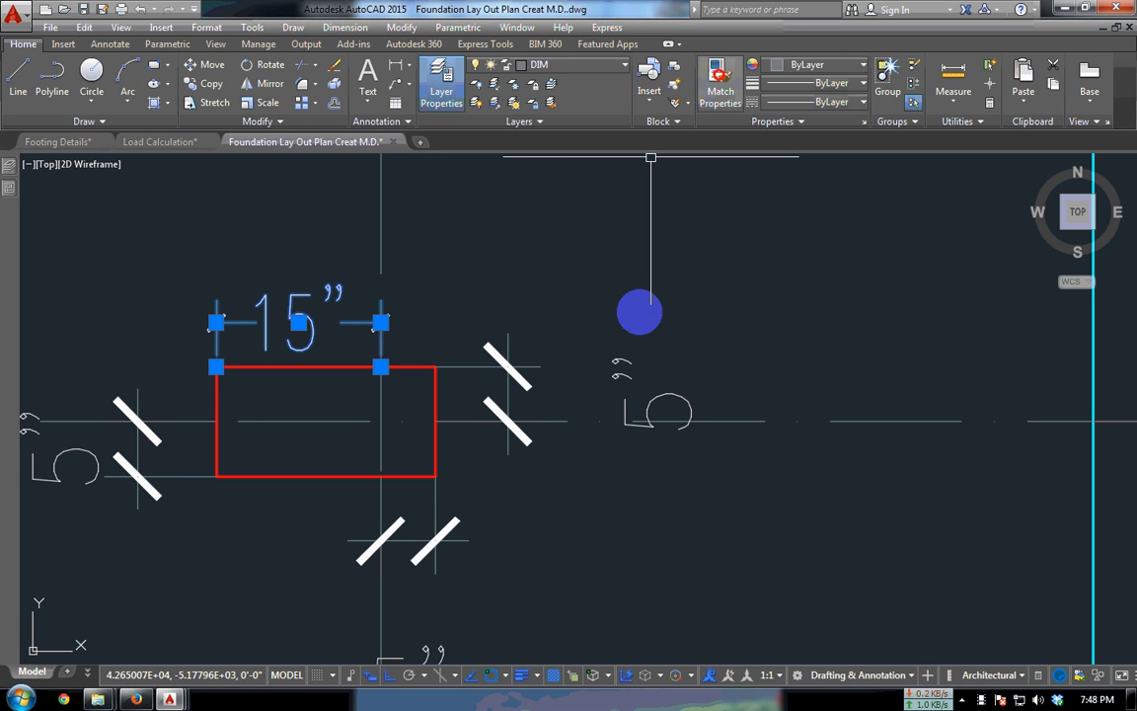
click(450, 533)
middle_drag(368, 424, 507, 390)
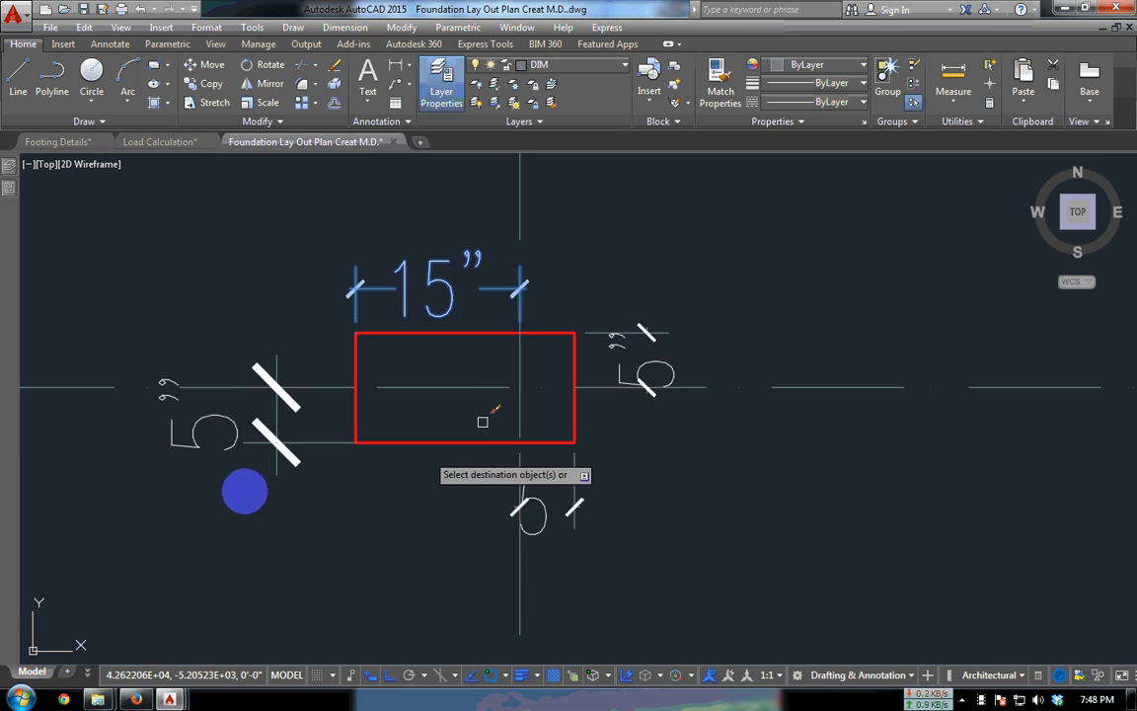
click(271, 446)
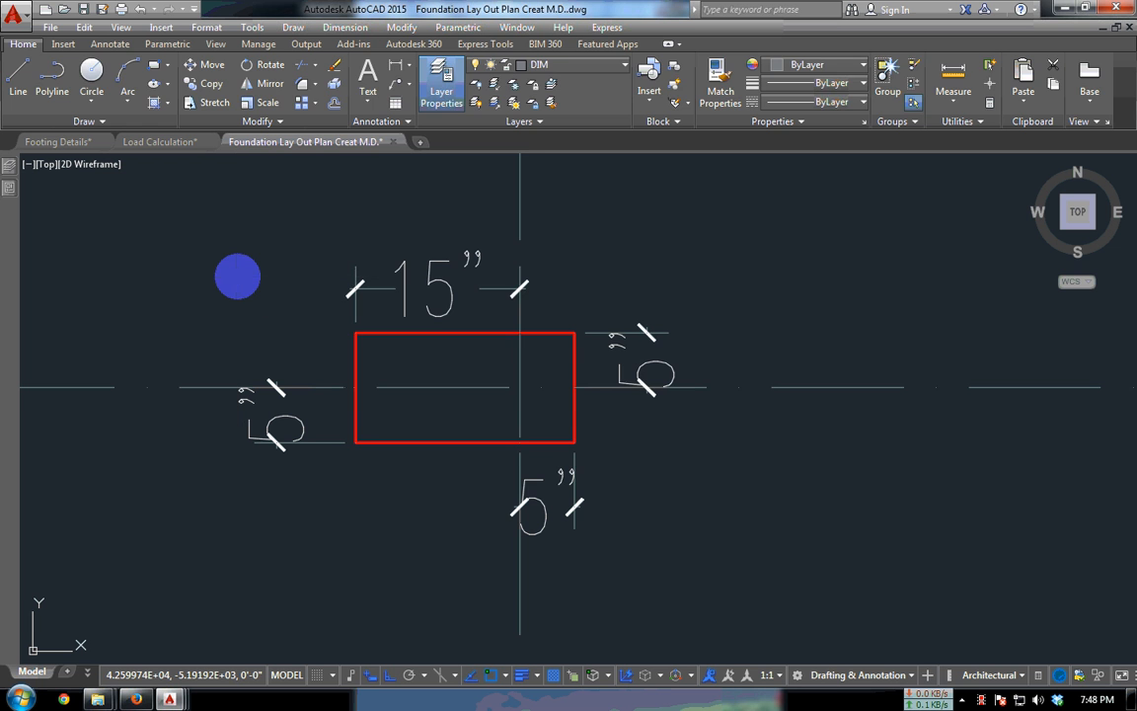
- Modify the in dimension style to use Oblique for the first and second arrowheads
right_click(236, 276)
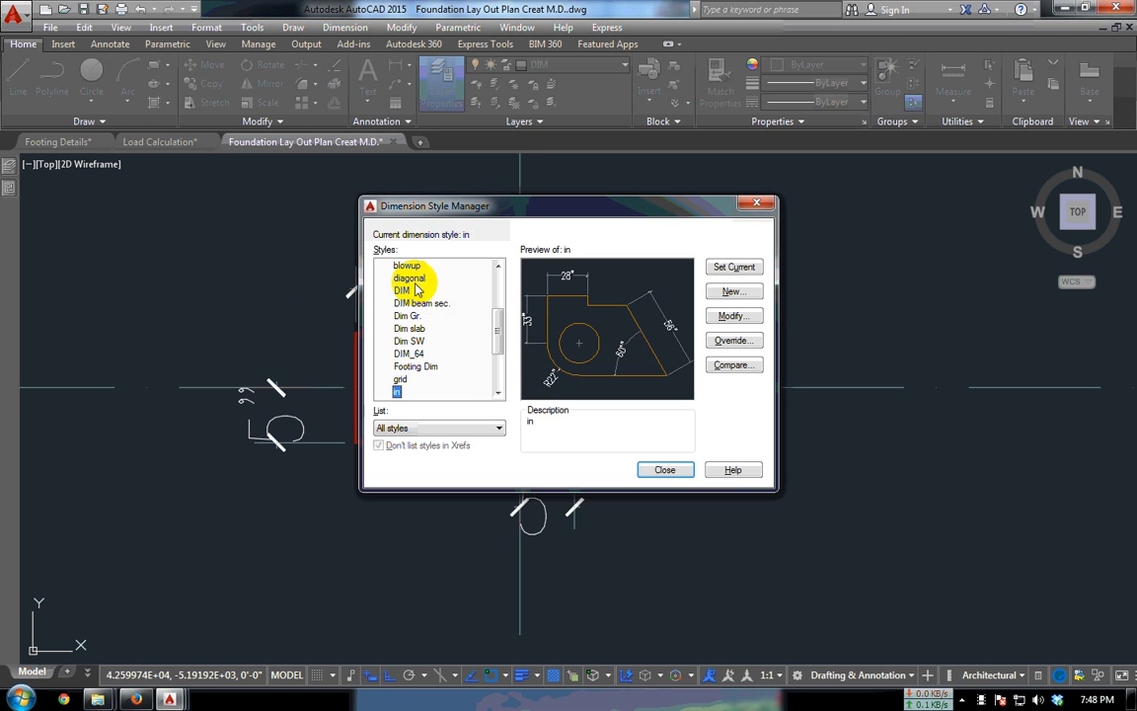
click(731, 321)
click(425, 176)
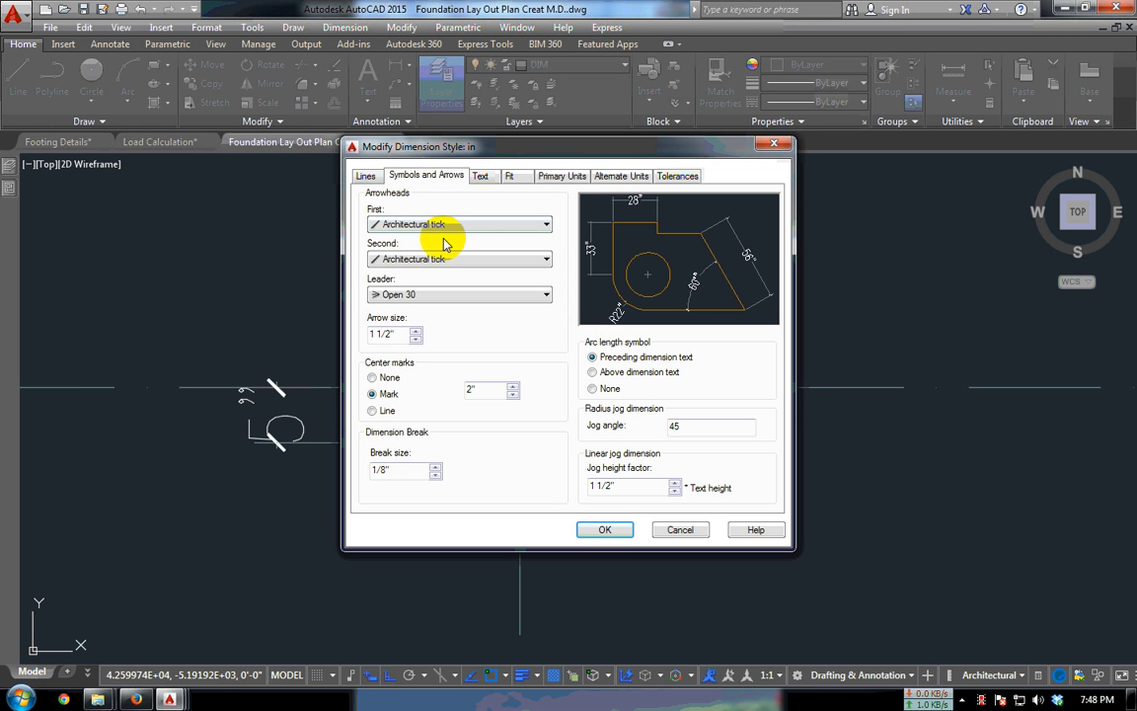
click(437, 225)
click(420, 300)
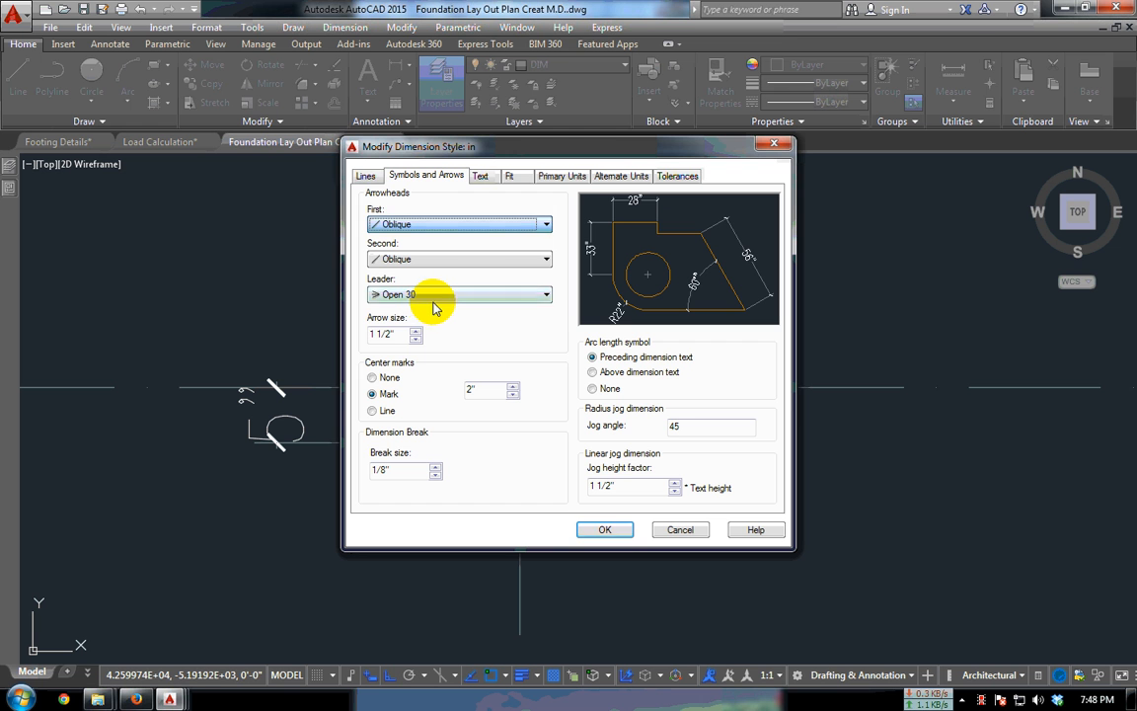
click(604, 529)
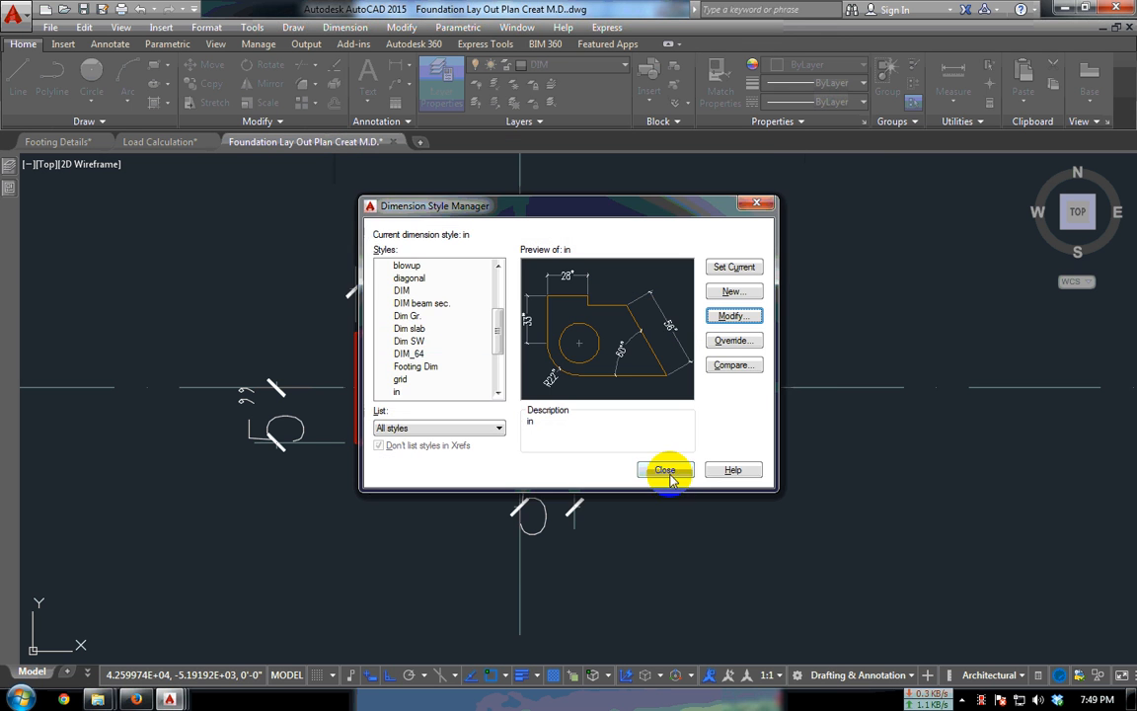
click(666, 471)
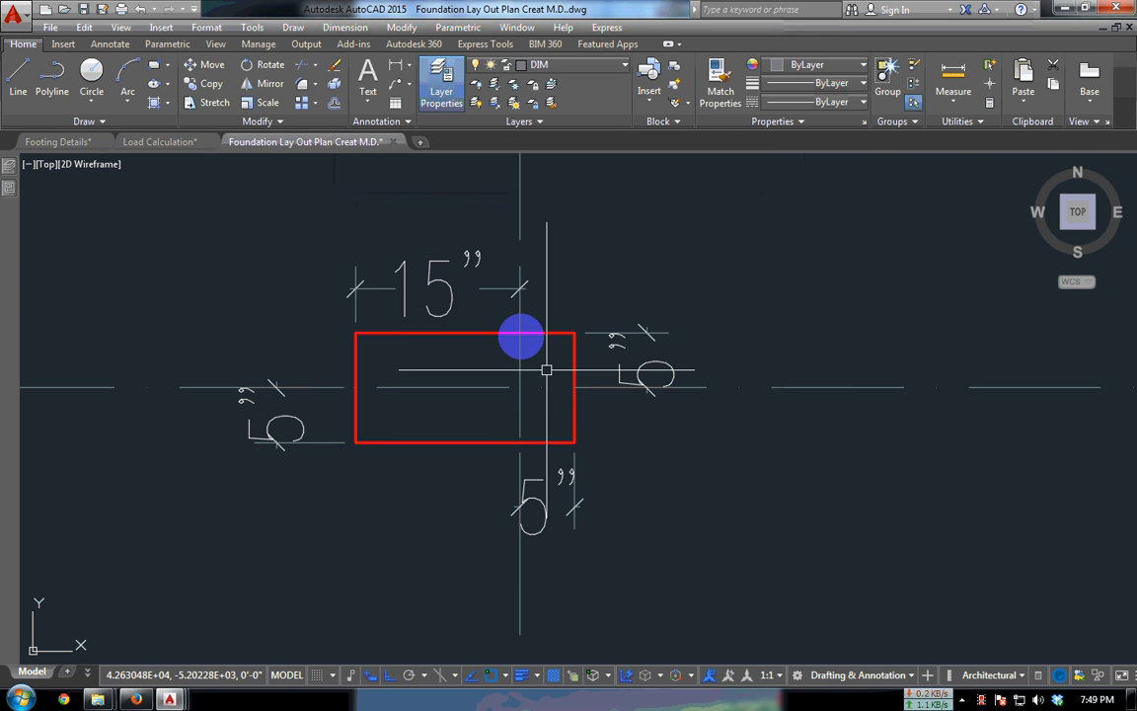
- Examine the offset dimensions around the upper-right column up close and against the rest of the plan
scroll(487, 299, down, 5)
scroll(508, 294, up, 4)
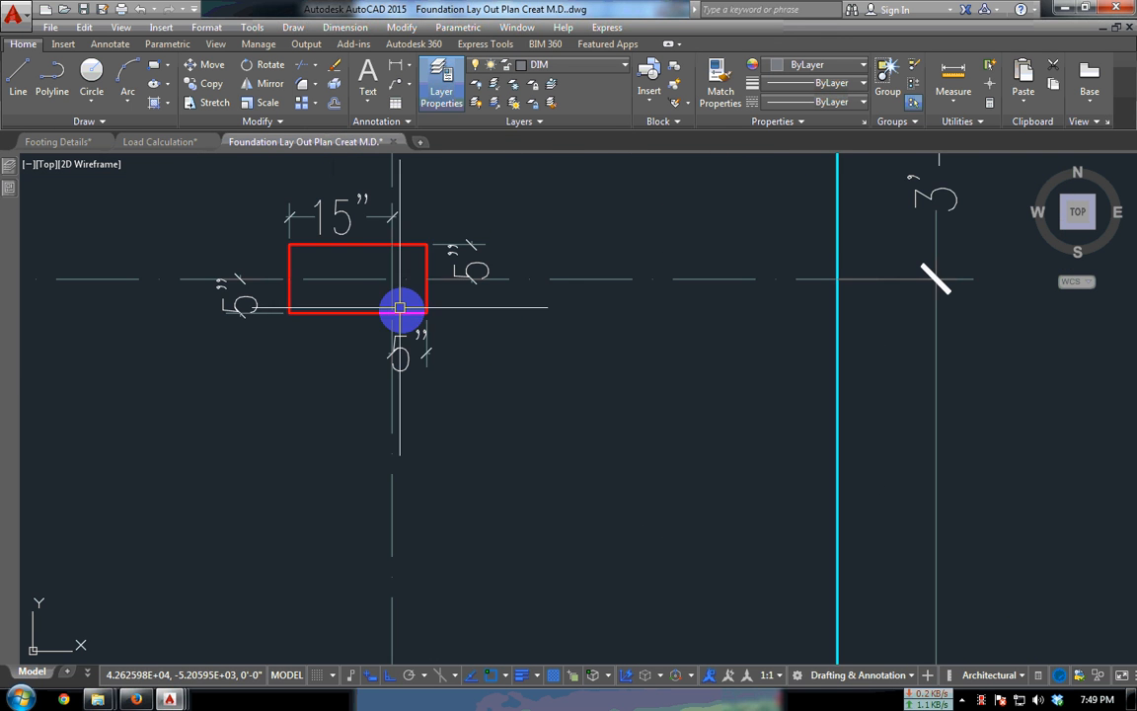
middle_drag(400, 360, 451, 454)
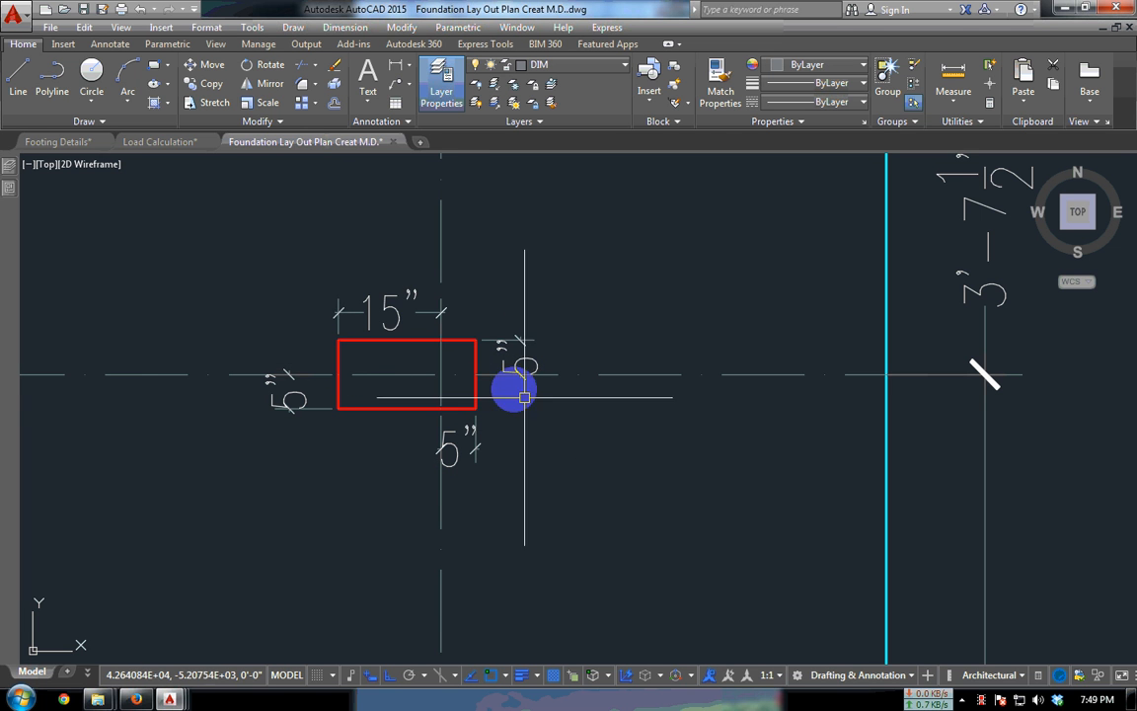
scroll(523, 370, down, 4)
scroll(495, 363, down, 2)
scroll(495, 362, down, 2)
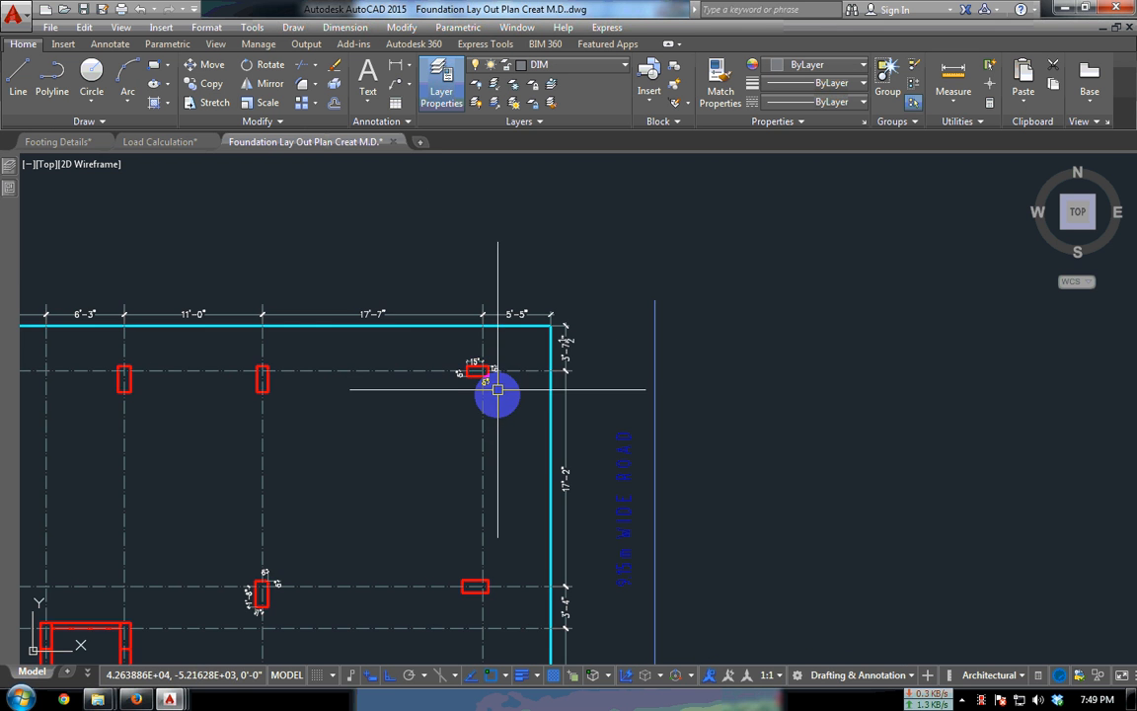
middle_drag(495, 389, 558, 342)
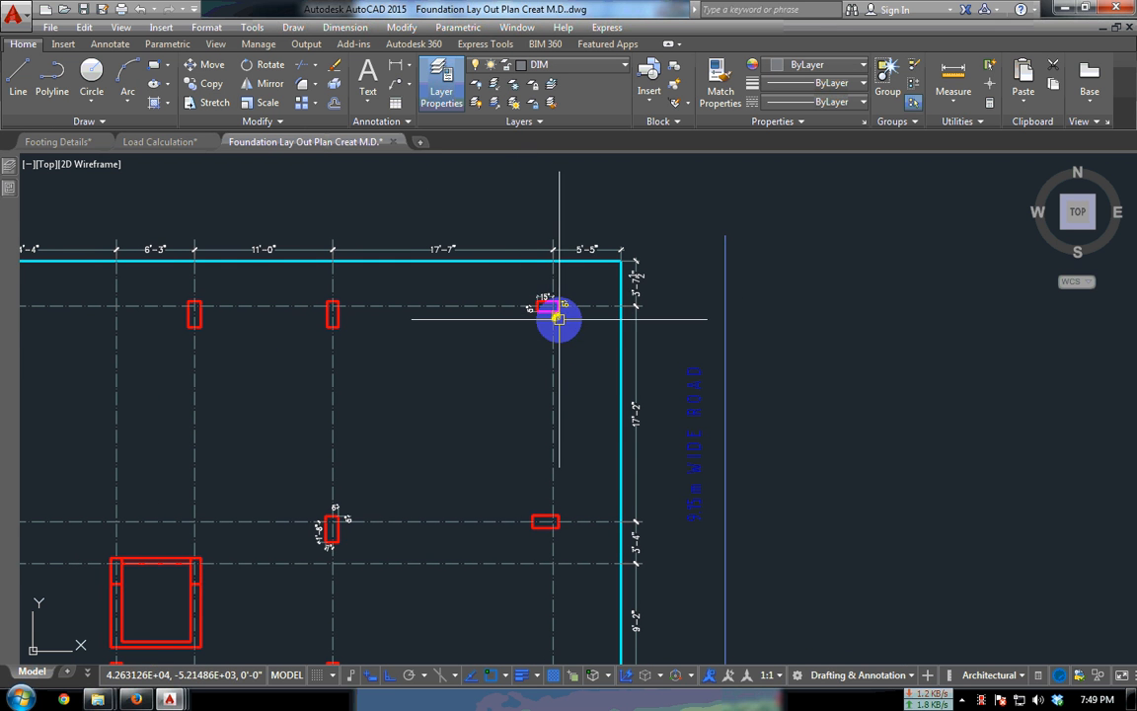
scroll(623, 263, up, 3)
scroll(631, 254, up, 4)
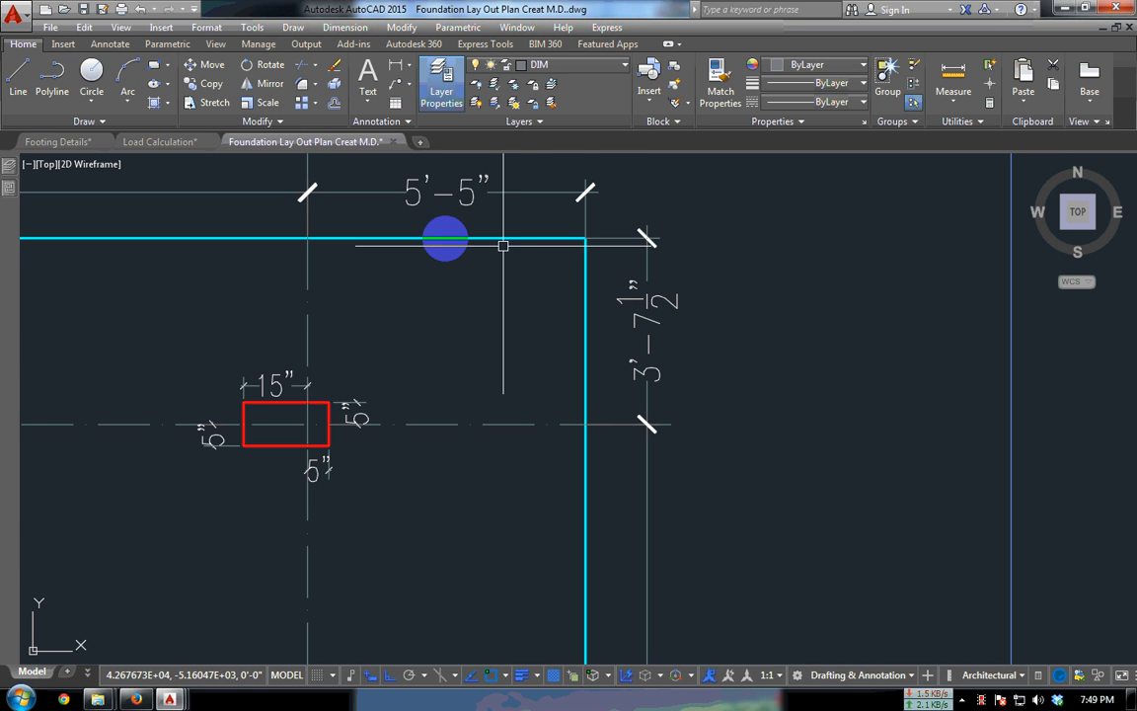
- Add an aligned dimension from the upper-right column's grid intersection to the upper-right corner of the cyan property boundary
click(410, 72)
click(404, 115)
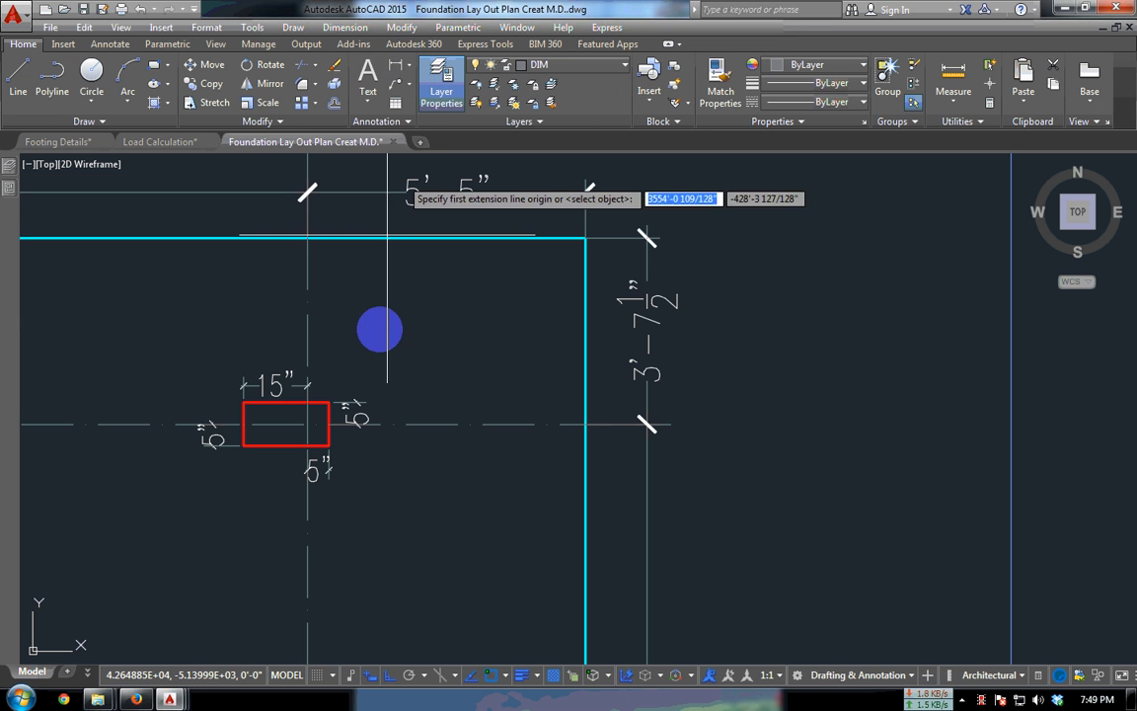
scroll(314, 432, up, 2)
click(300, 415)
scroll(505, 297, down, 3)
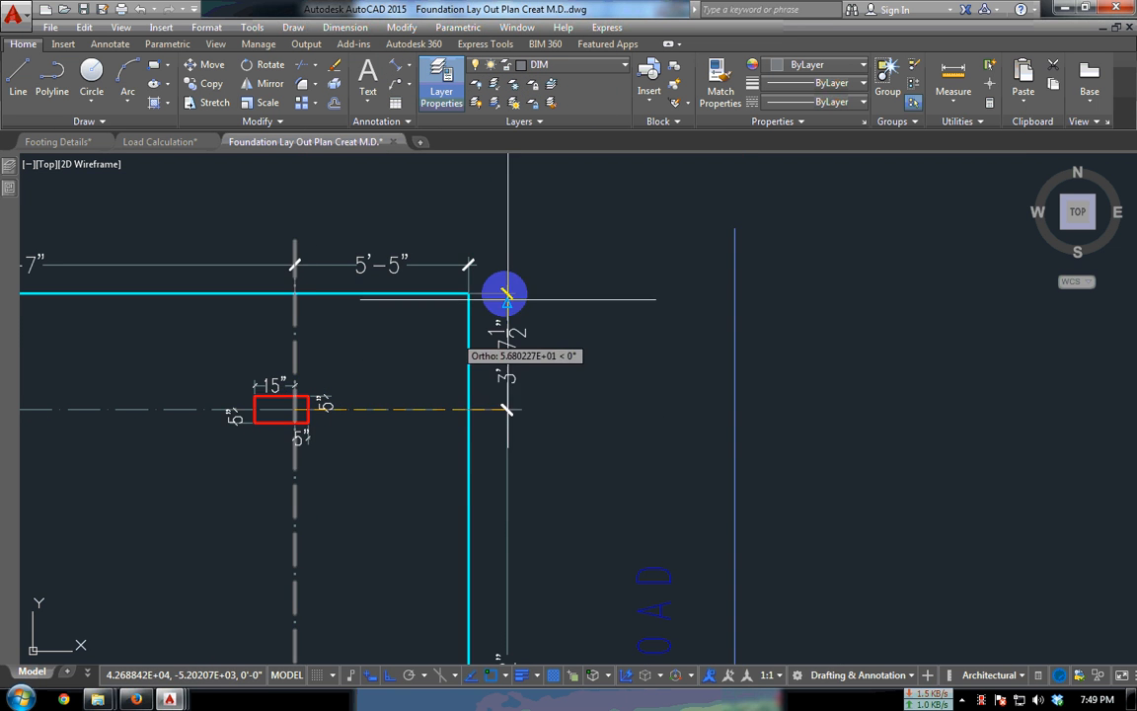
scroll(430, 314, up, 4)
scroll(430, 314, up, 2)
click(428, 314)
scroll(426, 314, down, 2)
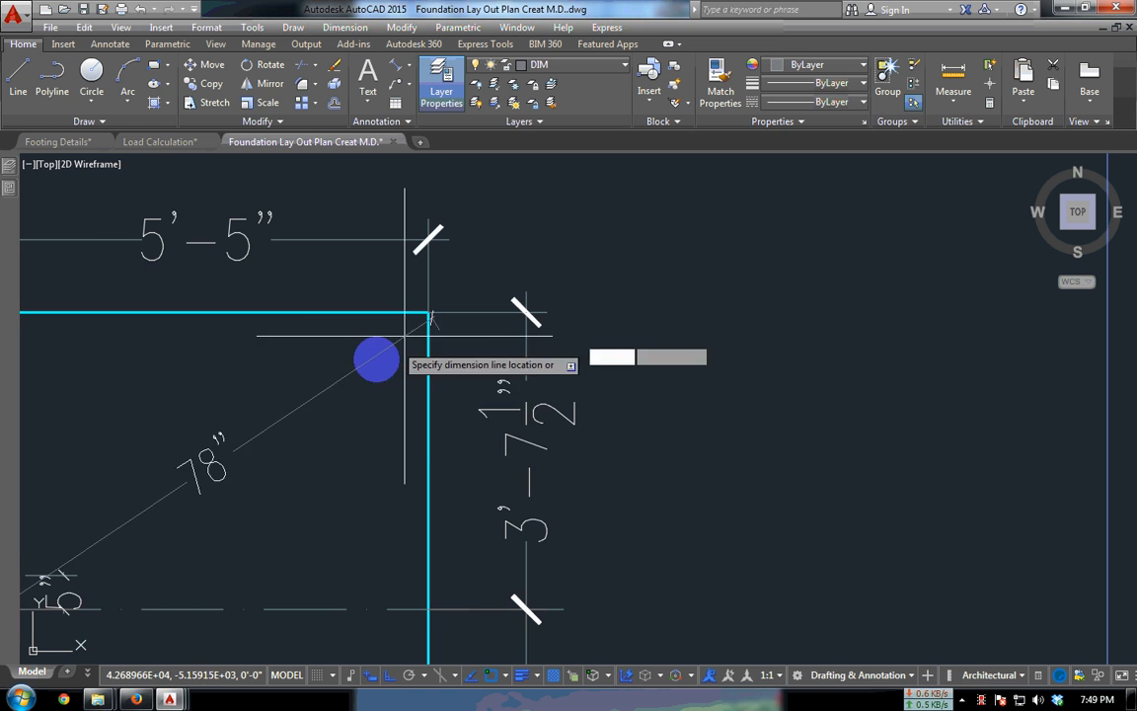
click(367, 389)
middle_drag(361, 377, 437, 330)
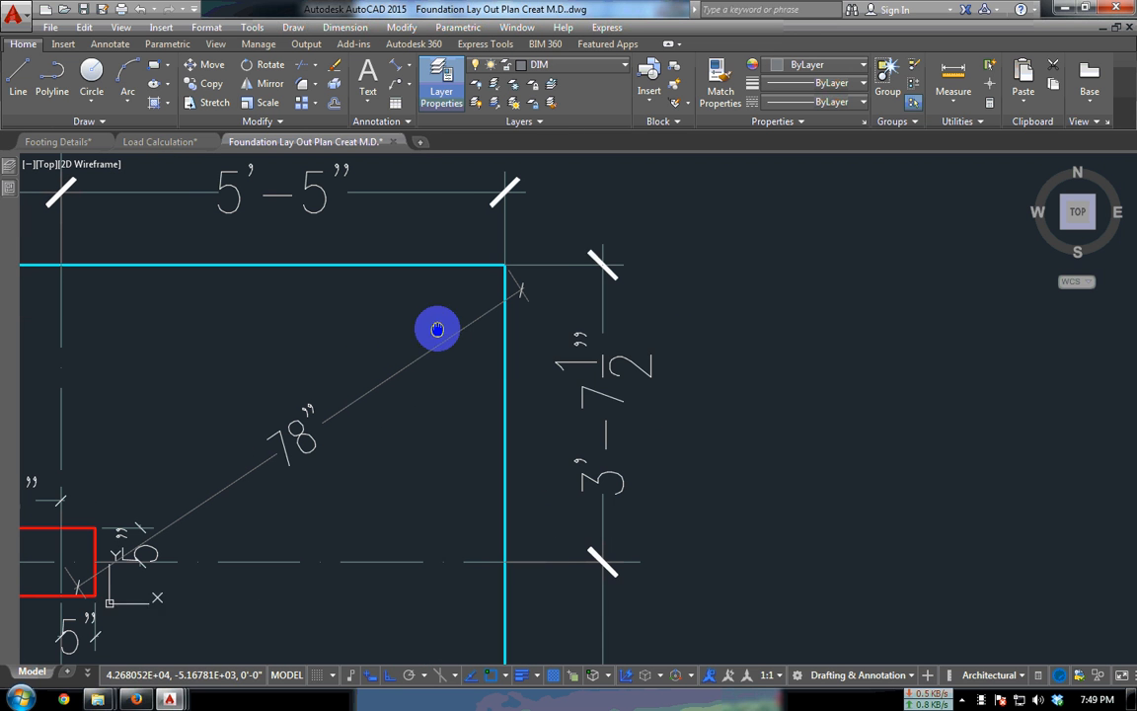
- Match the properties of the 3'-7 1/2" vertical dimension beside the boundary to the diagonal dimension
click(594, 356)
click(561, 375)
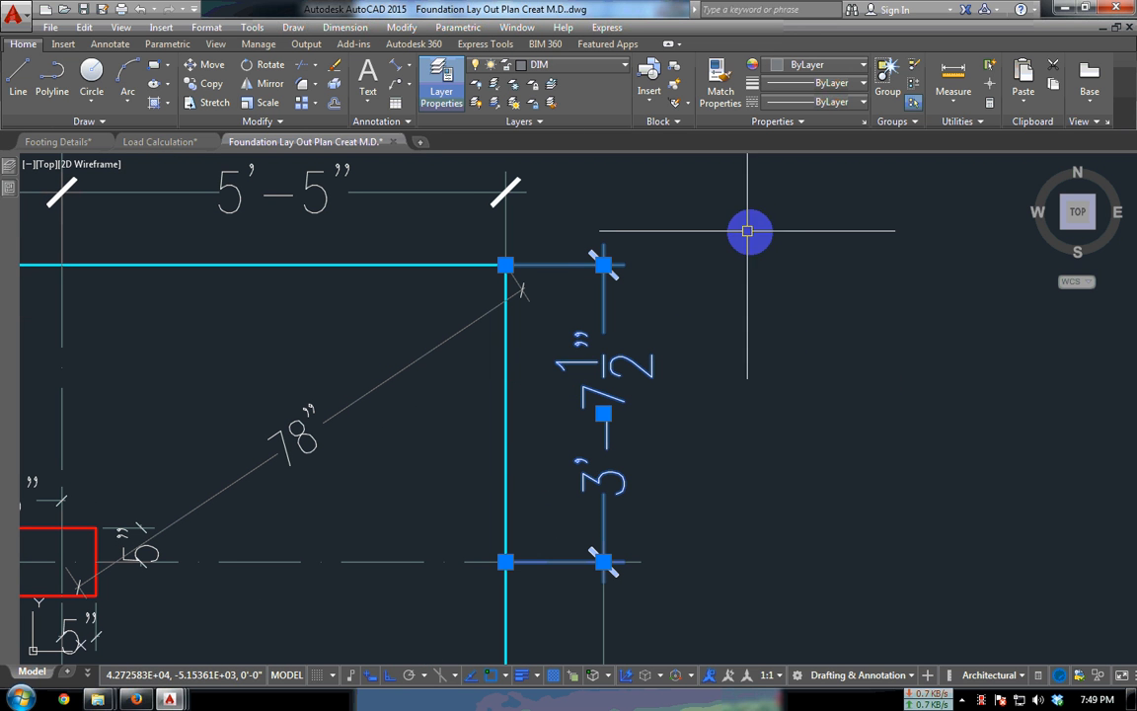
click(717, 84)
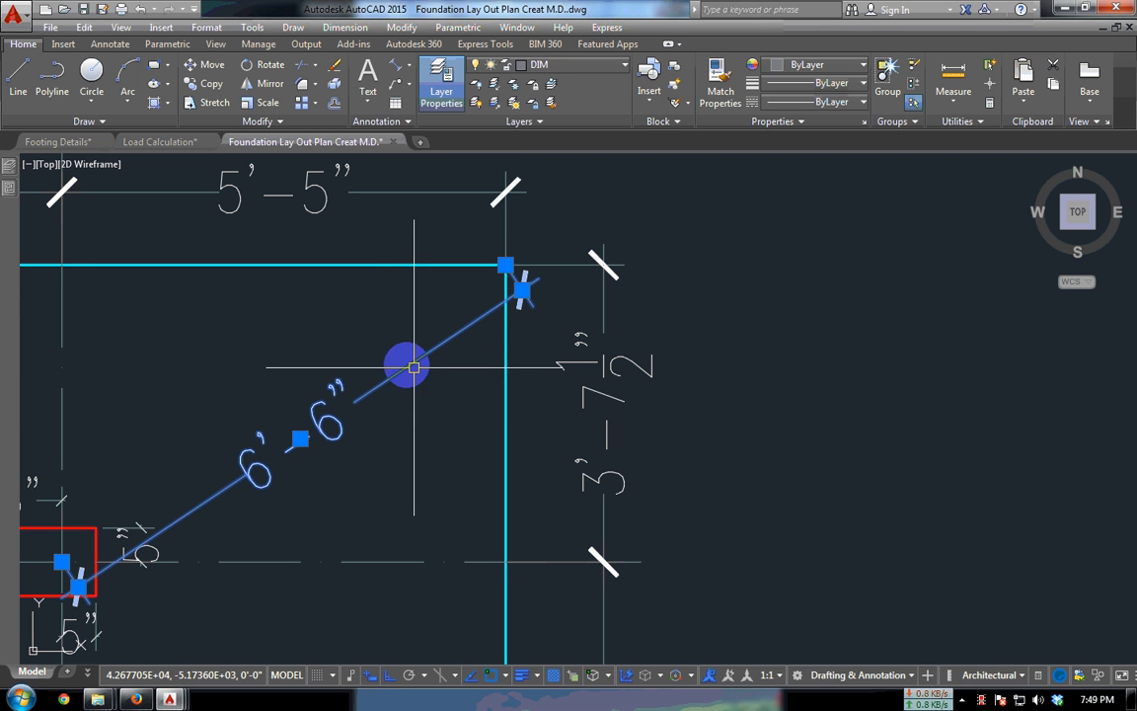
- Change the text color of the diagonal dimension at the upper-right boundary corner to Red
mouse_move(12, 192)
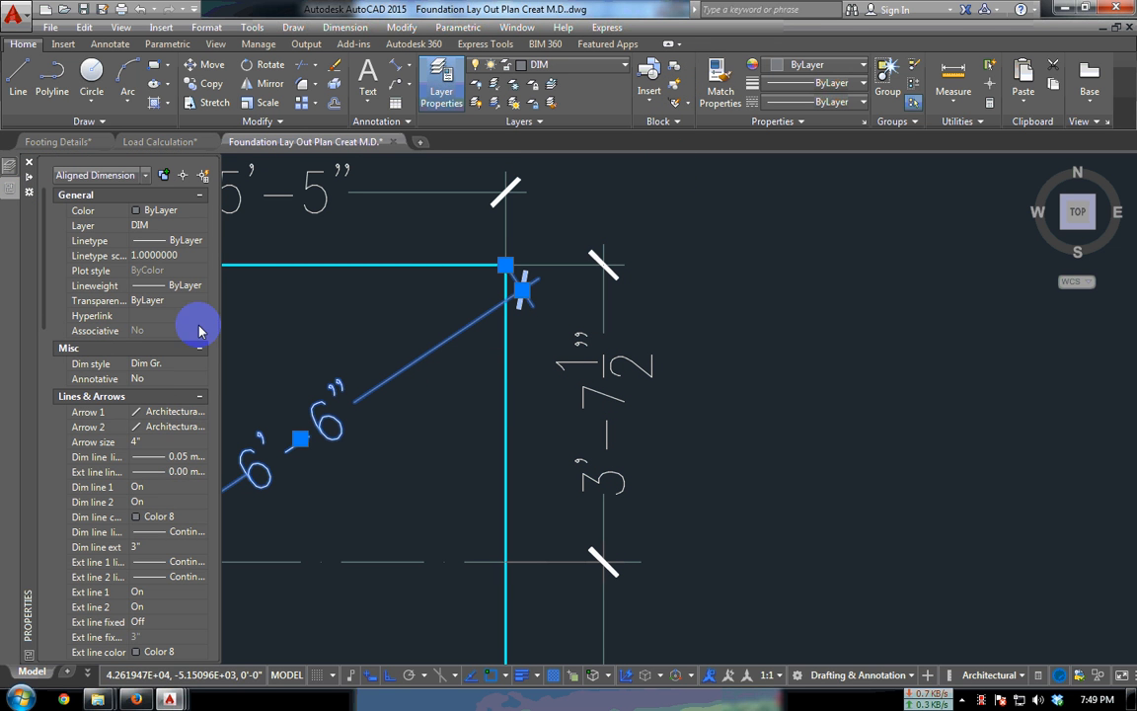
click(200, 194)
click(199, 214)
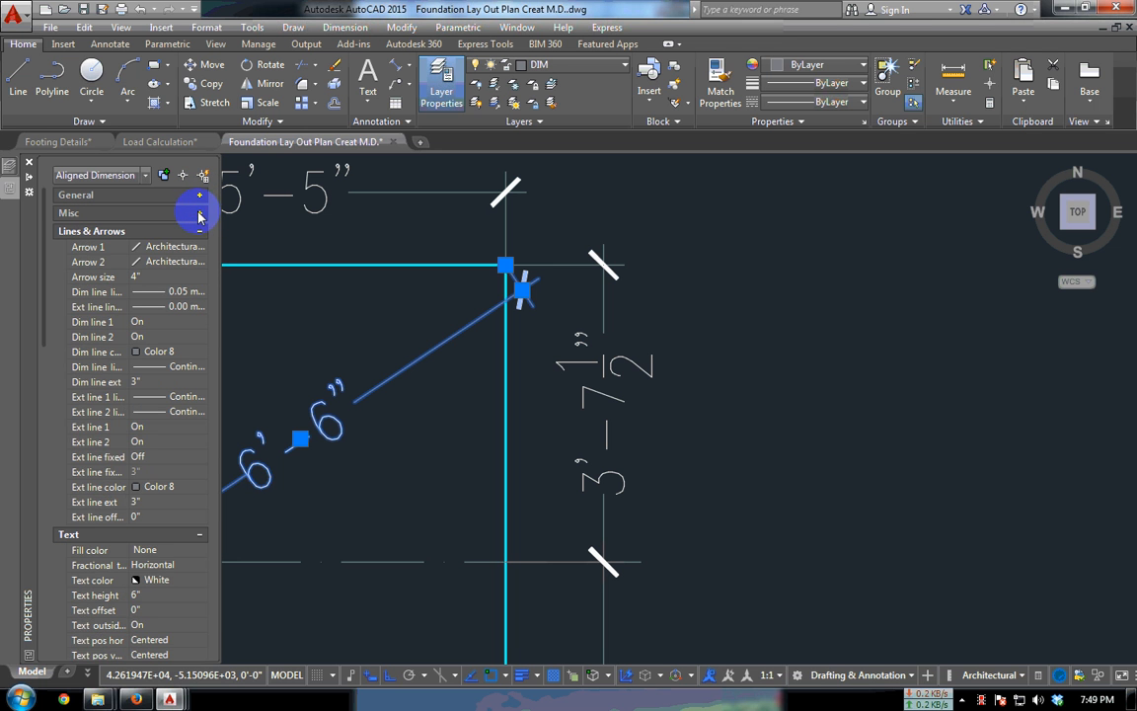
click(199, 231)
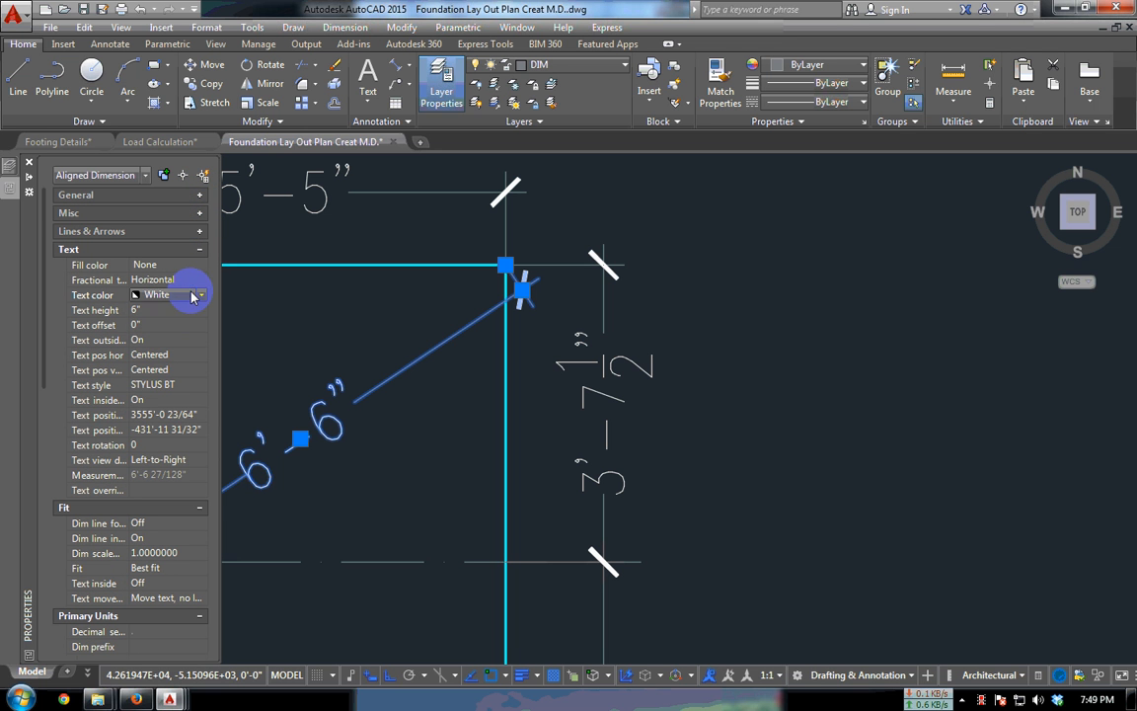
click(194, 297)
click(157, 310)
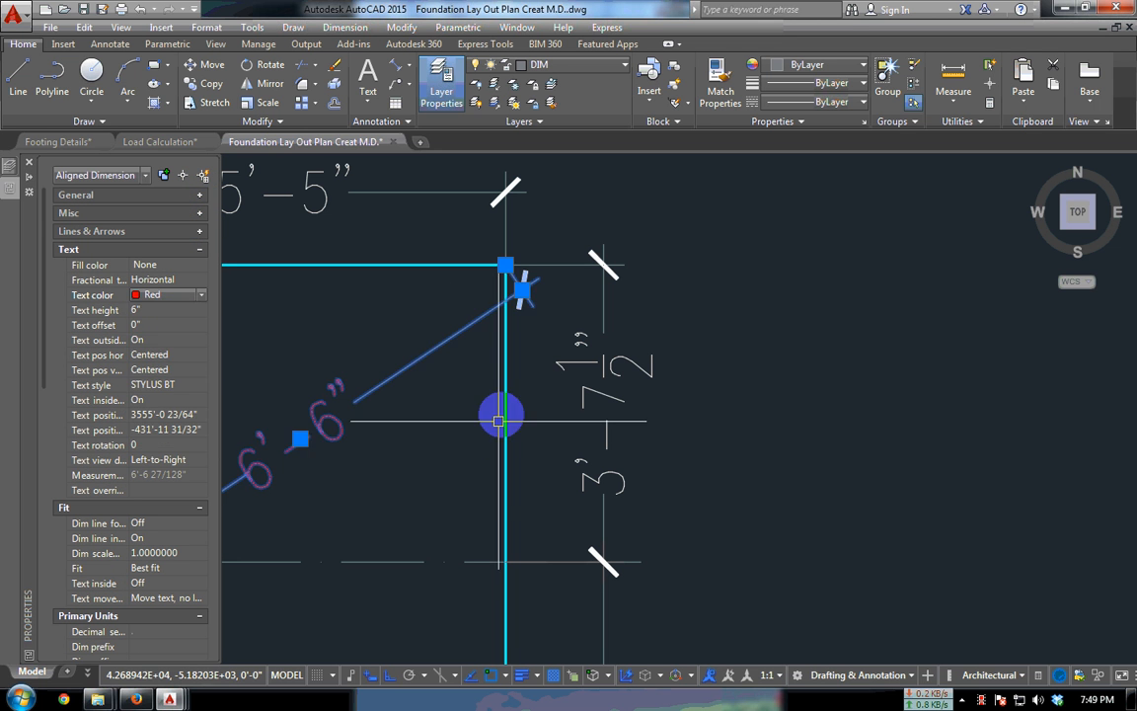
scroll(484, 414, down, 2)
scroll(454, 455, up, 2)
key(Escape)
- Add a horizontal linear dimension from the upper-right column's grid intersection to the cyan boundary's right edge, placed below the column
middle_drag(435, 463, 427, 402)
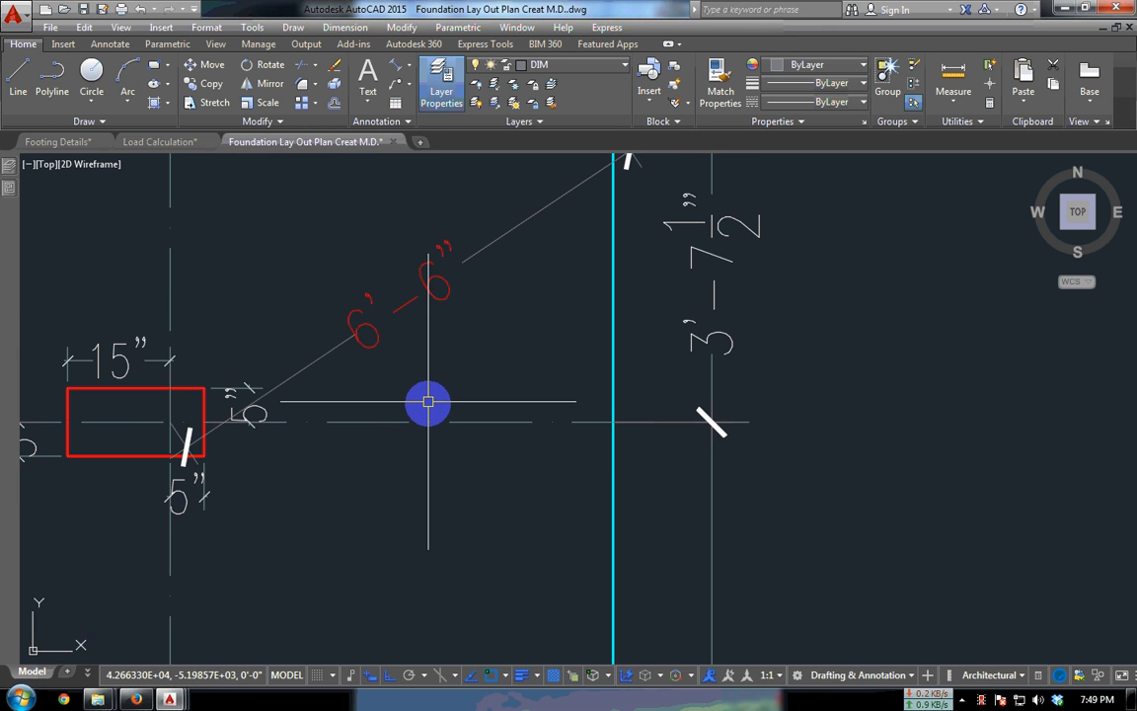
click(412, 67)
click(426, 94)
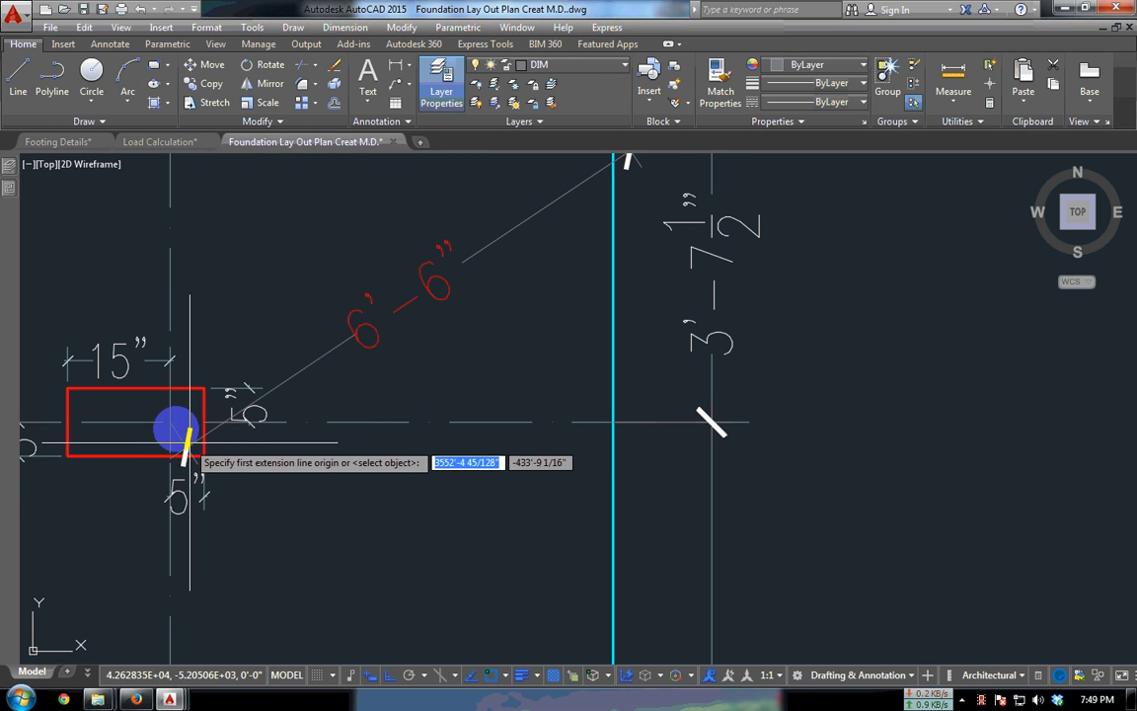
click(165, 422)
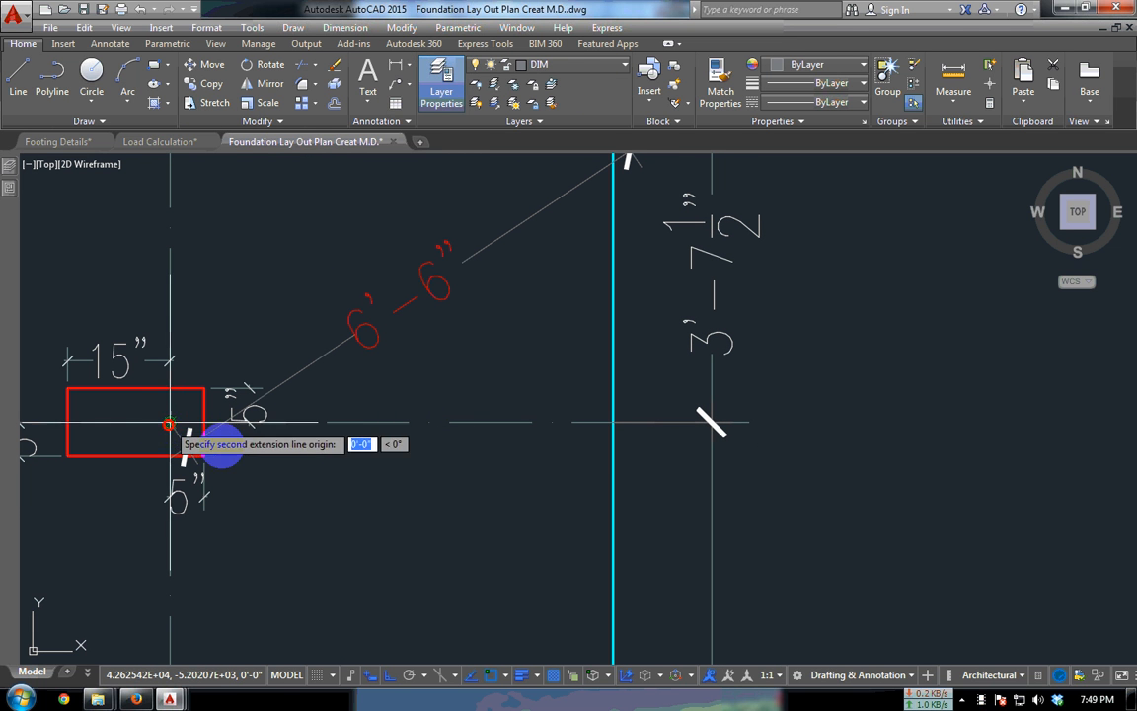
click(612, 421)
click(529, 553)
- Add a vertical linear dimension from the upper-right column's grid intersection up to the cyan boundary's top edge, placed left of the column
middle_drag(281, 431, 525, 504)
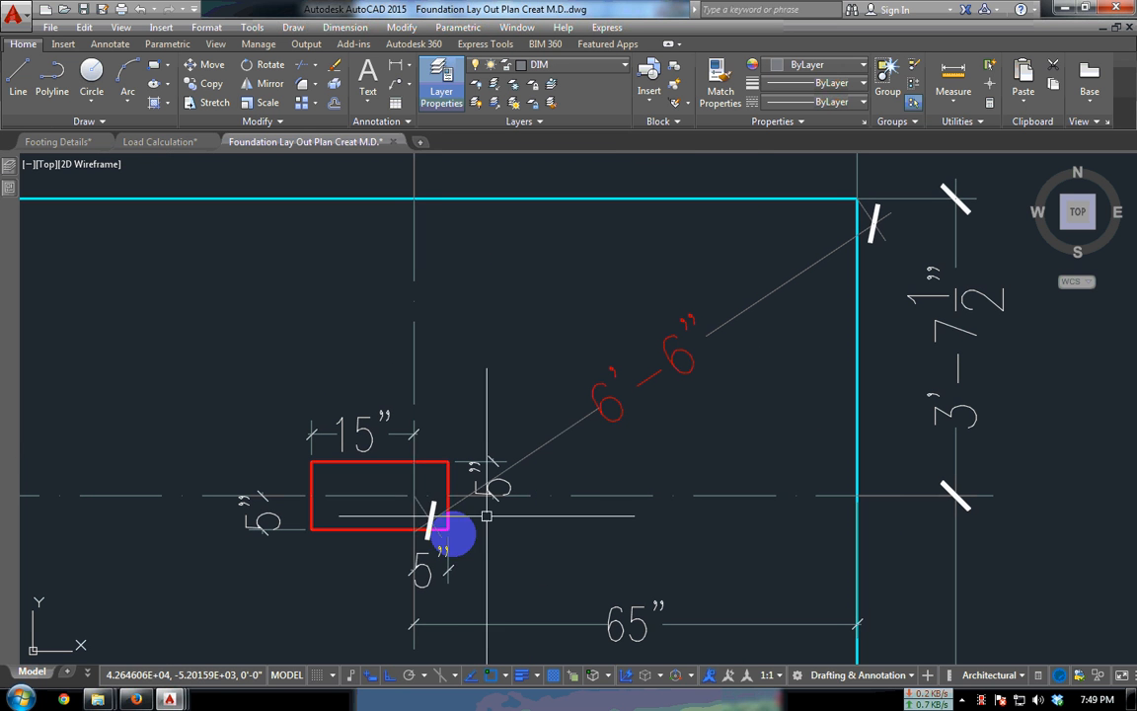
key(space)
click(412, 495)
click(409, 199)
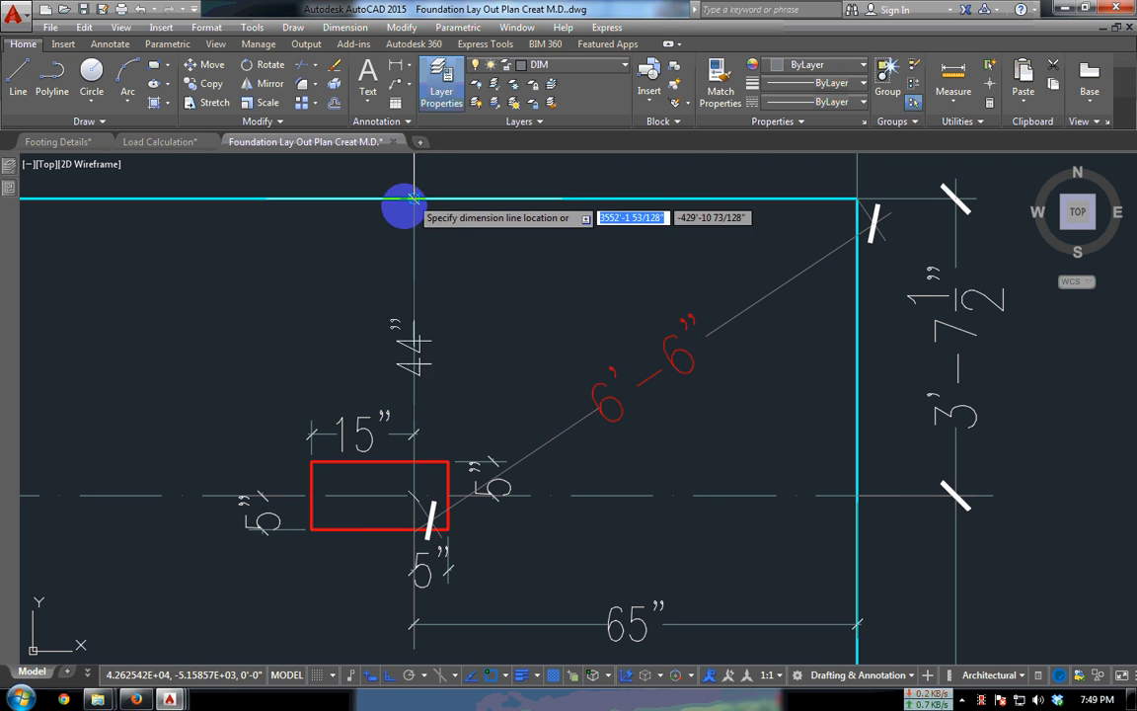
click(263, 262)
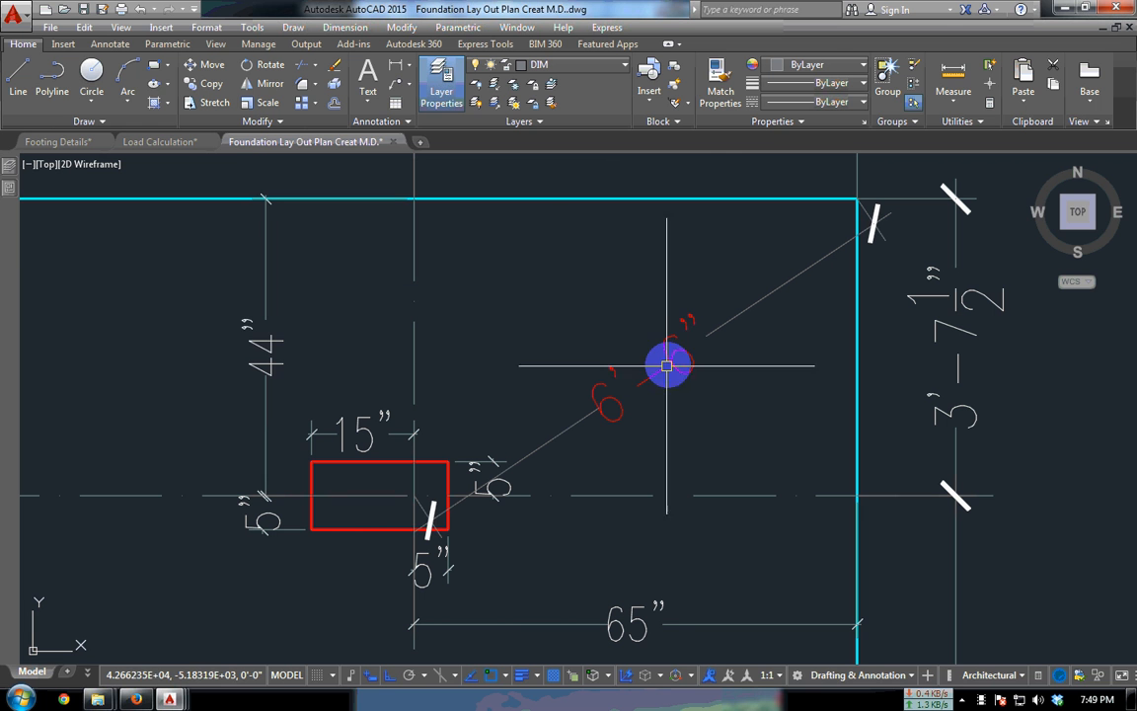
- Match the properties of the red diagonal dimension to the new vertical and horizontal boundary dimensions
click(685, 357)
click(728, 96)
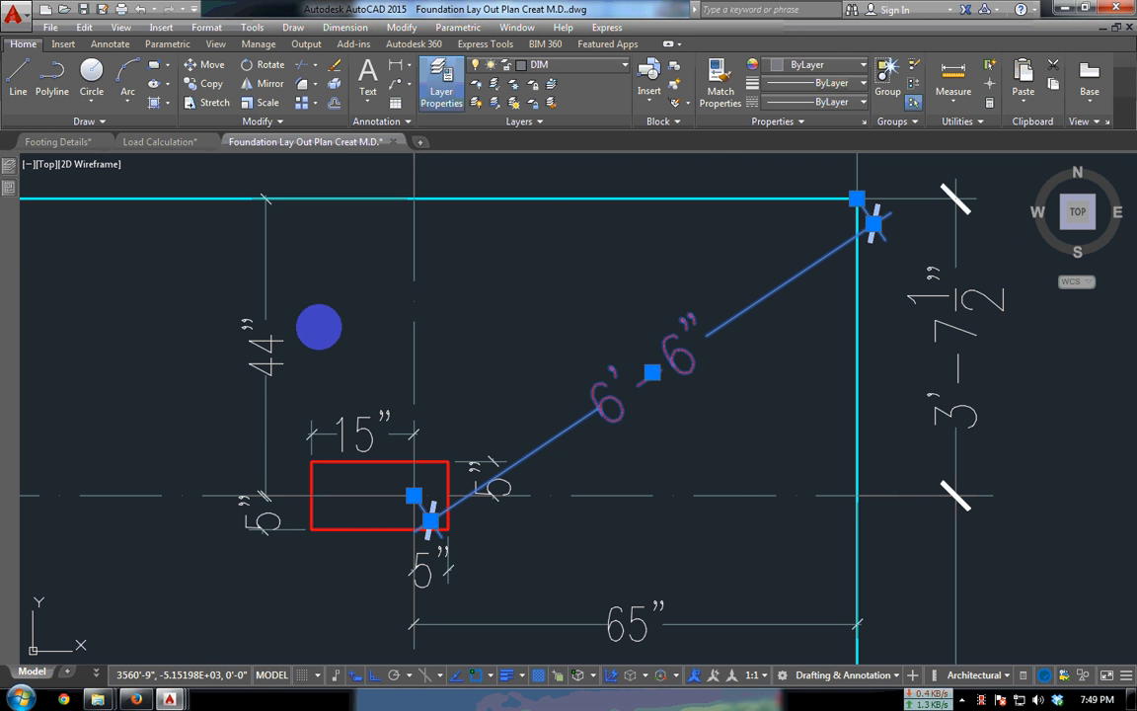
click(263, 350)
click(602, 626)
key(Escape)
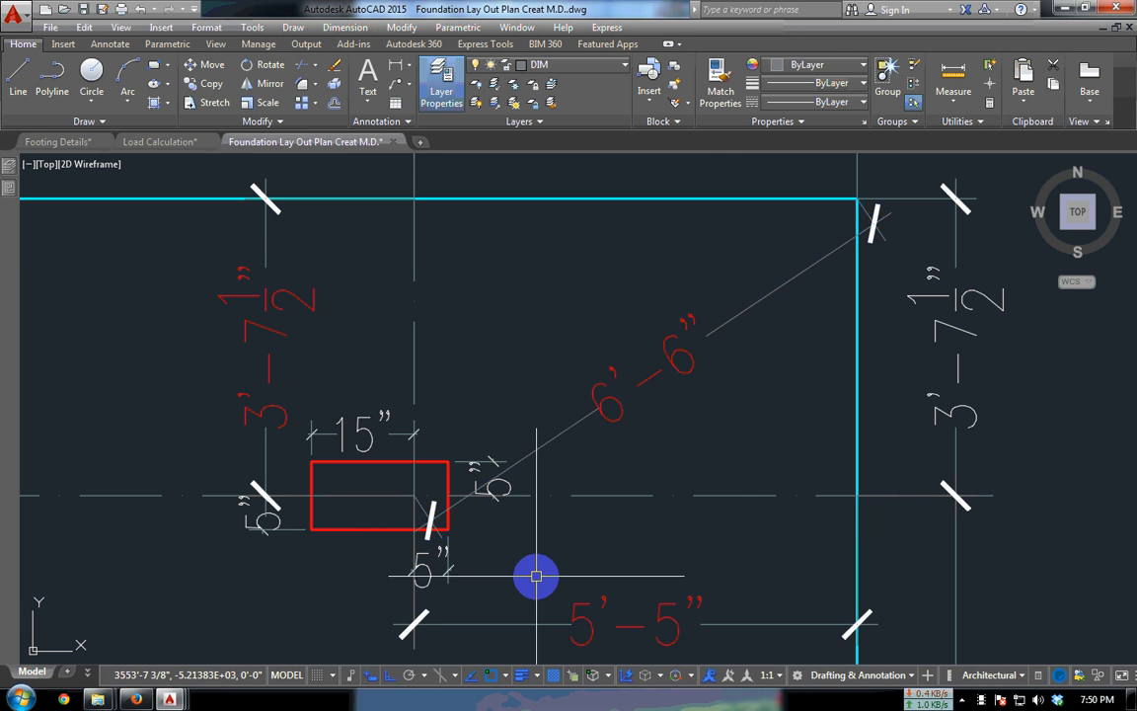
- Examine the red corner dimensions at the upper-right column and compare them with those around footings F2 and F1 in the finished foundation layout plan
scroll(499, 502, down, 5)
scroll(489, 436, up, 3)
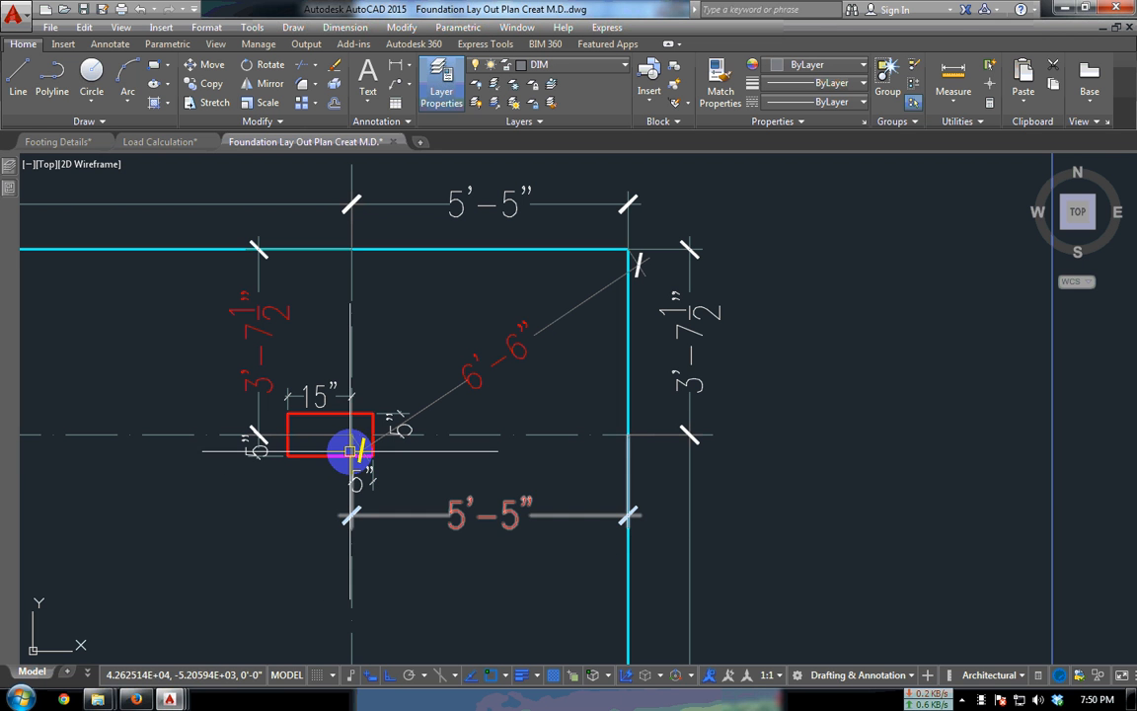
scroll(310, 412, up, 2)
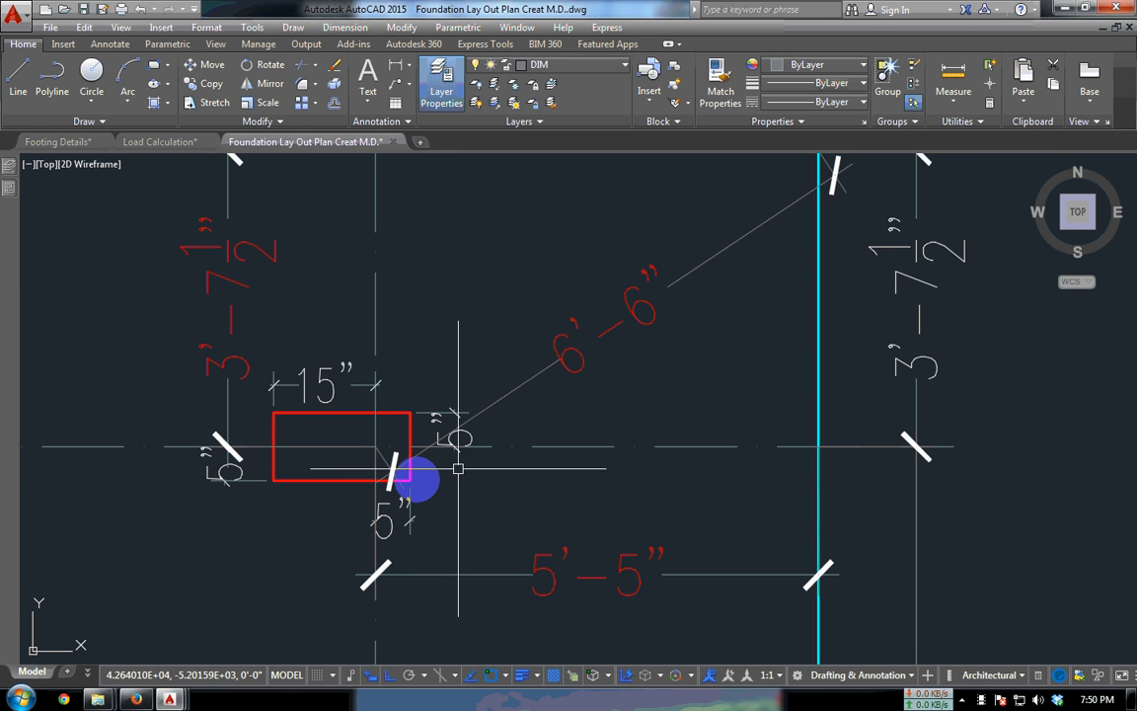
scroll(457, 467, down, 8)
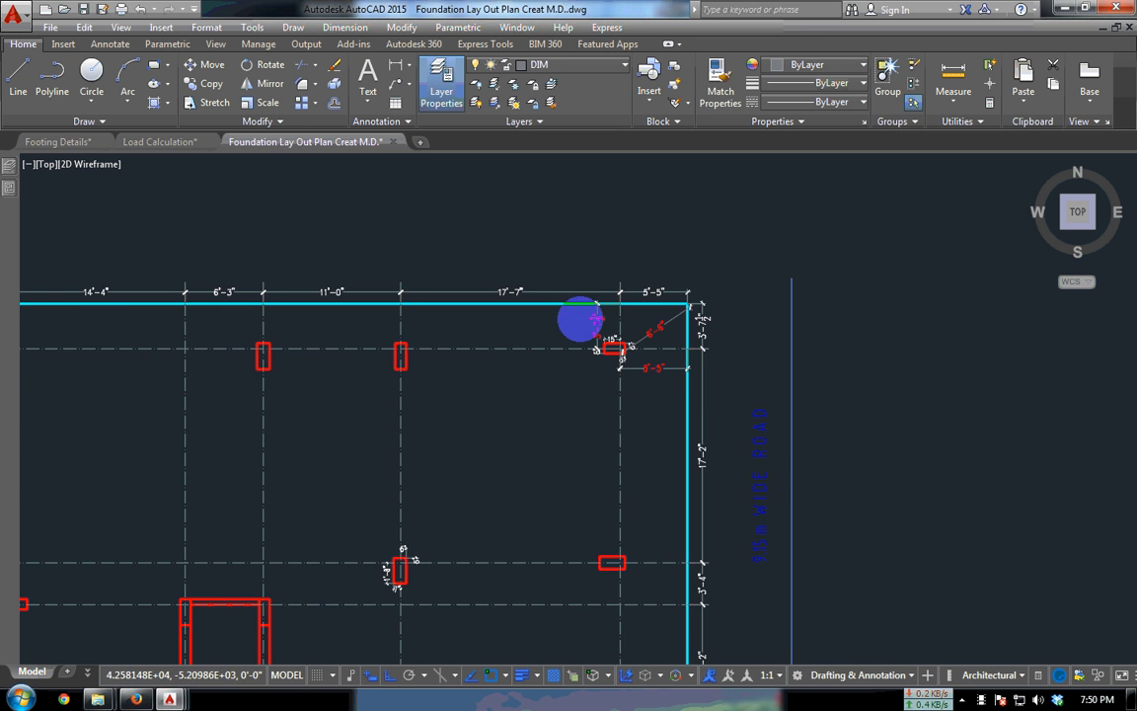
scroll(578, 325, down, 4)
middle_drag(391, 444, 868, 439)
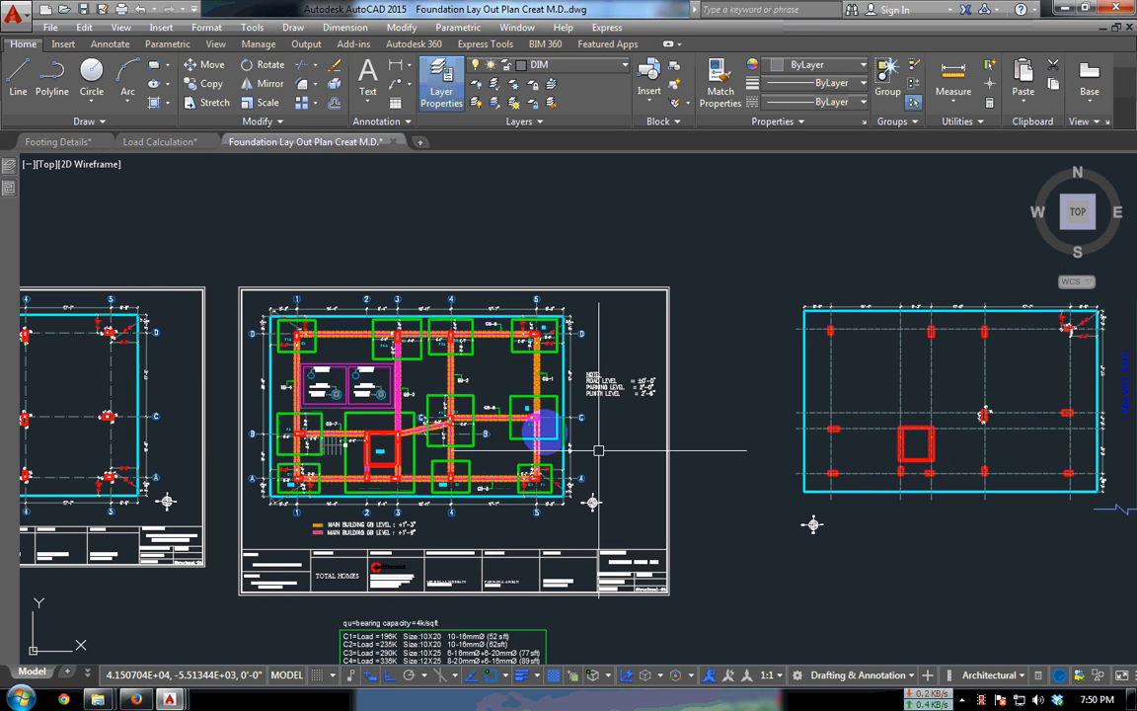
scroll(544, 425, up, 8)
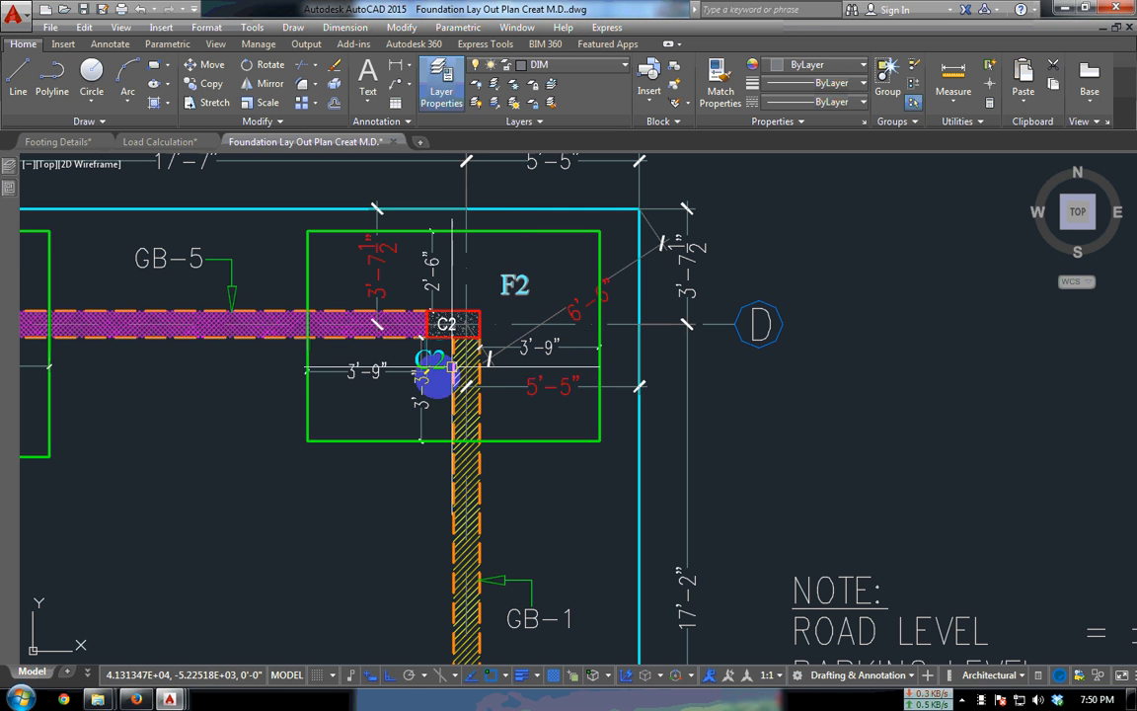
scroll(479, 424, up, 2)
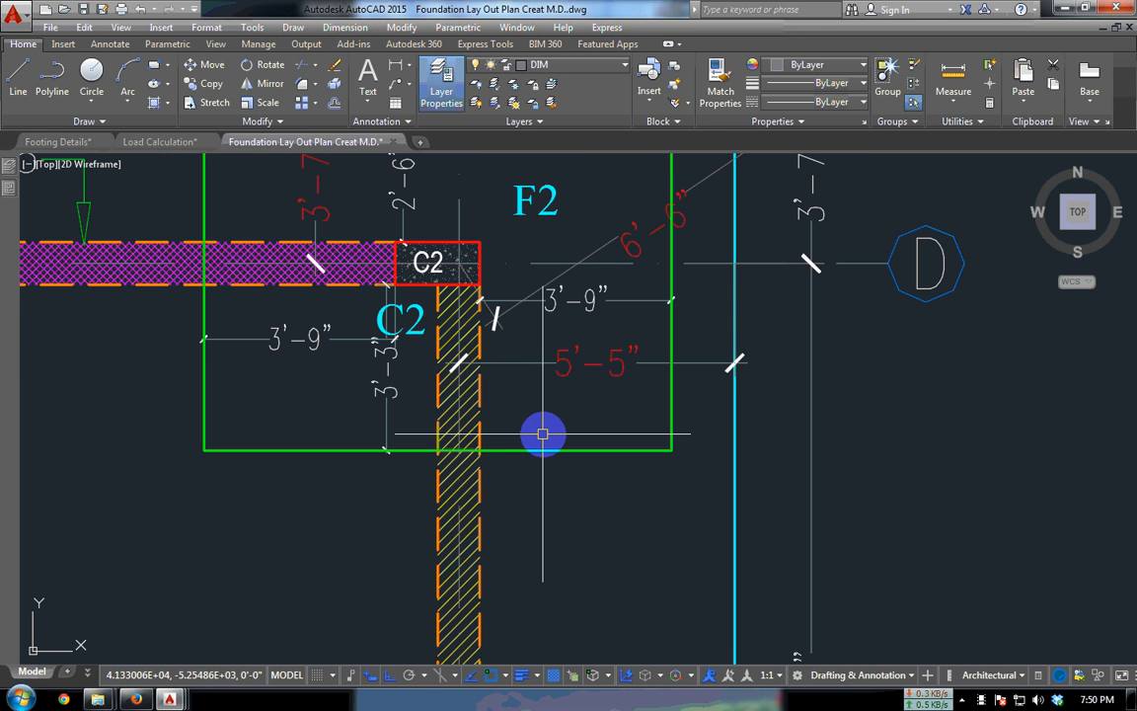
scroll(469, 282, down, 5)
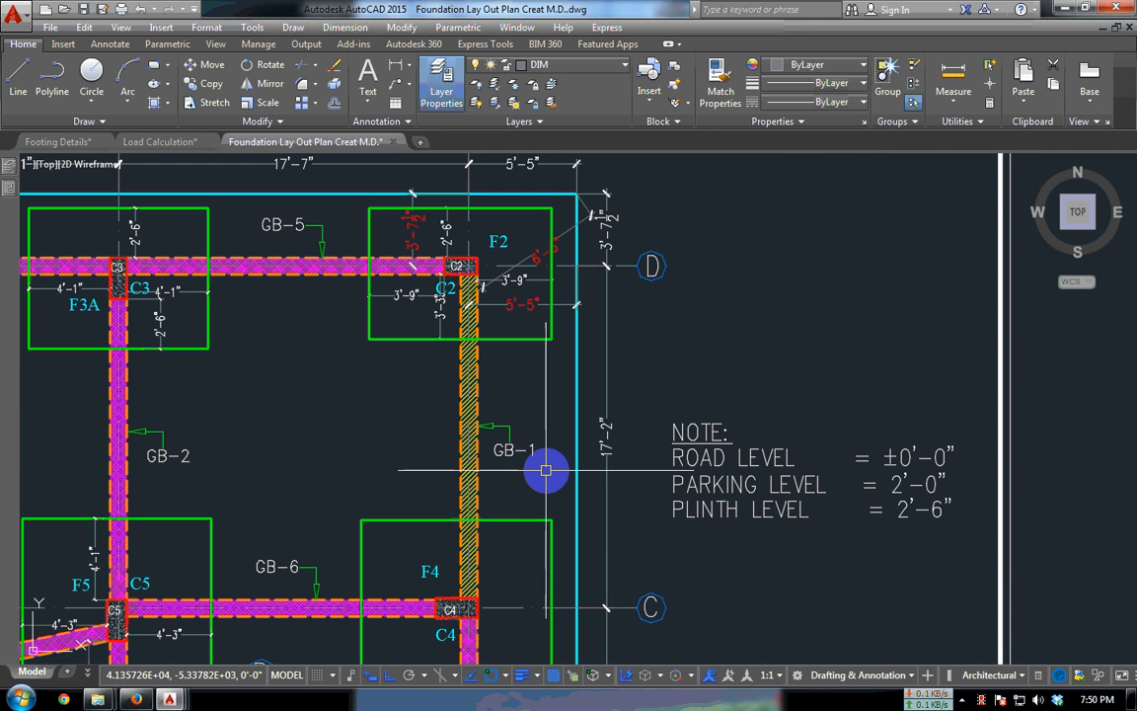
mouse_move(533, 468)
middle_down()
mouse_move(467, 401)
mouse_move(501, 329)
middle_up()
scroll(529, 348, down, 2)
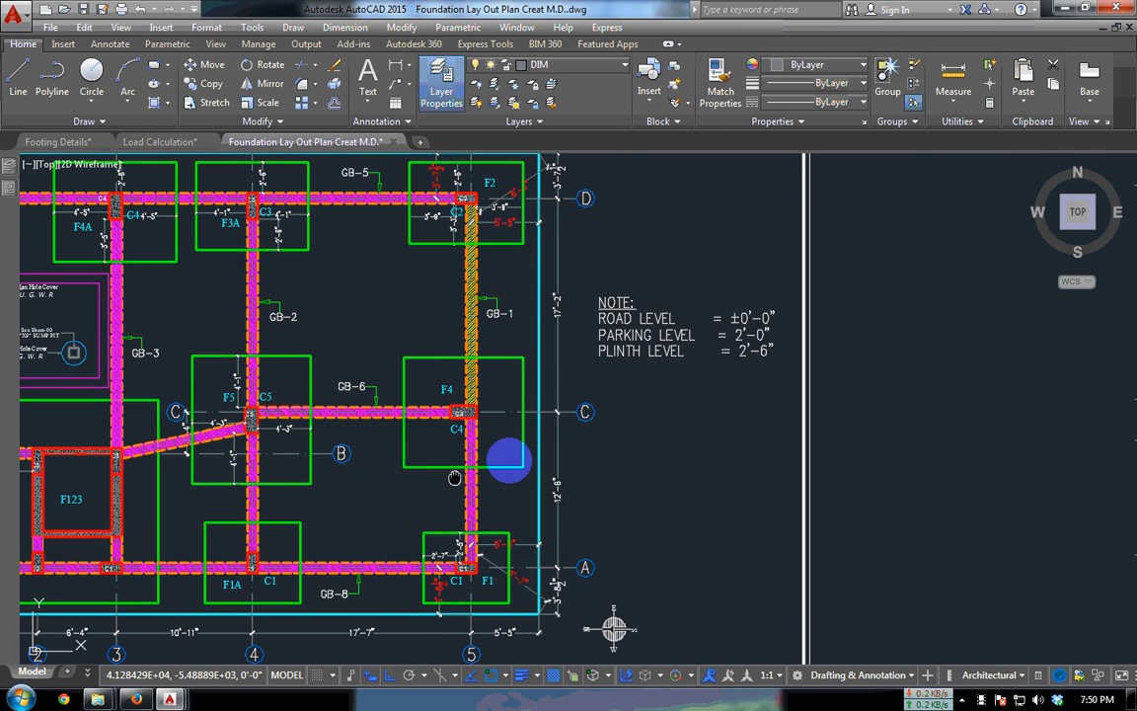
mouse_move(507, 459)
middle_down()
mouse_move(716, 431)
mouse_move(721, 486)
middle_up()
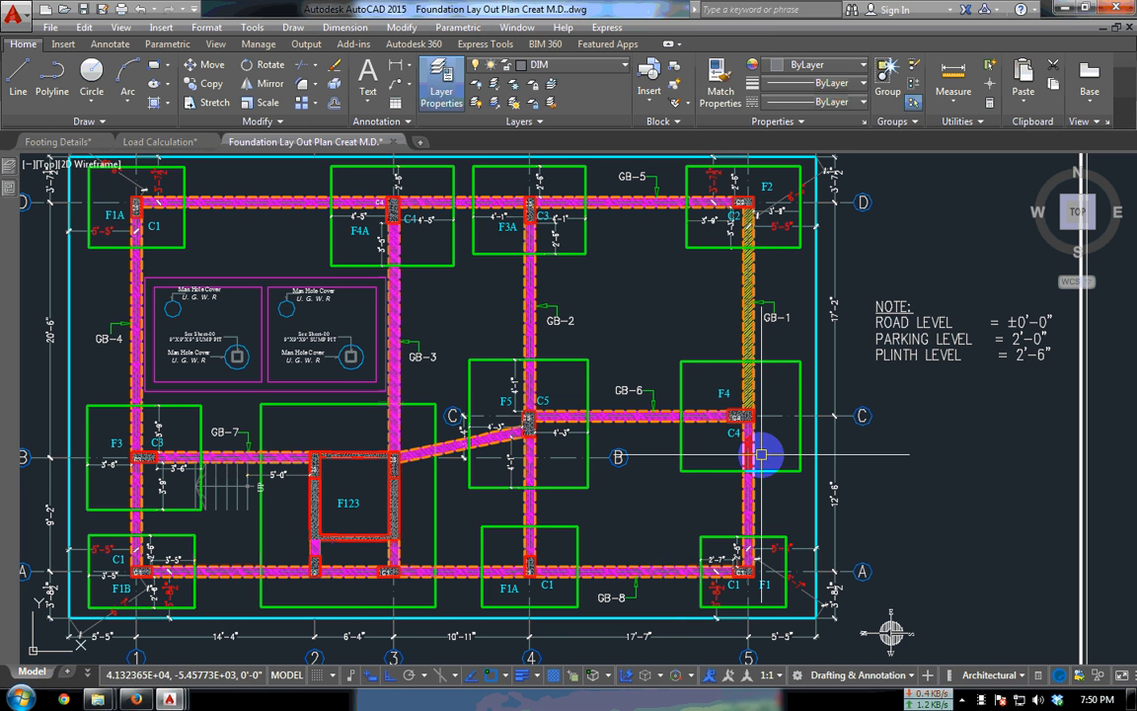
scroll(815, 588, up, 4)
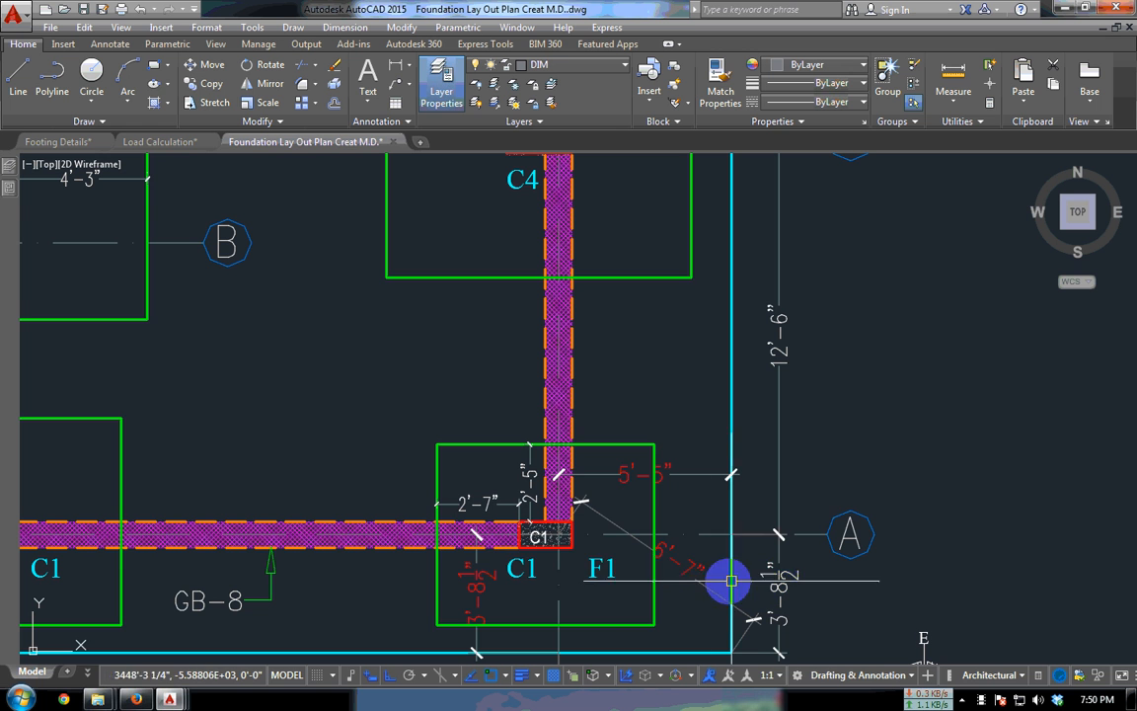
scroll(765, 557, down, 2)
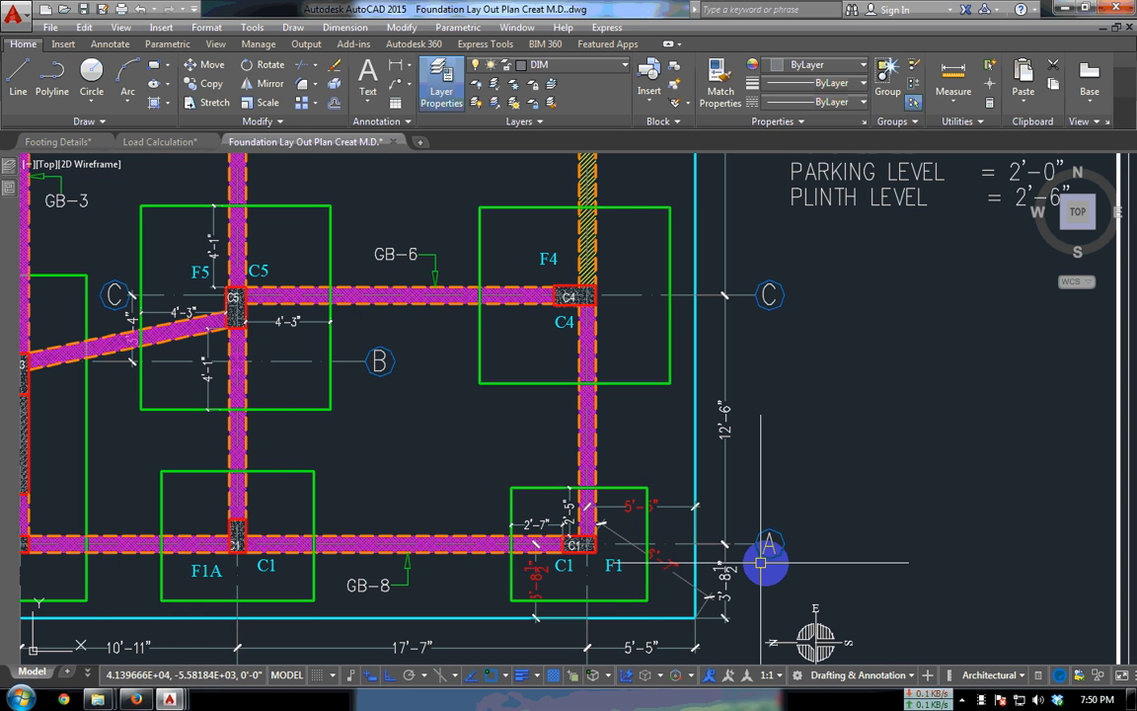
scroll(769, 251, down, 4)
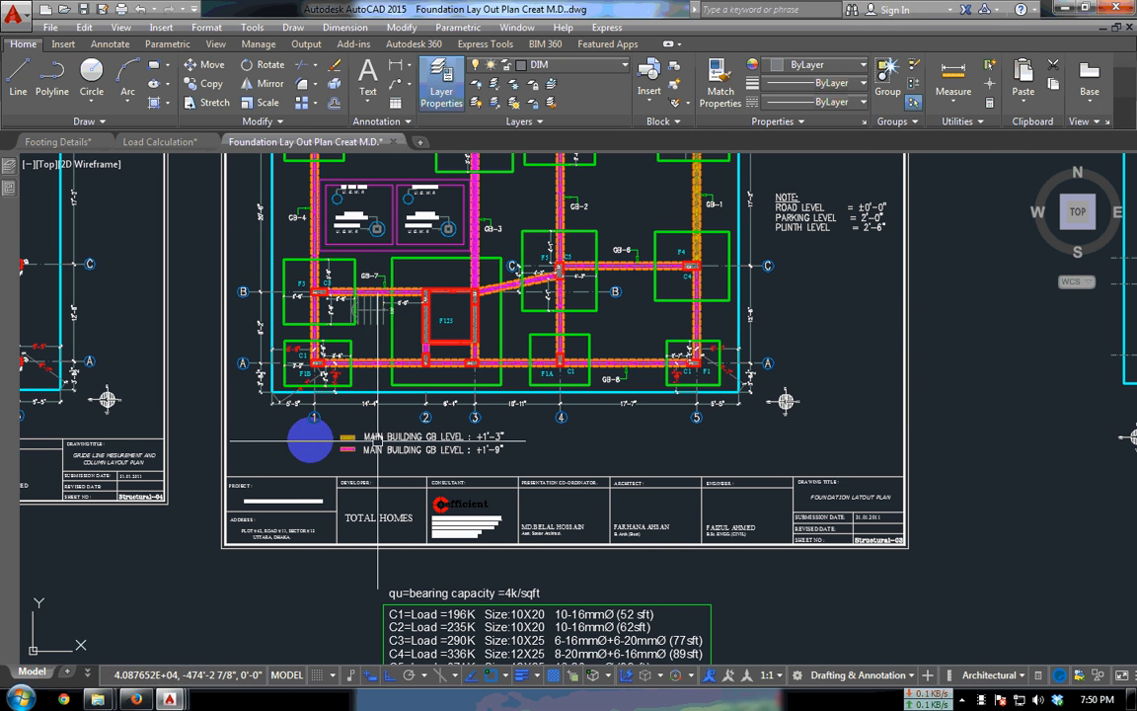
- Examine the finished foundation layout plan, including the stair dimension beside footing F123, and compare it with the working column plan
middle_drag(643, 386, 641, 520)
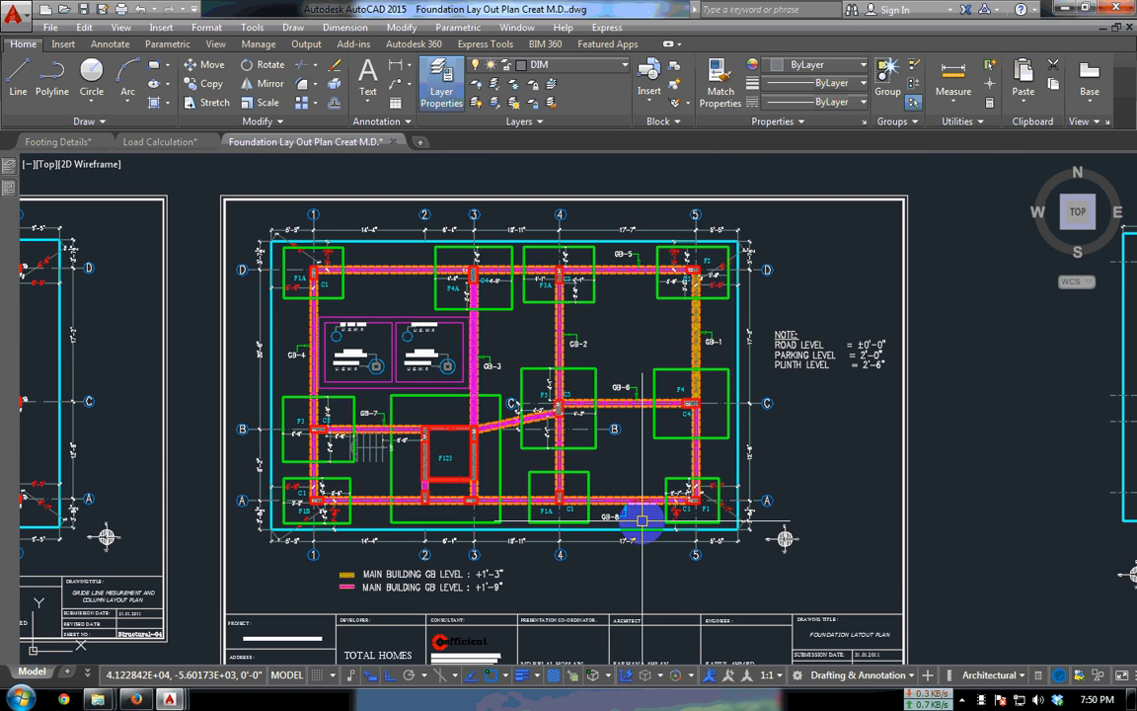
scroll(296, 385, up, 2)
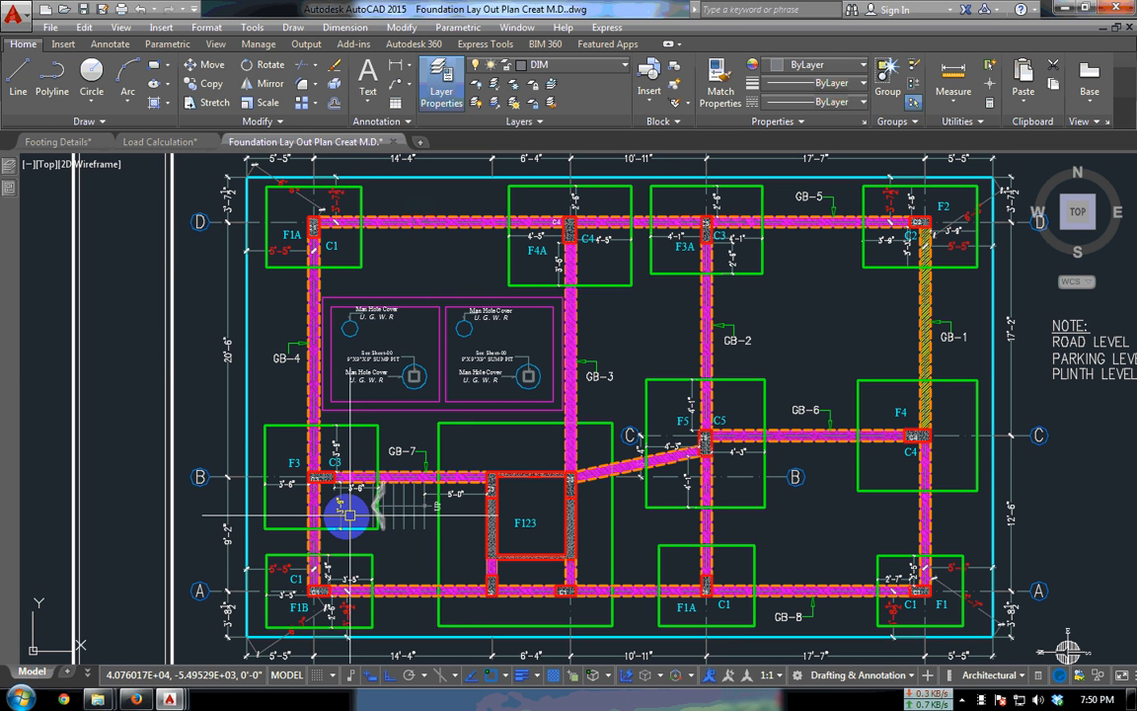
scroll(418, 508, up, 7)
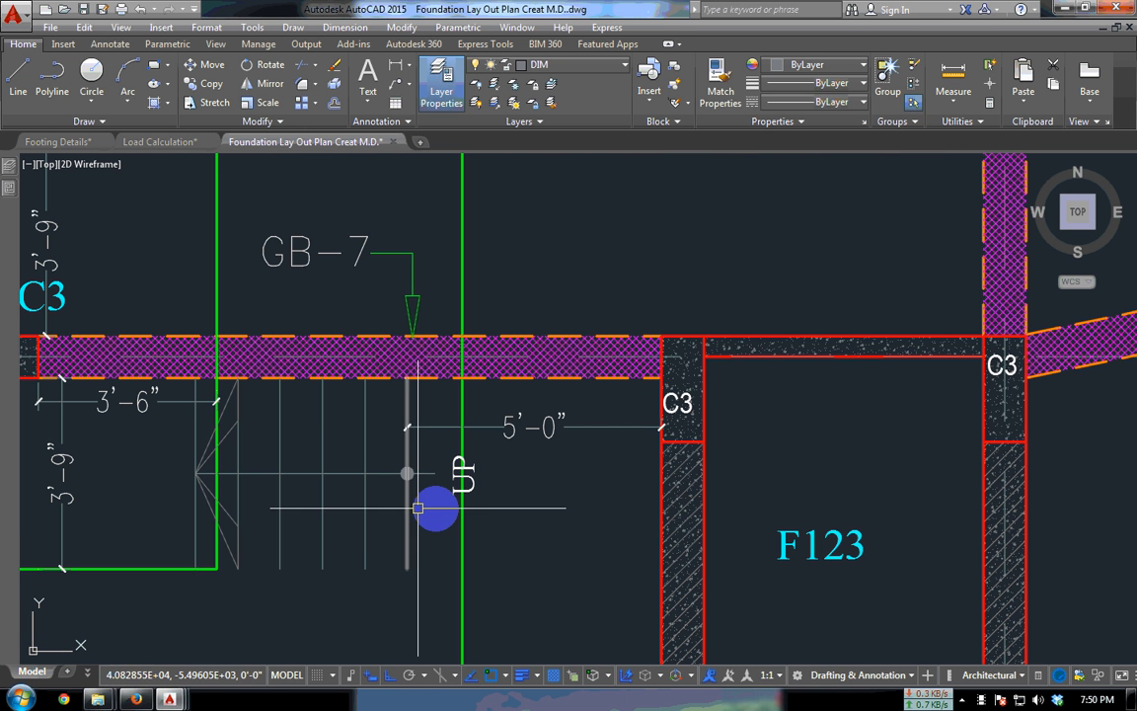
scroll(444, 340, down, 4)
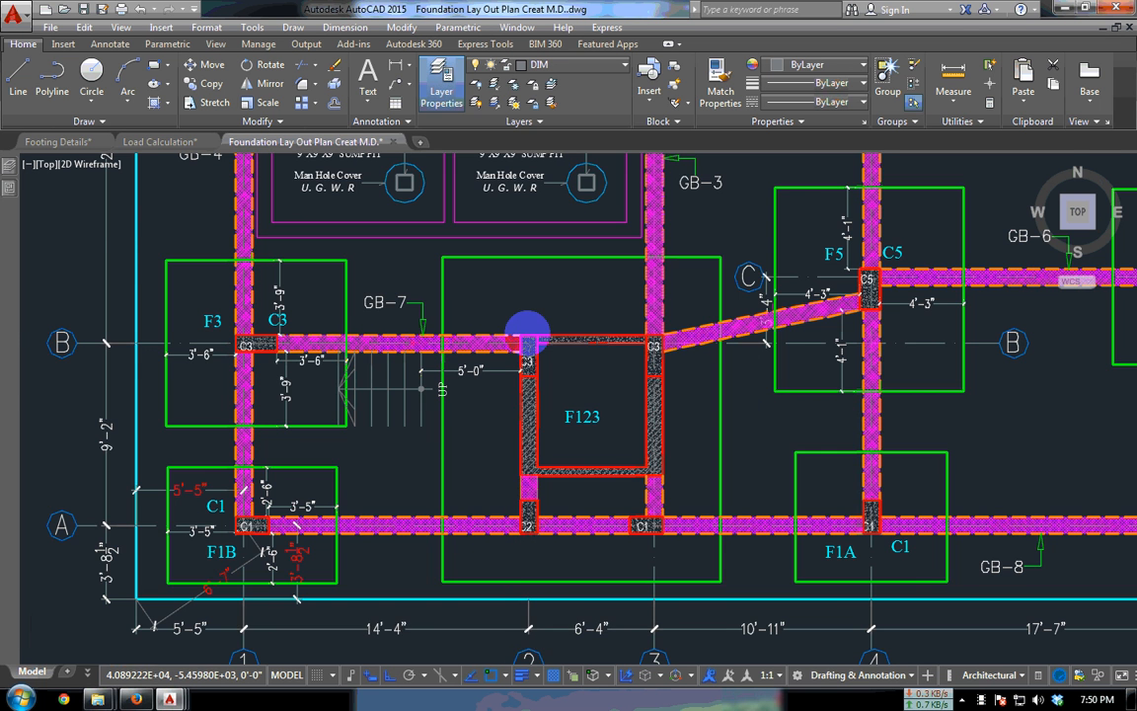
scroll(528, 336, up, 4)
click(489, 422)
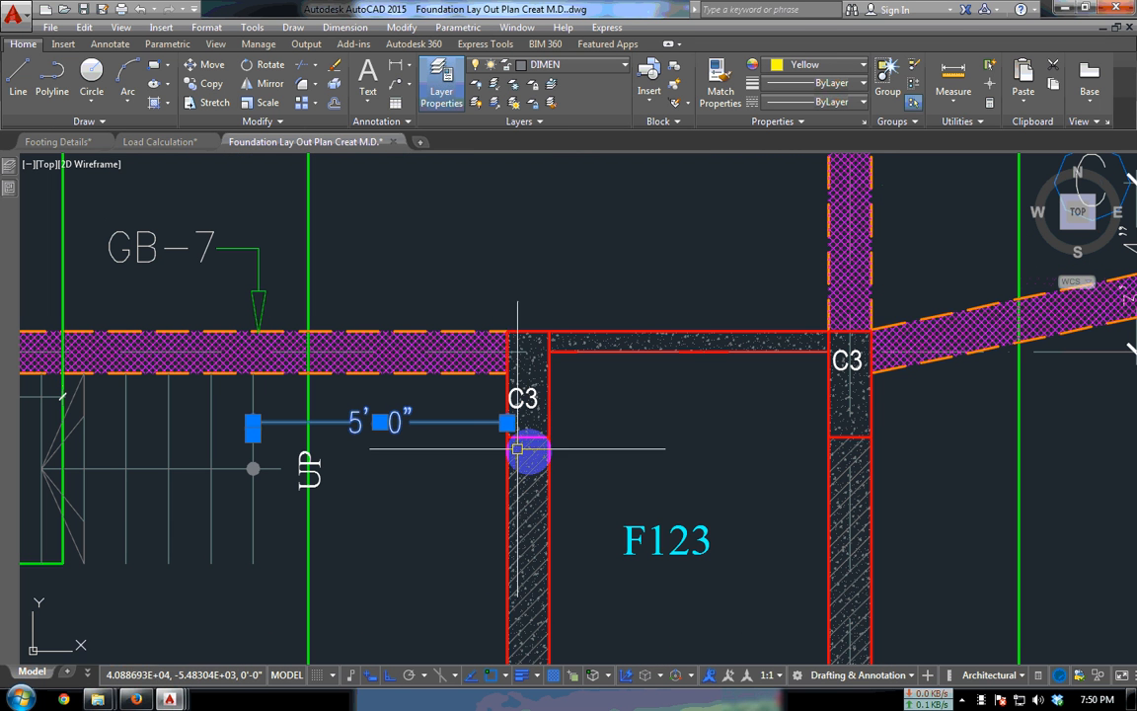
scroll(489, 338, down, 4)
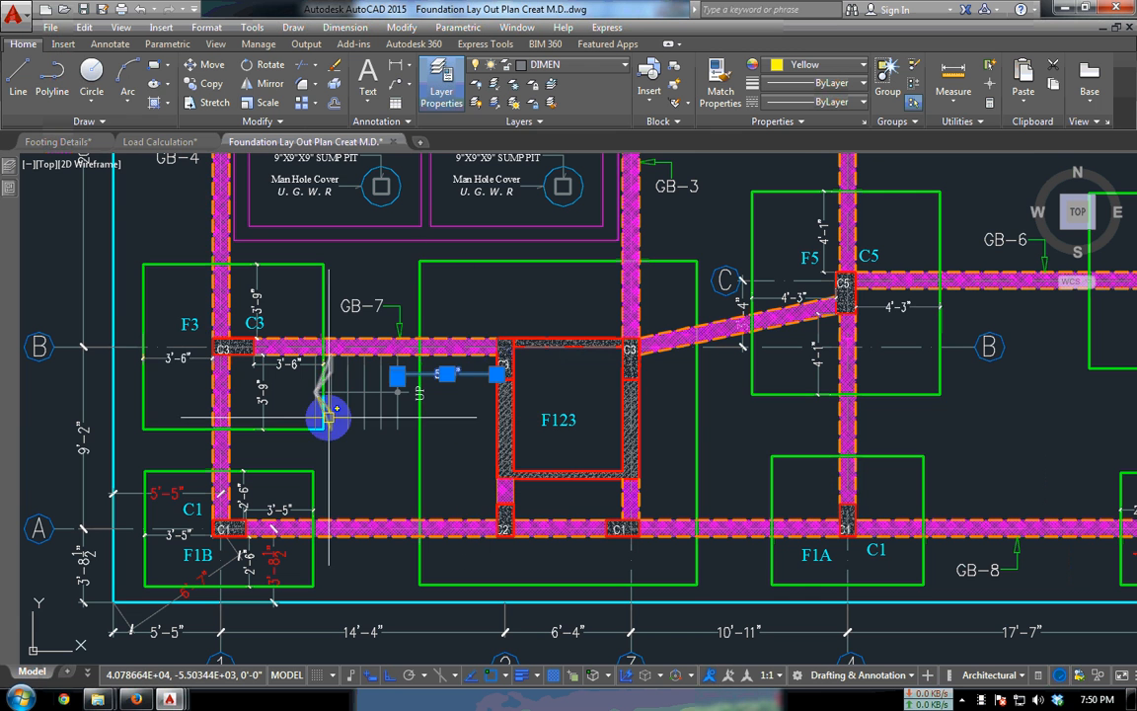
middle_drag(713, 373, 266, 383)
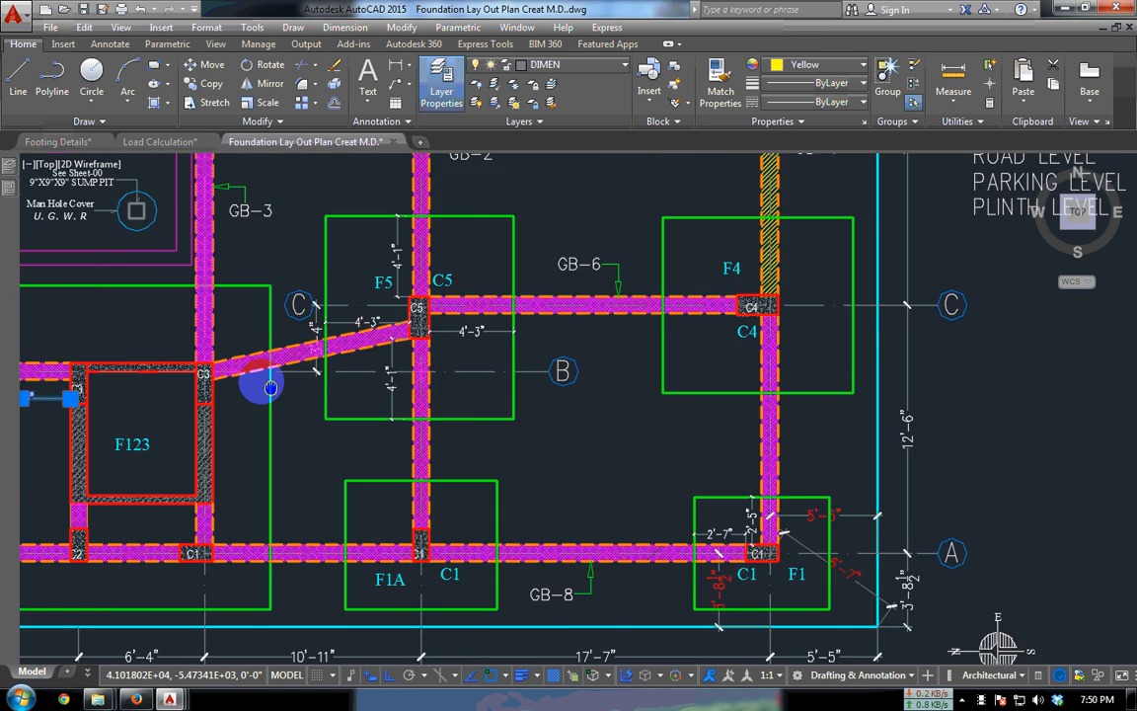
scroll(229, 369, down, 6)
scroll(872, 322, up, 2)
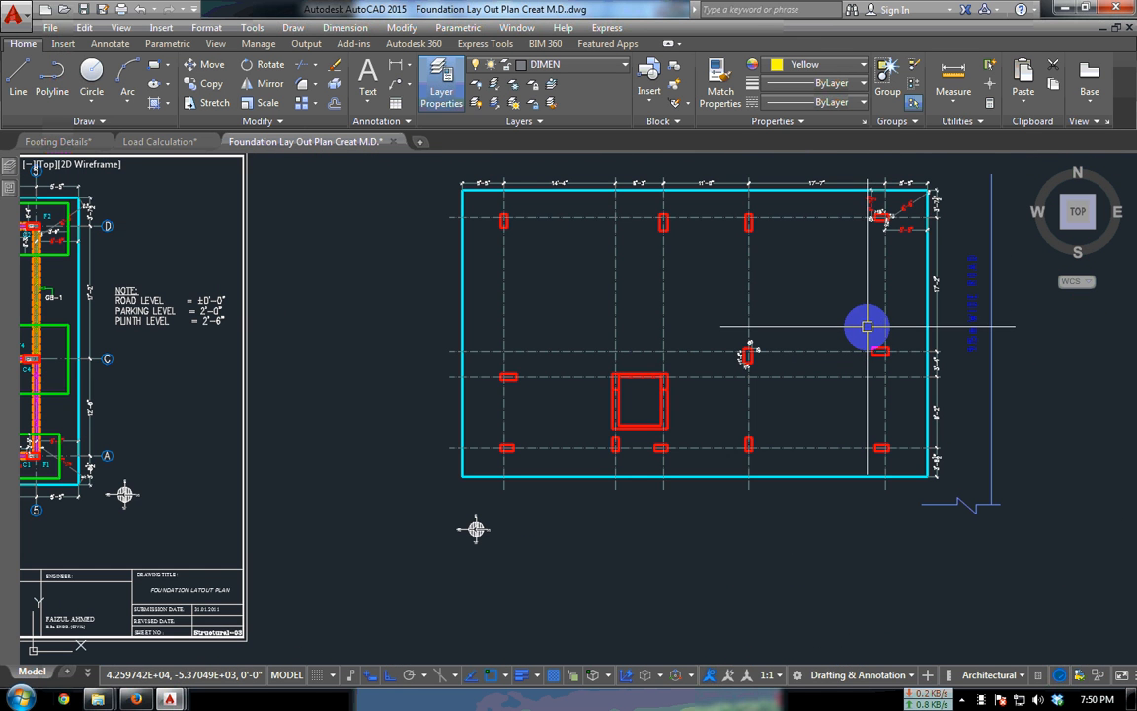
key(Escape)
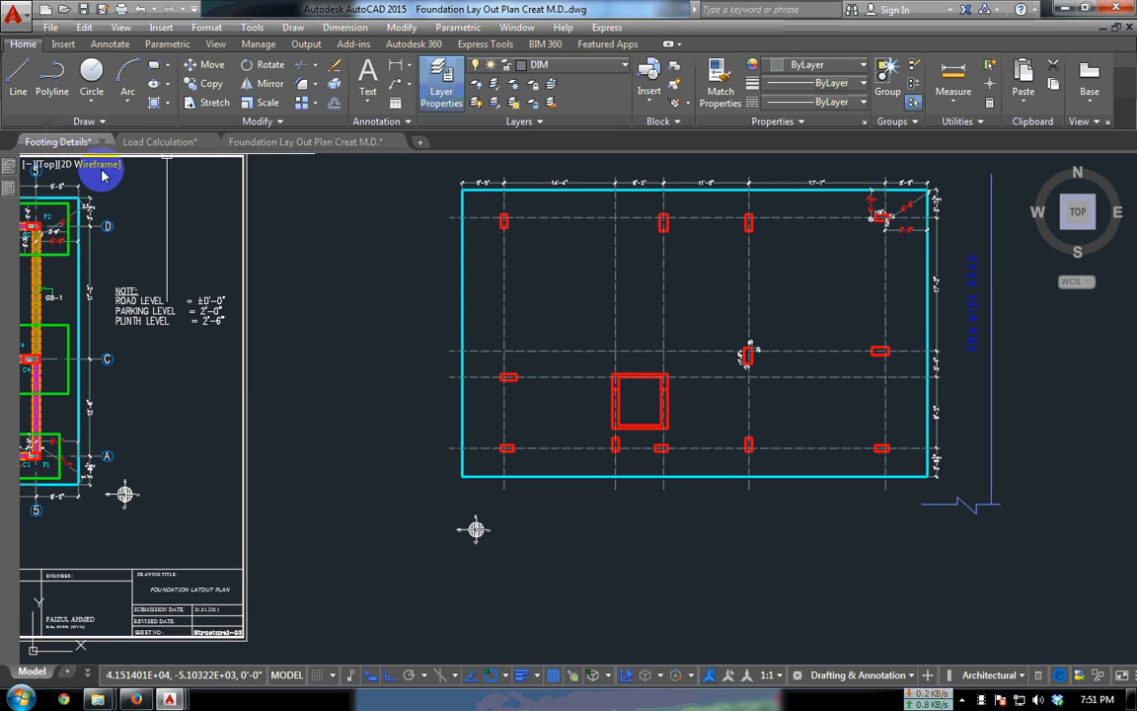
- Switch to the Footing Details drawing and examine the column offset and edge dimensions in the footing plans
scroll(490, 281, down, 5)
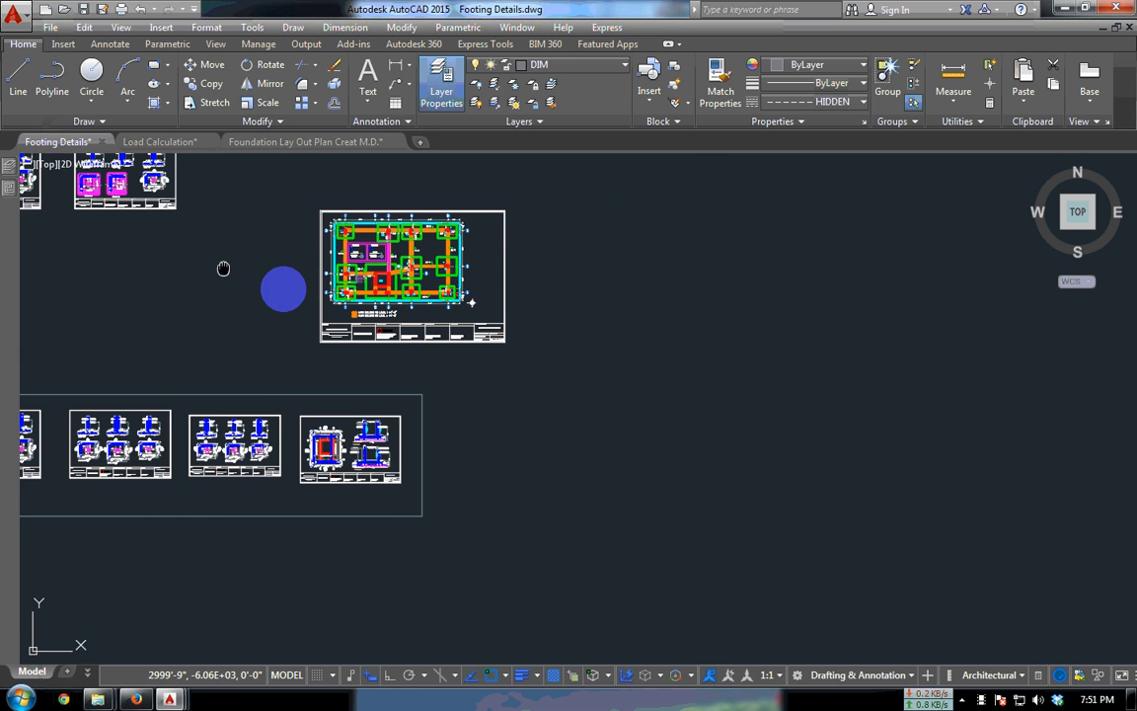
middle_drag(223, 268, 622, 414)
scroll(356, 317, up, 10)
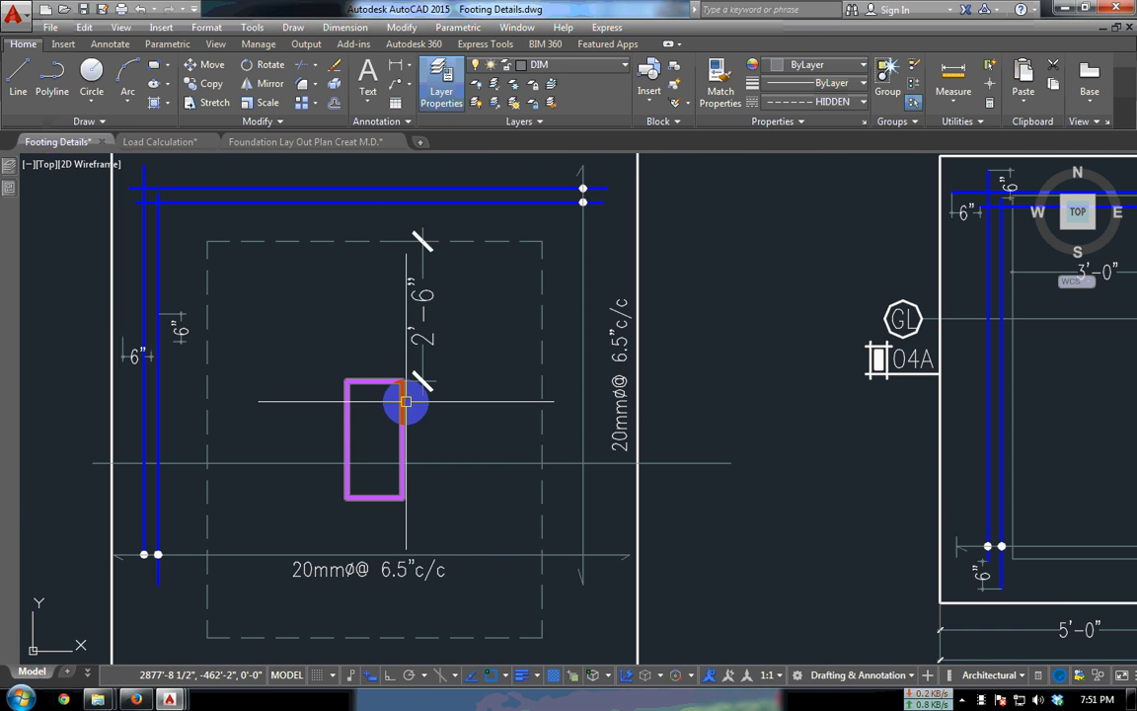
scroll(521, 381, down, 5)
scroll(513, 367, up, 5)
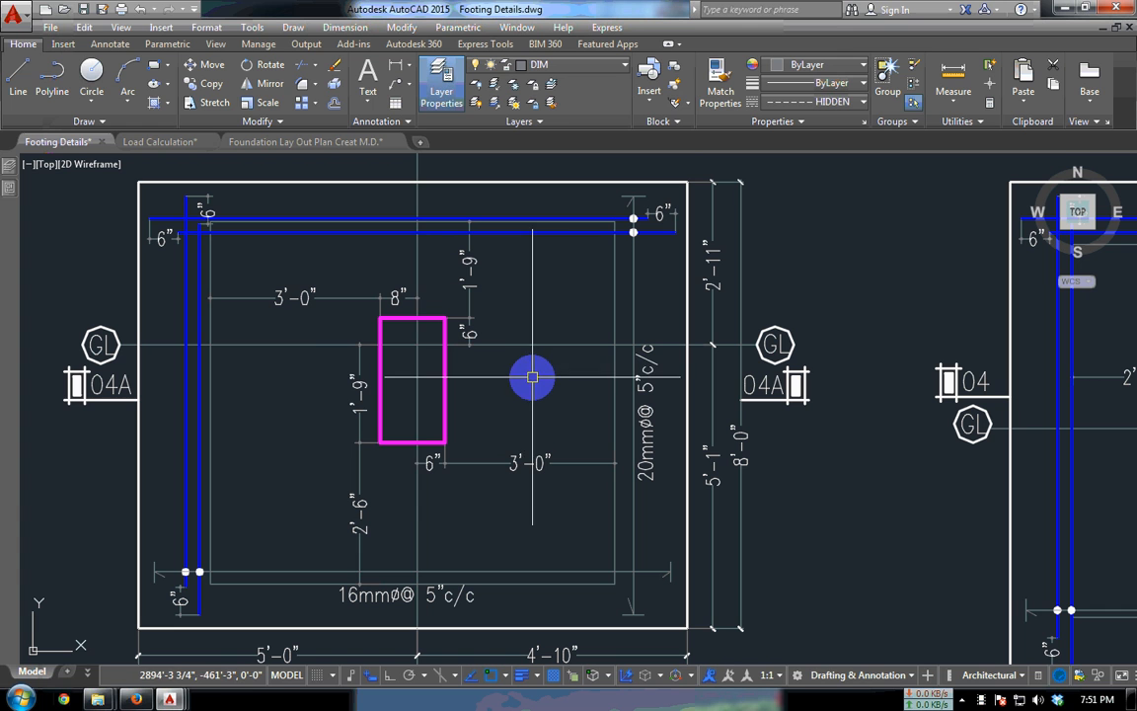